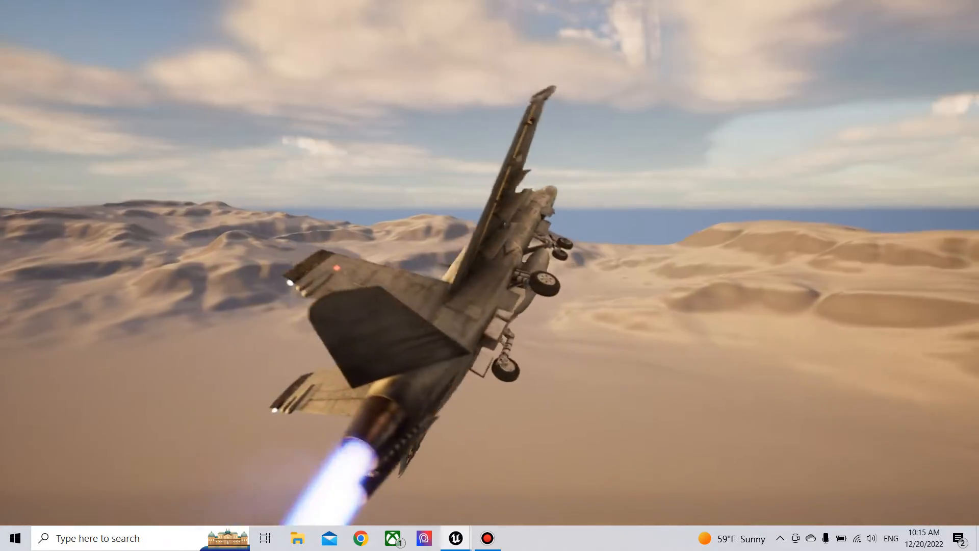
# Stop the game preview, leave the fullscreen viewport, and open the My_Game/Helicopter/BluePrints/Jets folder.
pyautogui.press('Escape')
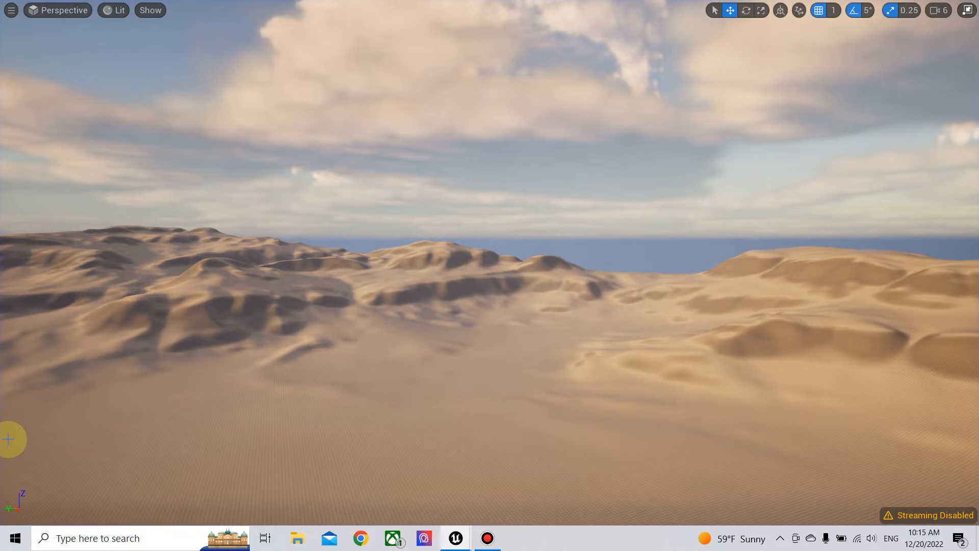
pyautogui.press('F11')
pyautogui.scroll(10, 51, 453)
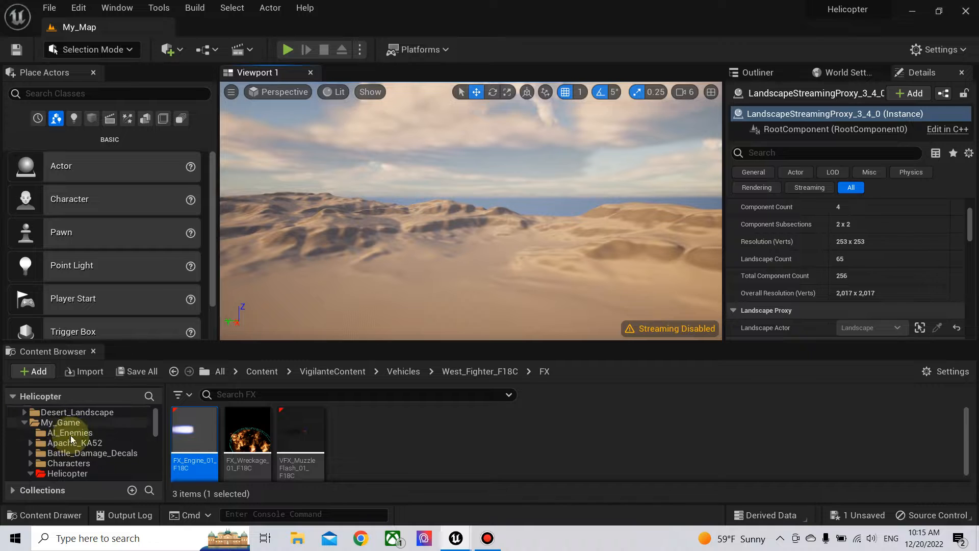
pyautogui.scroll(-2, 66, 449)
pyautogui.click(66, 433)
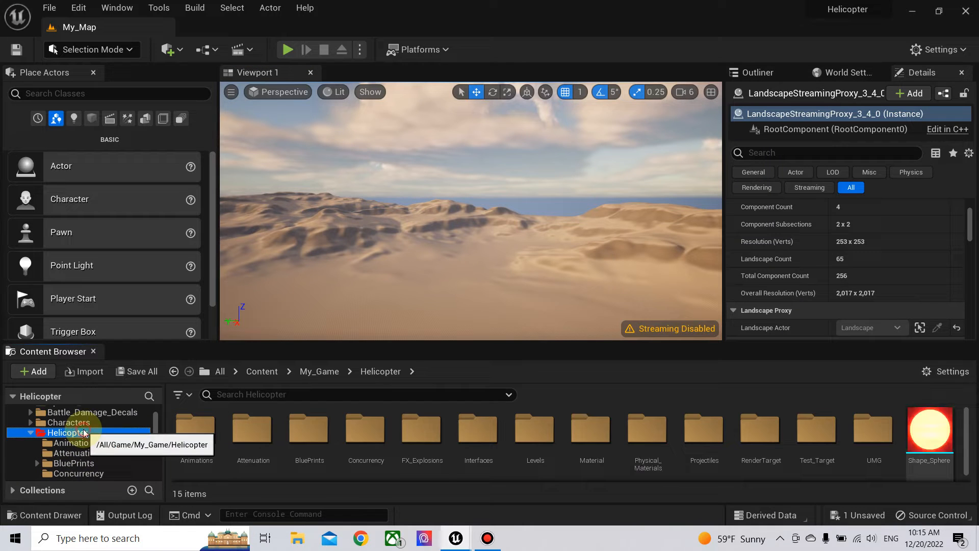
pyautogui.doubleClick(311, 434)
pyautogui.doubleClick(308, 440)
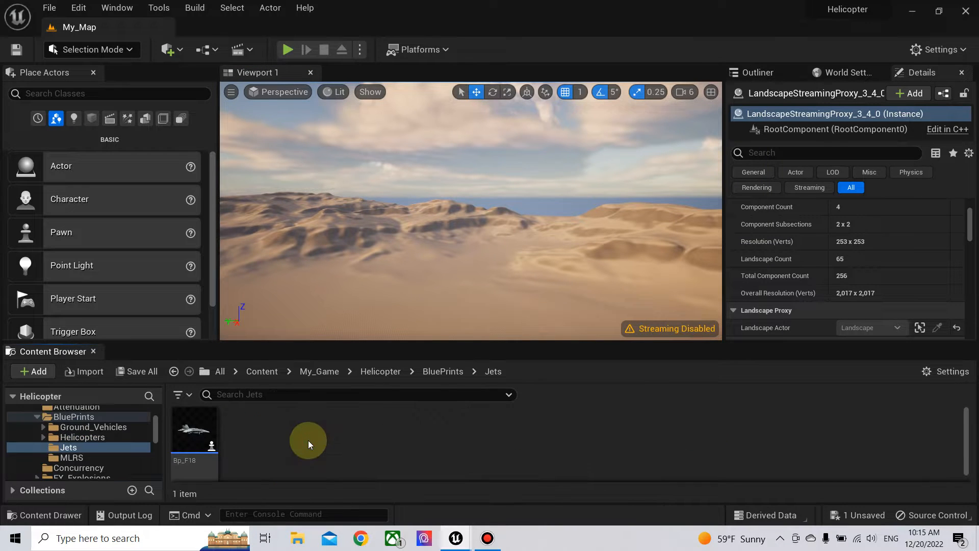
# Create a folder named F18 inside Jets and open it.
pyautogui.click(255, 433)
pyautogui.rightClick(255, 434)
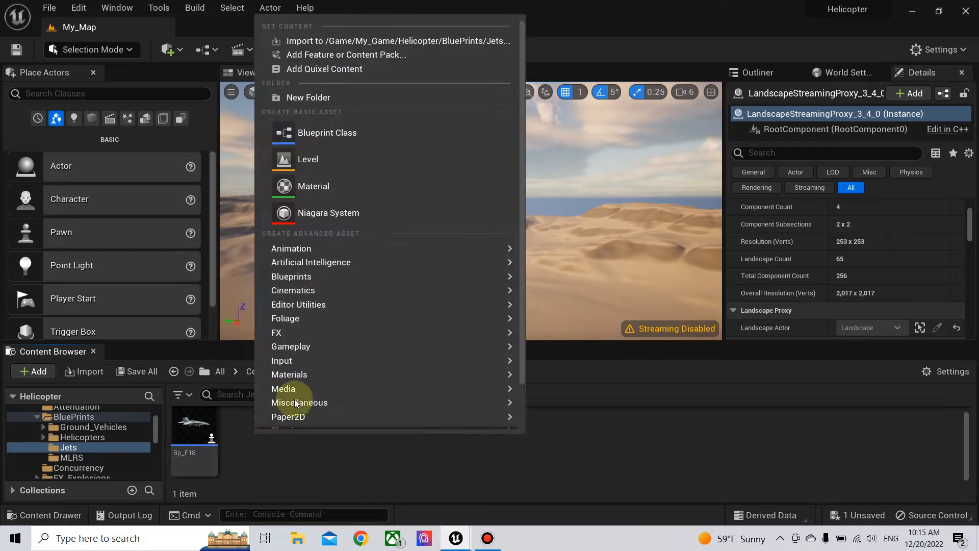
pyautogui.click(319, 98)
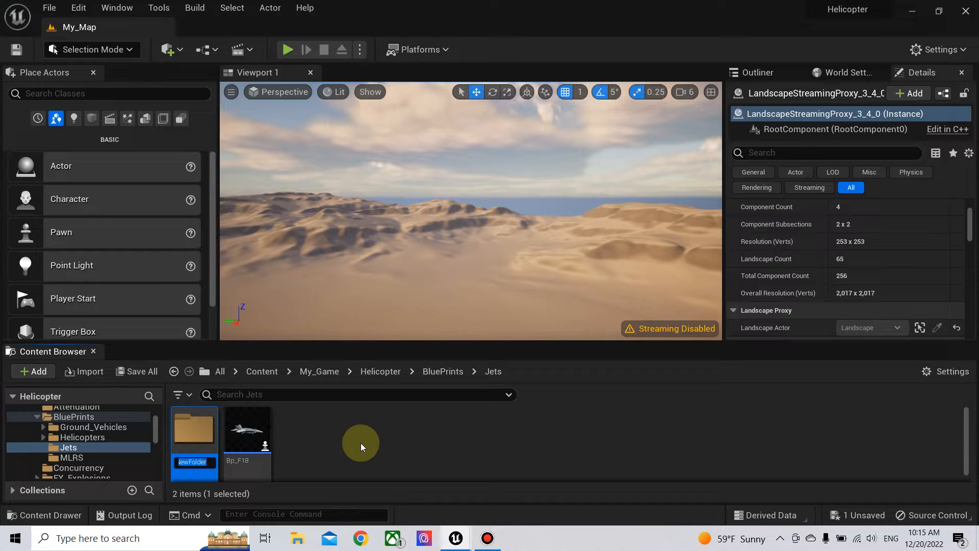
pyautogui.write('F18')
pyautogui.press('Return')
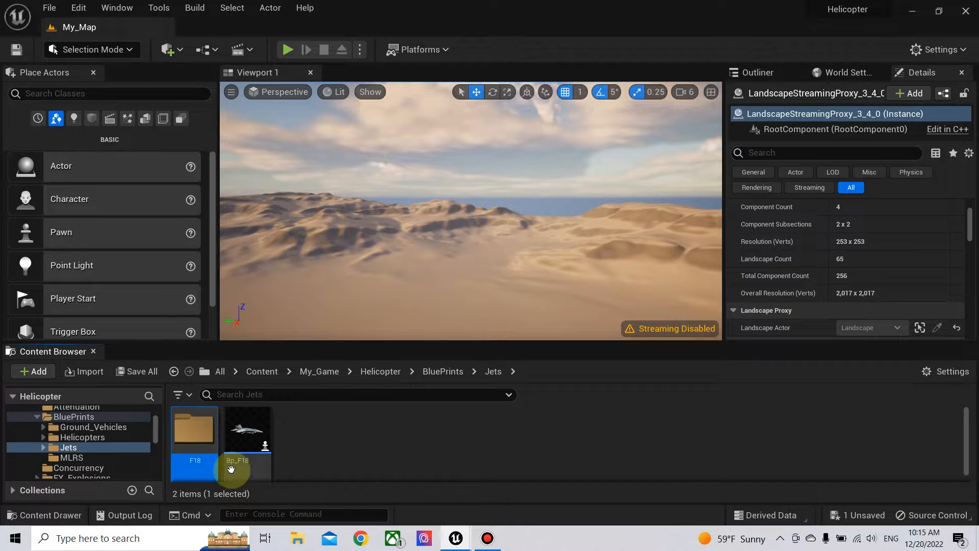
pyautogui.doubleClick(222, 443)
# Search the project's plugins for "chao" and check that ChaosVehiclesPlugin is enabled.
pyautogui.rightClick(222, 443)
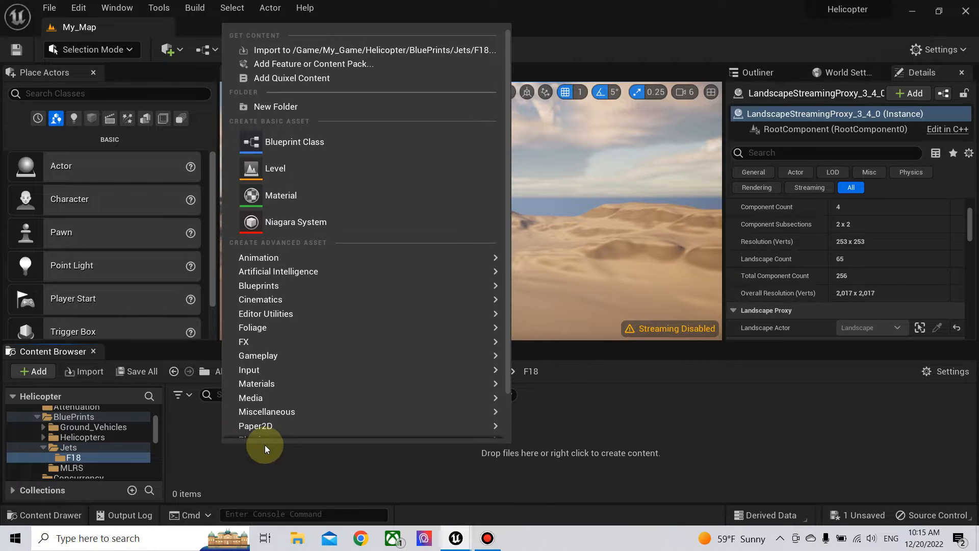
pyautogui.click(284, 473)
pyautogui.click(80, 8)
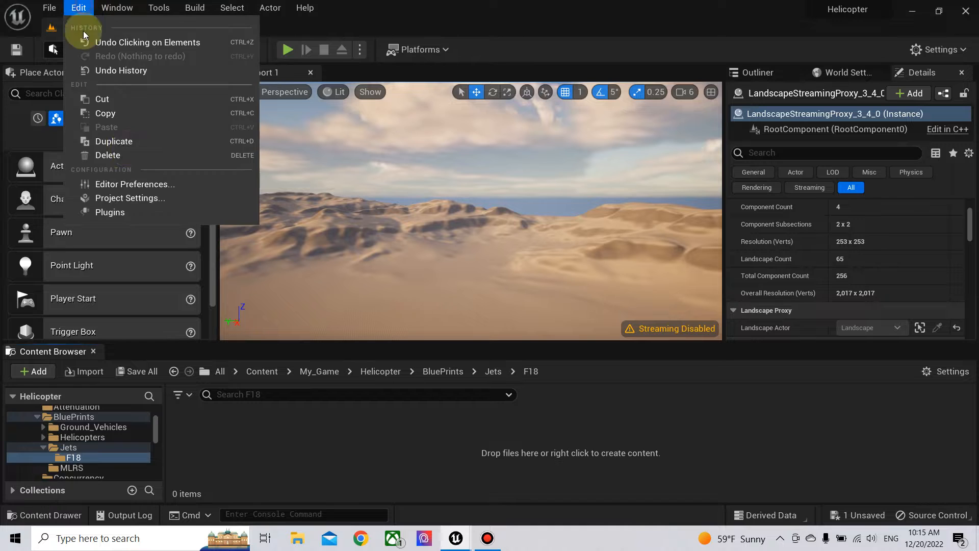
pyautogui.click(128, 210)
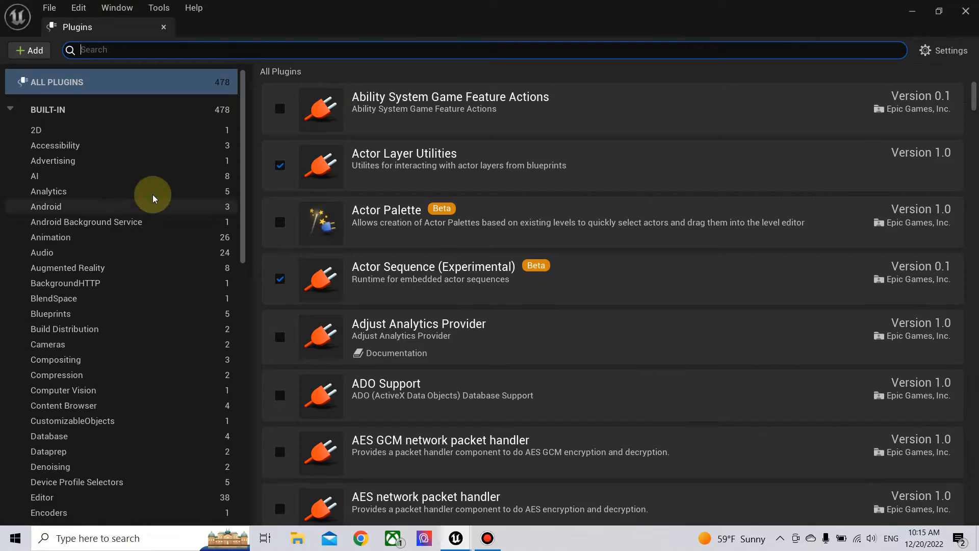
pyautogui.click(328, 47)
pyautogui.write('ch')
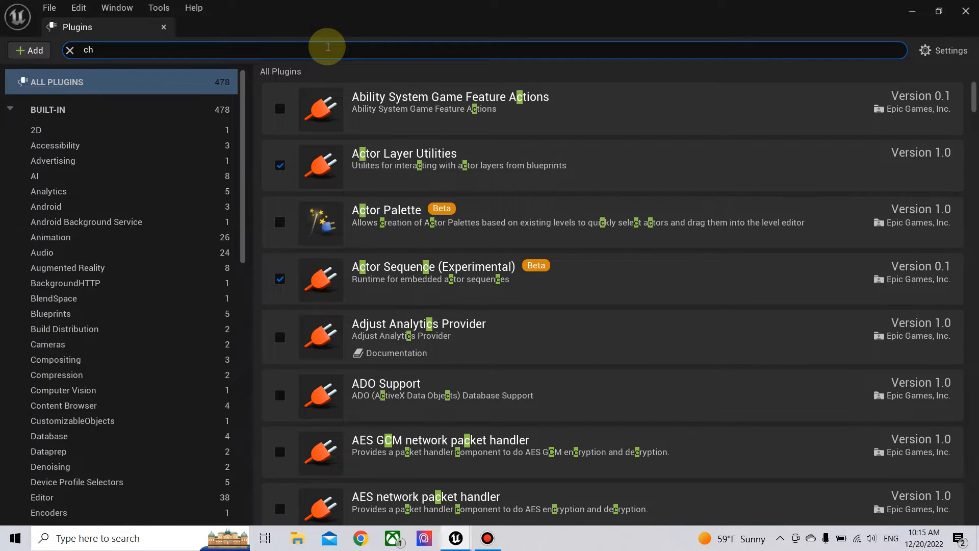
pyautogui.write('ao')
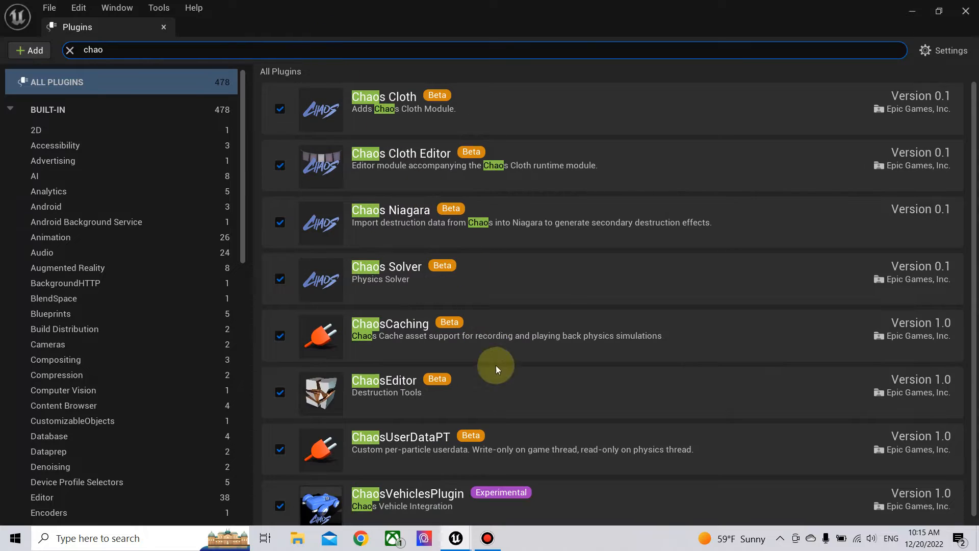
pyautogui.scroll(-1, 453, 466)
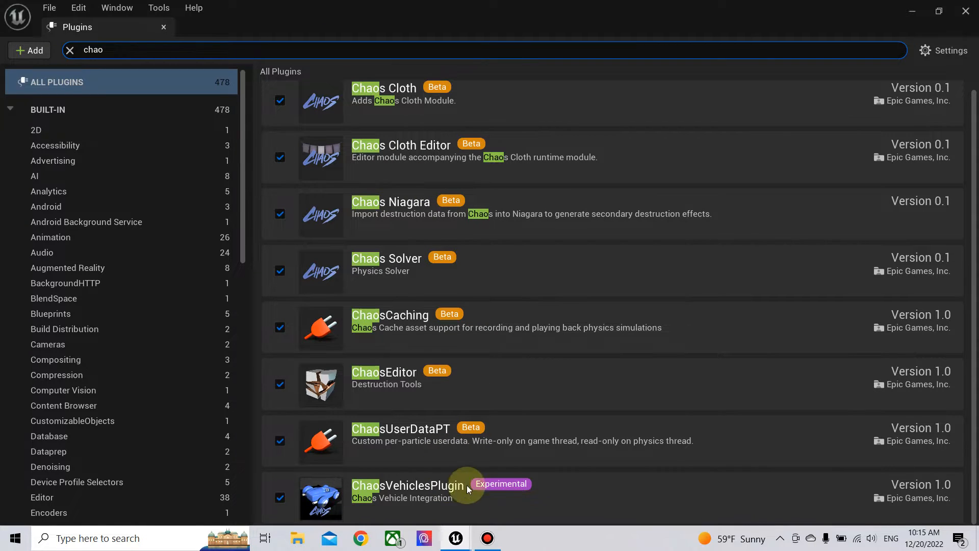
pyautogui.click(966, 12)
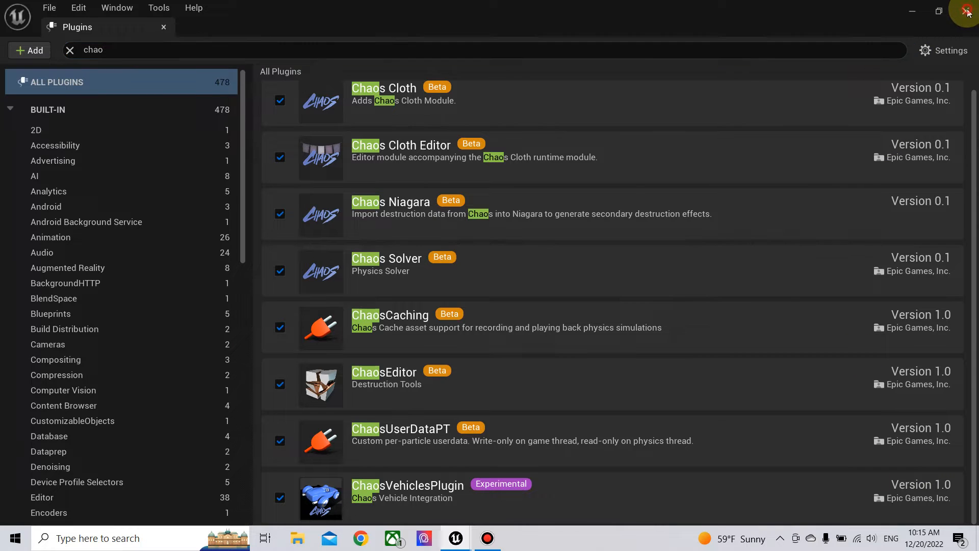
# Create a Blueprint class in the F18 folder with WheeledVehiclePawn as parent and name it Bp_F18C.
pyautogui.click(522, 456)
pyautogui.rightClick(350, 435)
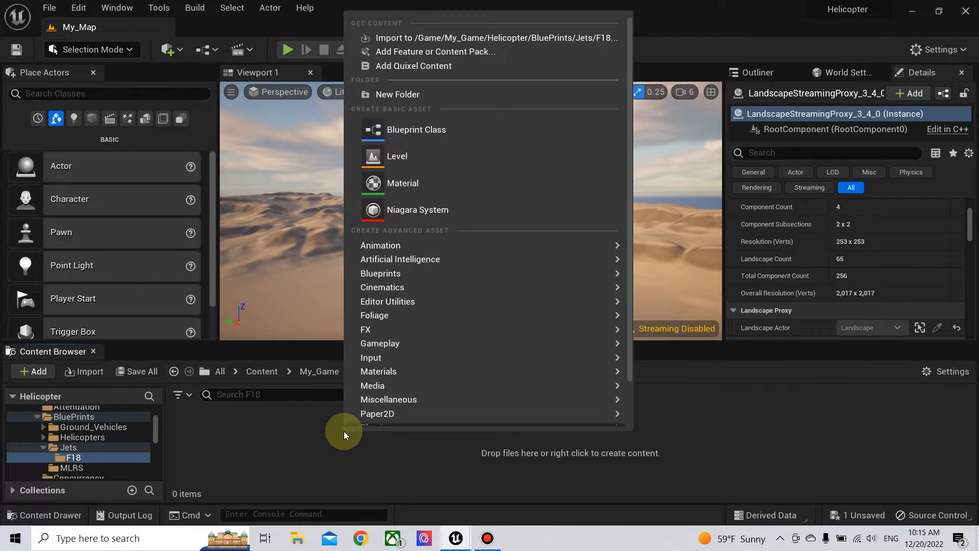
pyautogui.click(422, 131)
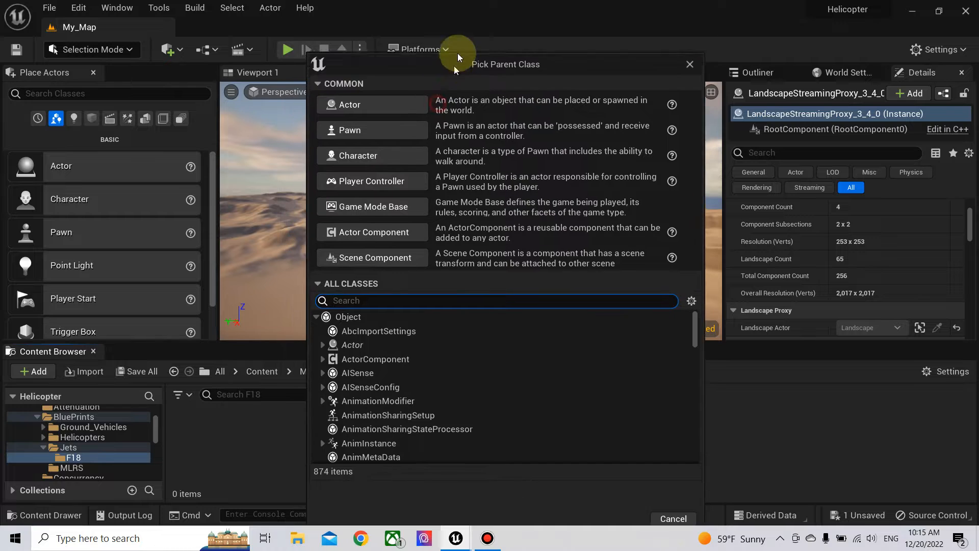
pyautogui.write('wh')
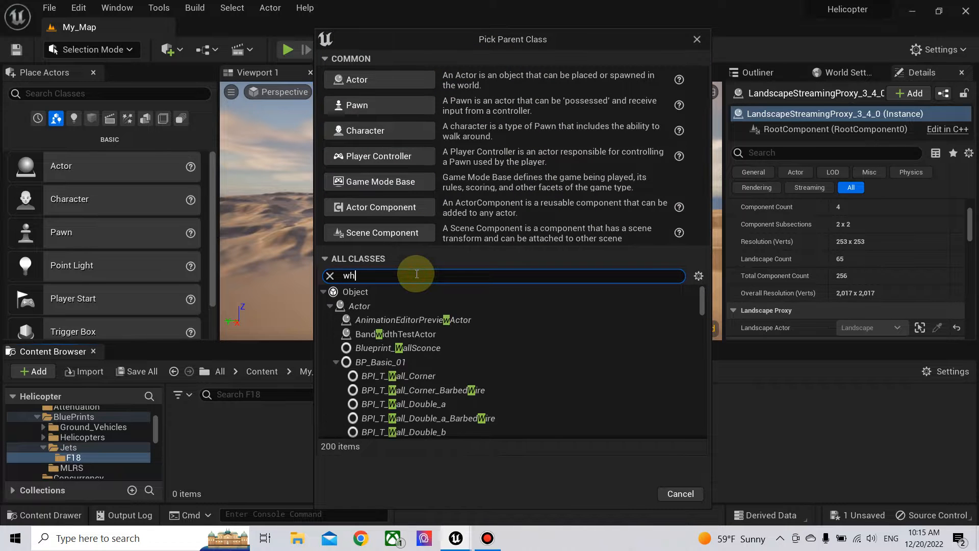
pyautogui.write('eel')
pyautogui.click(403, 333)
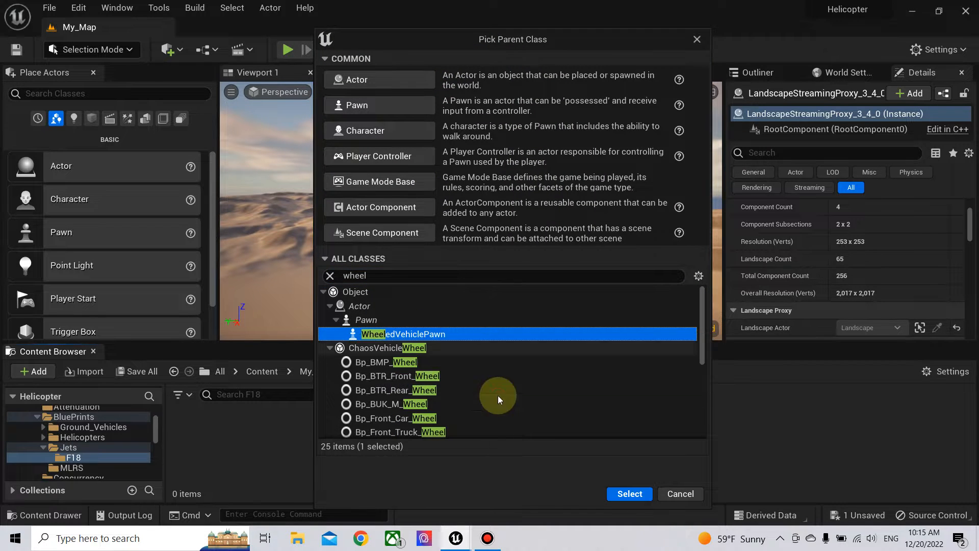
pyautogui.click(624, 487)
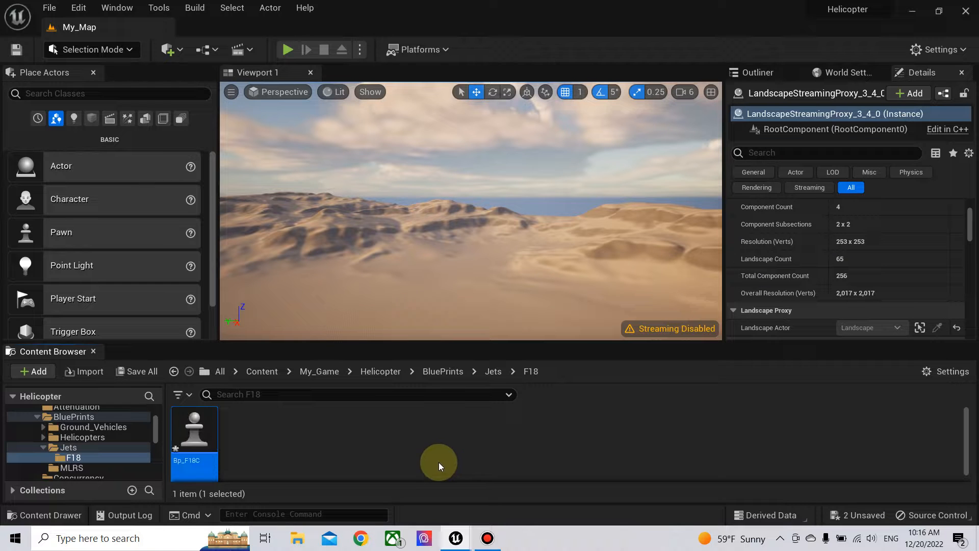
pyautogui.press('Return')
# Open Bp_F18C, set its Mesh component's skeletal mesh asset to SK_West_Fighter_F18C, and compile the Blueprint.
pyautogui.doubleClick(178, 439)
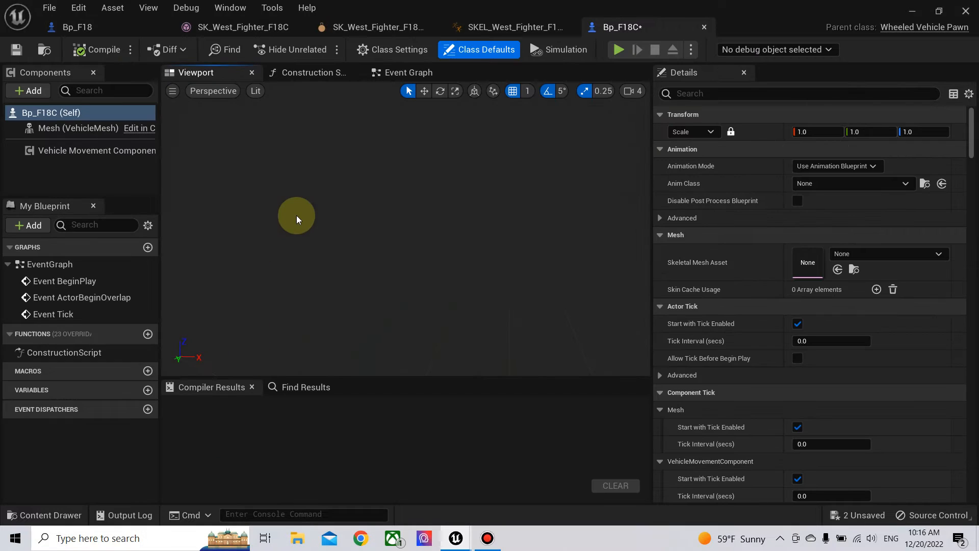
pyautogui.click(100, 49)
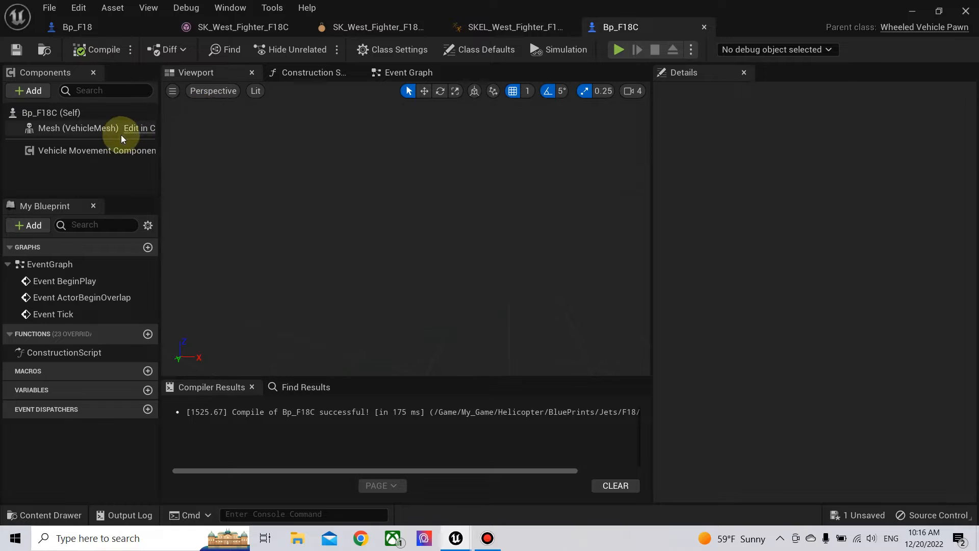
pyautogui.click(100, 130)
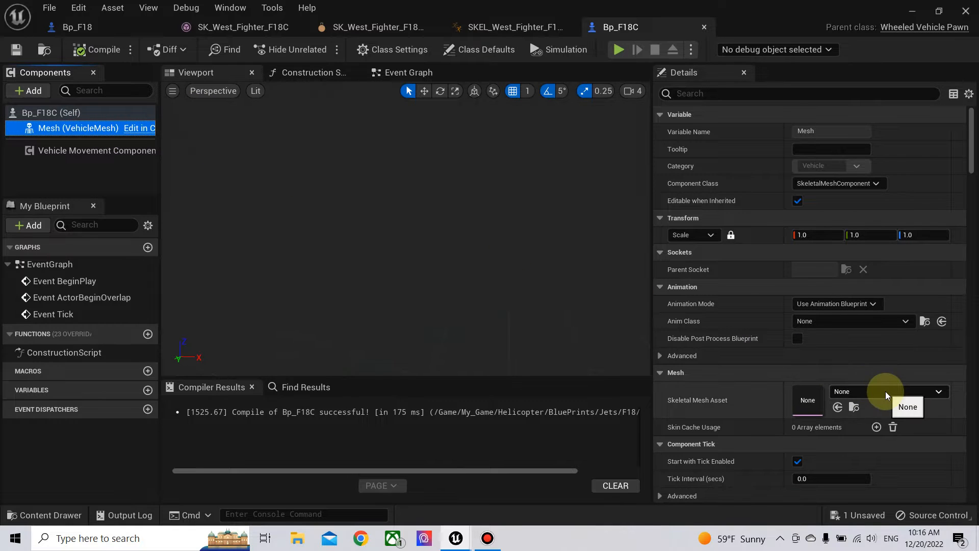
pyautogui.click(886, 391)
pyautogui.write('f18')
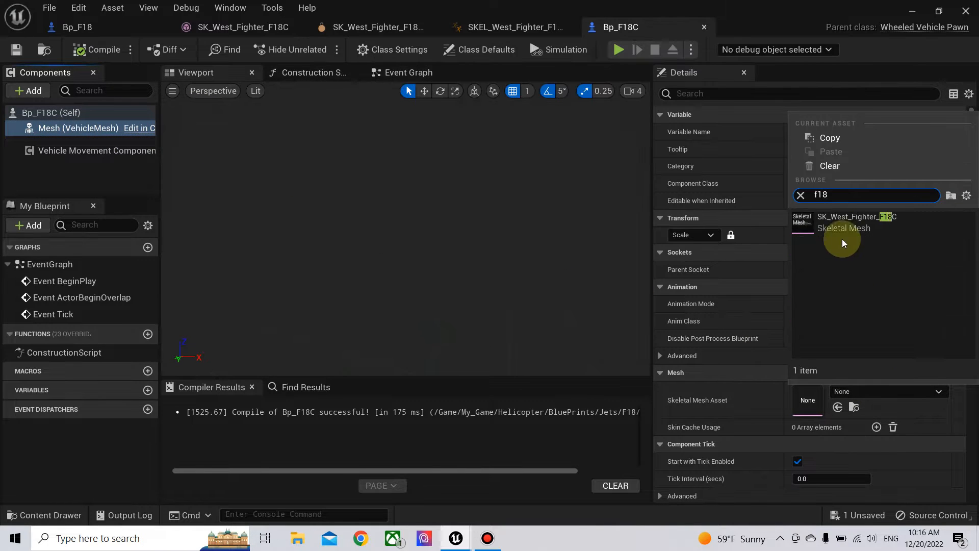
pyautogui.click(842, 225)
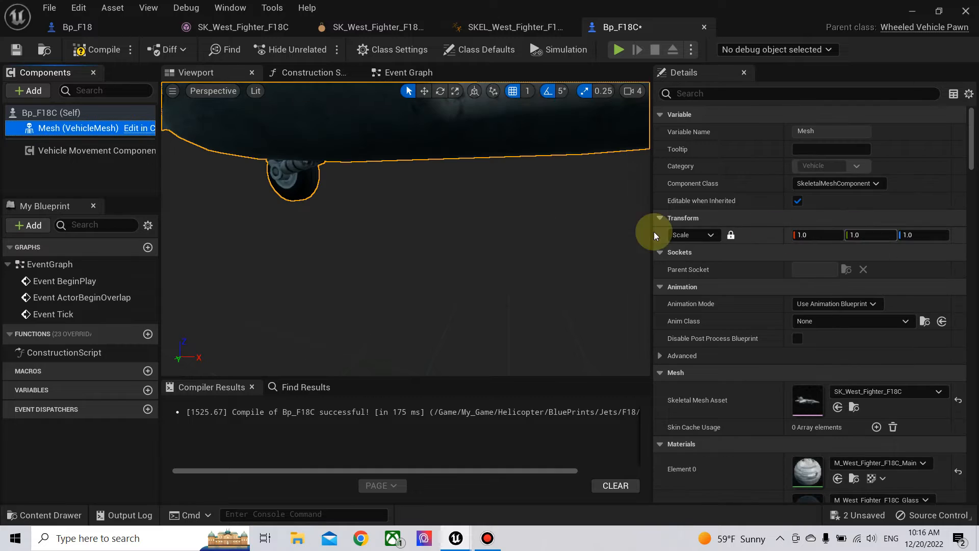
pyautogui.click(100, 51)
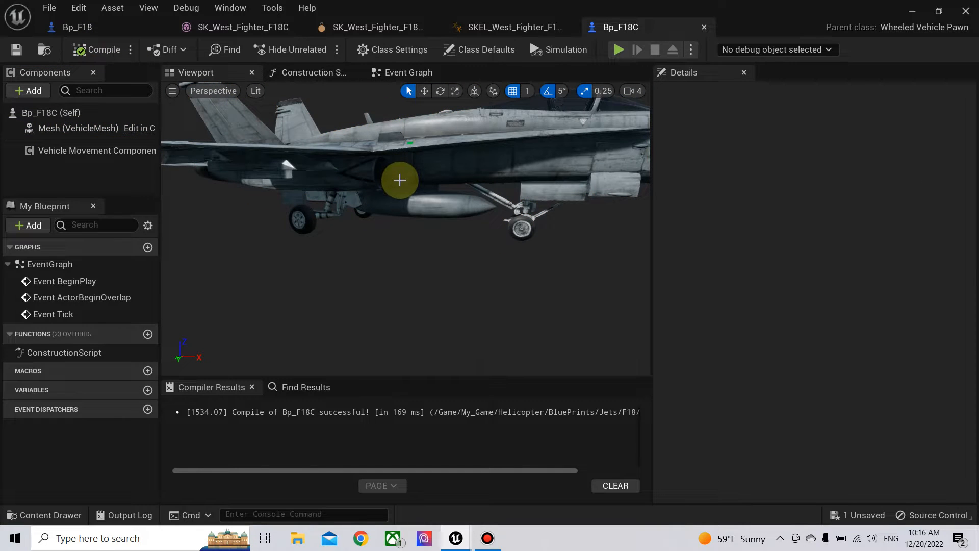
# Inspect the whole jet in the Blueprint viewport and browse to the Mesh component's skeletal mesh asset in its folder.
pyautogui.scroll(-5, 401, 181)
pyautogui.press('s')
pyautogui.moveTo(396, 169); pyautogui.dragTo(401, 145, button='right')
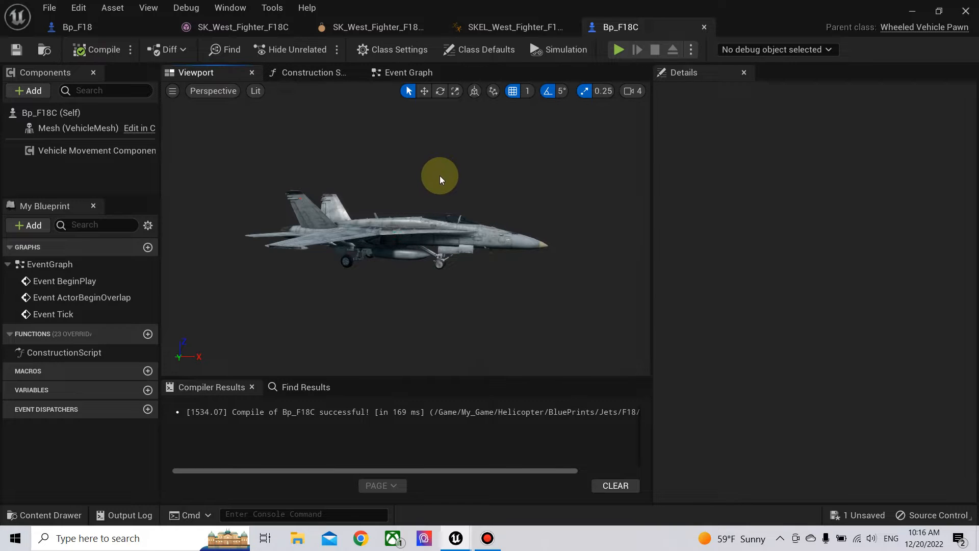
pyautogui.click(118, 128)
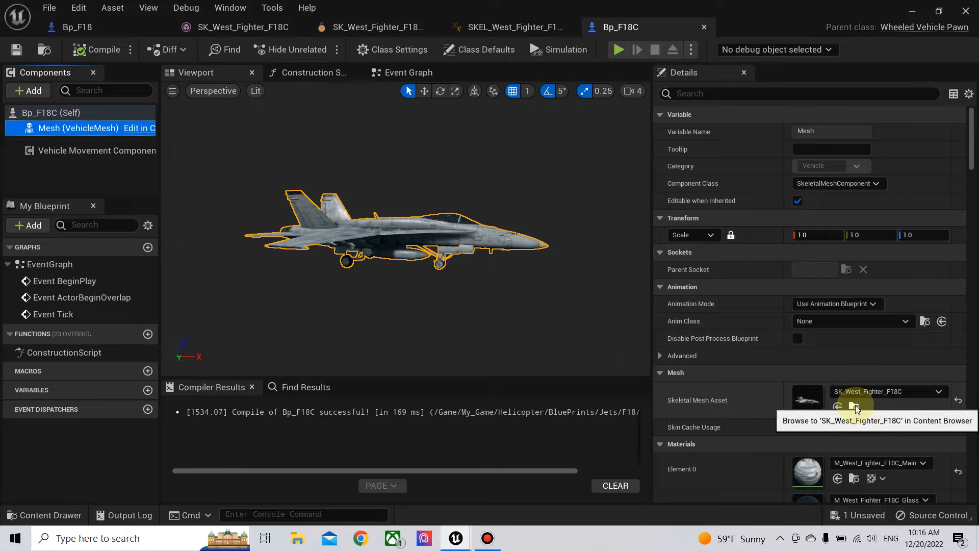
pyautogui.click(912, 11)
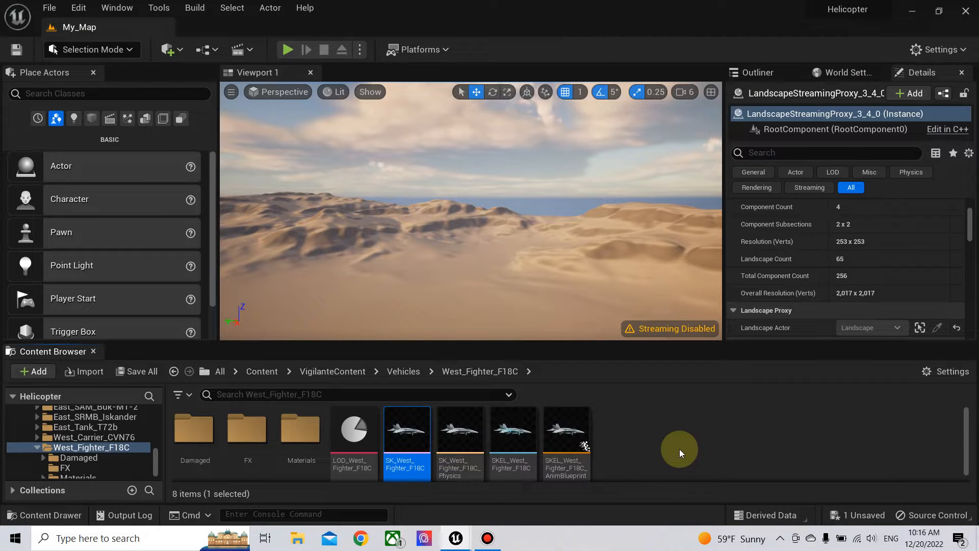
# Force delete the SK_West_Fighter_F18C_Physics asset from the West_Fighter_F18C folder.
pyautogui.scroll(-1, 684, 446)
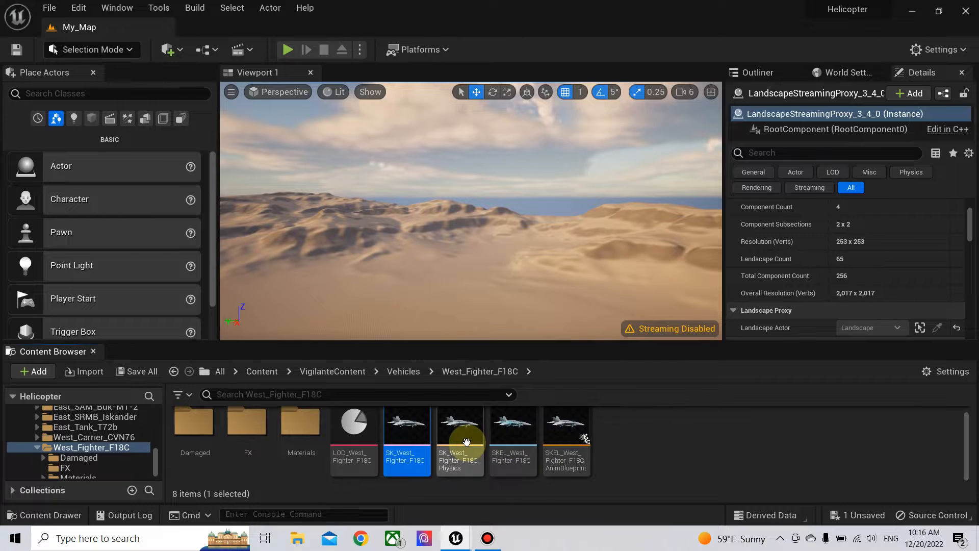
pyautogui.scroll(1, 510, 434)
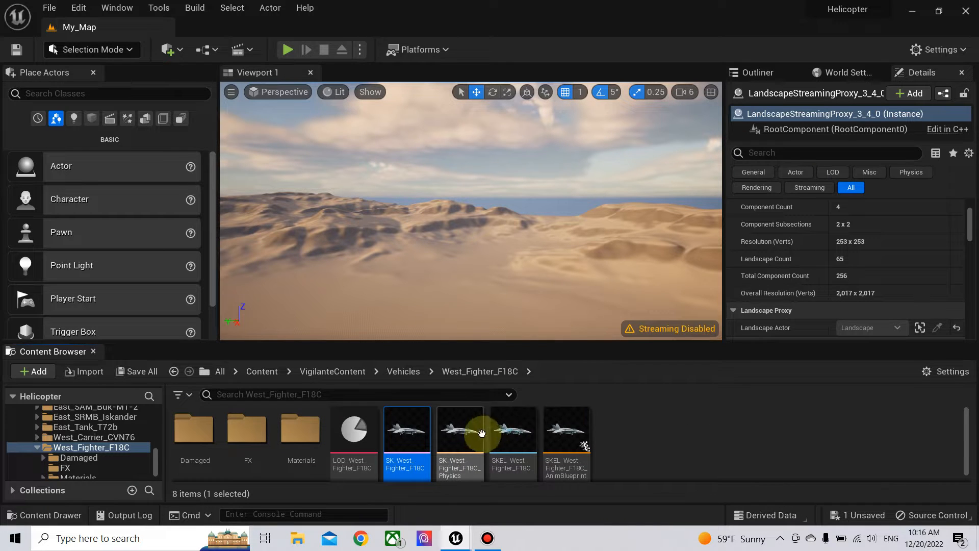
pyautogui.click(464, 435)
pyautogui.press('Delete')
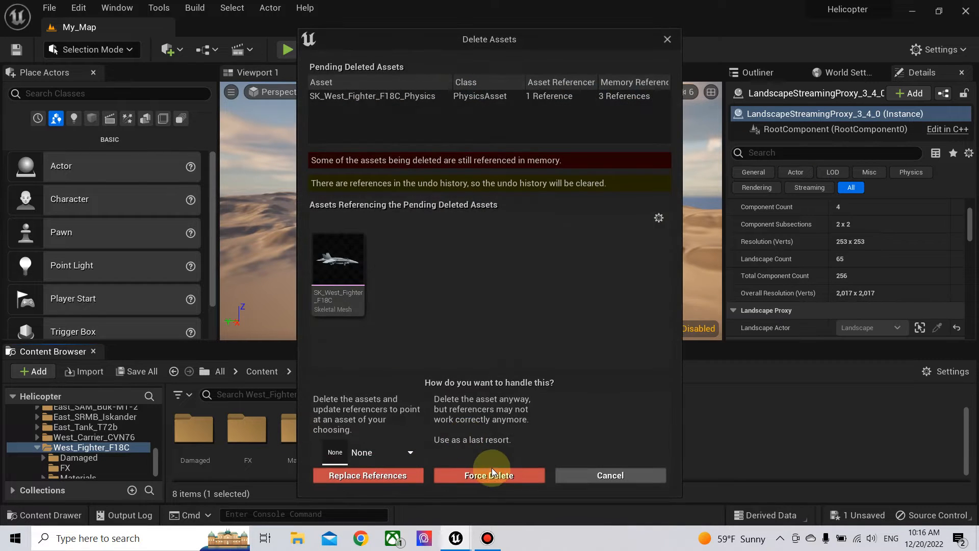
pyautogui.click(493, 475)
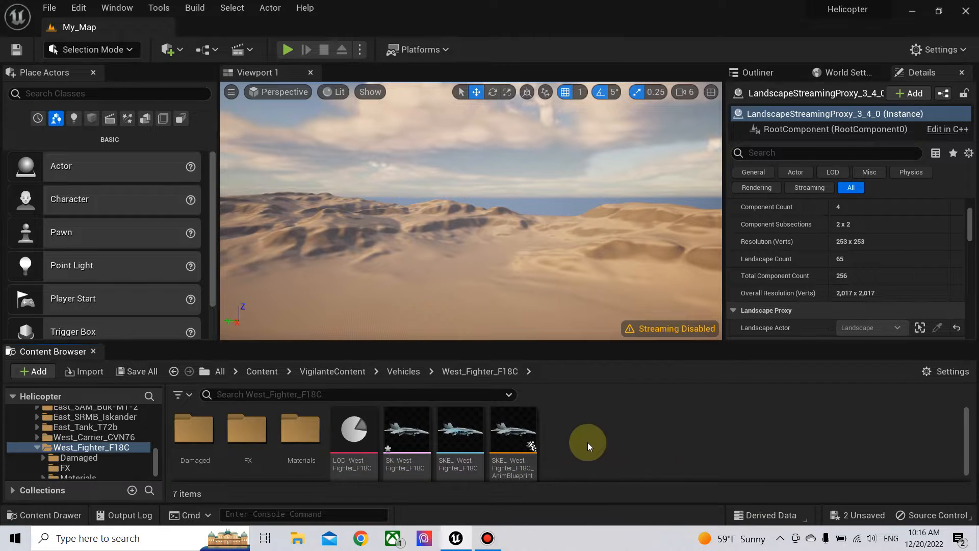
# Create a new physics asset with the default settings for SK_West_Fighter_F18C, assign it to the mesh, and maximize its editor.
pyautogui.click(403, 439)
pyautogui.rightClick(404, 438)
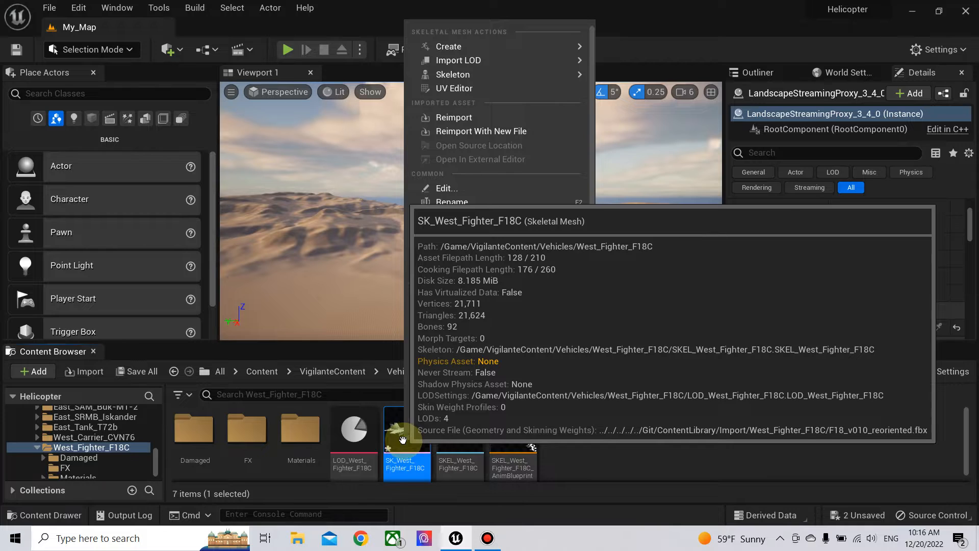
pyautogui.click(602, 456)
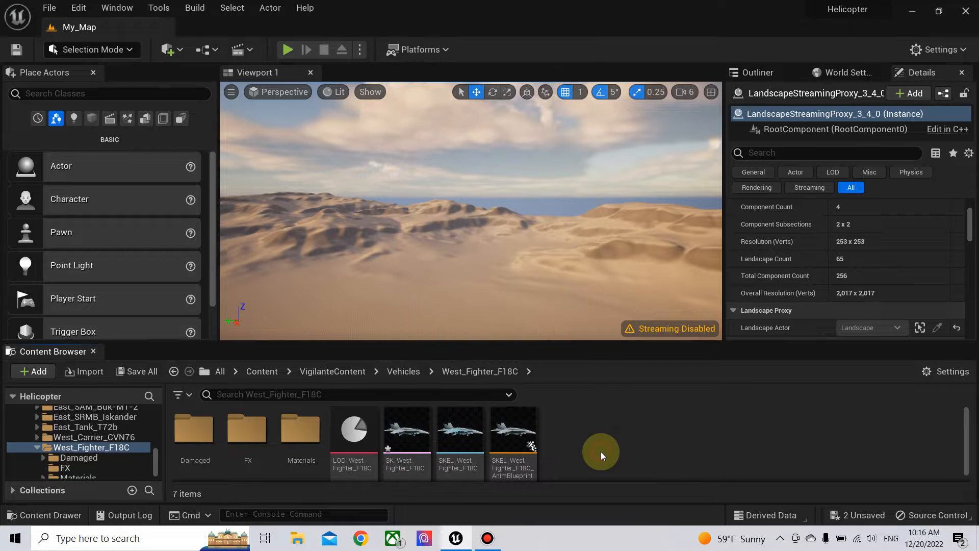
pyautogui.rightClick(407, 453)
pyautogui.moveTo(448, 58)
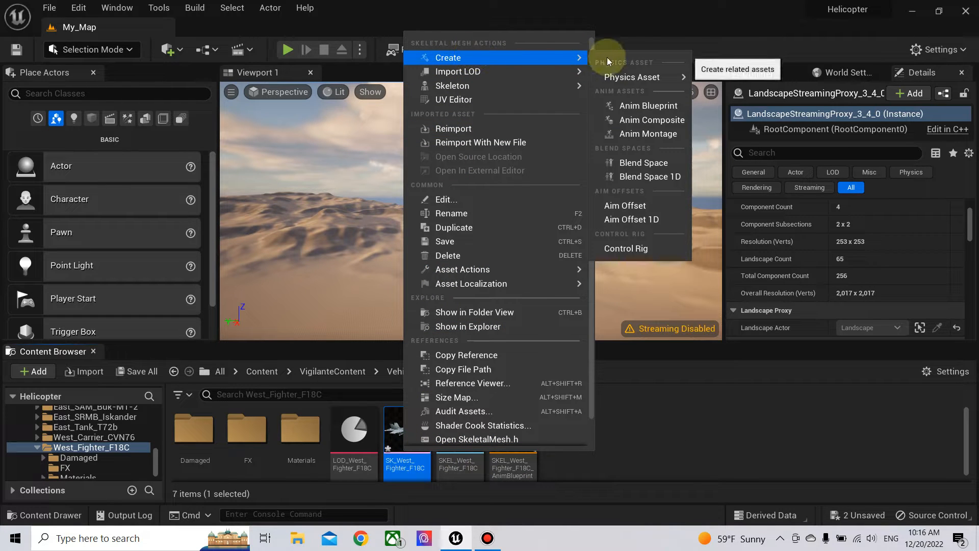
pyautogui.moveTo(678, 76)
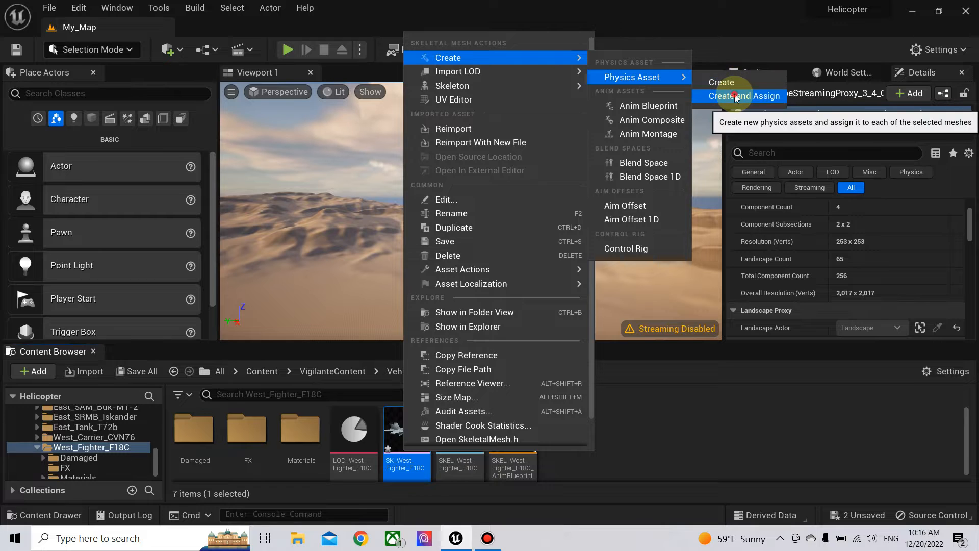
pyautogui.click(737, 96)
pyautogui.scroll(-2, 517, 272)
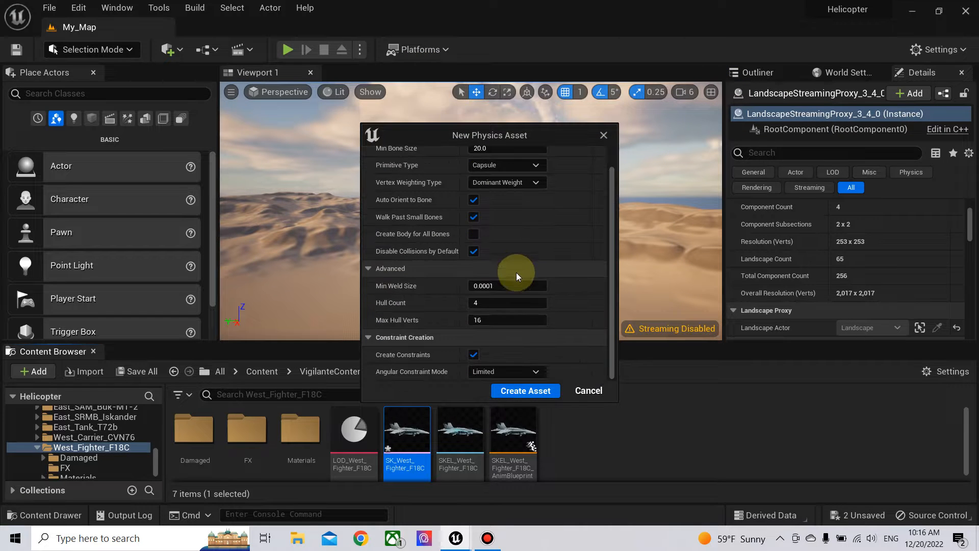
pyautogui.click(529, 391)
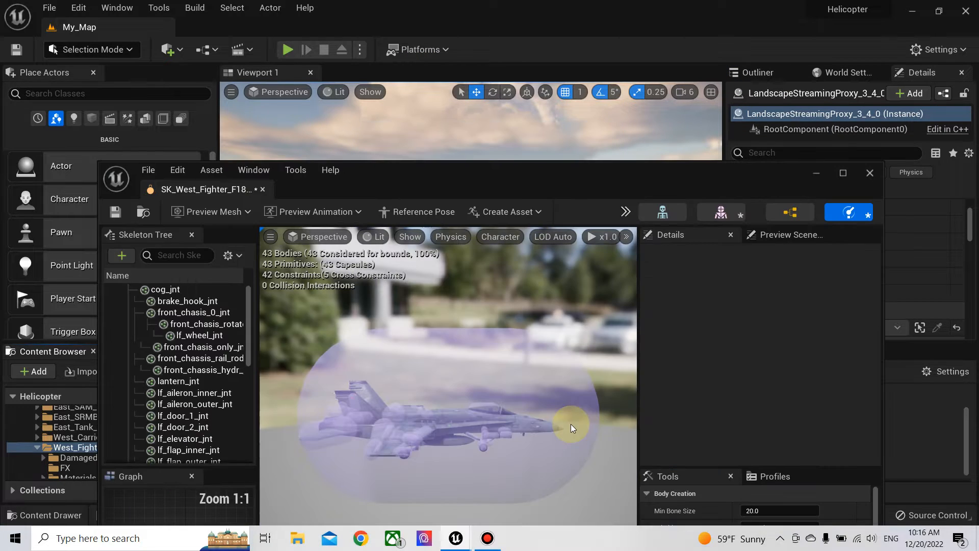
pyautogui.click(843, 175)
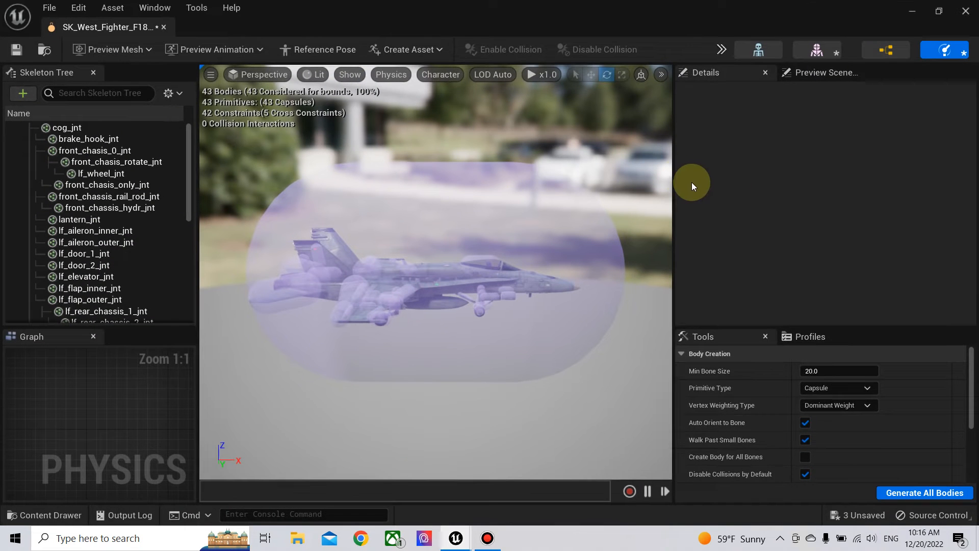
# Delete all the generated bodies from the new physics asset.
pyautogui.rightClick(74, 130)
pyautogui.click(138, 440)
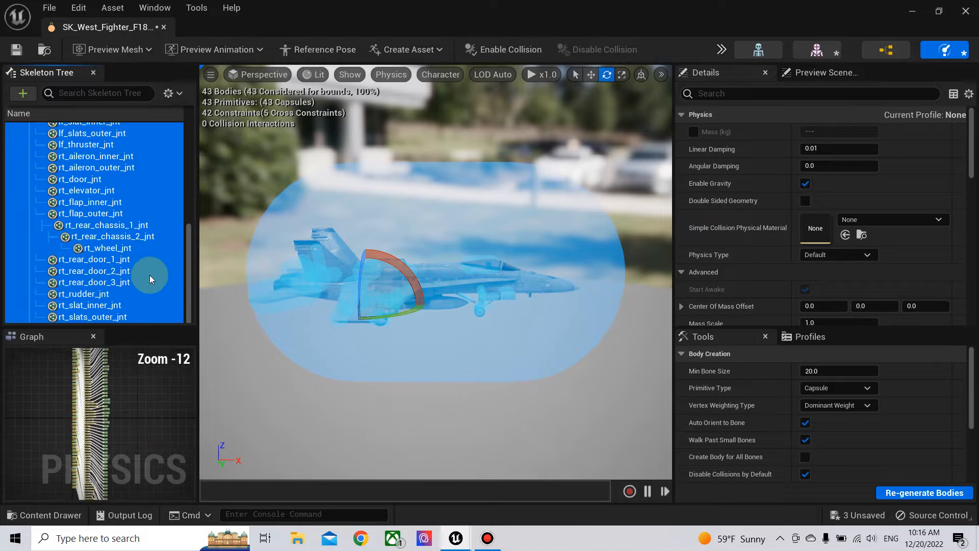
pyautogui.press('Delete')
# Show all bones in the skeleton tree and add a multi convex hull body with a hull count of 4 to cog_jnt.
pyautogui.click(178, 93)
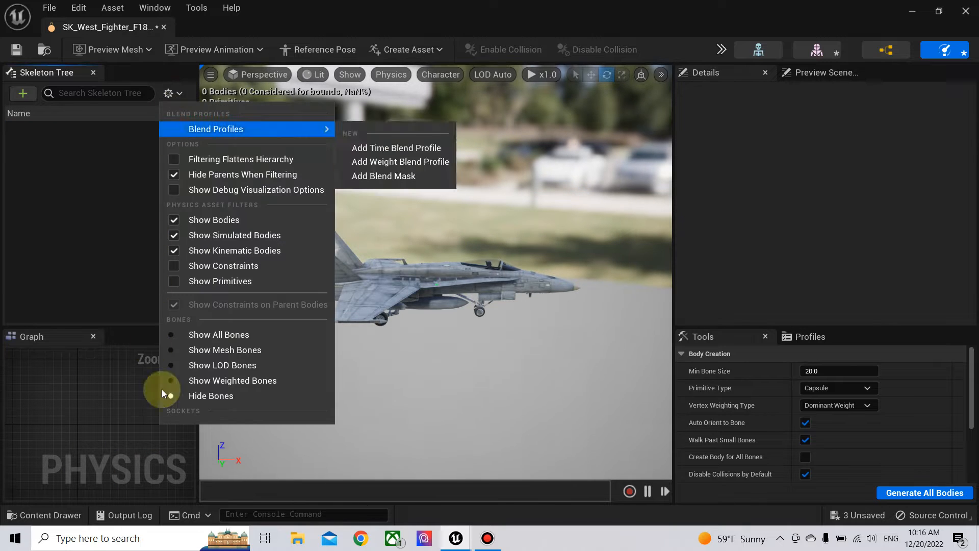
pyautogui.click(234, 329)
pyautogui.scroll(-10, 119, 197)
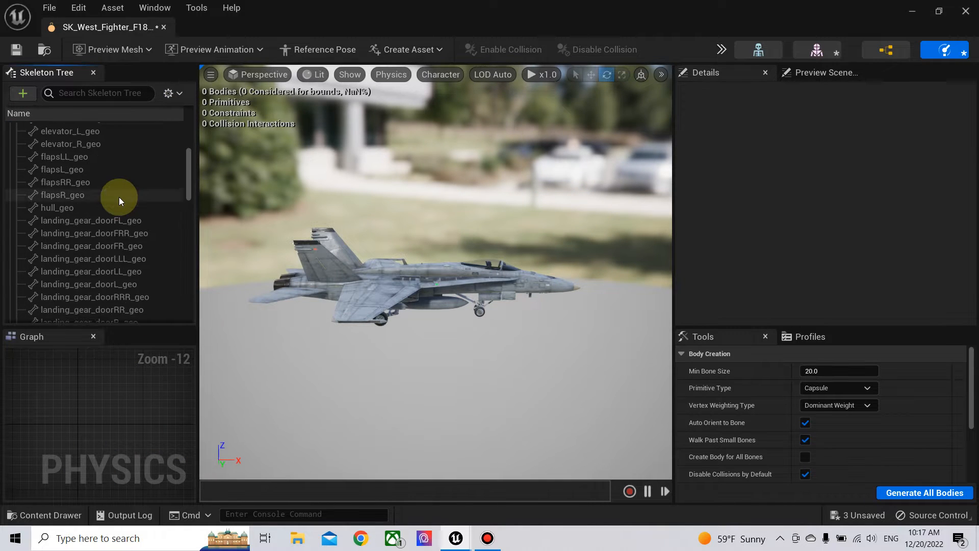
pyautogui.click(61, 243)
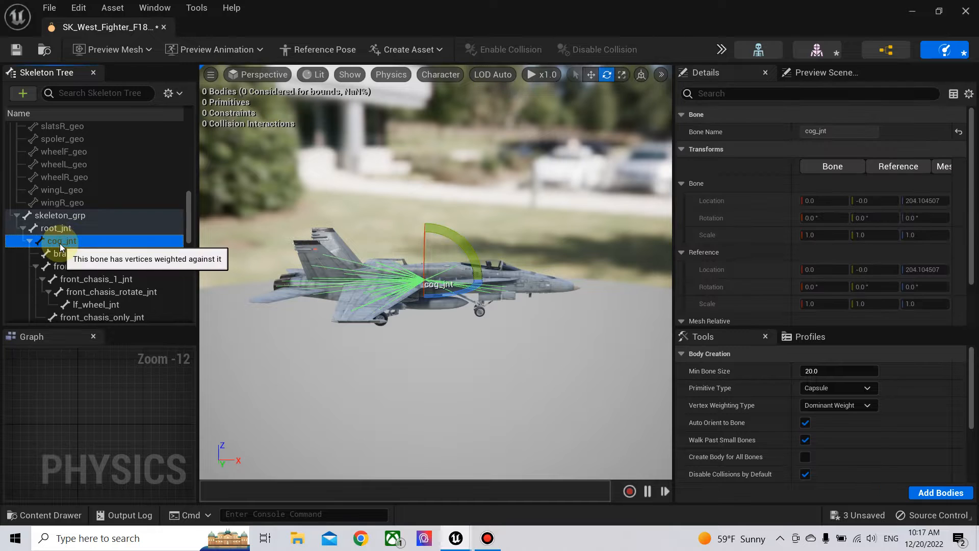
pyautogui.click(843, 393)
pyautogui.click(838, 457)
pyautogui.scroll(-4, 838, 457)
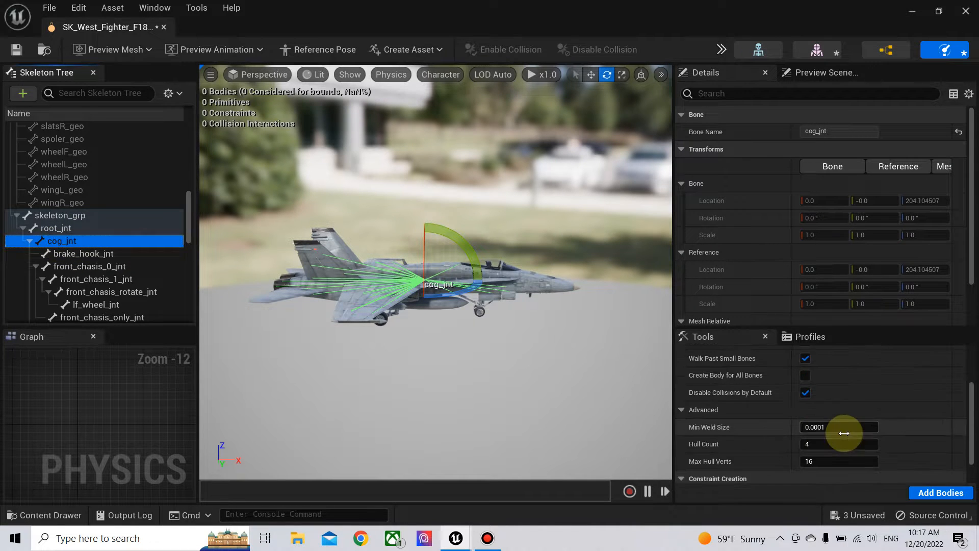
pyautogui.click(930, 492)
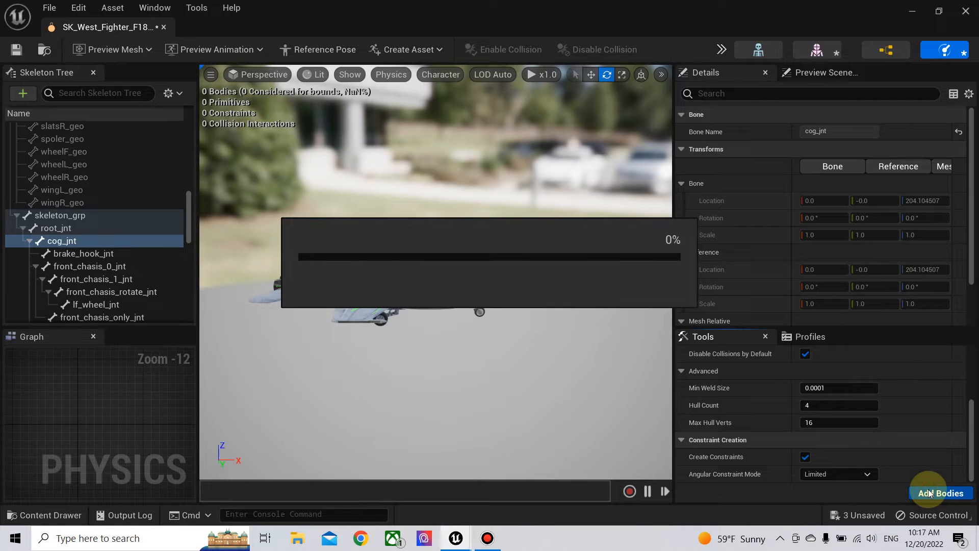
# Find the wheel bones and add sphere bodies to lf_wheel_jnt, lf_rear_wheel_jnt and rt_wheel_jnt.
pyautogui.click(133, 96)
pyautogui.write('whee')
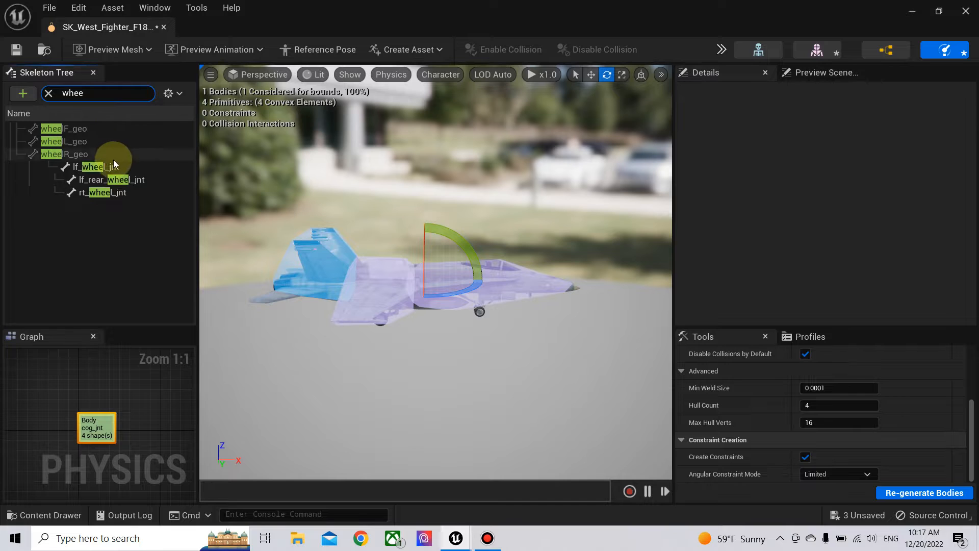
pyautogui.click(102, 166)
pyautogui.keyDown('shift'); pyautogui.click(108, 193); pyautogui.keyUp('shift')
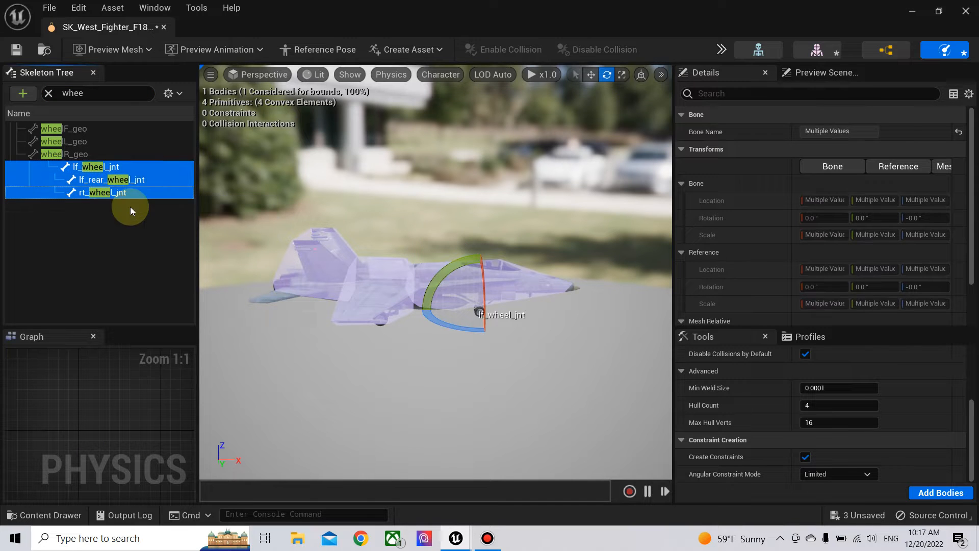
pyautogui.scroll(3, 811, 382)
pyautogui.click(835, 388)
pyautogui.click(816, 423)
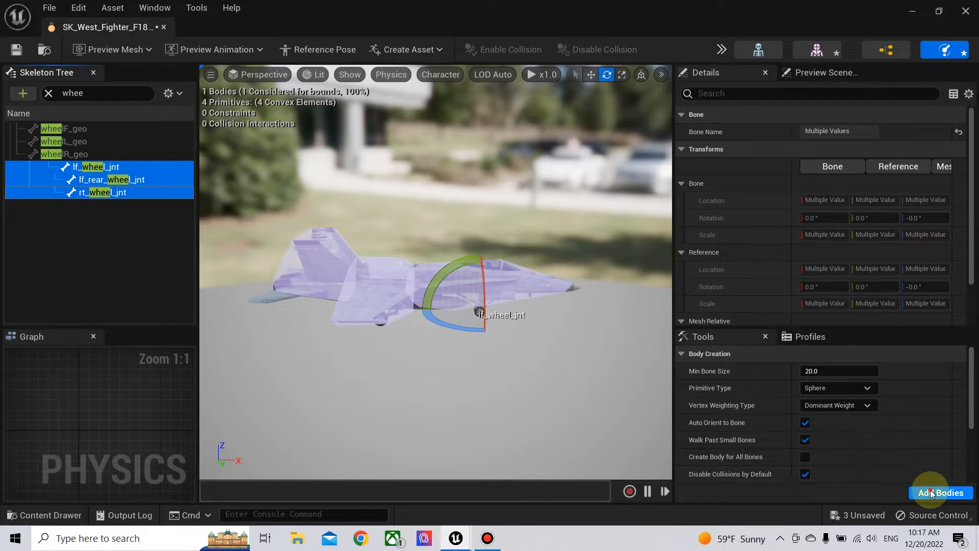
pyautogui.click(959, 492)
# Hide the bones in the skeleton tree and clear the wheel search filter so only the physics bodies are listed.
pyautogui.click(168, 93)
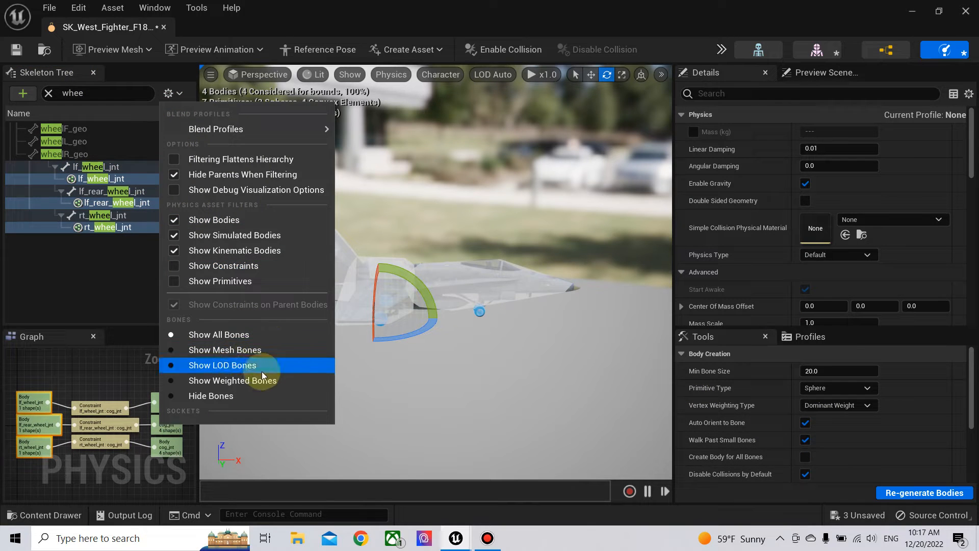
pyautogui.click(258, 394)
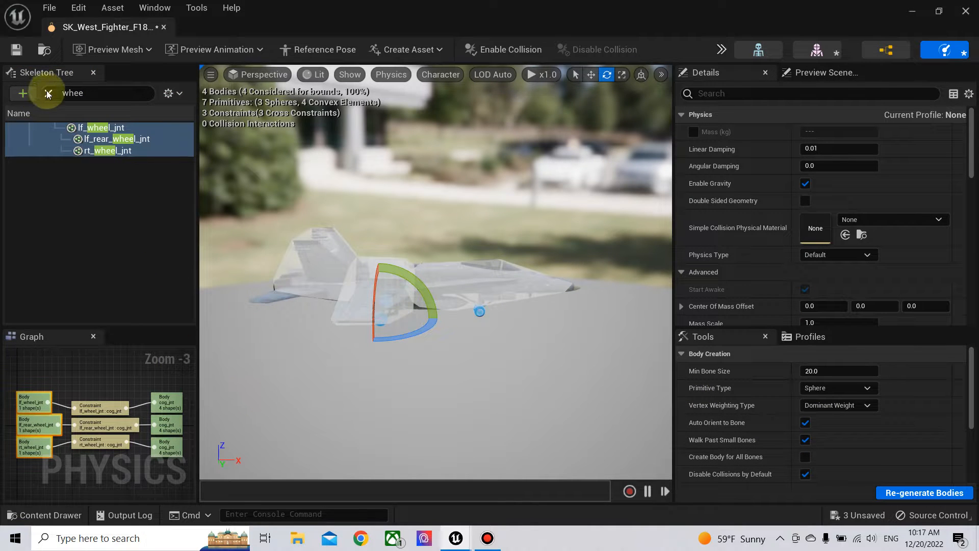
pyautogui.click(48, 93)
# Set the physics type of all bodies in the physics asset to Simulated.
pyautogui.click(77, 130)
pyautogui.rightClick(77, 129)
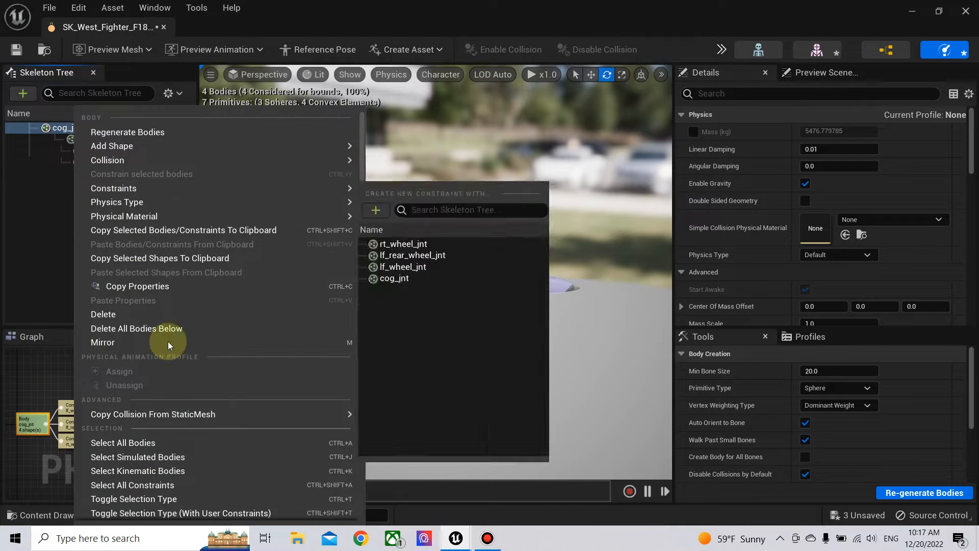
pyautogui.click(142, 443)
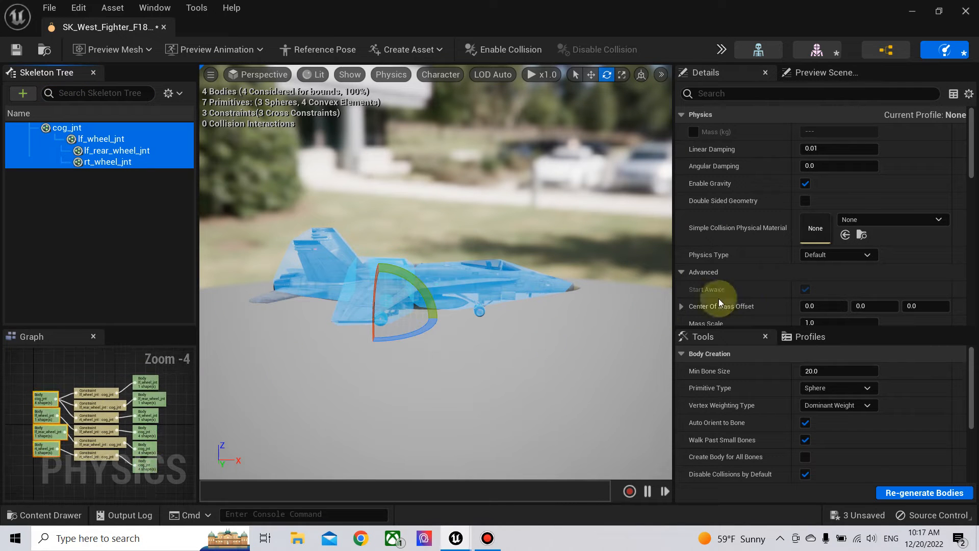
pyautogui.click(837, 255)
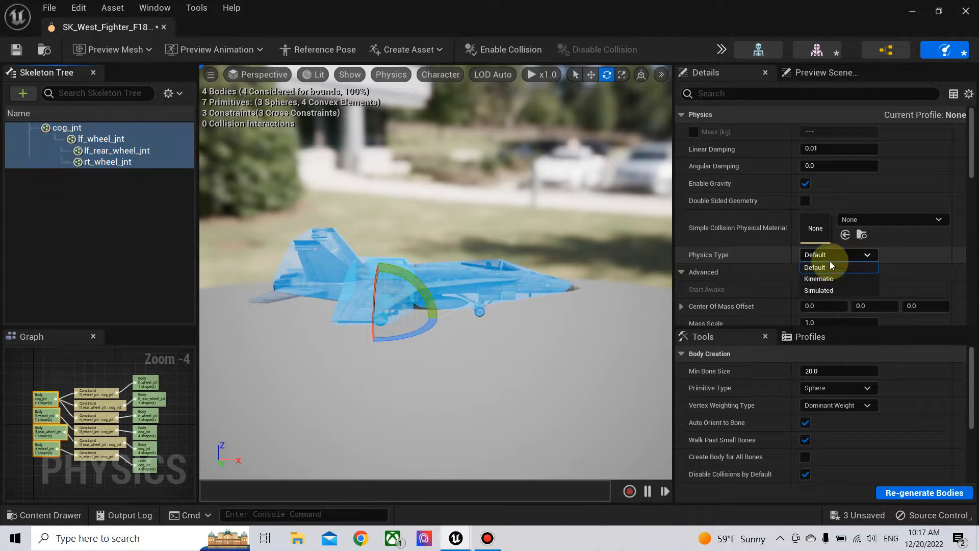
pyautogui.click(822, 289)
# Save the physics asset and all other modified content, including Bp_F18 and SK_West_Fighter_F18C.
pyautogui.click(21, 46)
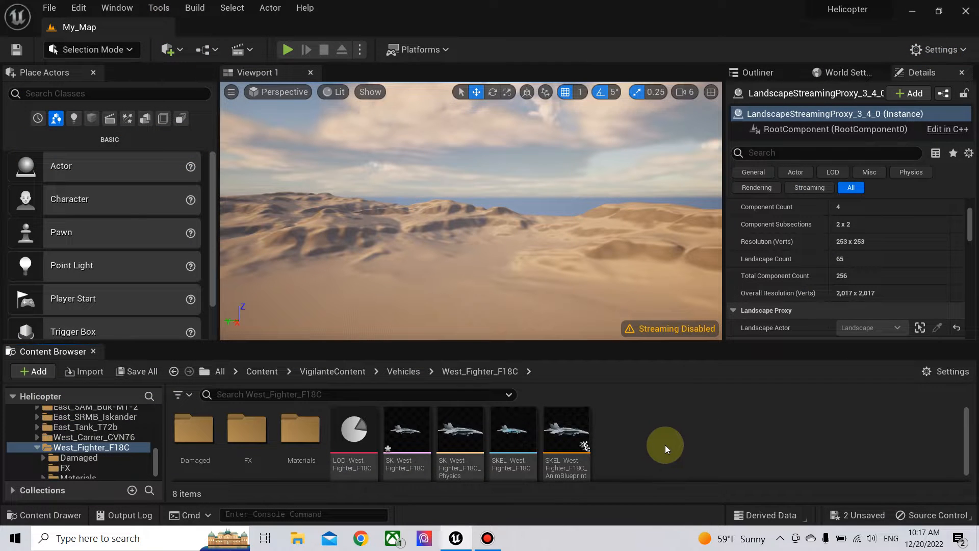
pyautogui.click(136, 371)
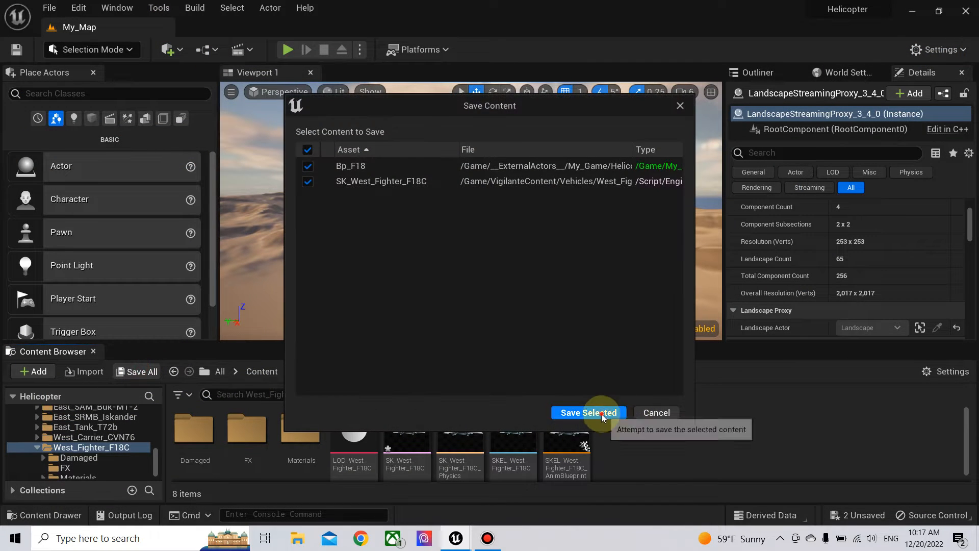
pyautogui.click(602, 414)
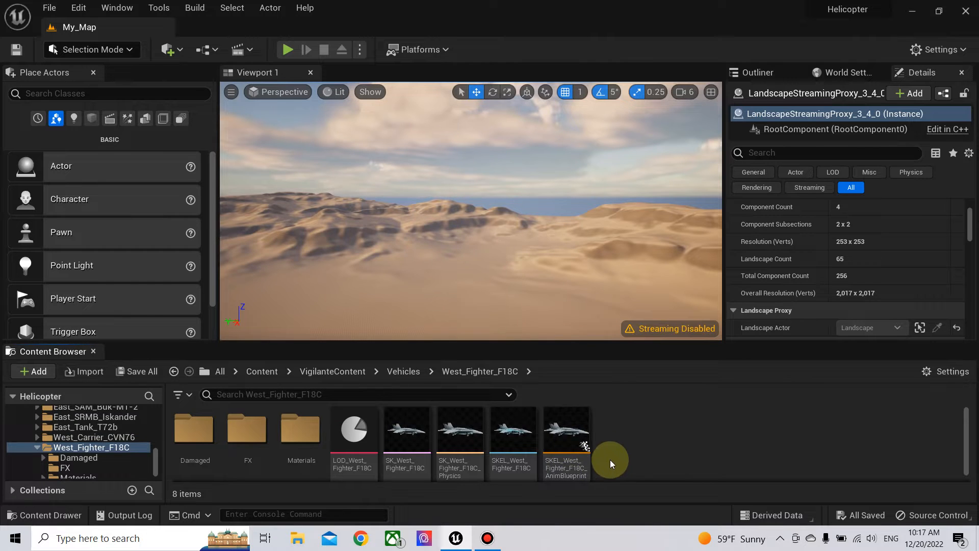
# Create an Anim Blueprint from the SK_West_Fighter_F18C skeletal mesh and name it AnimBp_F18C.
pyautogui.click(409, 429)
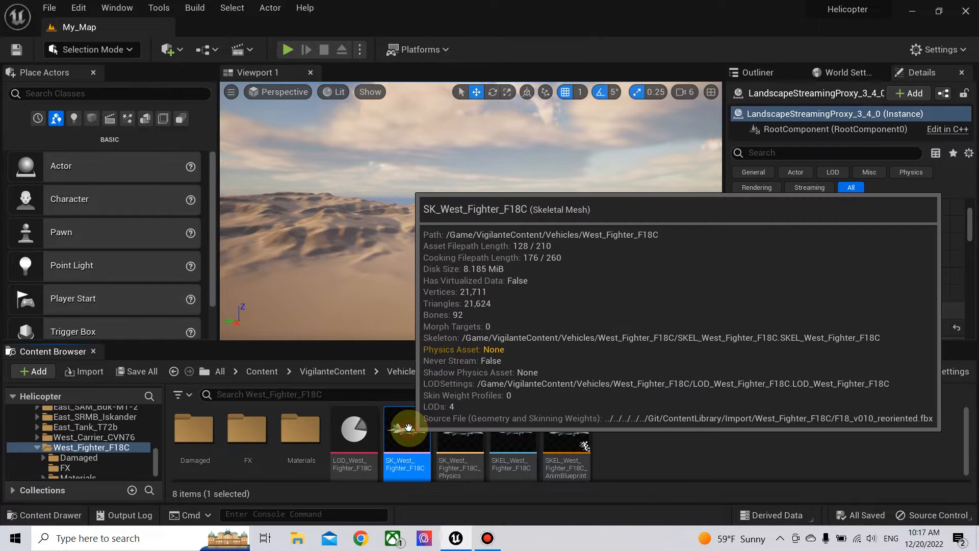
pyautogui.rightClick(408, 429)
pyautogui.moveTo(457, 35)
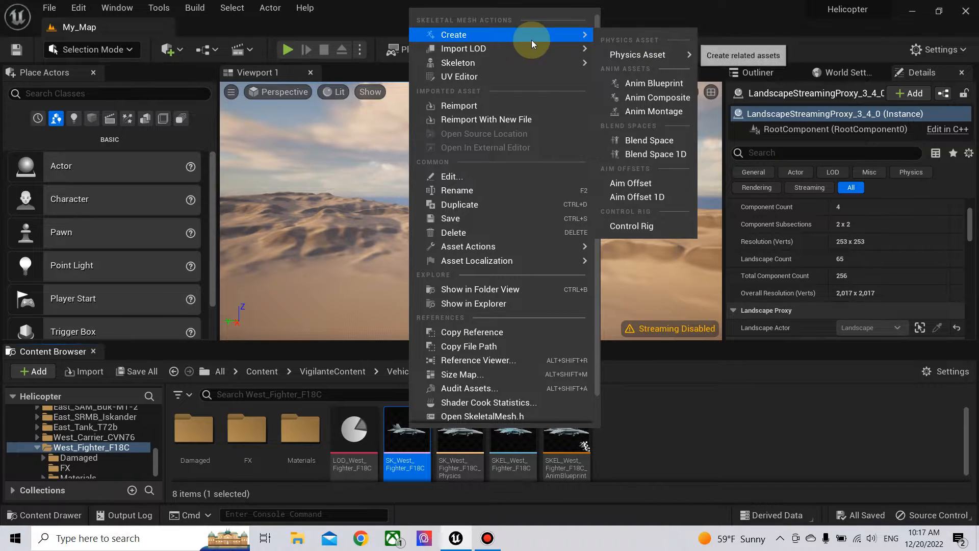
pyautogui.click(654, 83)
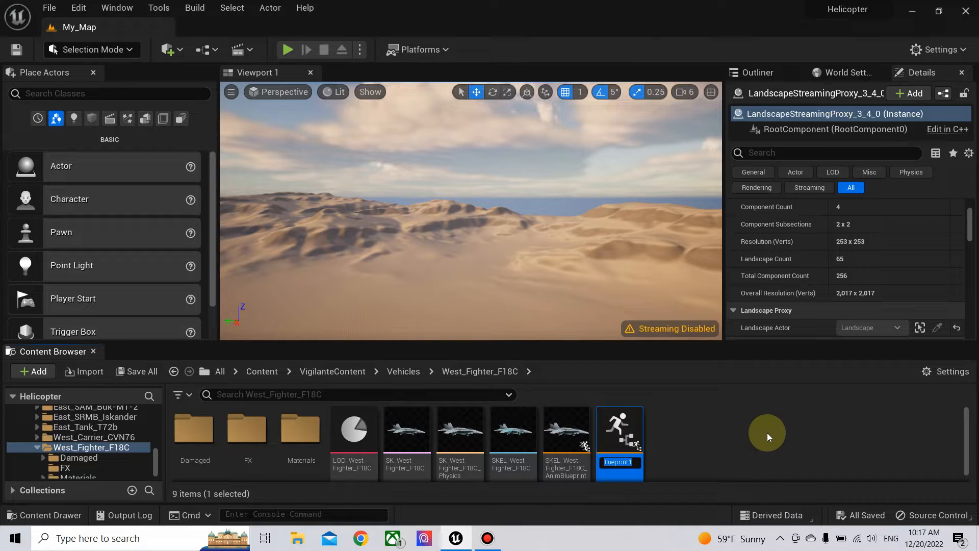
pyautogui.write('AnimBp_')
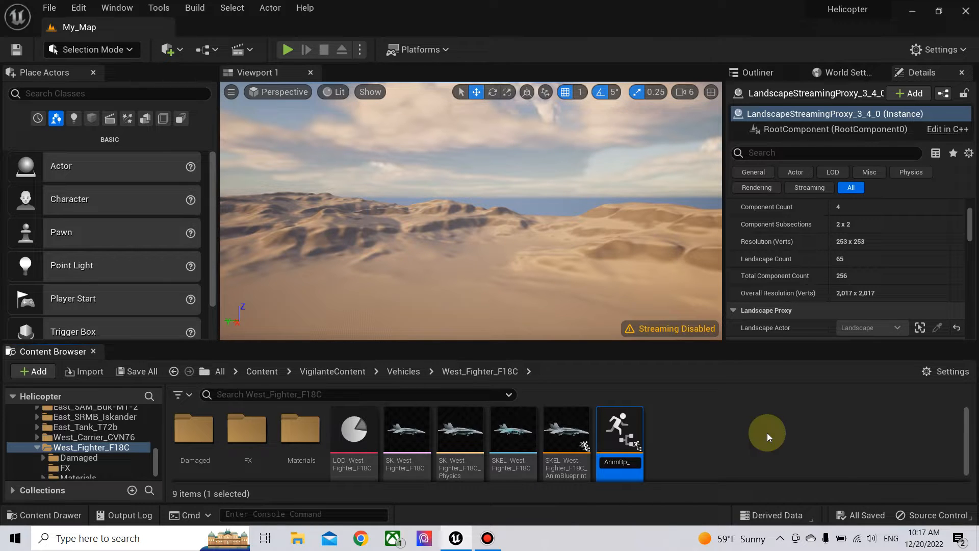
pyautogui.write('F18C')
pyautogui.press('Return')
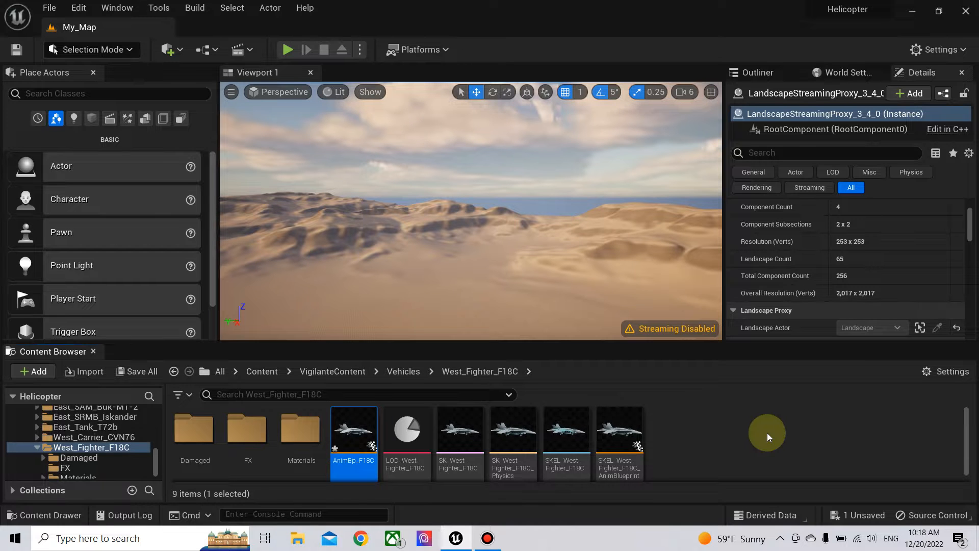
# Open AnimBp_F18C, change its parent class to Vehicle Animation Instance, and compile it.
pyautogui.doubleClick(334, 455)
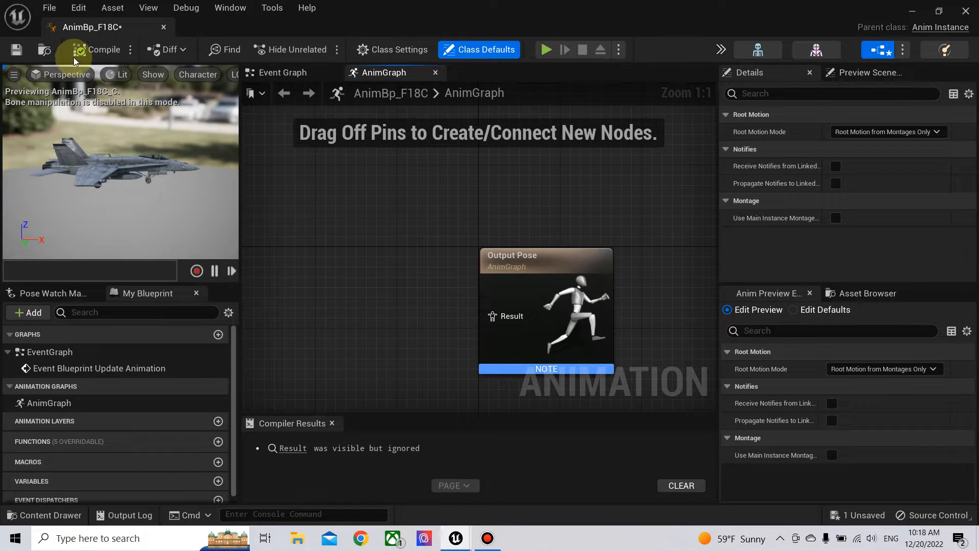
pyautogui.click(74, 59)
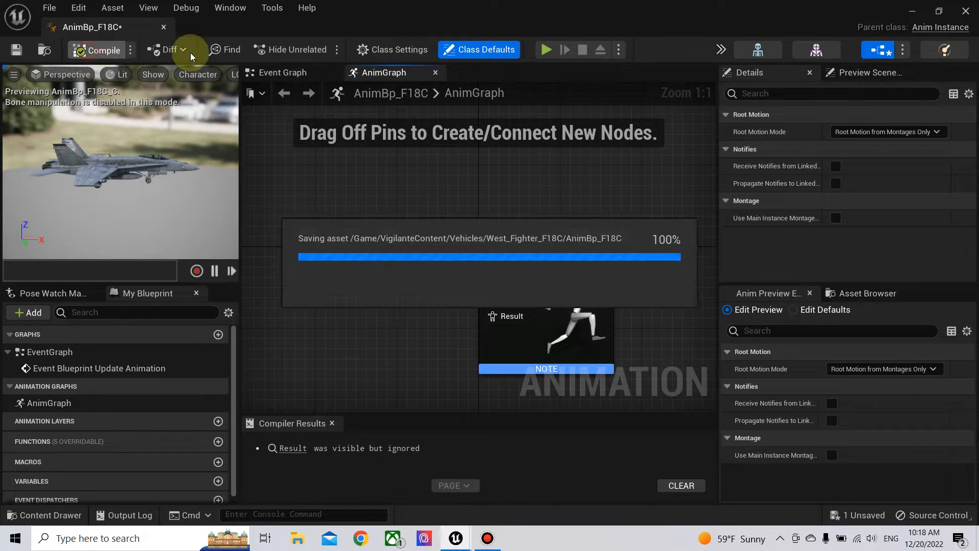
pyautogui.click(407, 51)
pyautogui.click(865, 131)
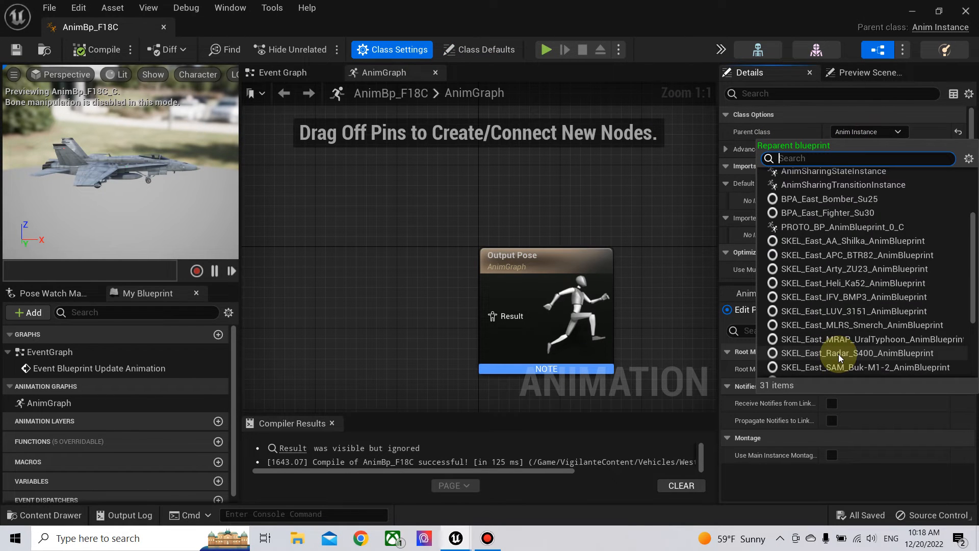
pyautogui.scroll(-5, 839, 357)
pyautogui.click(838, 374)
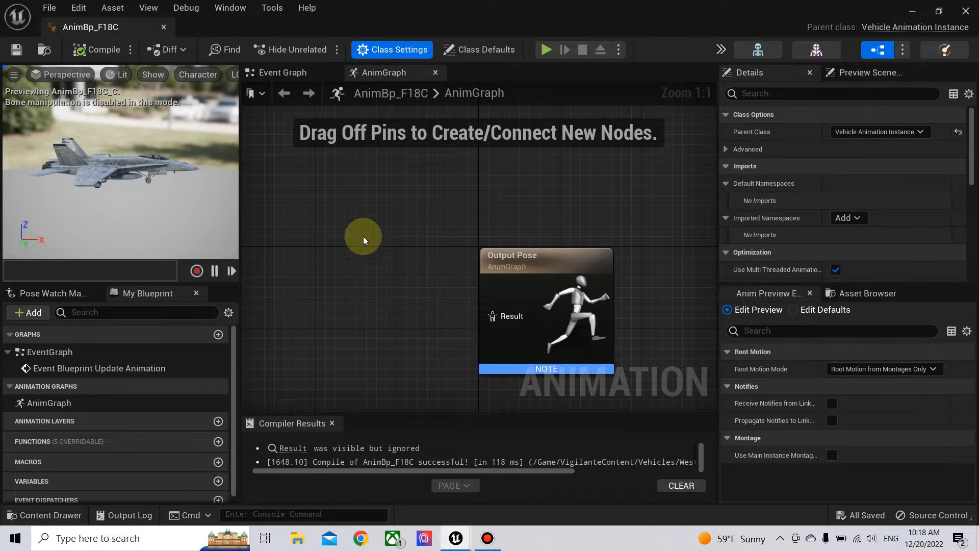
pyautogui.click(96, 50)
# Add a Mesh Space Ref Pose node to the AnimGraph, placed before the Output Pose node.
pyautogui.moveTo(360, 218); pyautogui.dragTo(526, 233, button='right')
pyautogui.scroll(-3, 526, 233)
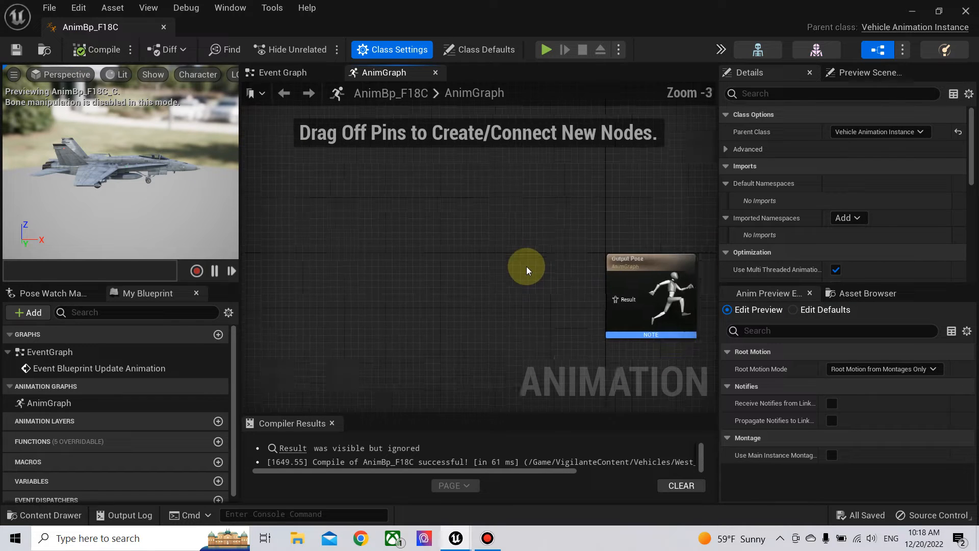
pyautogui.moveTo(534, 294); pyautogui.dragTo(562, 261, button='right')
pyautogui.rightClick(446, 291)
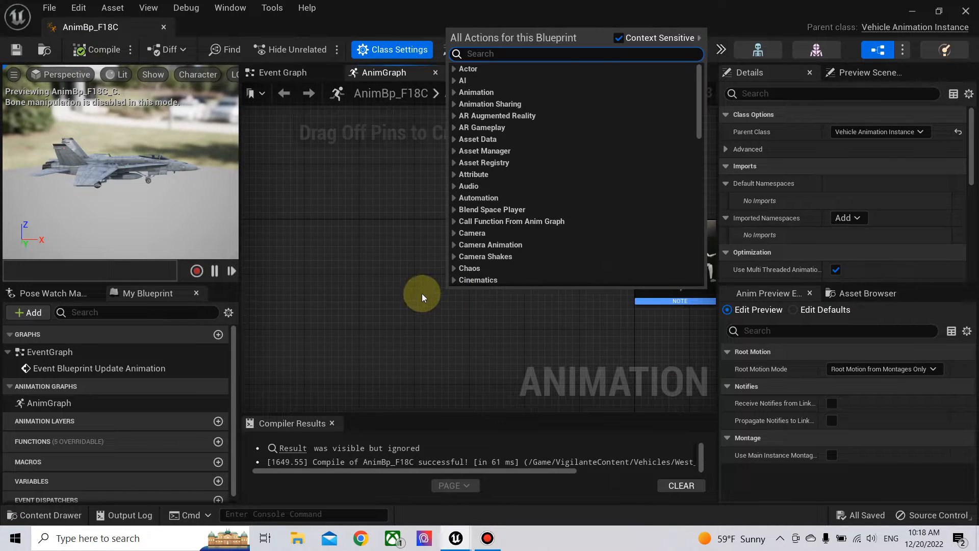
pyautogui.rightClick(354, 302)
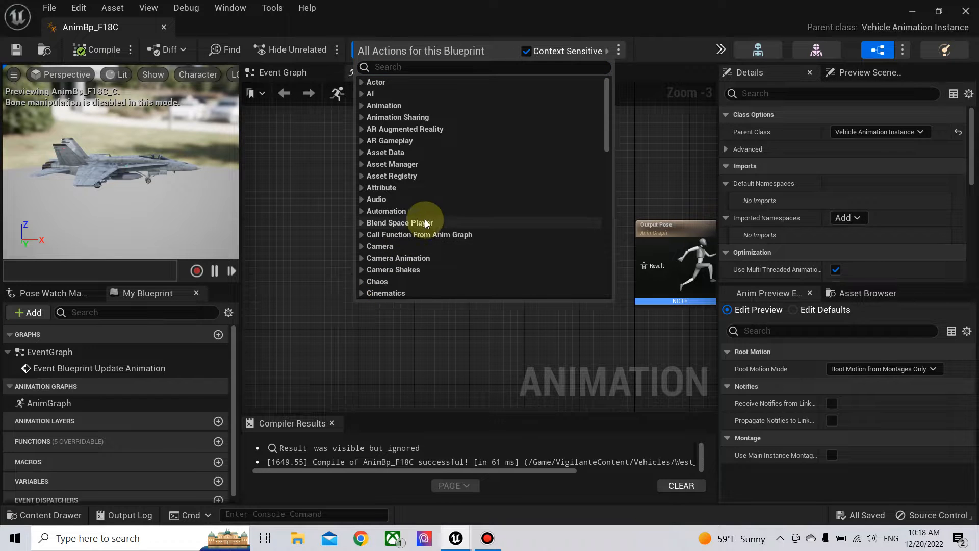
pyautogui.write('mesh')
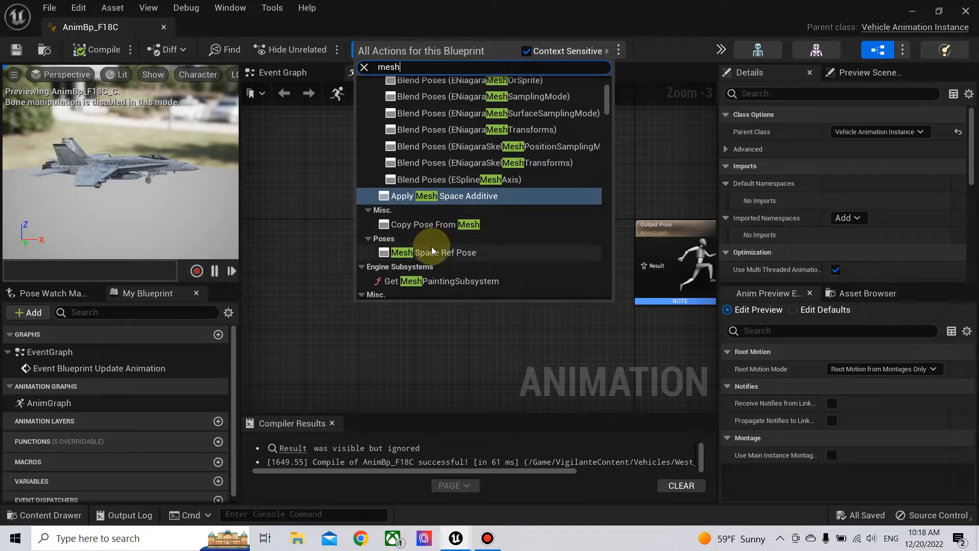
pyautogui.click(432, 252)
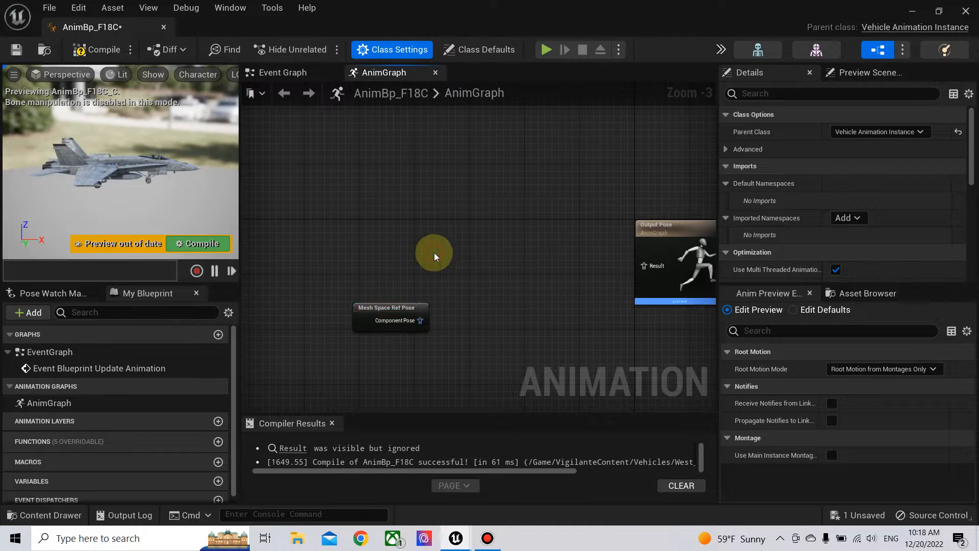
# Add a Wheel Controller for WheeledVehicle node fed by the Mesh Space Ref Pose and connect it to the Output Pose result.
pyautogui.moveTo(482, 316); pyautogui.dragTo(508, 305)
pyautogui.write('whee')
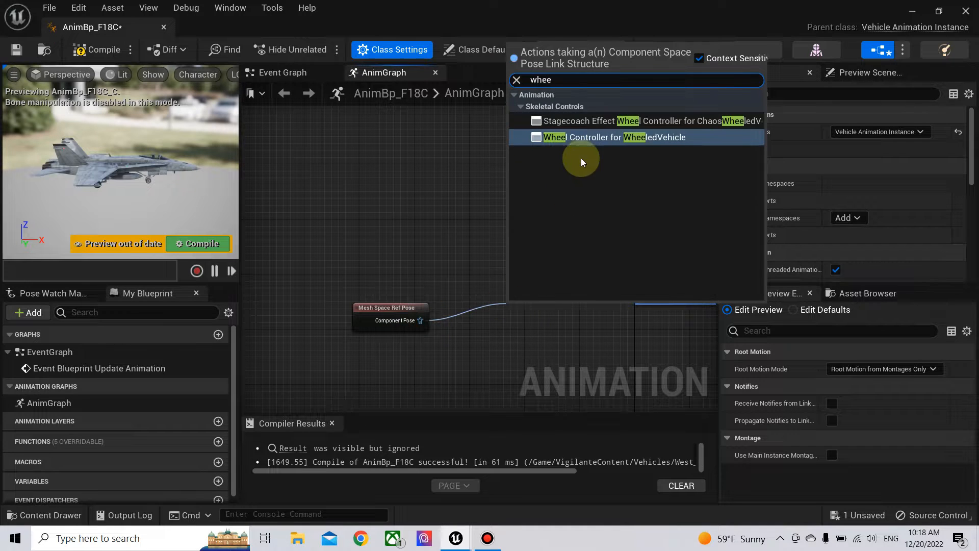
pyautogui.click(601, 137)
pyautogui.moveTo(576, 321); pyautogui.dragTo(644, 266)
# Arrange the Wheel Controller, Component To Local and Output Pose nodes in a tidy row and compile the Anim Blueprint.
pyautogui.moveTo(621, 265); pyautogui.dragTo(399, 231, button='right')
pyautogui.moveTo(343, 184); pyautogui.dragTo(492, 292)
pyautogui.moveTo(464, 242)
pyautogui.mouseDown()
pyautogui.moveTo(550, 286)
pyautogui.moveTo(470, 247)
pyautogui.mouseUp()
pyautogui.click(367, 308)
pyautogui.moveTo(367, 308); pyautogui.dragTo(347, 301)
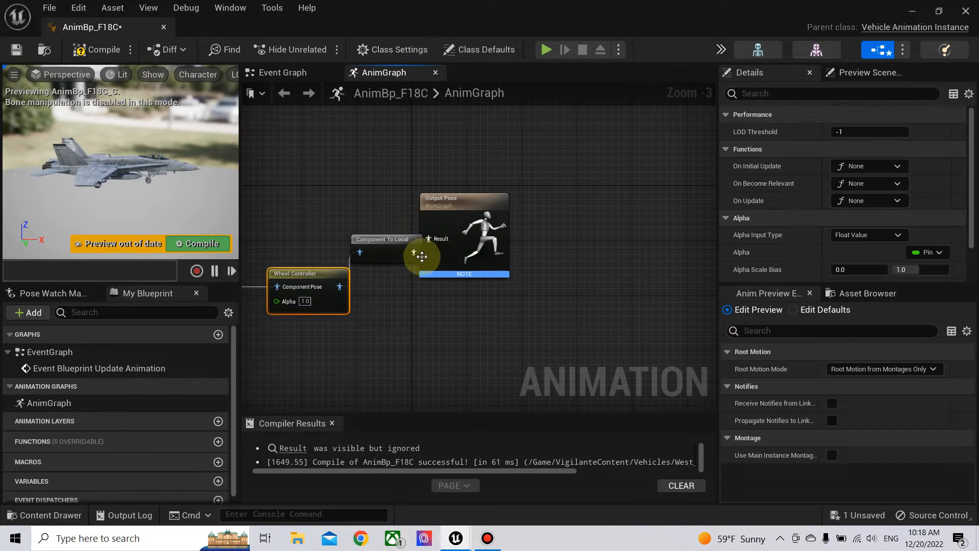
pyautogui.moveTo(497, 256); pyautogui.dragTo(677, 297)
pyautogui.moveTo(386, 250); pyautogui.dragTo(454, 302)
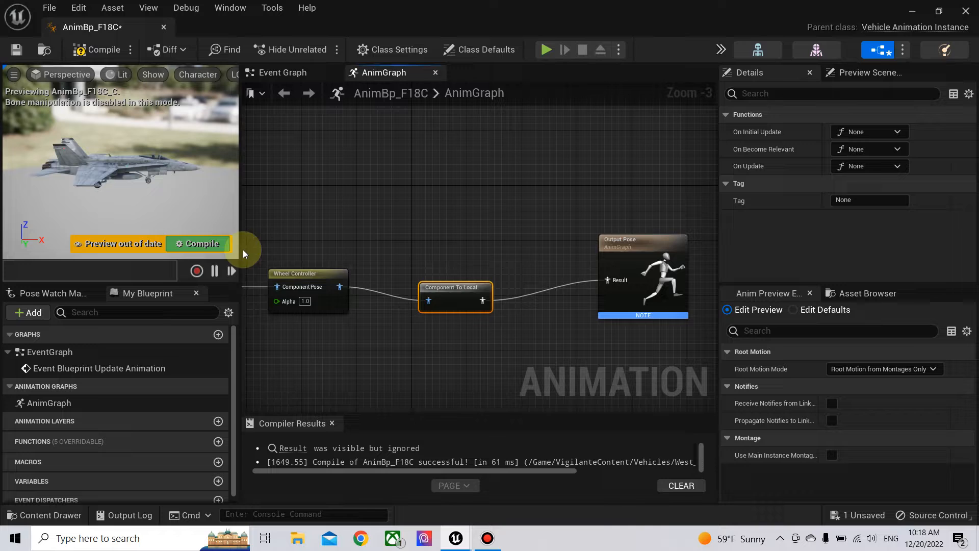
pyautogui.moveTo(368, 347); pyautogui.dragTo(520, 343, button='right')
pyautogui.moveTo(603, 297); pyautogui.dragTo(584, 284)
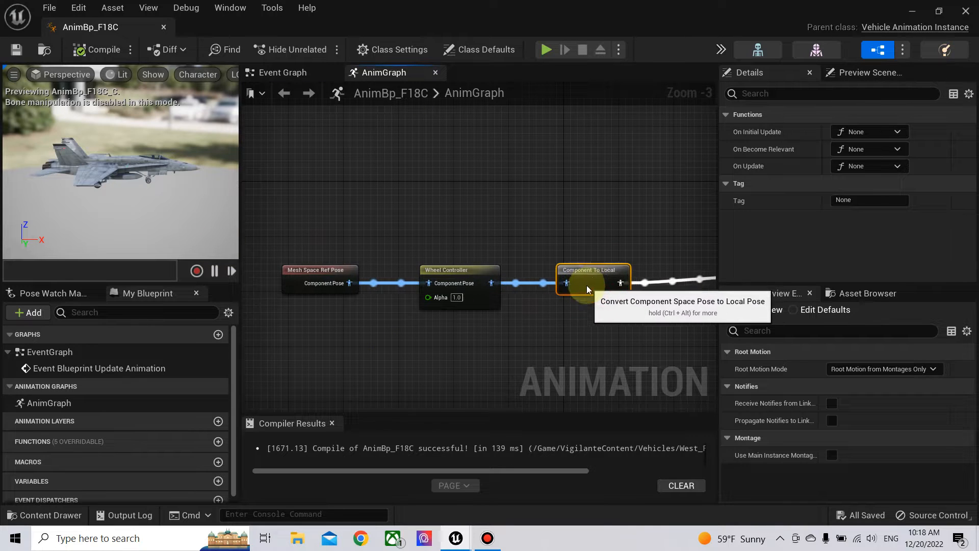
pyautogui.moveTo(632, 303); pyautogui.dragTo(468, 310, button='right')
pyautogui.moveTo(617, 262); pyautogui.dragTo(558, 269)
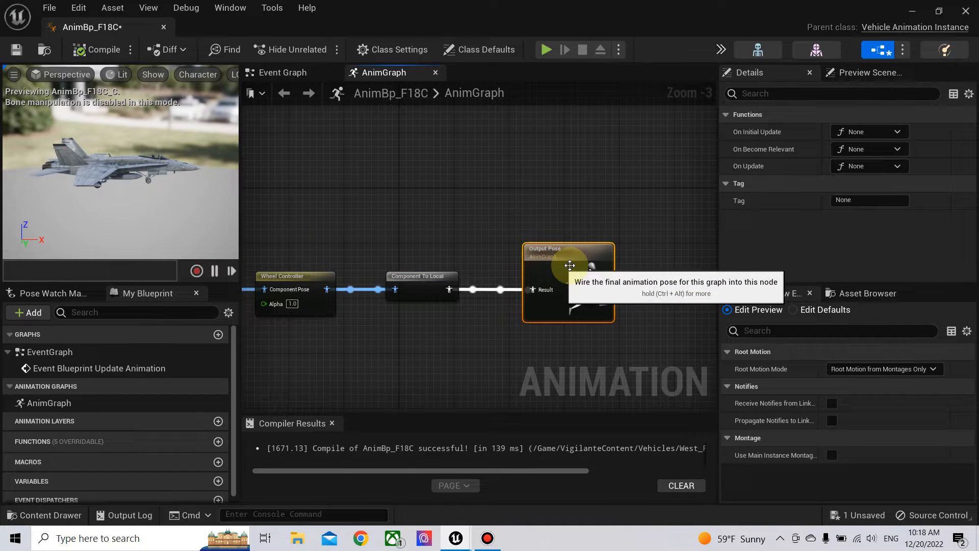
pyautogui.click(97, 50)
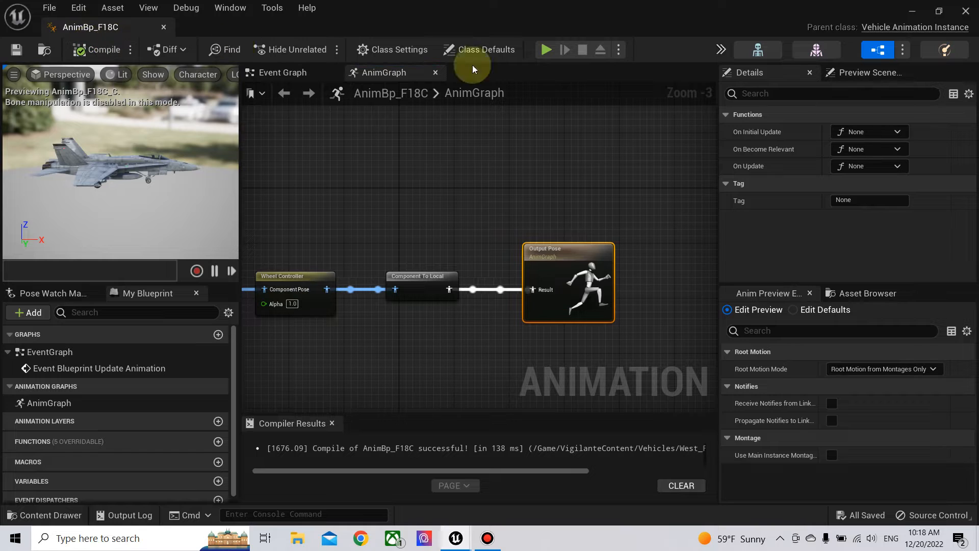
# Open Bp_F18C from the BluePrints/Jets/F18 folder in the full Blueprint editor.
pyautogui.click(913, 11)
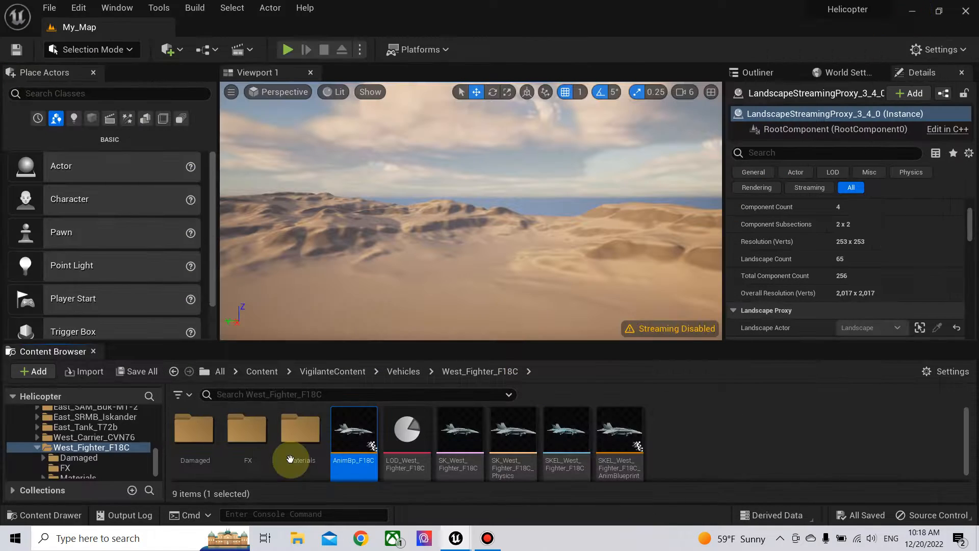
pyautogui.scroll(5, 133, 456)
pyautogui.scroll(5, 85, 456)
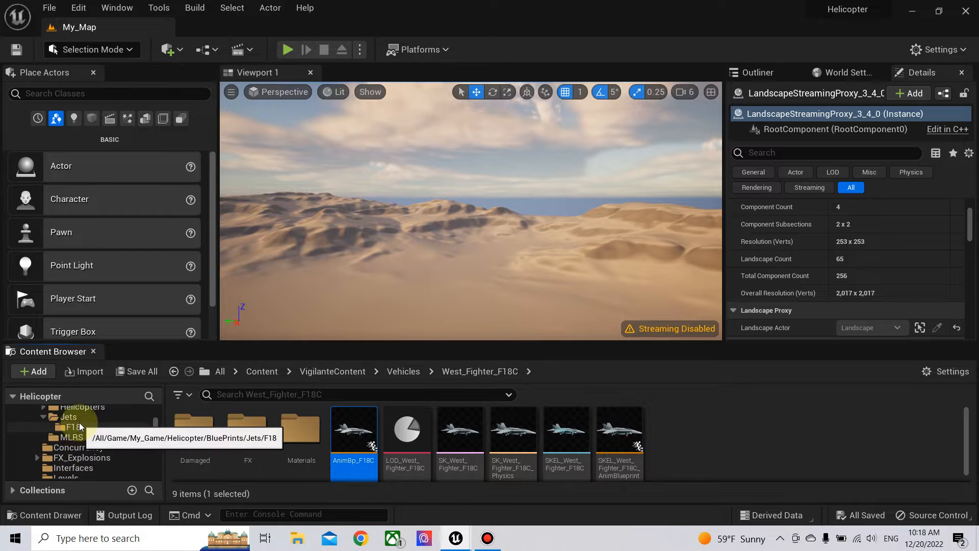
pyautogui.click(79, 427)
pyautogui.click(209, 439)
pyautogui.doubleClick(210, 439)
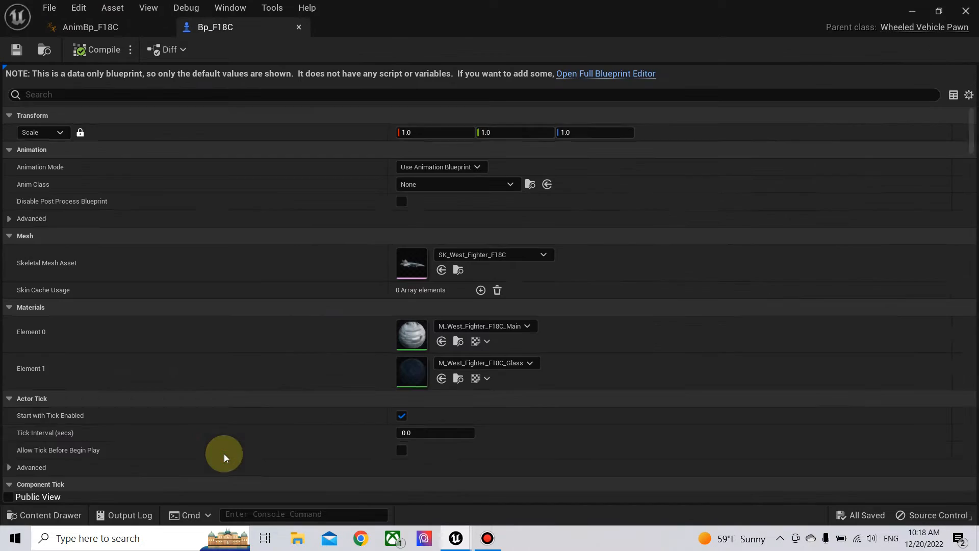
pyautogui.click(602, 76)
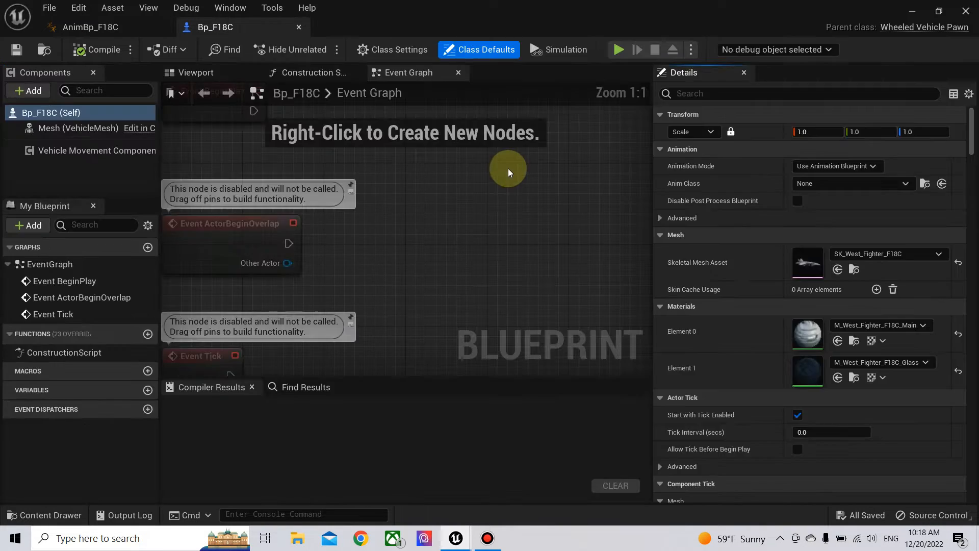
pyautogui.scroll(-4, 400, 213)
pyautogui.moveTo(532, 186); pyautogui.dragTo(531, 250, button='right')
# Set the Anim Class of the vehicle mesh in Bp_F18C to AnimBp_F18C and compile.
pyautogui.click(72, 129)
pyautogui.click(188, 73)
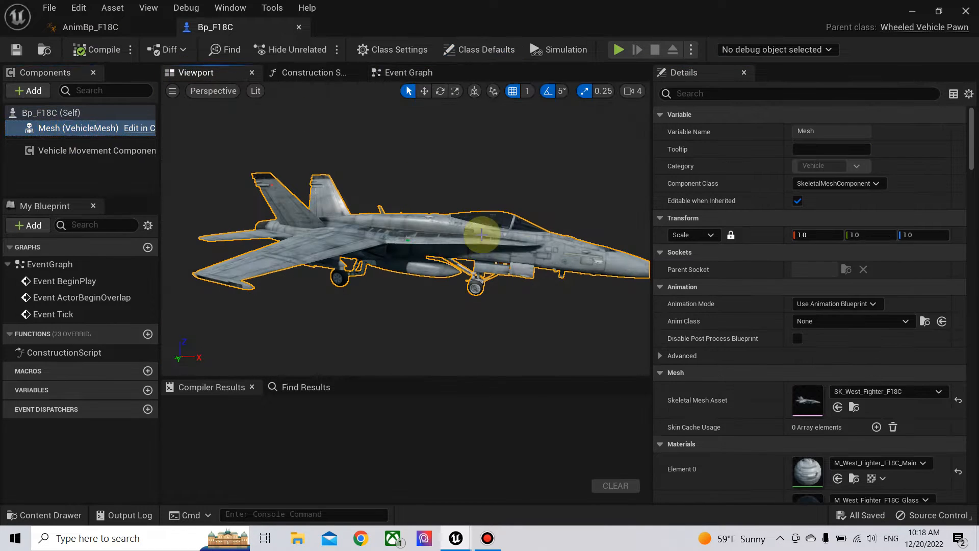
pyautogui.click(843, 323)
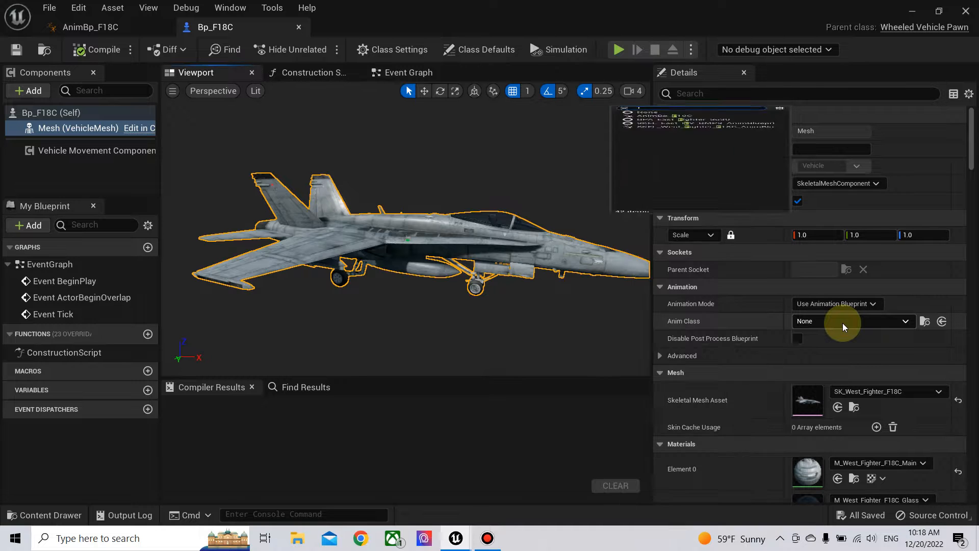
pyautogui.write('f18')
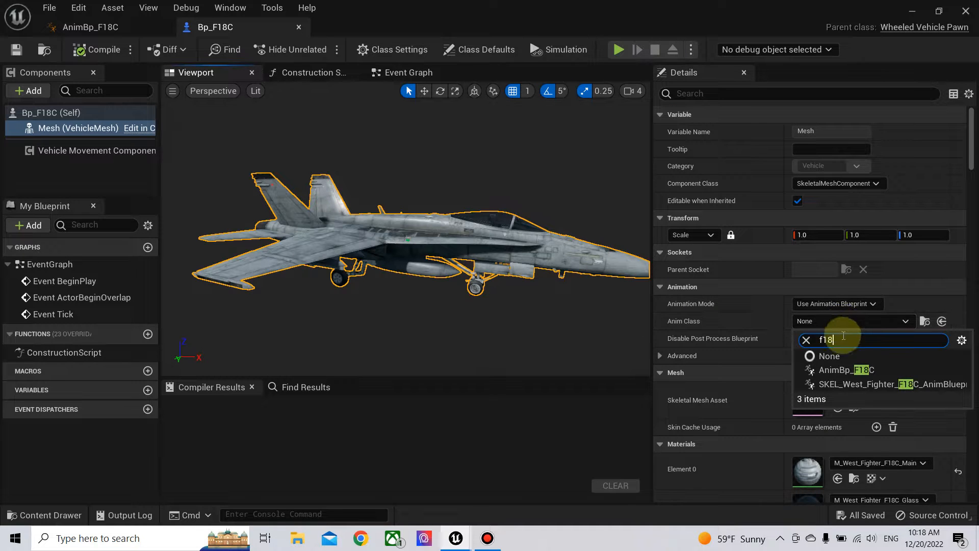
pyautogui.click(848, 370)
pyautogui.click(89, 49)
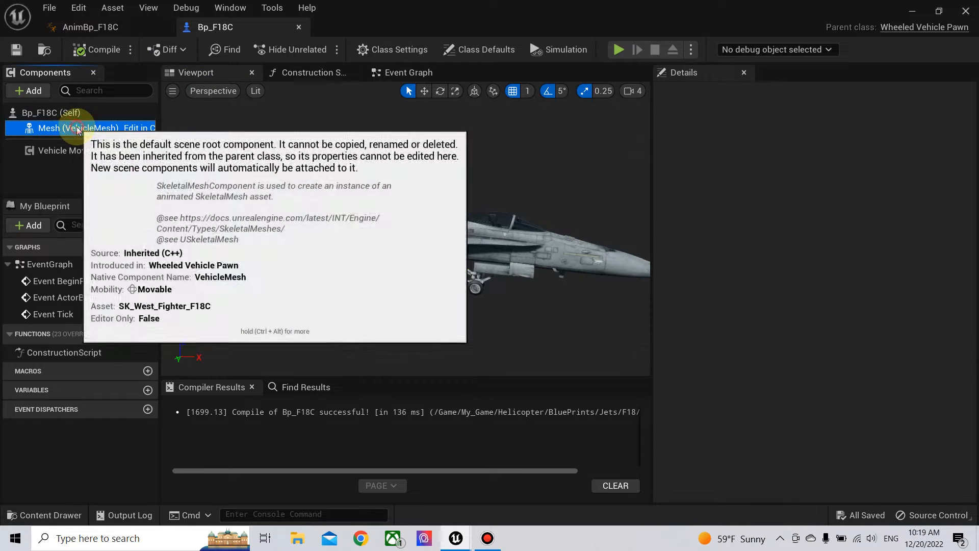
# Add a Spring Arm component to the vehicle mesh, keeping its default name.
pyautogui.click(76, 128)
pyautogui.click(33, 91)
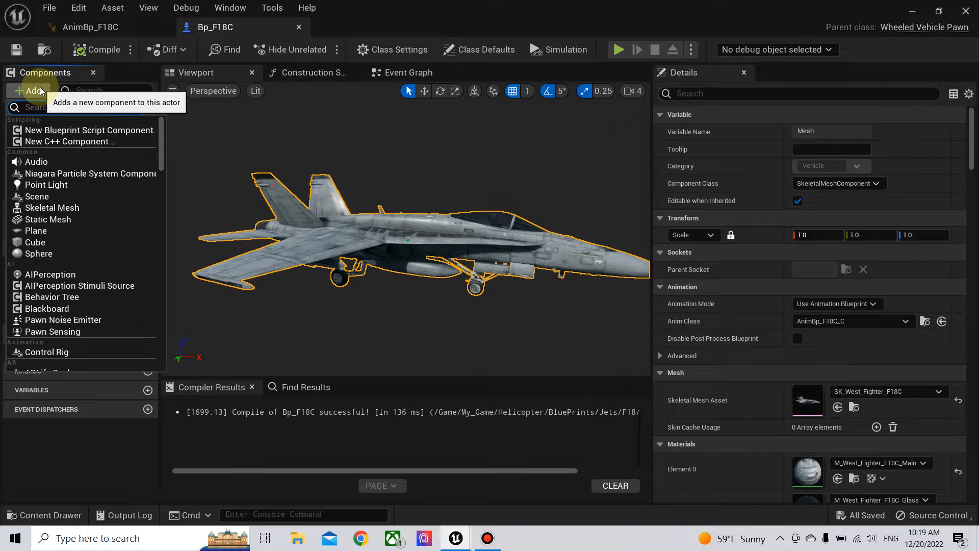
pyautogui.write('spring')
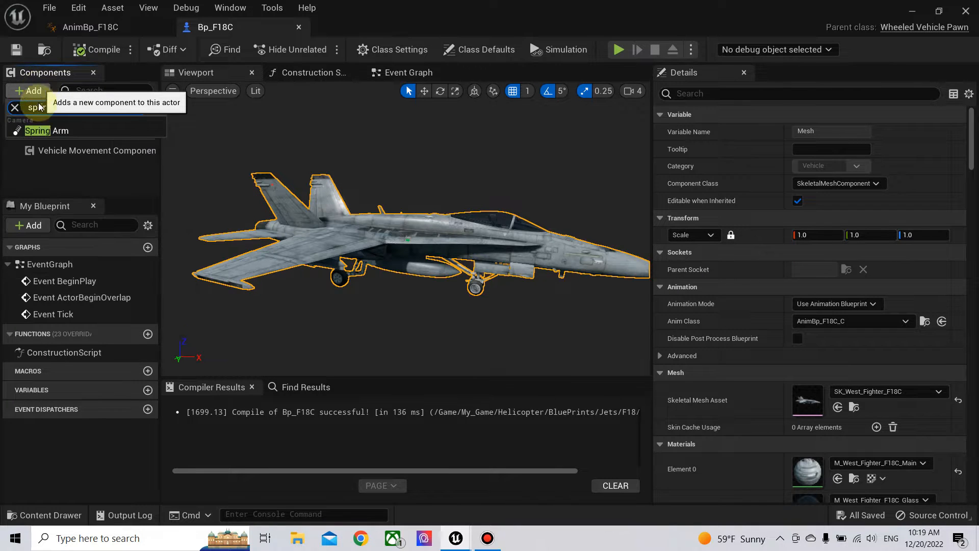
pyautogui.click(41, 131)
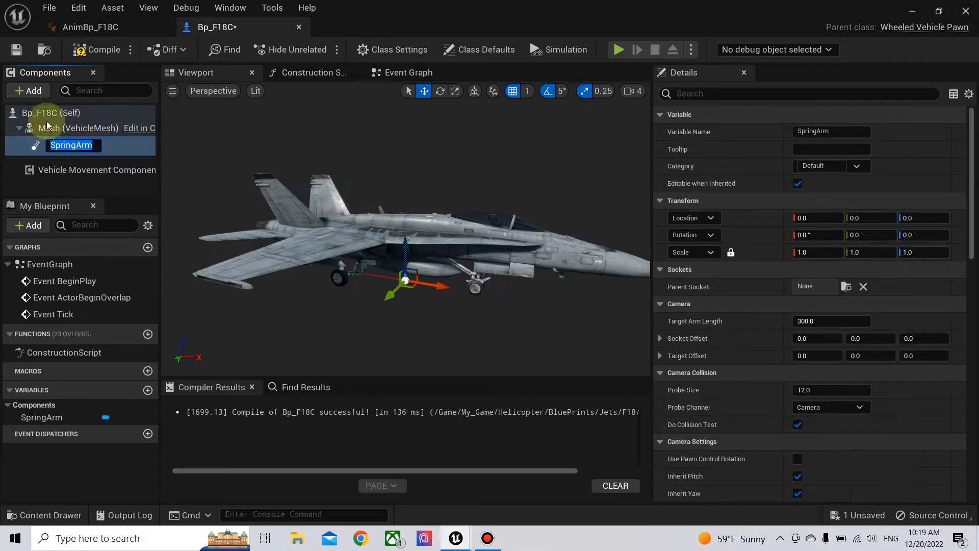
pyautogui.press('Return')
# Add a Camera component under the spring arm and compile the Blueprint.
pyautogui.click(33, 91)
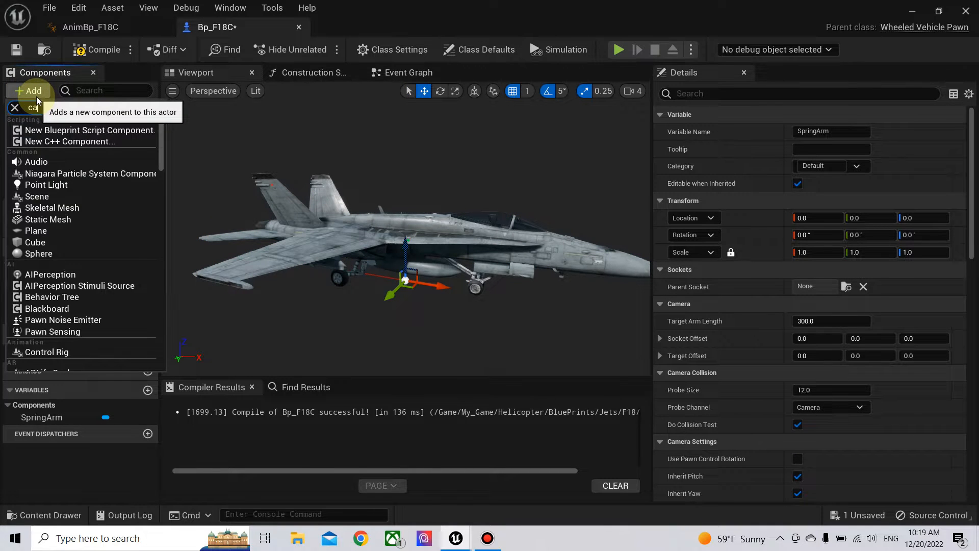
pyautogui.write('came')
pyautogui.click(58, 130)
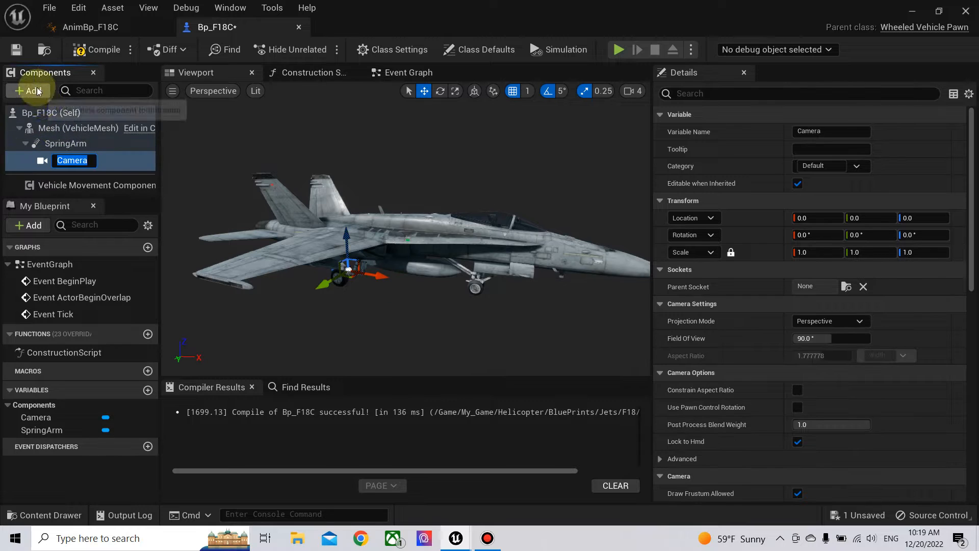
pyautogui.click(97, 49)
# Set the spring arm's Z location to 200 and target arm length to 1500, enable Use Pawn Control Rotation, and compile.
pyautogui.click(101, 144)
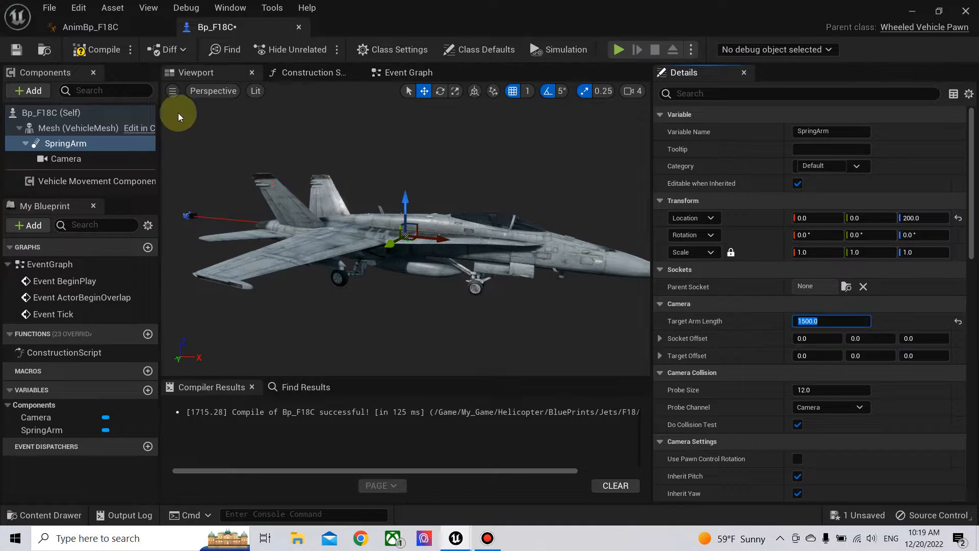
pyautogui.click(96, 48)
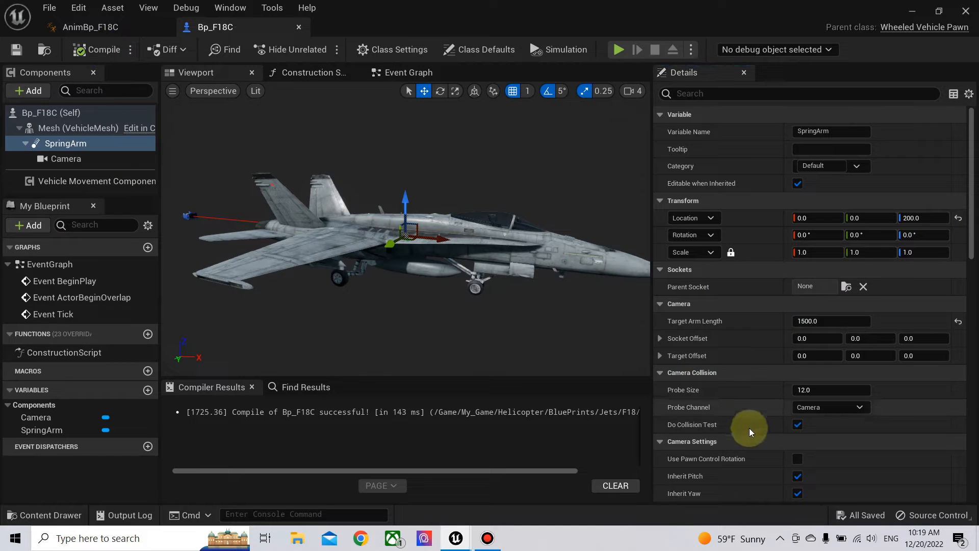
pyautogui.click(797, 459)
pyautogui.click(96, 49)
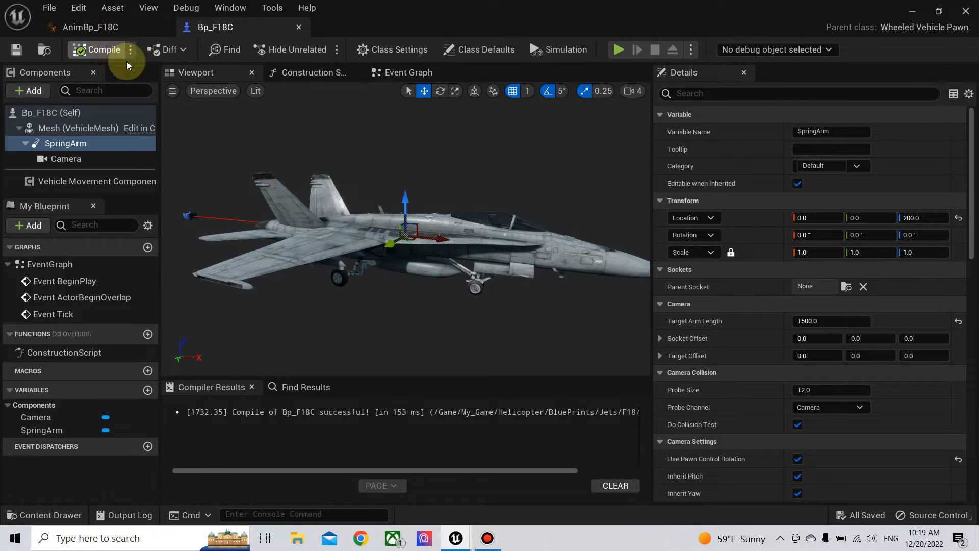
# Delete the three default disabled event nodes from the Event Graph of Bp_F18C.
pyautogui.click(413, 73)
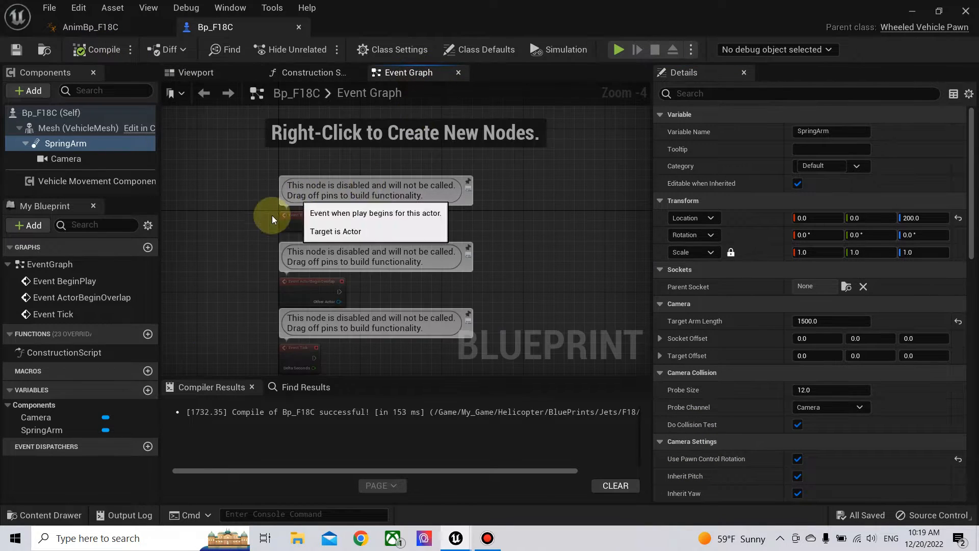
pyautogui.moveTo(429, 323); pyautogui.dragTo(429, 324)
pyautogui.press('Delete')
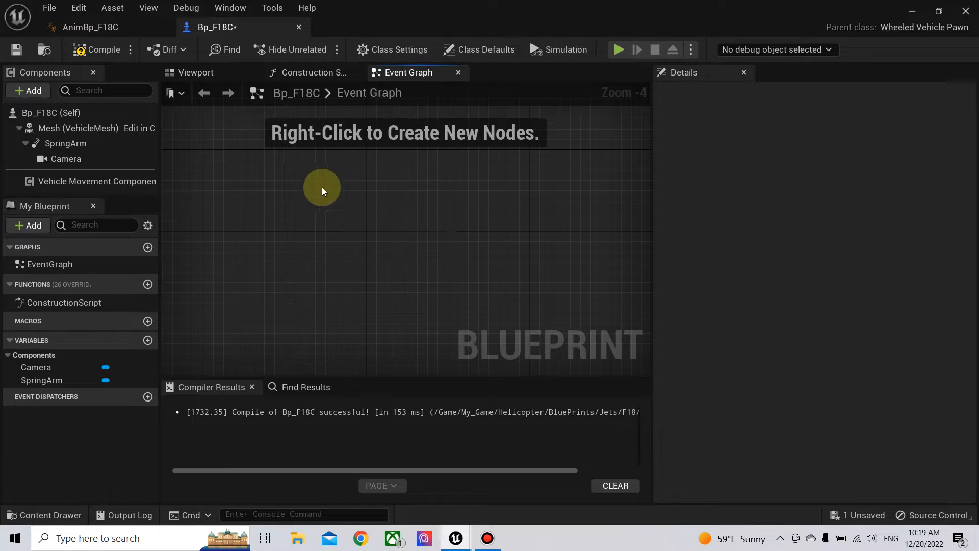
# Add the Look Up / Down Mouse and Turn Right / Left Mouse axis events to the Event Graph.
pyautogui.rightClick(342, 201)
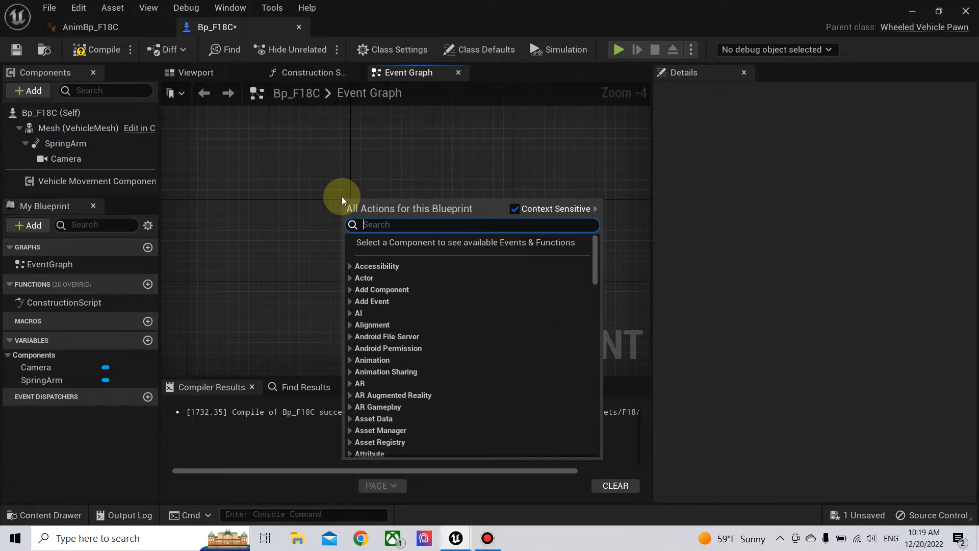
pyautogui.write('look')
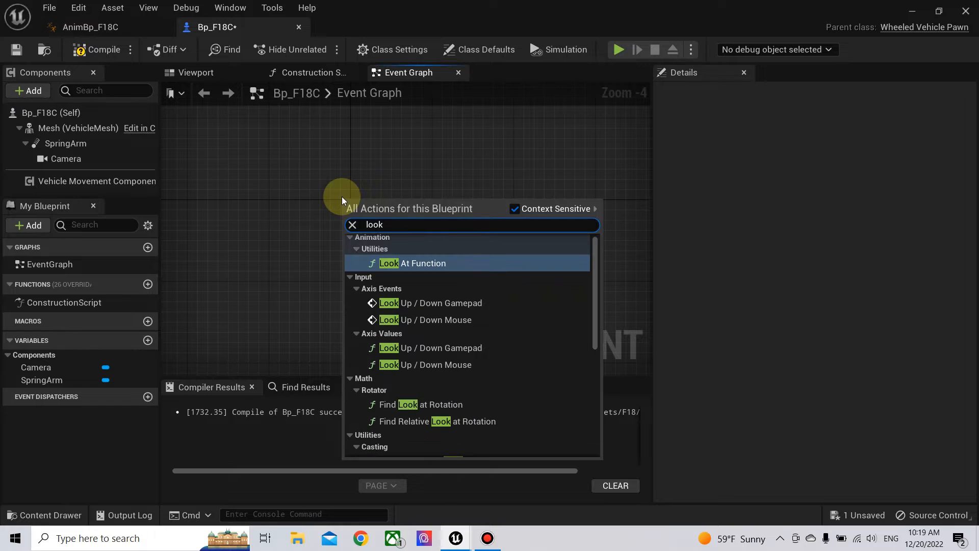
pyautogui.click(434, 322)
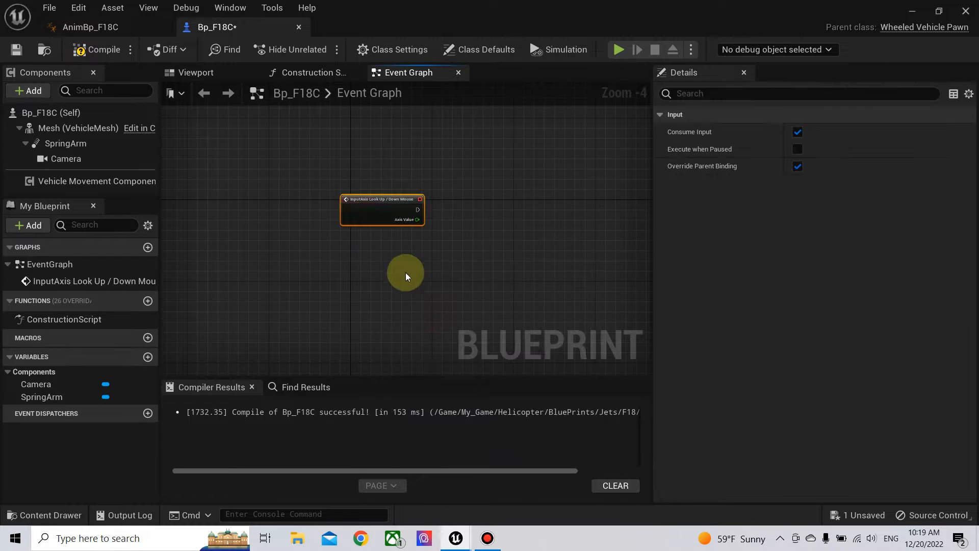
pyautogui.rightClick(345, 257)
pyautogui.write('turn')
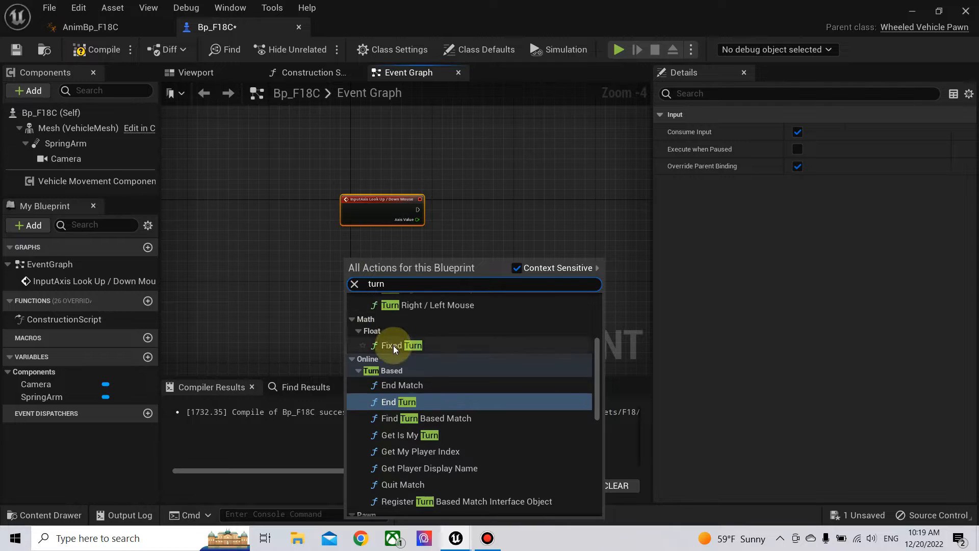
pyautogui.scroll(3, 403, 343)
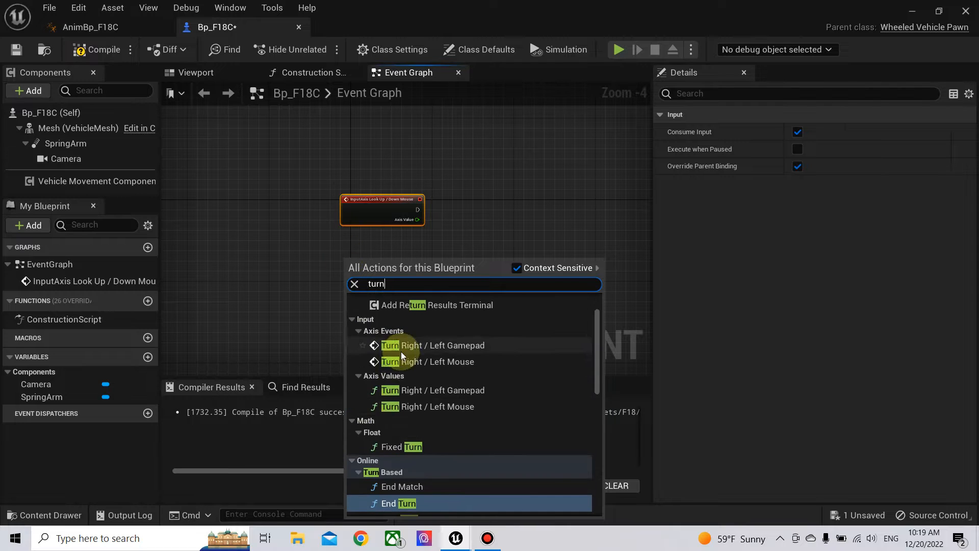
pyautogui.click(404, 361)
# Add an Add Controller Pitch Input node driven by the Look Up / Down Mouse event, with its Axis Value wired to Val.
pyautogui.moveTo(428, 226); pyautogui.dragTo(416, 271, button='right')
pyautogui.moveTo(412, 268); pyautogui.dragTo(497, 271)
pyautogui.write('a')
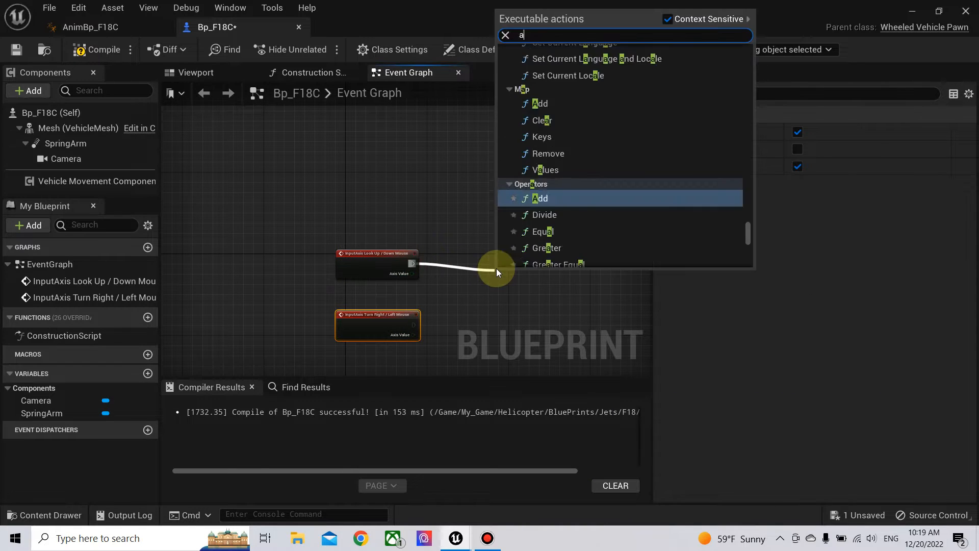
pyautogui.write('dd contr')
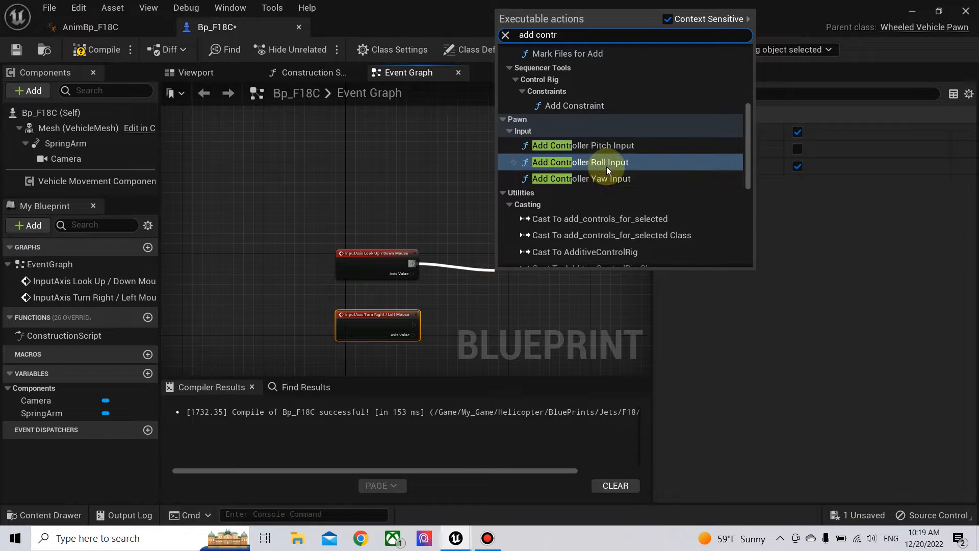
pyautogui.click(551, 145)
pyautogui.moveTo(523, 281); pyautogui.dragTo(543, 257)
pyautogui.moveTo(412, 273); pyautogui.dragTo(526, 286)
# Add an Add Controller Yaw Input node driven by the Turn Right / Left Mouse event, wire Axis Value to Val, and compile.
pyautogui.moveTo(477, 317); pyautogui.dragTo(503, 264, button='right')
pyautogui.moveTo(439, 271); pyautogui.dragTo(547, 273)
pyautogui.write('add con')
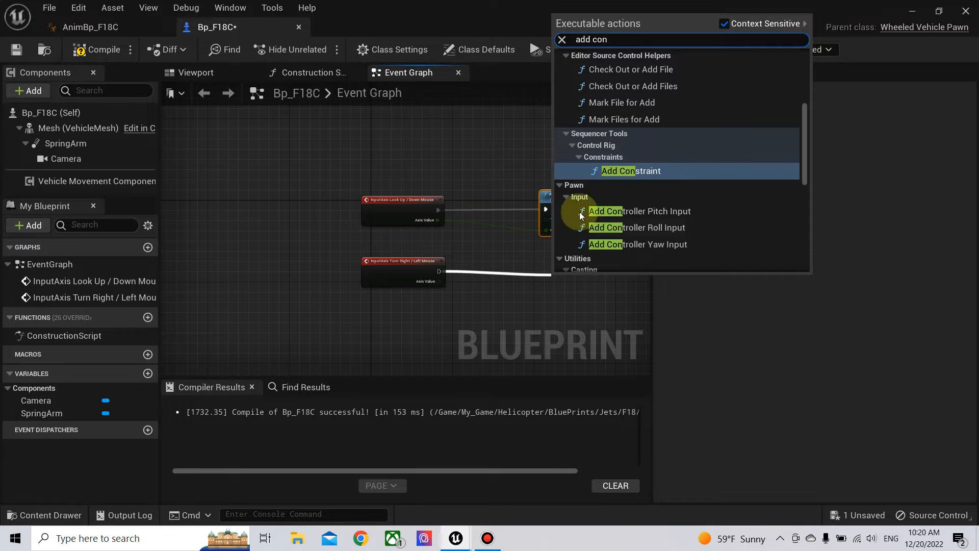
pyautogui.click(657, 244)
pyautogui.moveTo(579, 275); pyautogui.dragTo(564, 270)
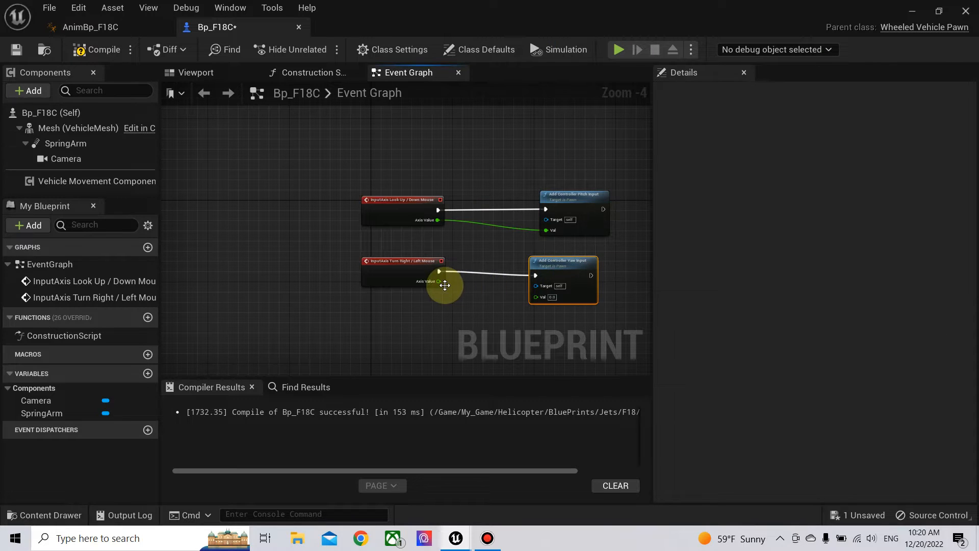
pyautogui.click(97, 49)
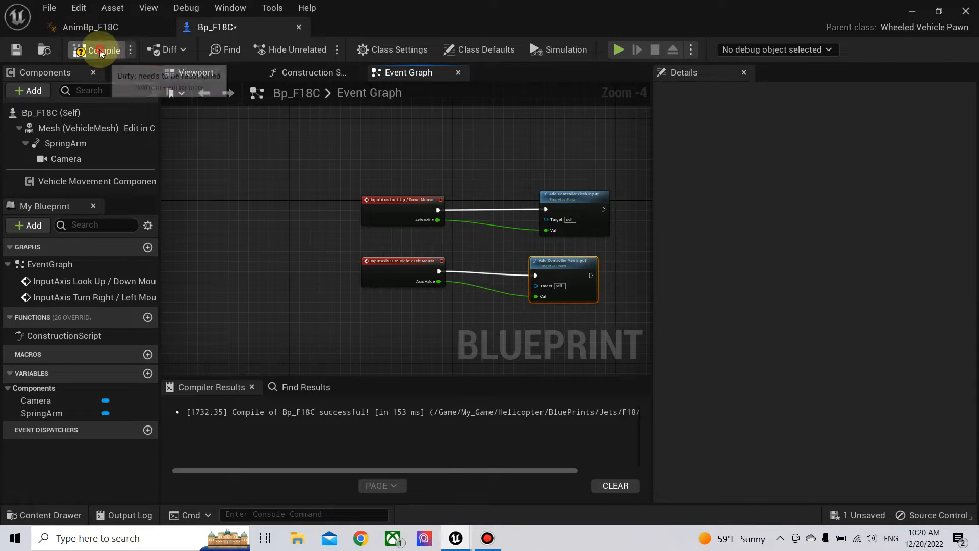
# Move the four mouse-look nodes together further up in the Event Graph to free space below them.
pyautogui.scroll(-2, 432, 184)
pyautogui.moveTo(431, 182); pyautogui.dragTo(422, 210, button='right')
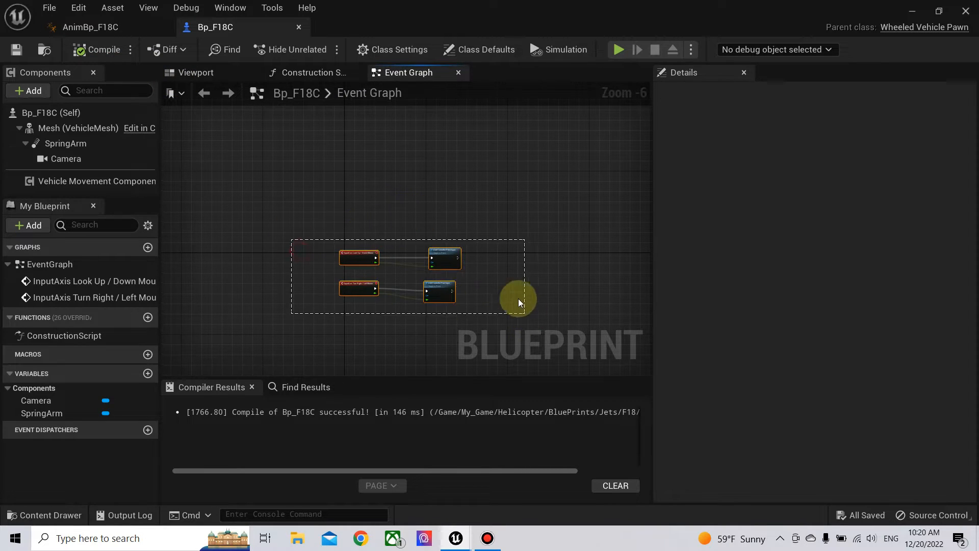
pyautogui.moveTo(526, 313); pyautogui.dragTo(526, 312)
pyautogui.moveTo(442, 287); pyautogui.dragTo(396, 214)
pyautogui.moveTo(380, 249); pyautogui.dragTo(421, 241, button='right')
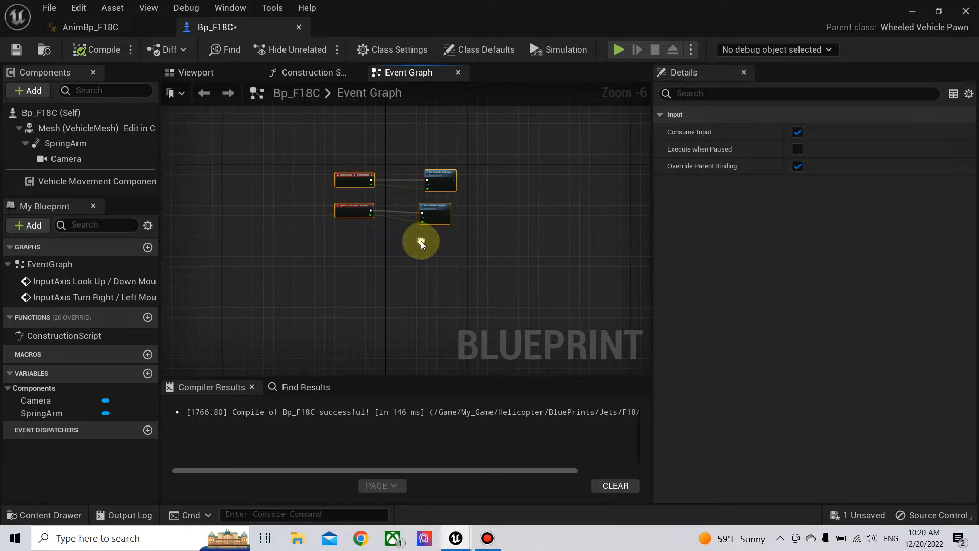
# Place a Vehicle Movement Component reference in the Event Graph, well below the mouse-look nodes.
pyautogui.moveTo(92, 182); pyautogui.dragTo(339, 259)
pyautogui.click(349, 255)
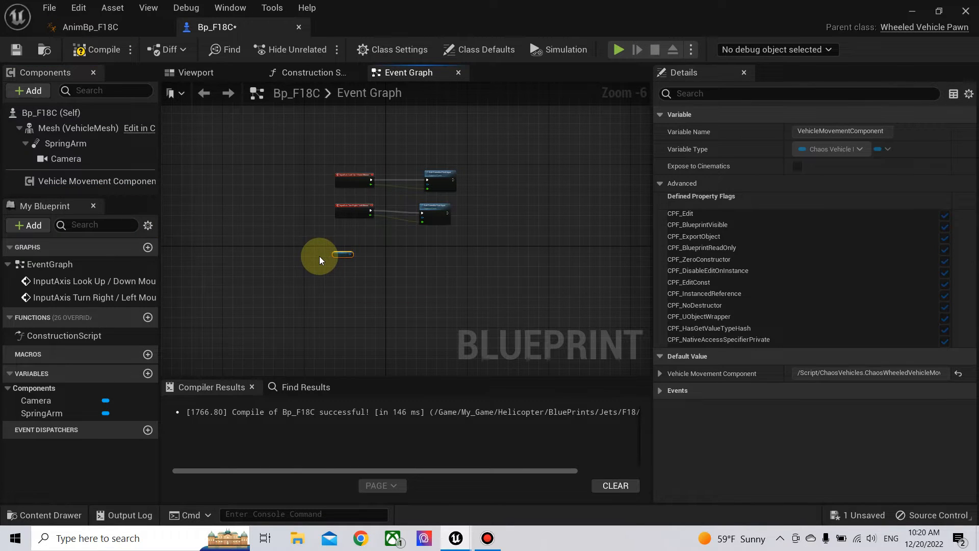
pyautogui.scroll(3, 320, 256)
pyautogui.moveTo(391, 282); pyautogui.dragTo(321, 293, button='right')
pyautogui.scroll(-2, 316, 292)
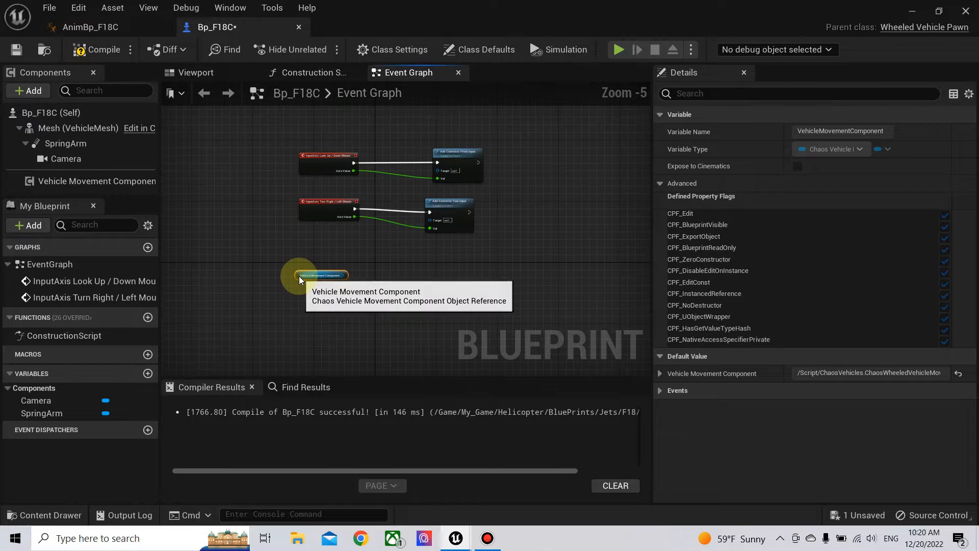
pyautogui.moveTo(299, 277); pyautogui.dragTo(302, 334)
pyautogui.moveTo(294, 279); pyautogui.dragTo(329, 268, button='right')
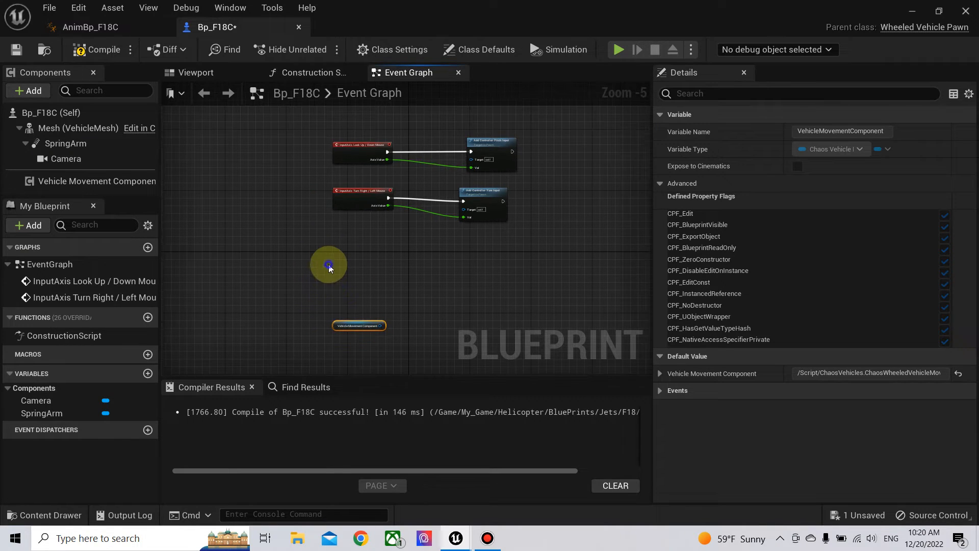
# Add the Move Forward / Backward axis event and place it just above the Vehicle Movement Component node.
pyautogui.rightClick(329, 265)
pyautogui.write('mo')
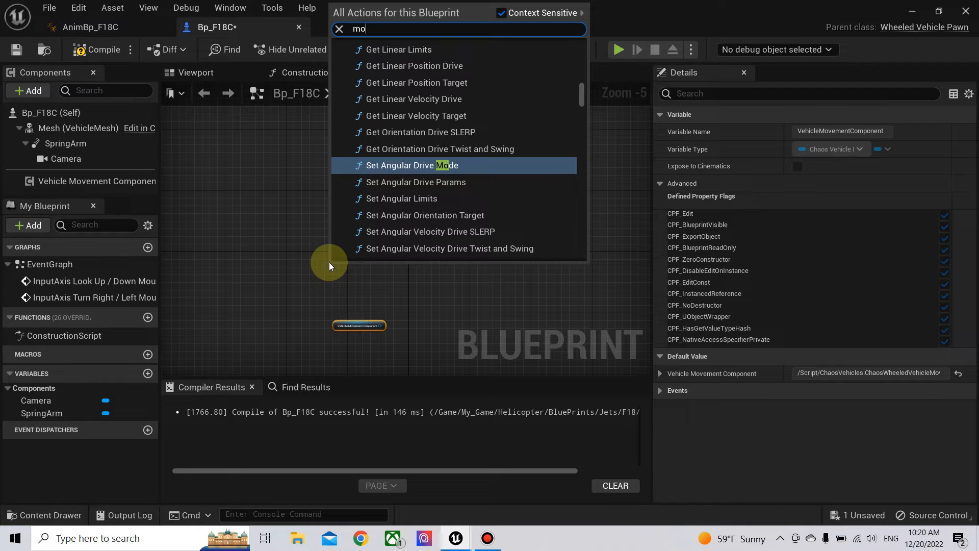
pyautogui.write('ve')
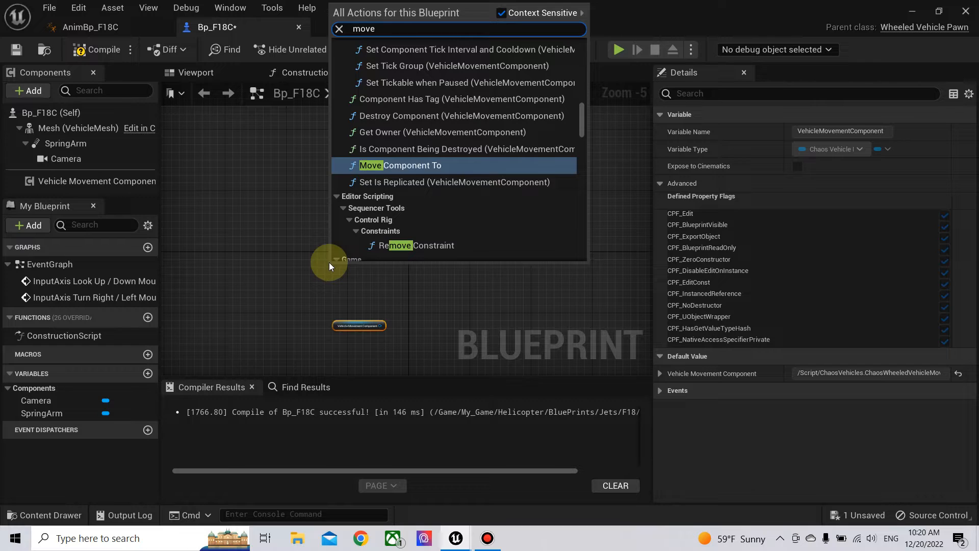
pyautogui.write(' for')
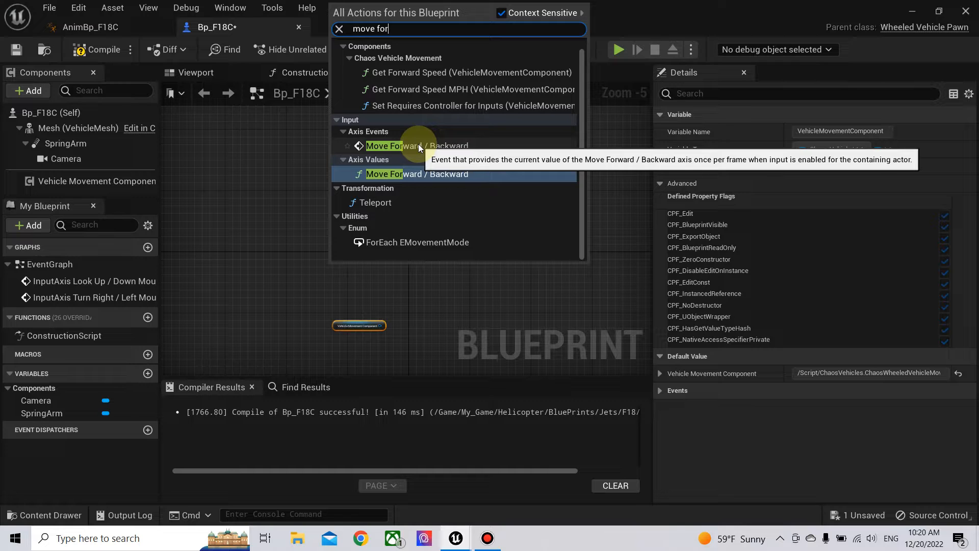
pyautogui.click(419, 145)
pyautogui.moveTo(351, 268); pyautogui.dragTo(365, 290)
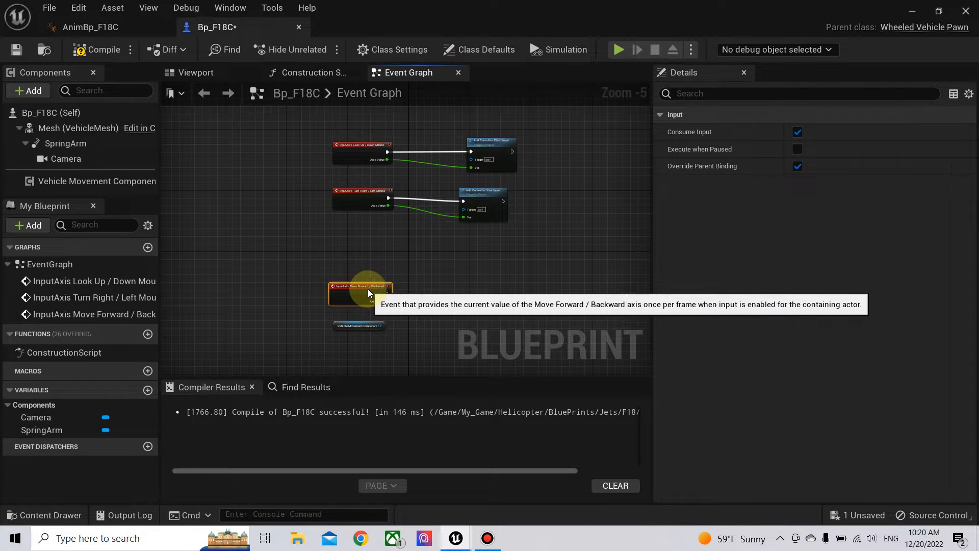
pyautogui.moveTo(437, 328); pyautogui.dragTo(475, 296, button='right')
pyautogui.scroll(2, 475, 296)
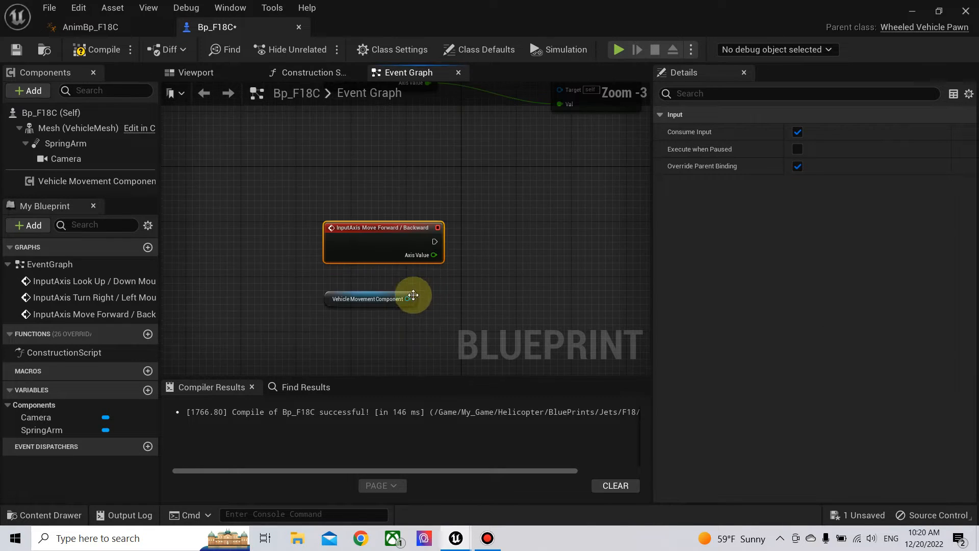
pyautogui.moveTo(410, 299); pyautogui.dragTo(532, 254)
pyautogui.click(479, 295)
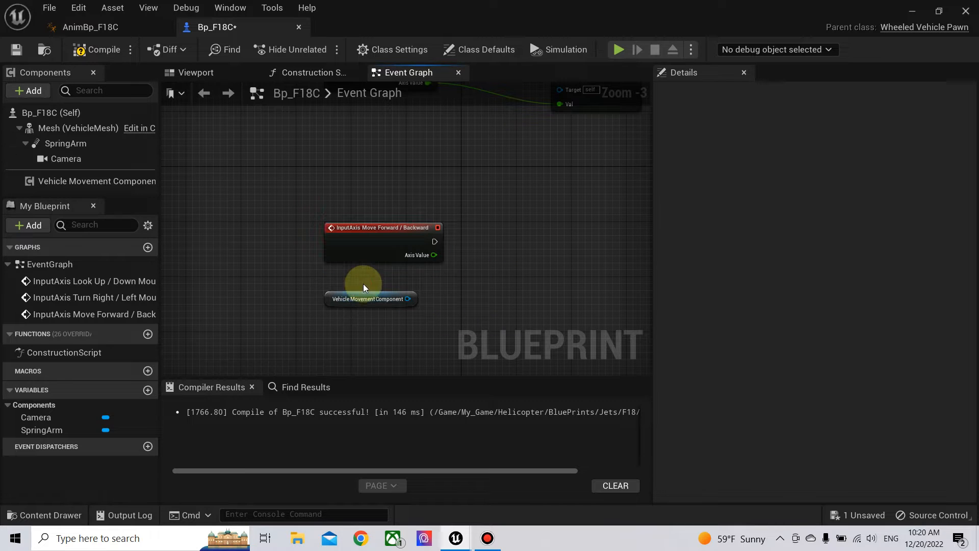
# Add three Wheel Setups elements to the Vehicle Movement Component and expand Index 0, 1 and 2.
pyautogui.click(92, 177)
pyautogui.scroll(-10, 780, 273)
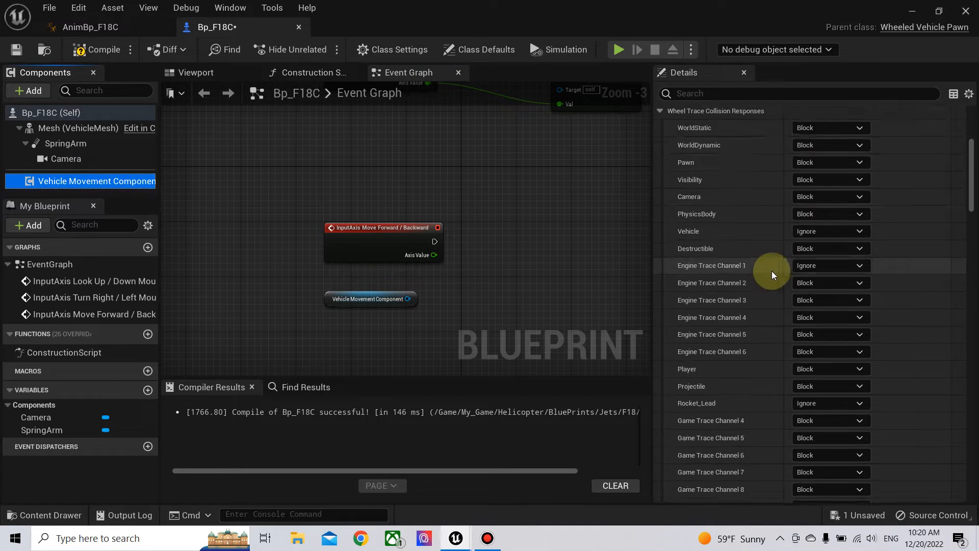
pyautogui.scroll(5, 770, 273)
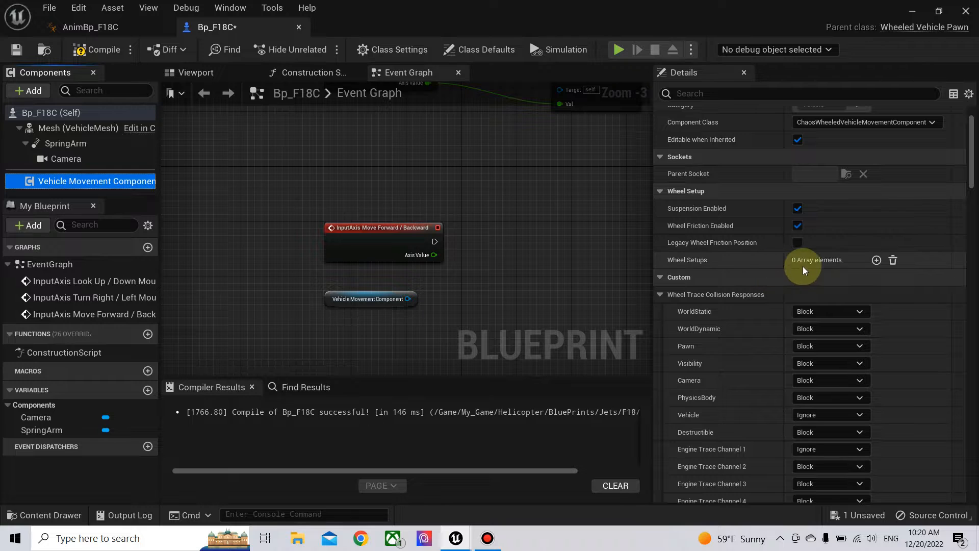
pyautogui.scroll(-4, 767, 281)
pyautogui.scroll(3, 767, 279)
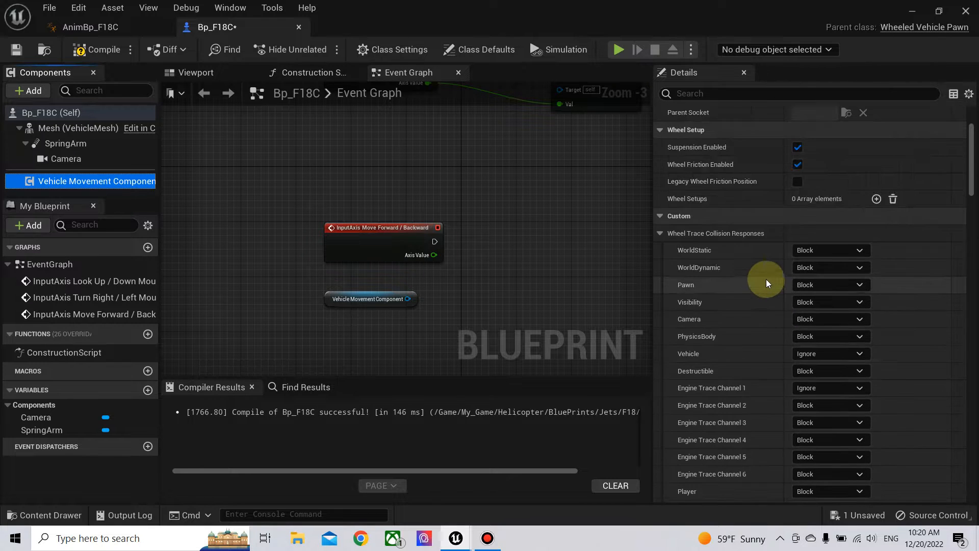
pyautogui.click(876, 198)
pyautogui.click(876, 198)
pyautogui.click(877, 199)
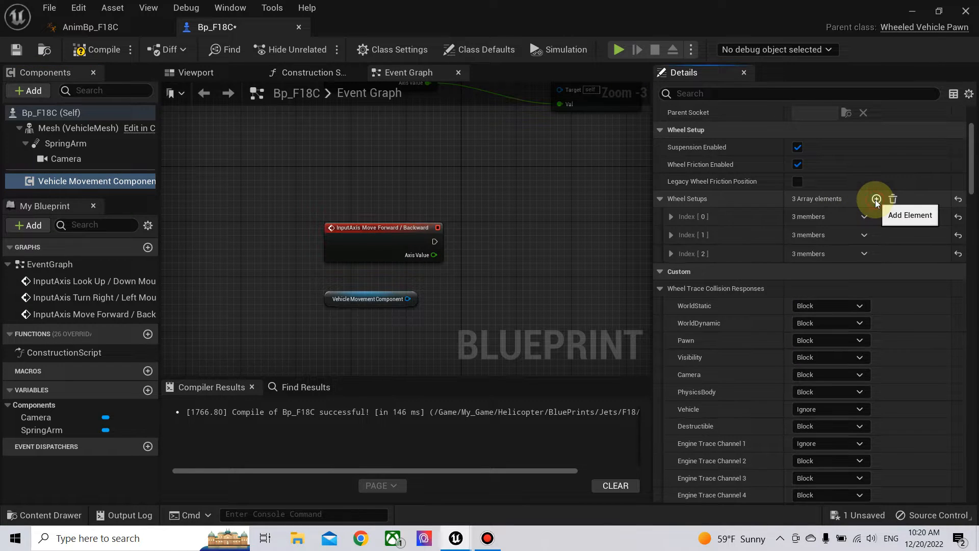
pyautogui.click(672, 217)
pyautogui.click(671, 287)
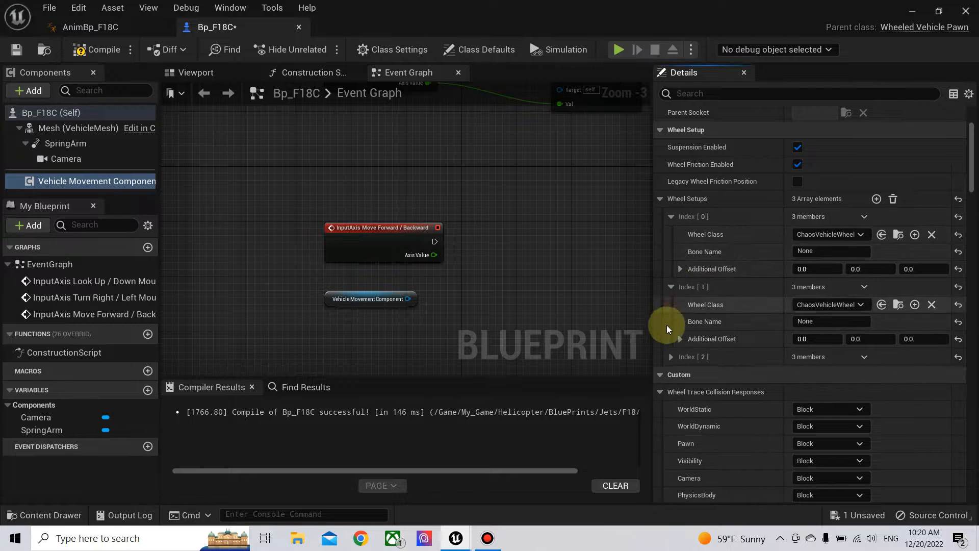
pyautogui.click(671, 357)
# Create a Blueprint class named F18_Wheel with ChaosVehicleWheel as parent in the level editor's F18 content folder.
pyautogui.click(912, 11)
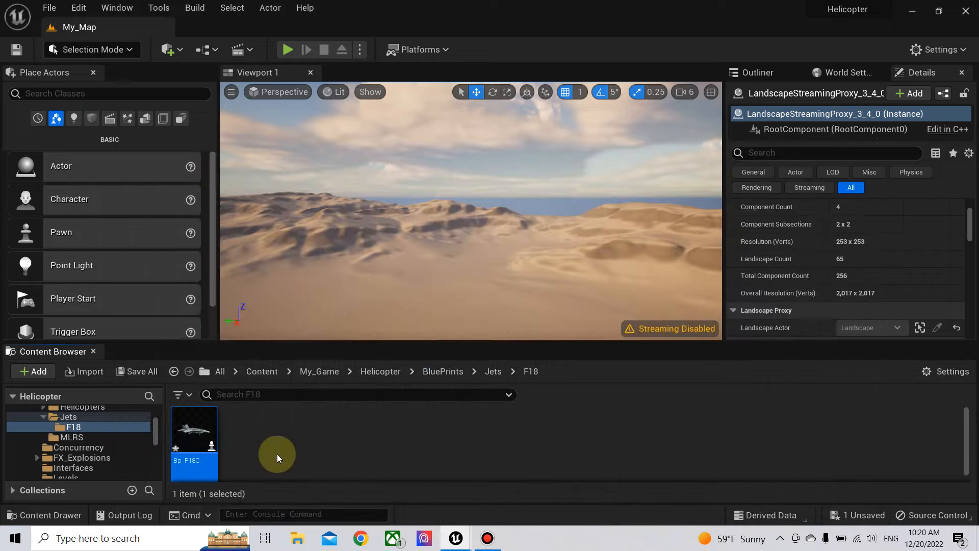
pyautogui.rightClick(277, 442)
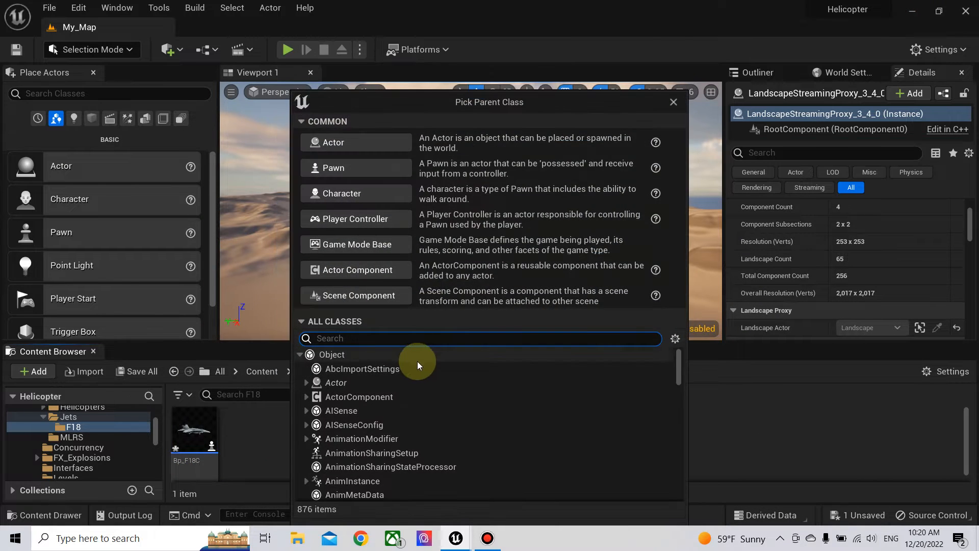
pyautogui.moveTo(467, 100); pyautogui.dragTo(469, 30)
pyautogui.click(381, 264)
pyautogui.write('whee')
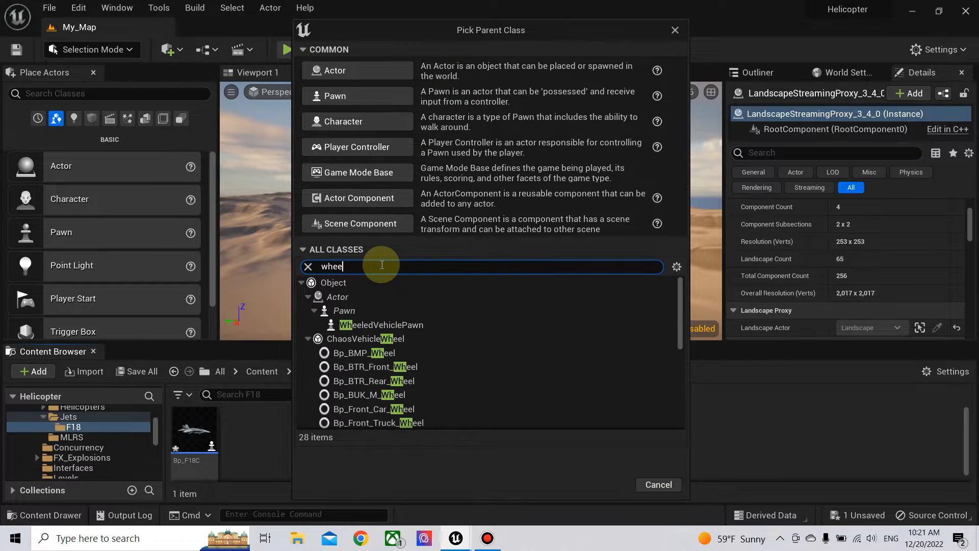
pyautogui.click(371, 339)
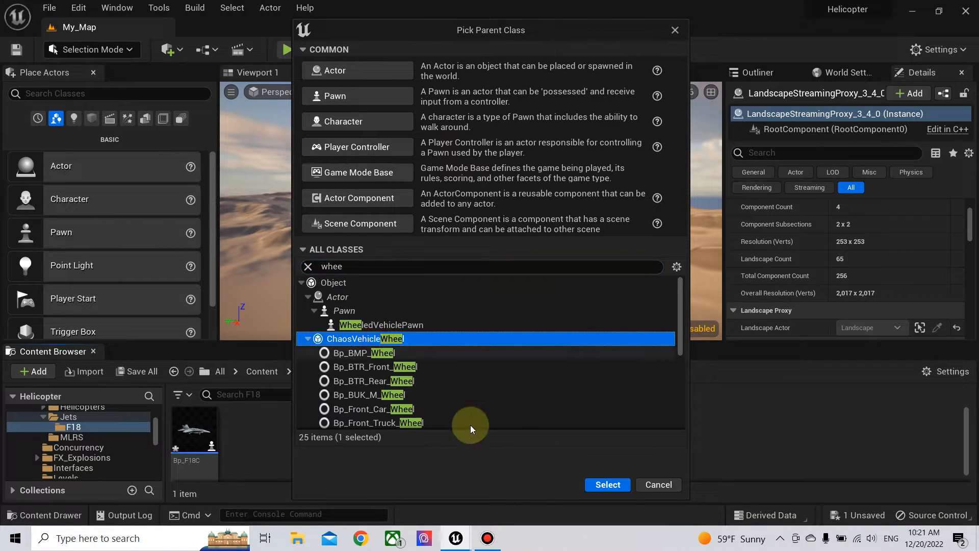
pyautogui.click(604, 483)
pyautogui.write('F18_Wheel')
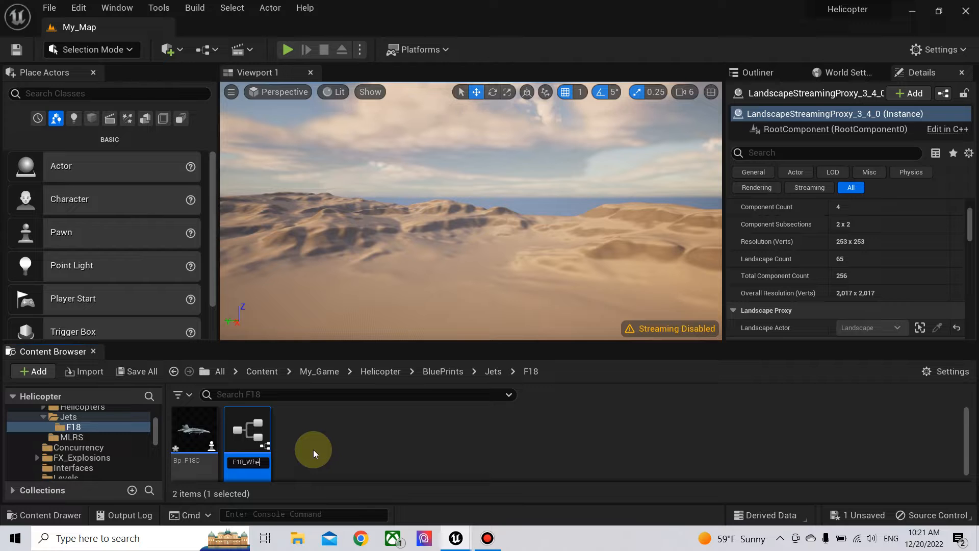
pyautogui.press('Return')
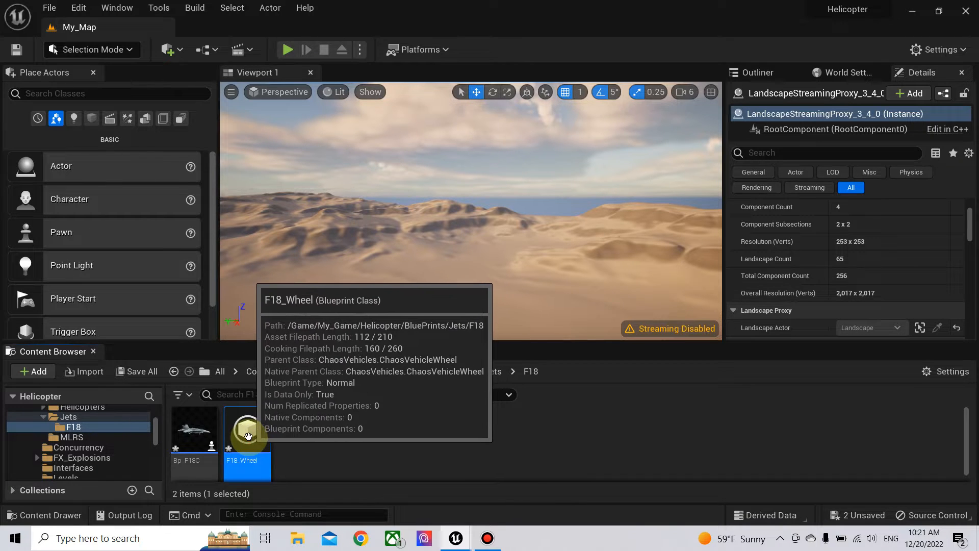
# Open the F18_Wheel Blueprint and set the wheel radius to 40 and the wheel width to 30.
pyautogui.doubleClick(252, 434)
pyautogui.click(862, 220)
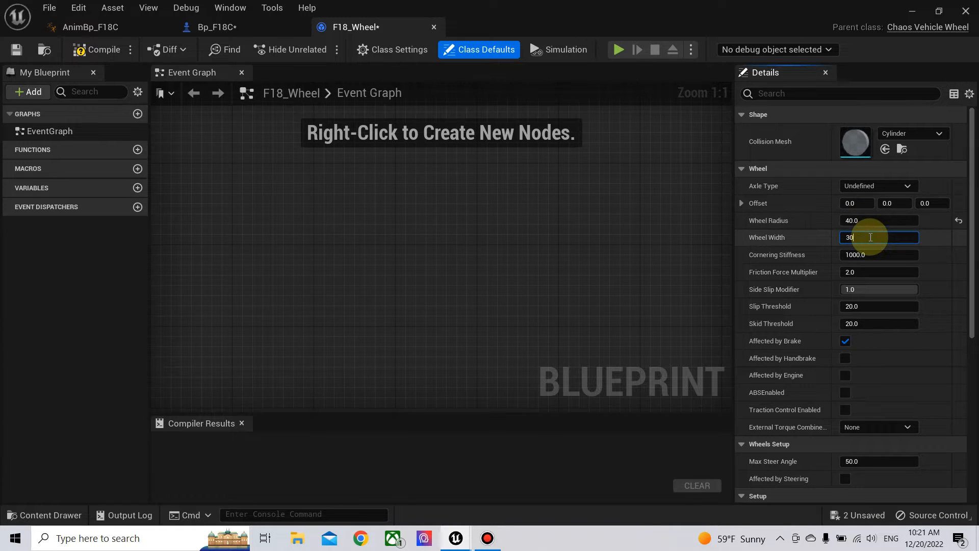
pyautogui.press('Return')
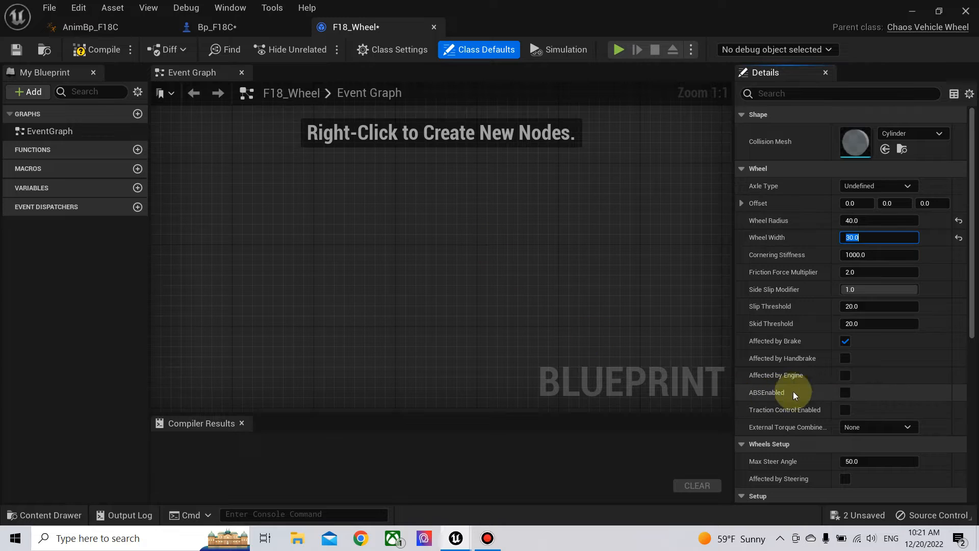
# Enable Affected by Handbrake and ABSEnabled for F18_Wheel and compile it.
pyautogui.click(846, 358)
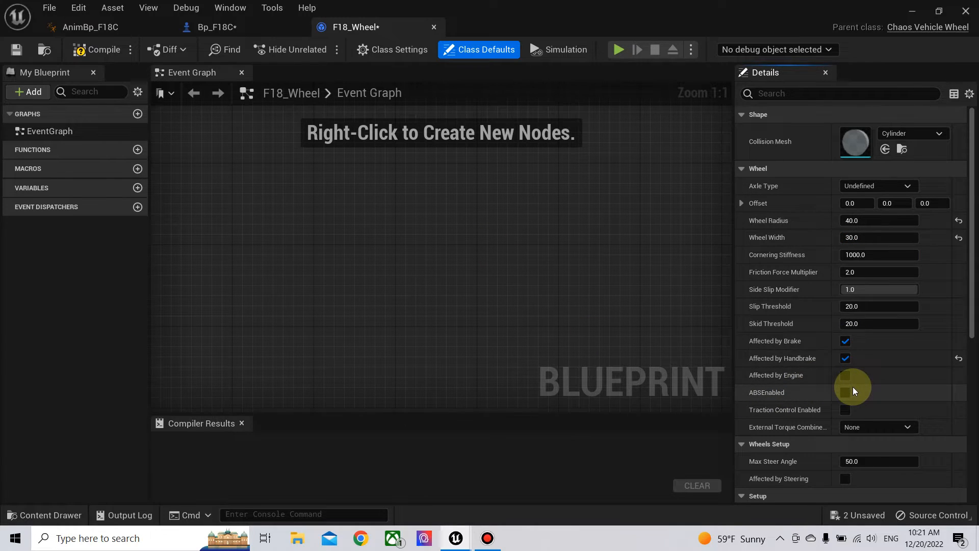
pyautogui.click(99, 50)
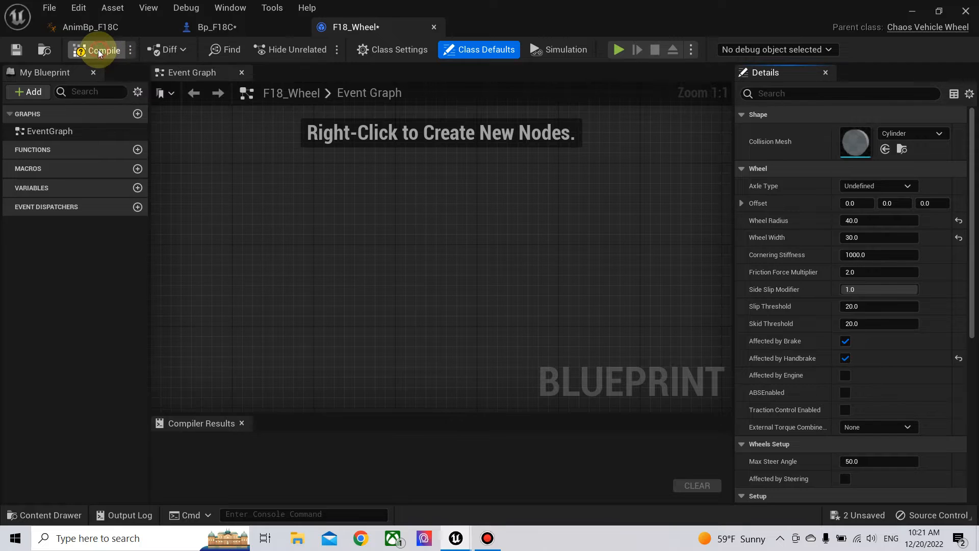
pyautogui.click(846, 393)
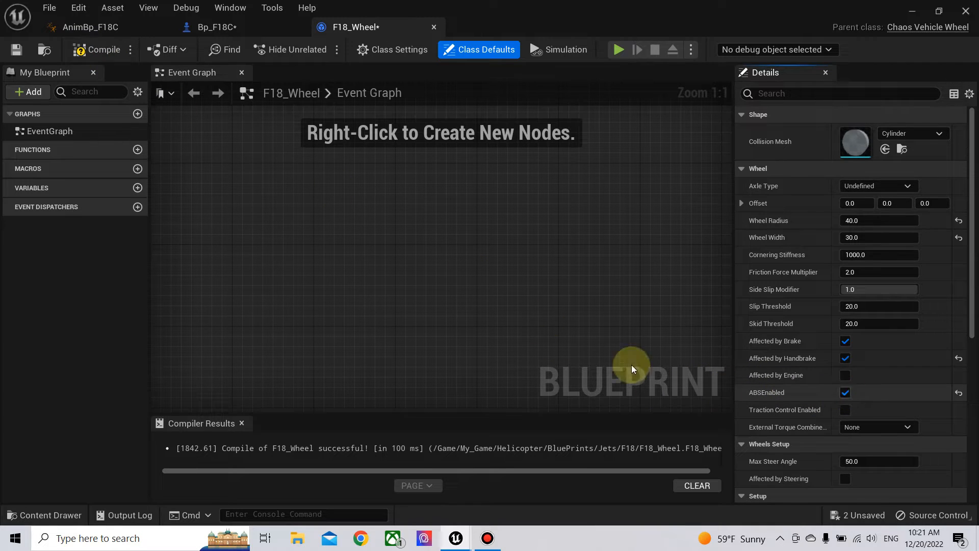
pyautogui.click(100, 50)
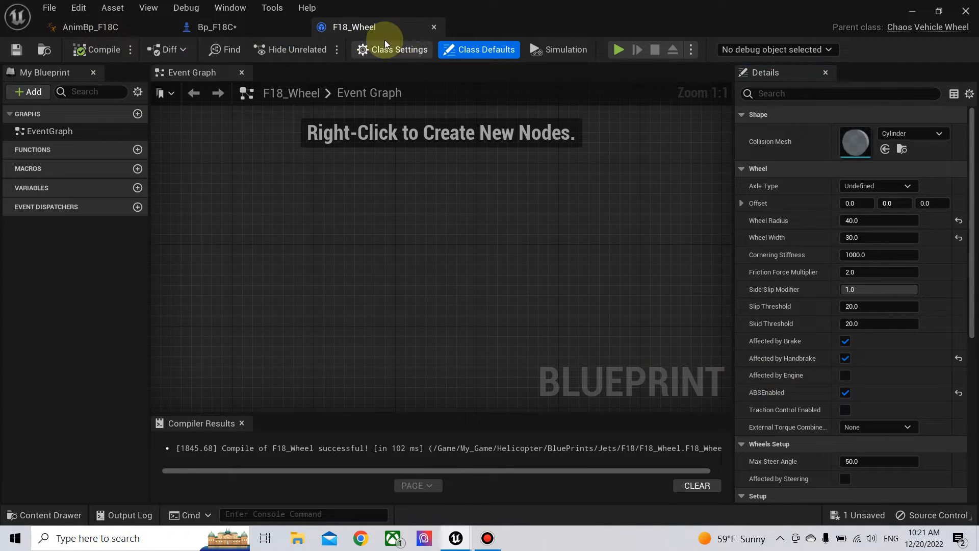
# Close F18_Wheel, compile Bp_F18C and bring up the settings of its Vehicle Movement Component.
pyautogui.click(435, 27)
pyautogui.click(102, 50)
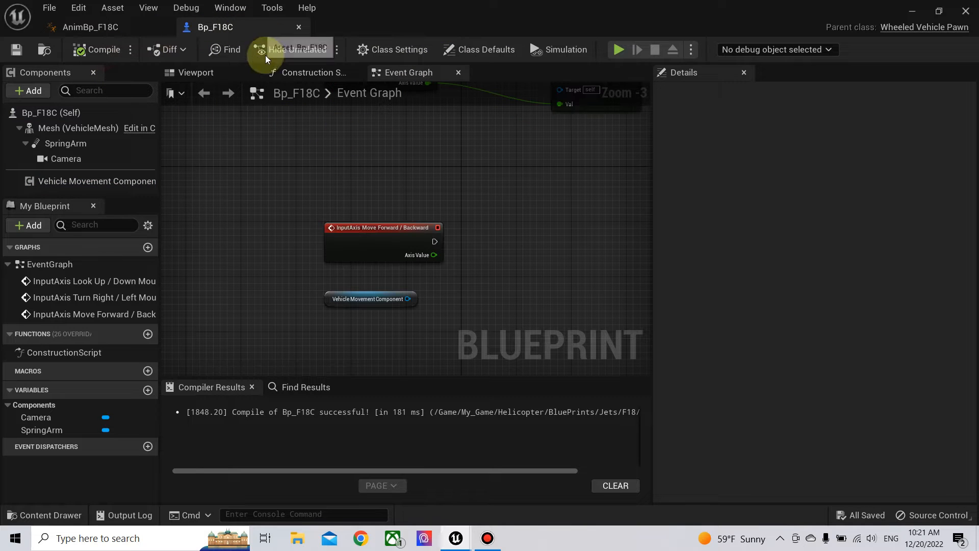
pyautogui.click(102, 180)
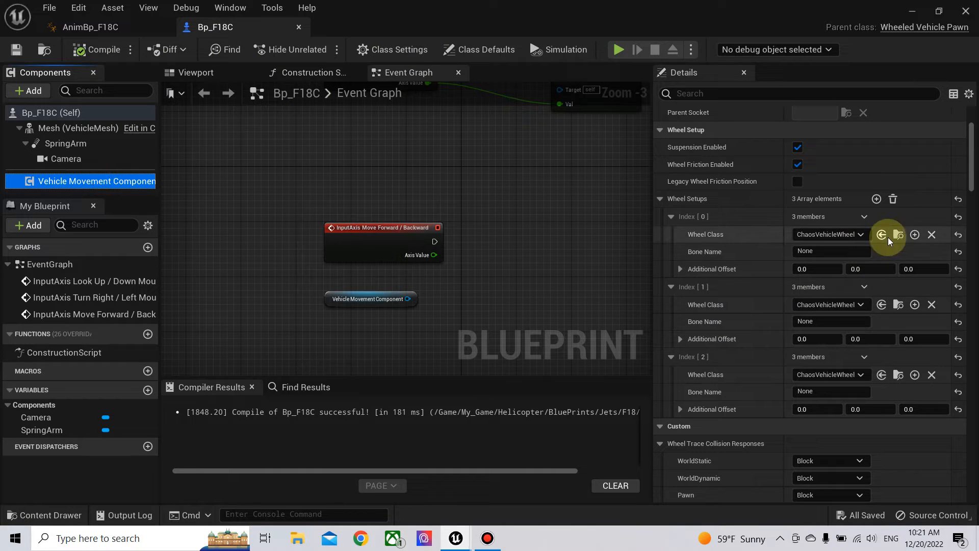
# Assign F18_Wheel as the Wheel Class of wheel setups 0, 1 and 2, and compile the Blueprint.
pyautogui.click(916, 11)
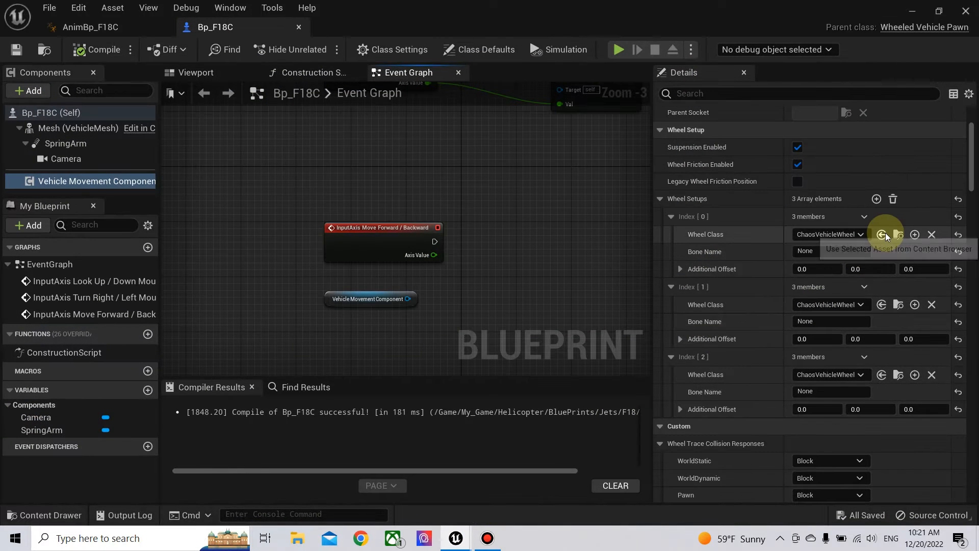
pyautogui.click(884, 233)
pyautogui.click(882, 304)
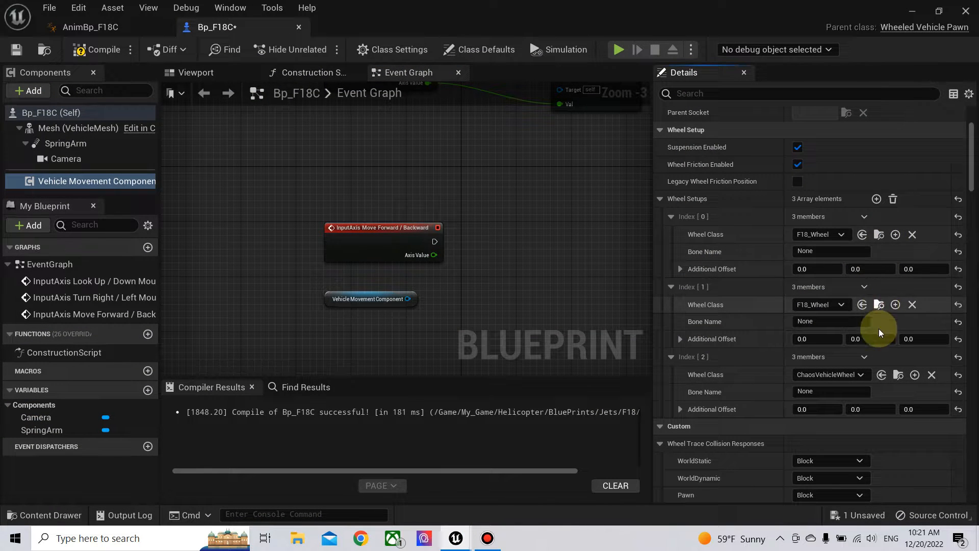
pyautogui.click(881, 375)
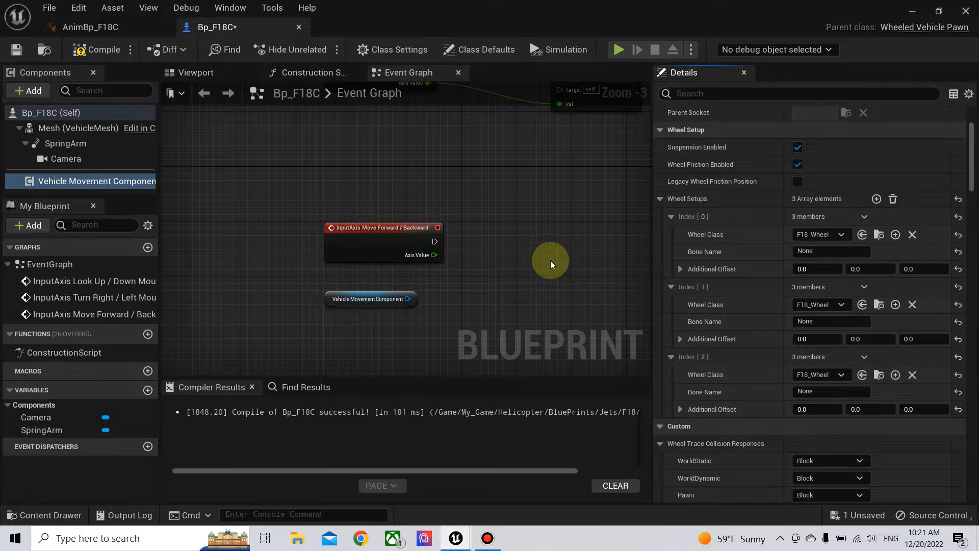
pyautogui.click(97, 50)
# Open the SK_West_Fighter_F18C skeletal mesh used by the Mesh component and filter its skeleton tree by "whee".
pyautogui.click(77, 128)
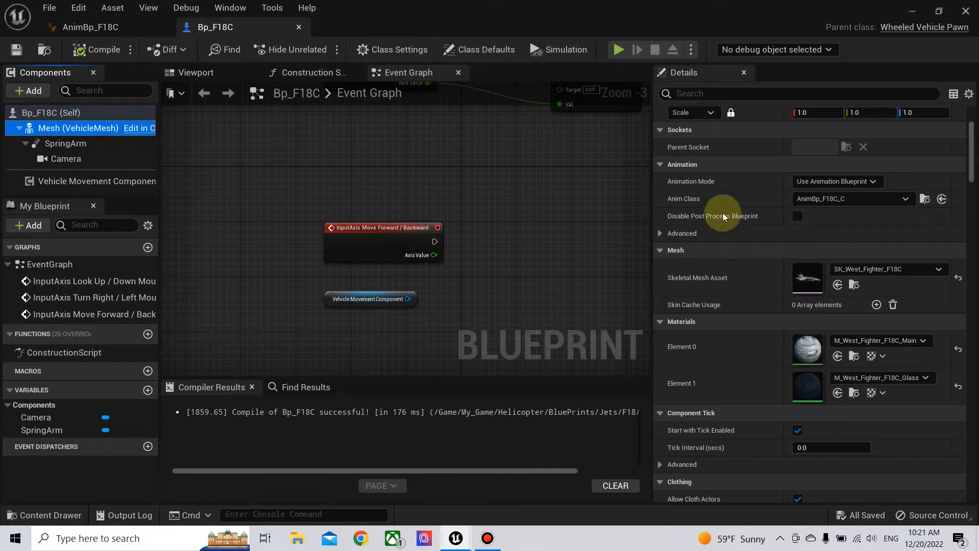
pyautogui.doubleClick(807, 277)
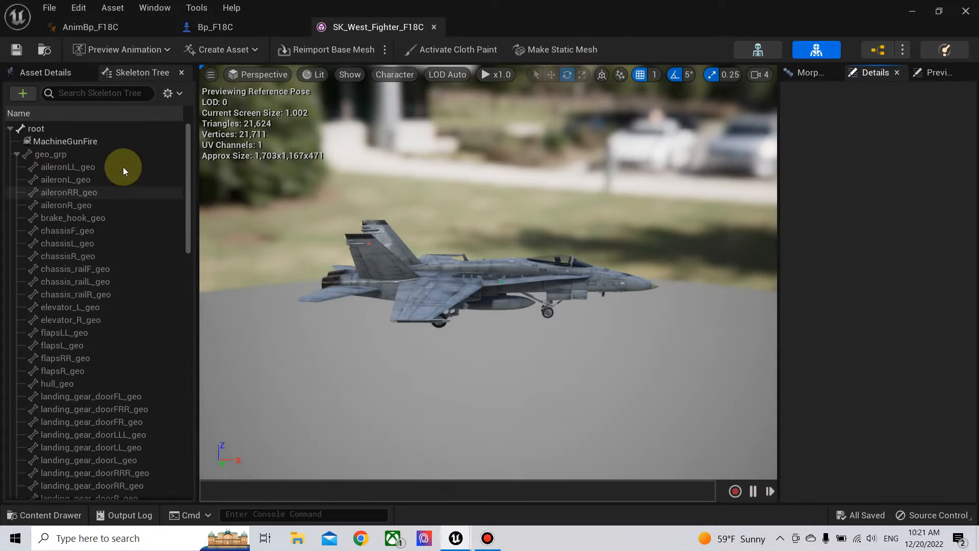
pyautogui.click(111, 96)
pyautogui.write('whee')
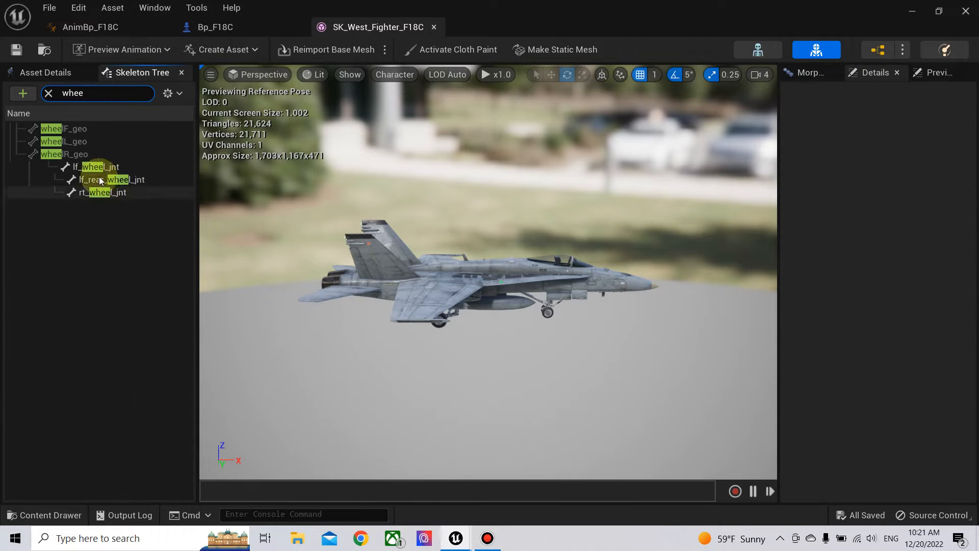
# Copy the bone name lf_wheel_jnt and set it as the Bone Name of wheel setup 0 in Bp_F18C.
pyautogui.click(97, 167)
pyautogui.rightClick(104, 168)
pyautogui.click(134, 95)
pyautogui.click(252, 21)
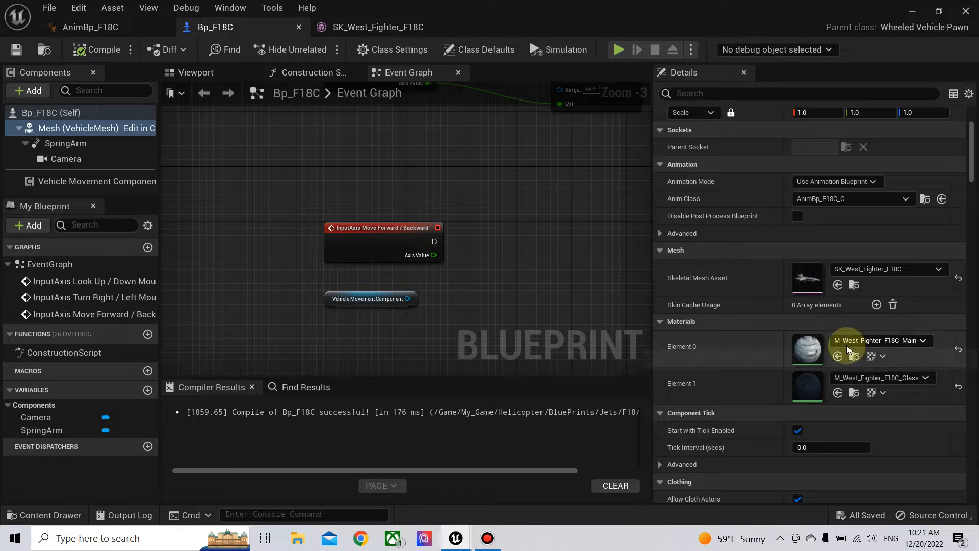
pyautogui.click(123, 181)
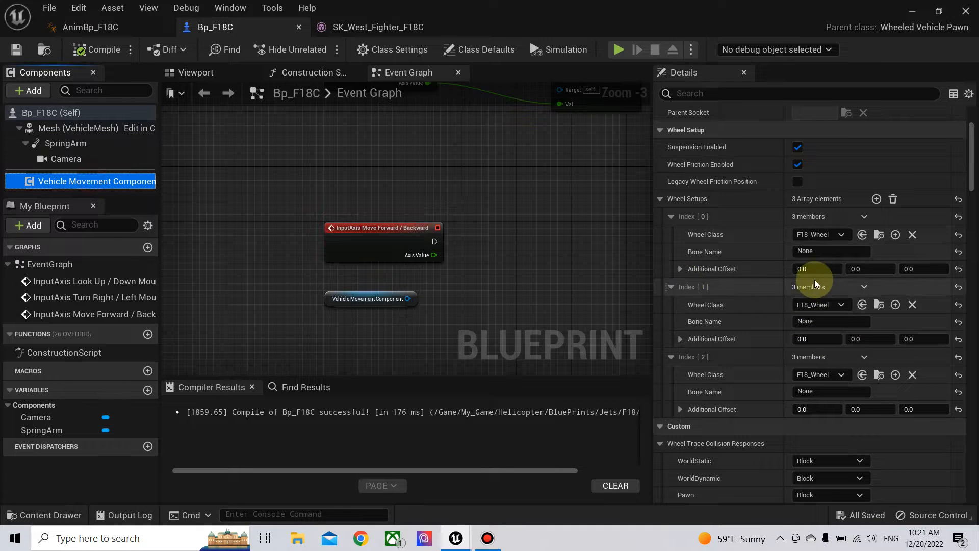
pyautogui.rightClick(814, 253)
pyautogui.click(840, 321)
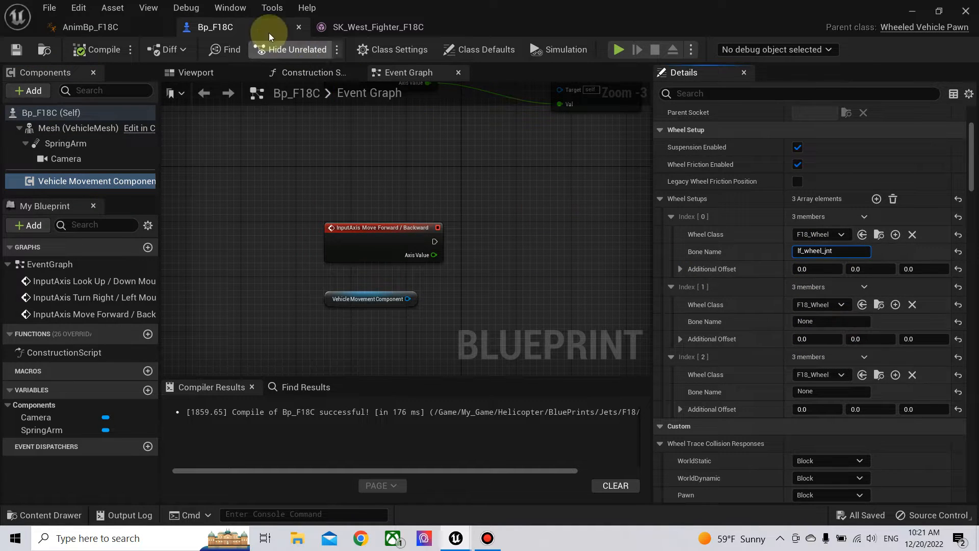
# Copy the bone name lf_rear_wheel_jnt from the skeleton and set it as the Bone Name of wheel setup 1.
pyautogui.click(343, 26)
pyautogui.rightClick(137, 180)
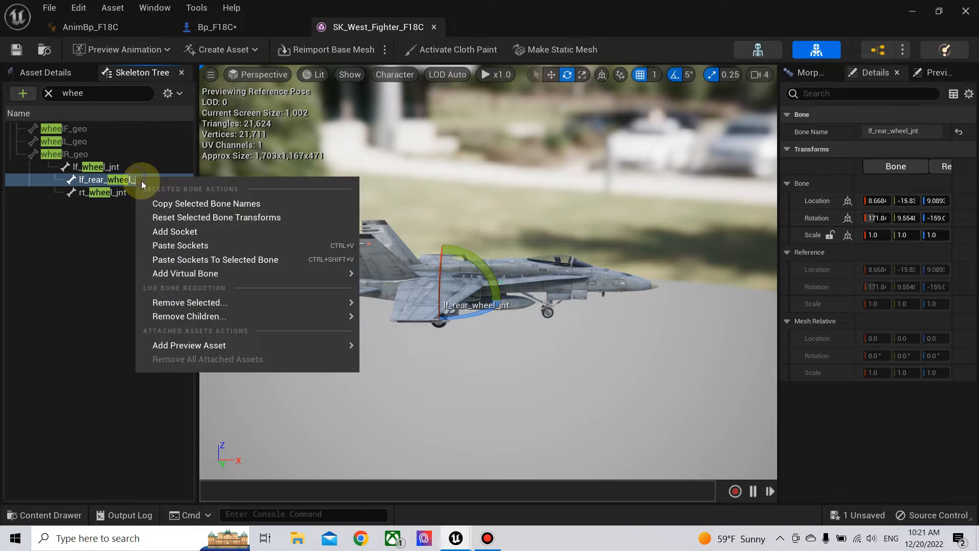
pyautogui.click(162, 203)
pyautogui.click(229, 27)
pyautogui.rightClick(815, 321)
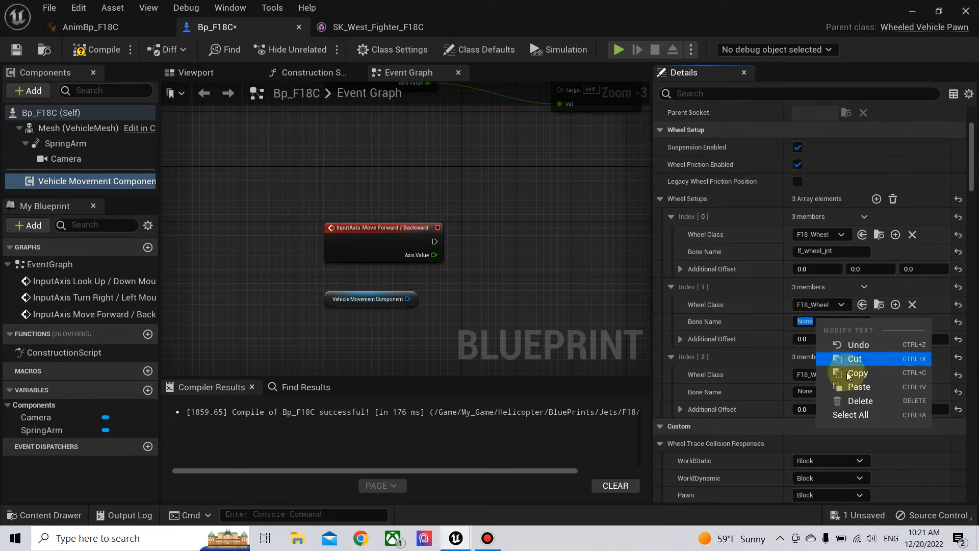
pyautogui.click(859, 386)
# Try to transfer the rt_wheel_jnt bone name from the skeleton to wheel setup 2.
pyautogui.click(356, 29)
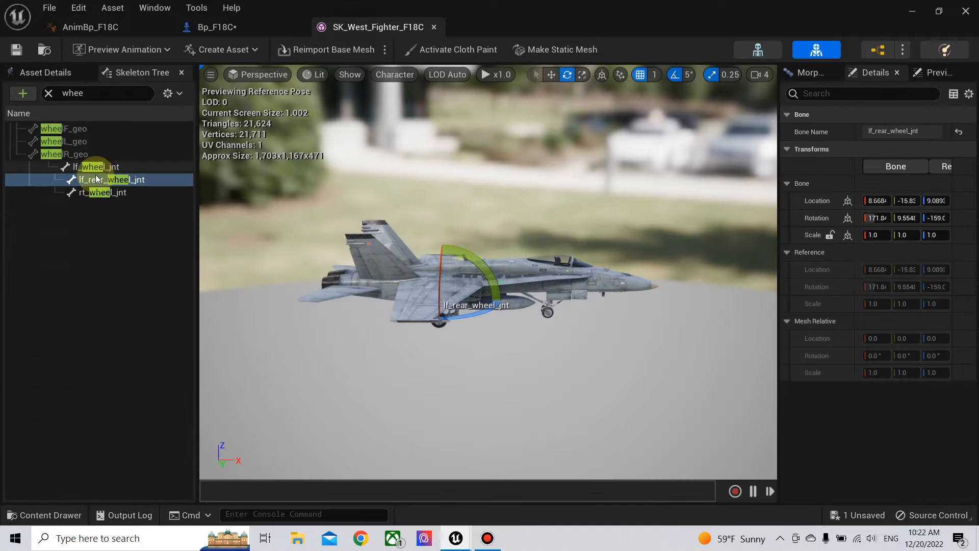
pyautogui.click(100, 194)
pyautogui.rightClick(100, 194)
pyautogui.click(164, 221)
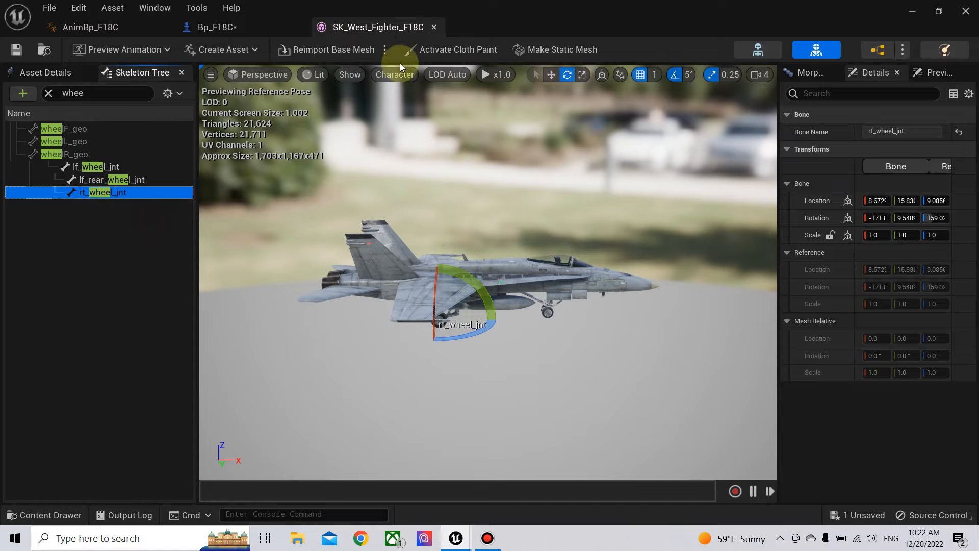
pyautogui.click(255, 27)
pyautogui.rightClick(814, 393)
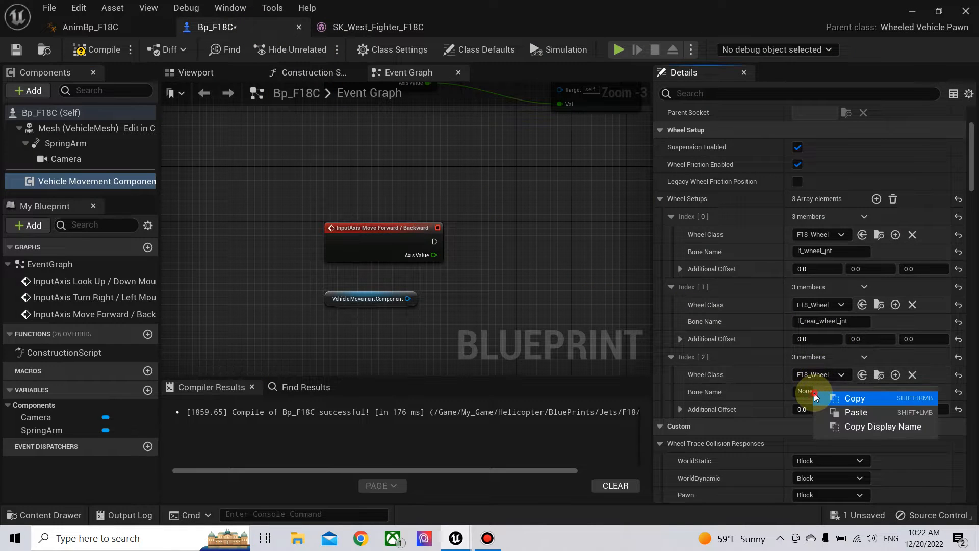
pyautogui.click(809, 392)
# Copy the bone name rt_wheel_jnt, set it as the Bone Name of wheel setup 2 and compile Bp_F18C.
pyautogui.click(377, 27)
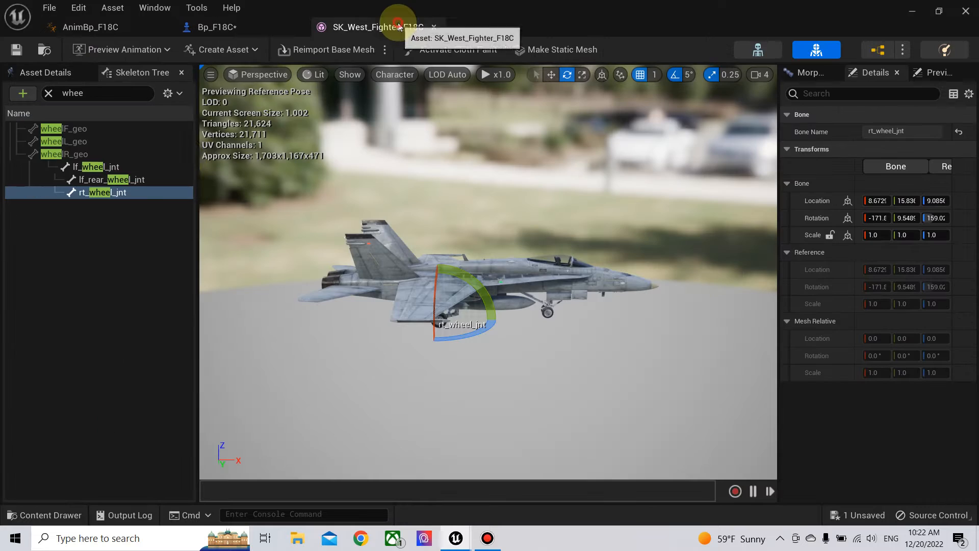
pyautogui.rightClick(136, 202)
pyautogui.click(163, 218)
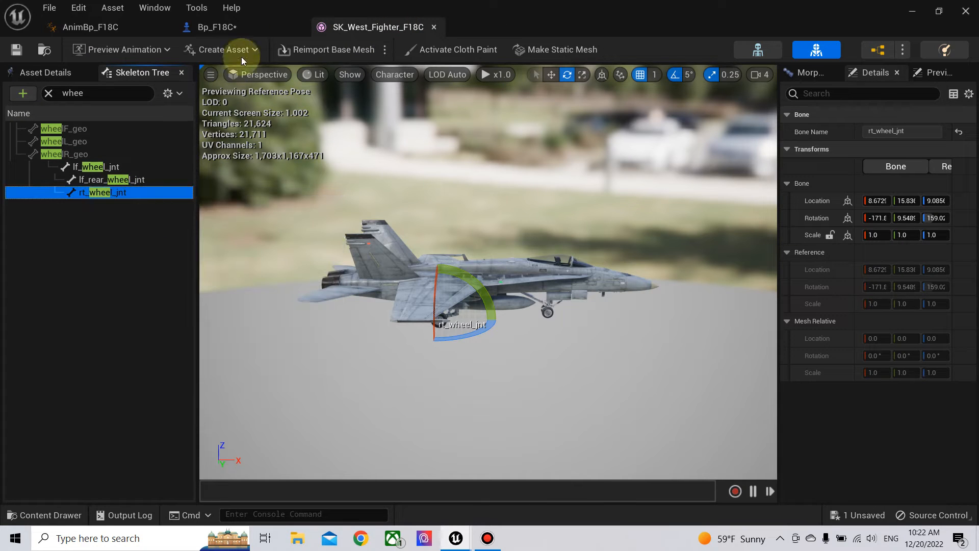
pyautogui.click(245, 27)
pyautogui.rightClick(818, 392)
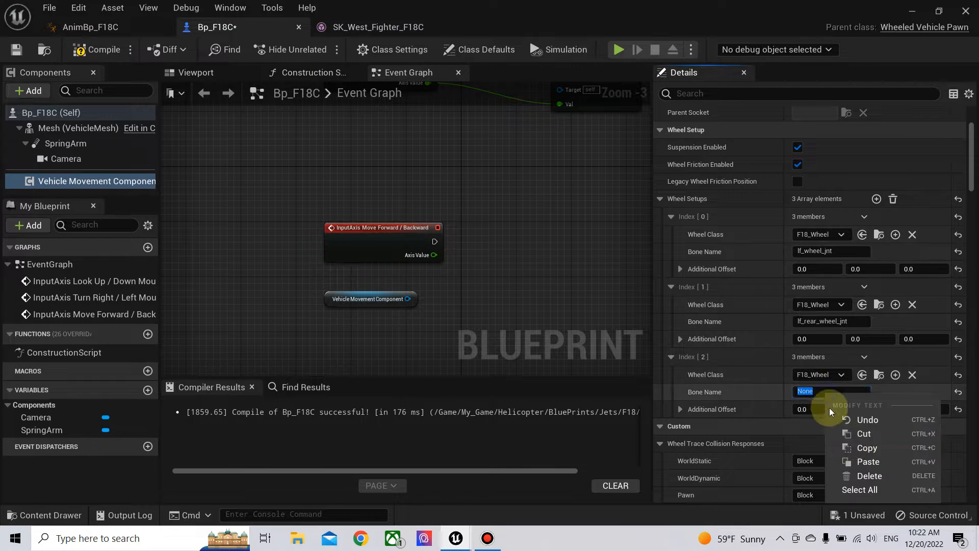
pyautogui.click(866, 461)
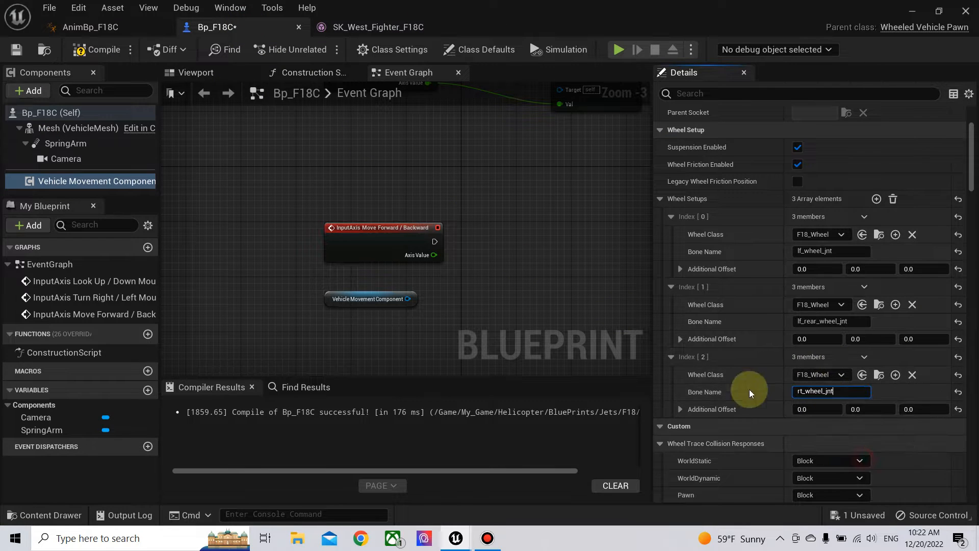
pyautogui.click(85, 49)
# Add one thruster to the Thruster Setup of the Vehicle Movement Component and expand its entry.
pyautogui.moveTo(345, 235); pyautogui.dragTo(199, 202, button='right')
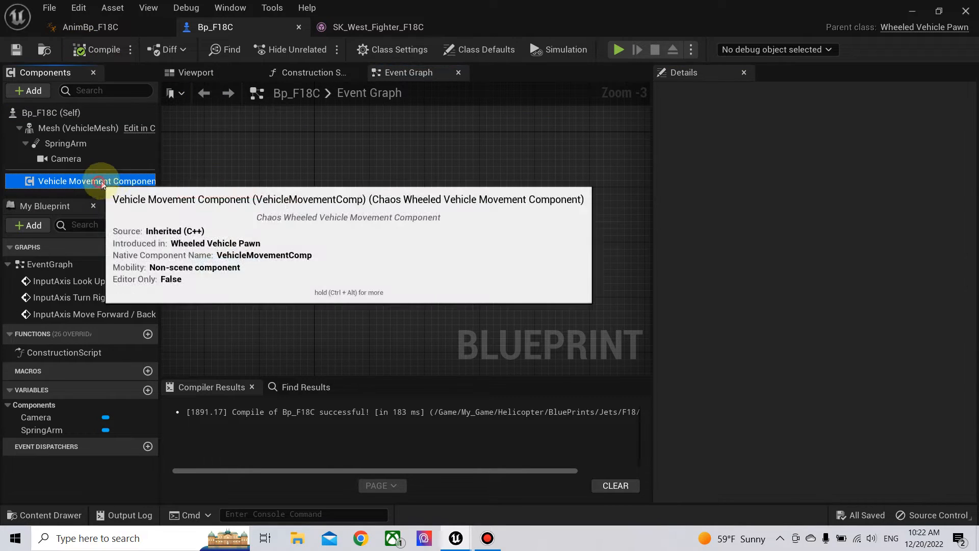
pyautogui.scroll(-10, 770, 216)
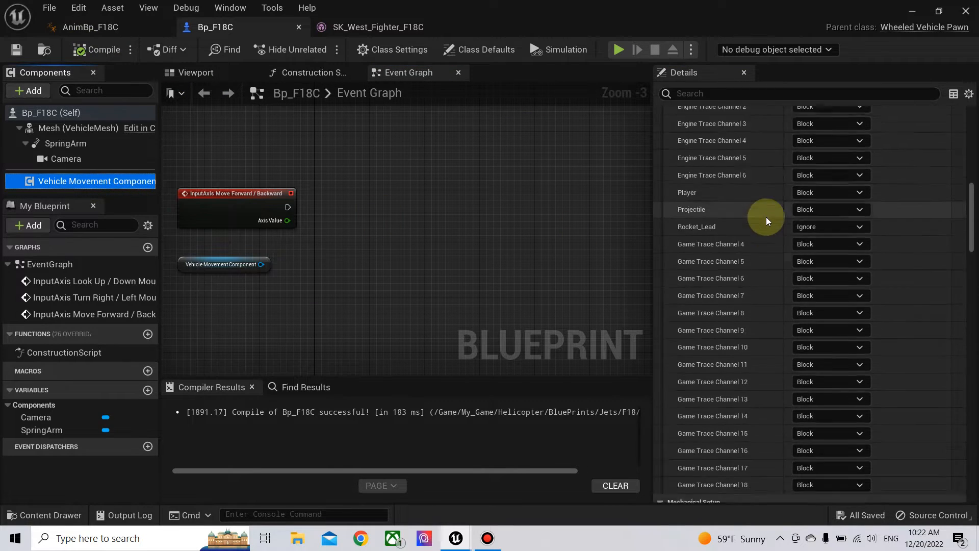
pyautogui.scroll(-10, 735, 260)
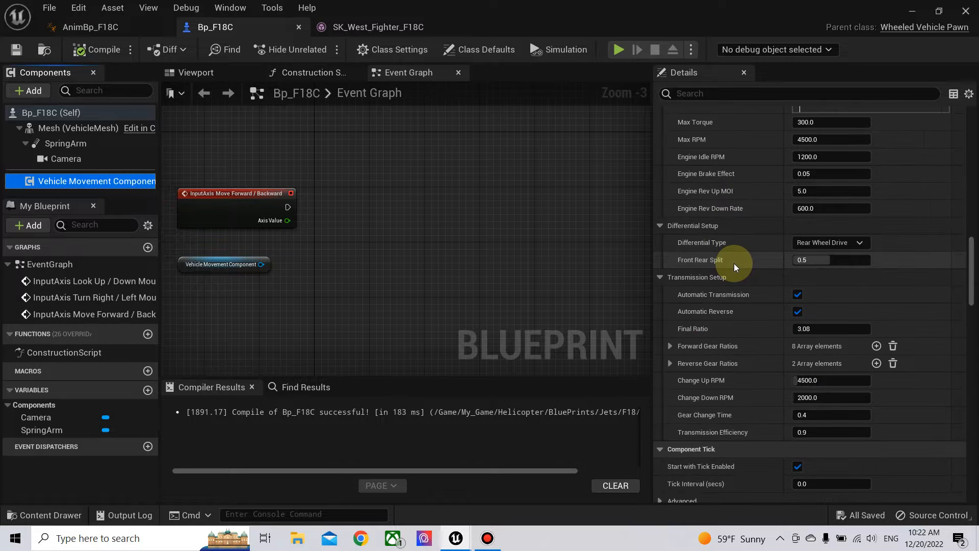
pyautogui.scroll(-10, 733, 263)
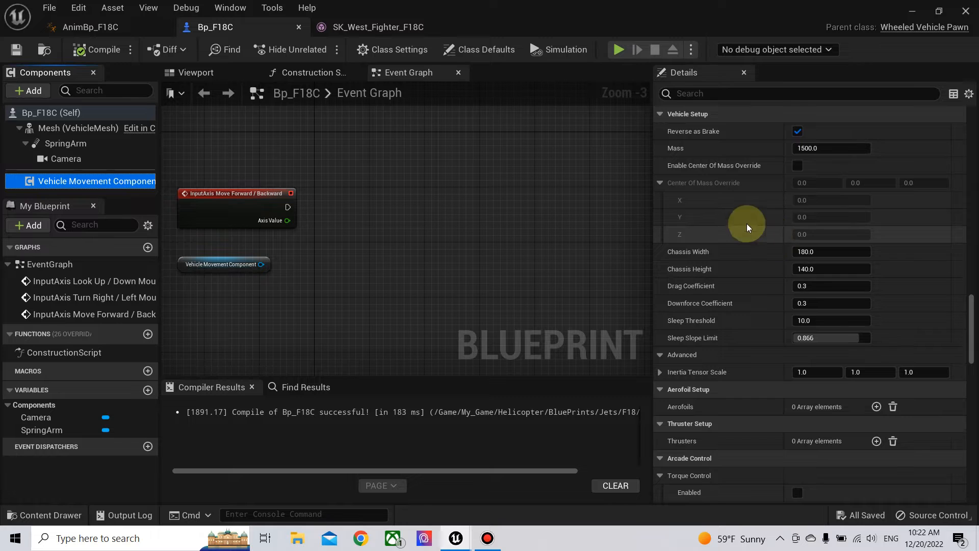
pyautogui.scroll(3, 719, 231)
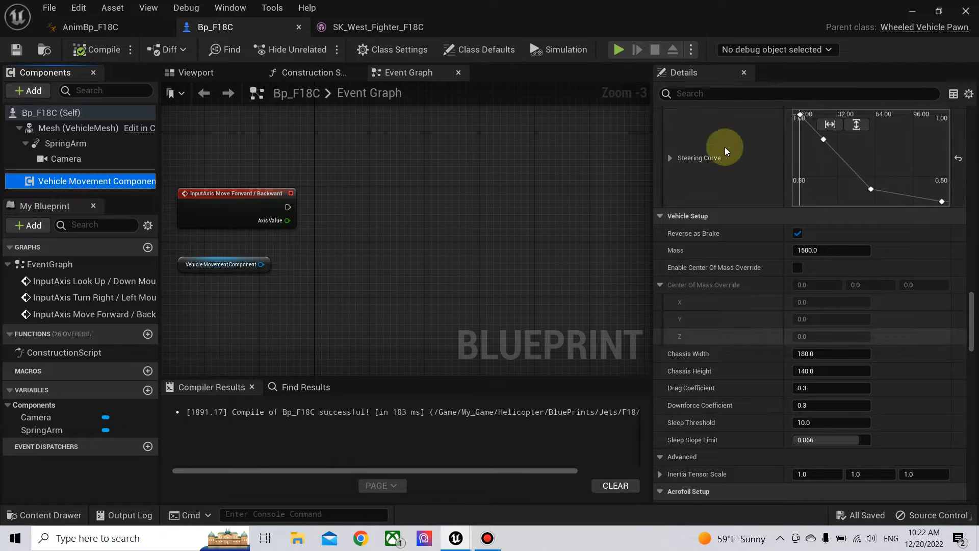
pyautogui.scroll(3, 730, 301)
pyautogui.scroll(-9, 729, 301)
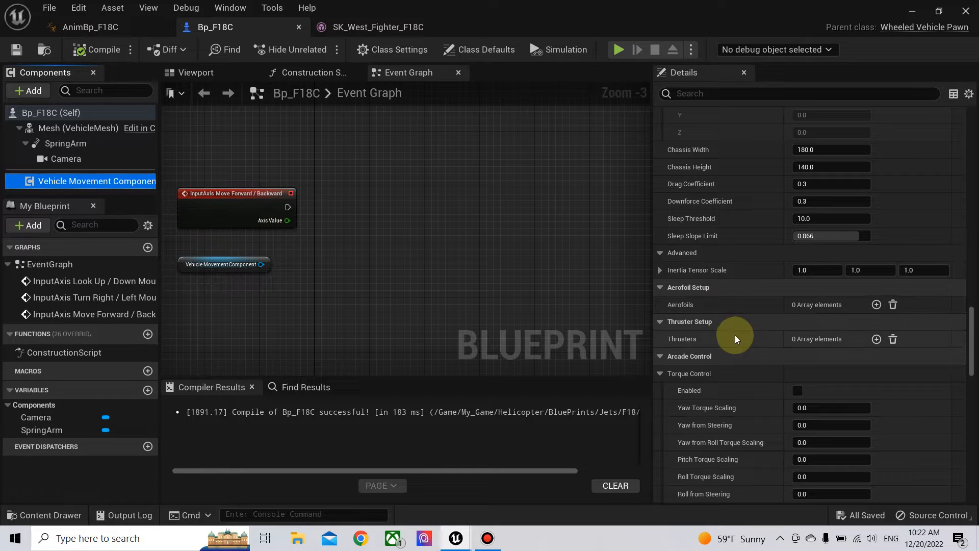
pyautogui.click(876, 339)
pyautogui.click(677, 357)
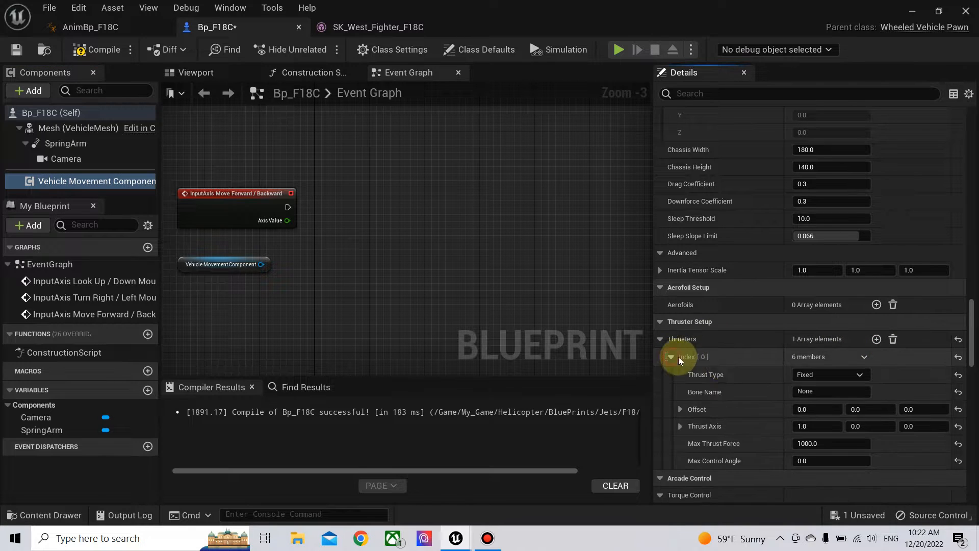
pyautogui.scroll(-2, 725, 352)
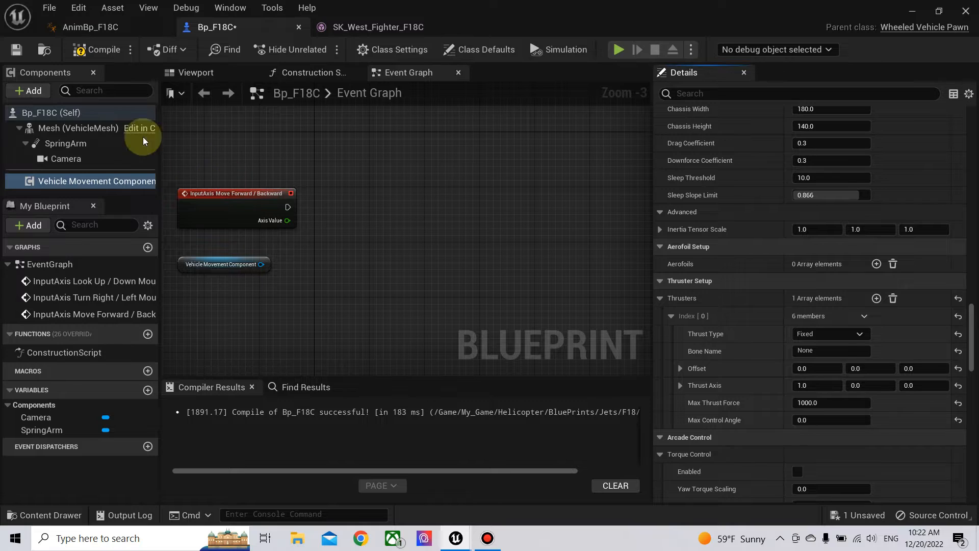
# Copy the bone name cog_jnt from the skeletal mesh, set it as the thruster's Bone Name and compile Bp_F18C.
pyautogui.click(327, 25)
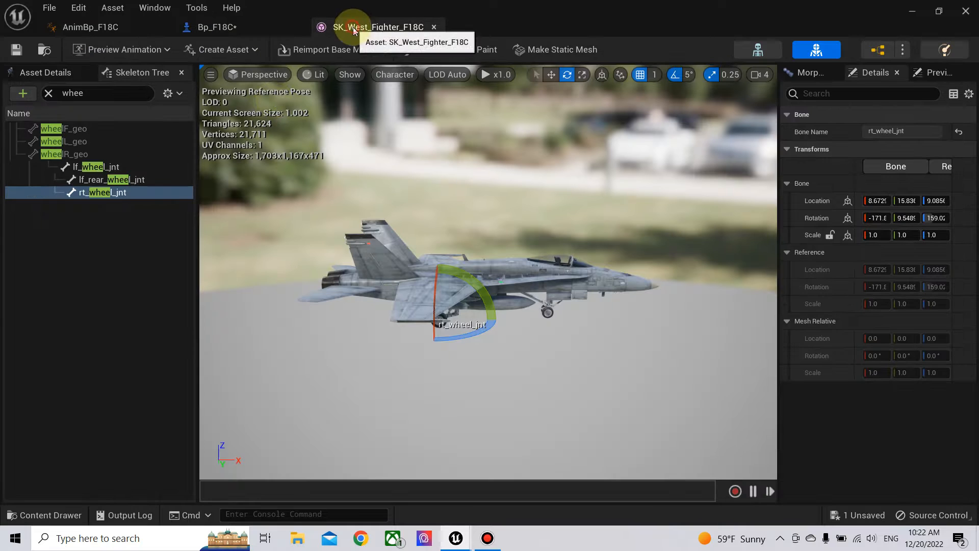
pyautogui.click(48, 93)
pyautogui.scroll(-5, 108, 244)
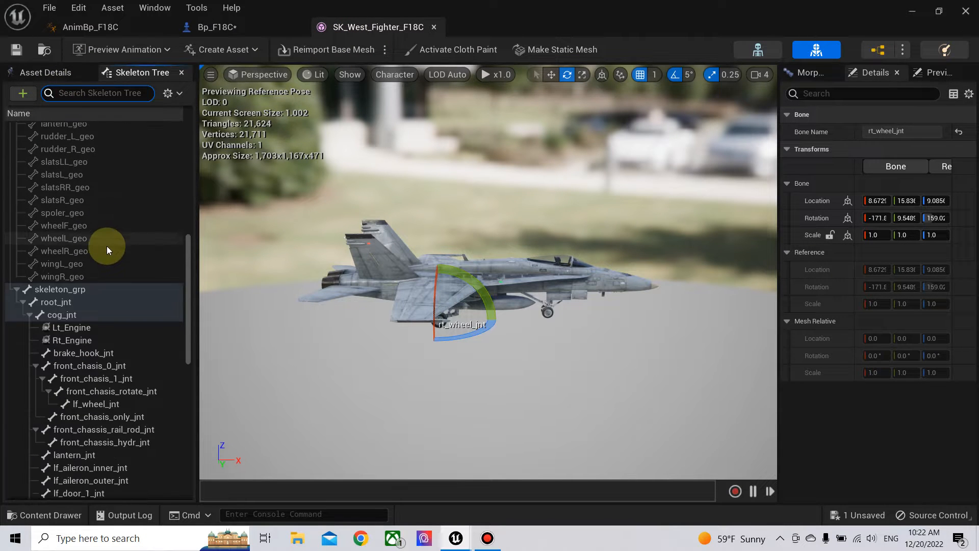
pyautogui.click(62, 315)
pyautogui.rightClick(65, 314)
pyautogui.click(159, 250)
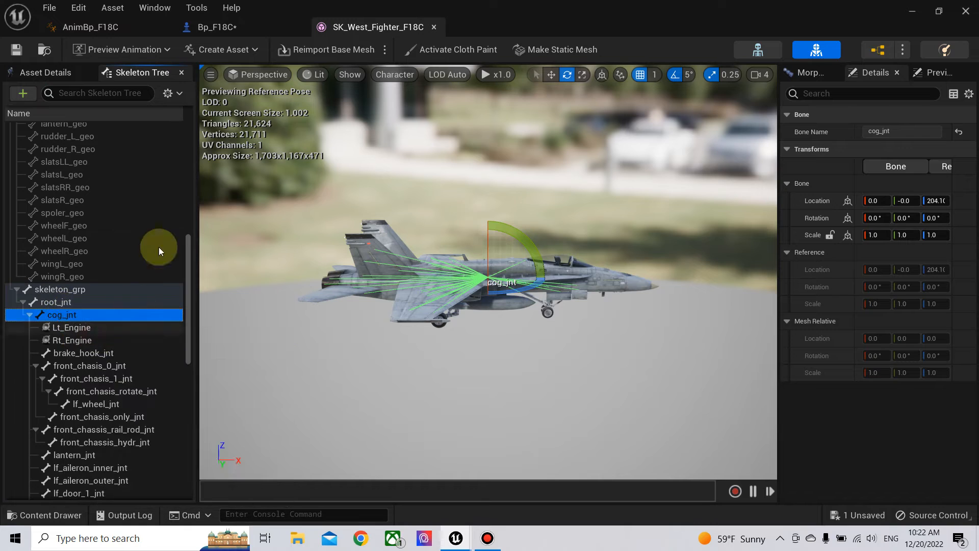
pyautogui.click(214, 27)
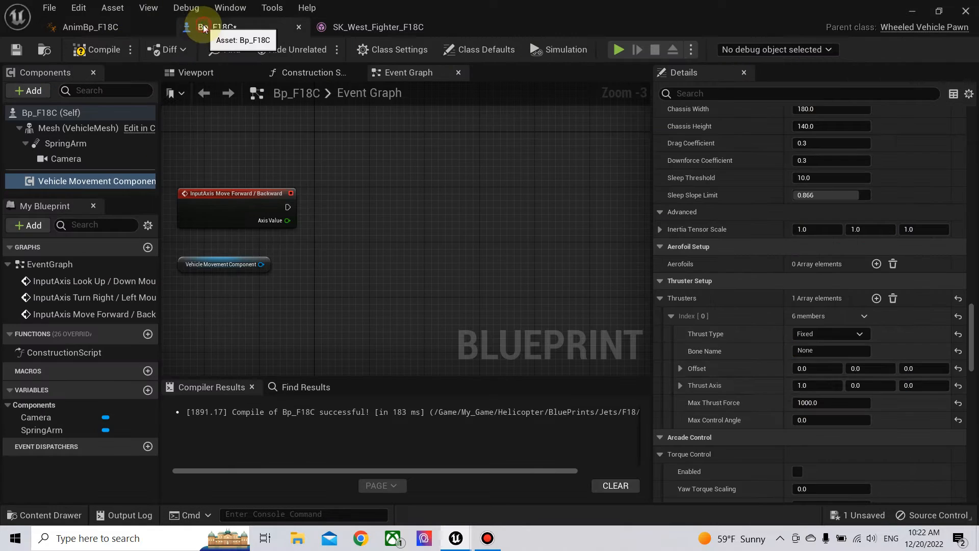
pyautogui.rightClick(819, 349)
pyautogui.click(848, 415)
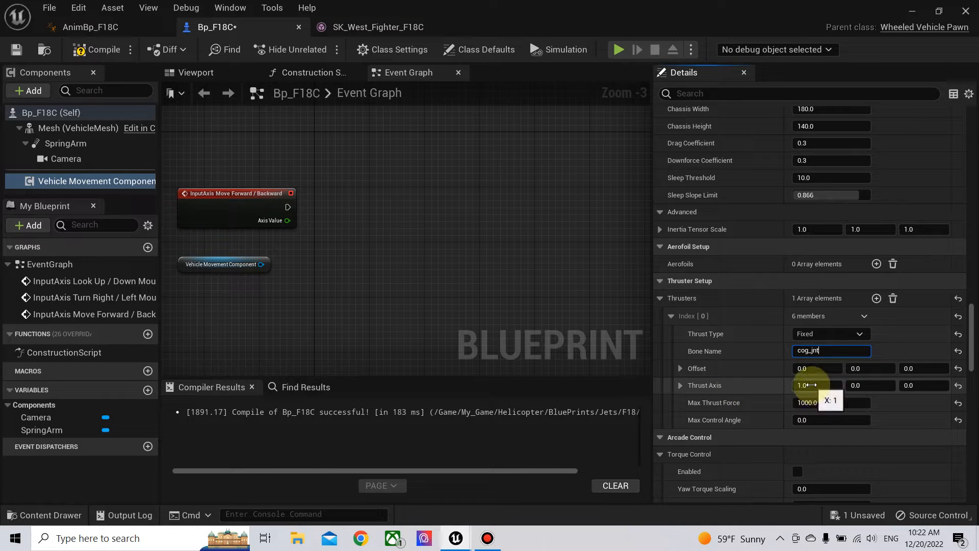
pyautogui.click(97, 49)
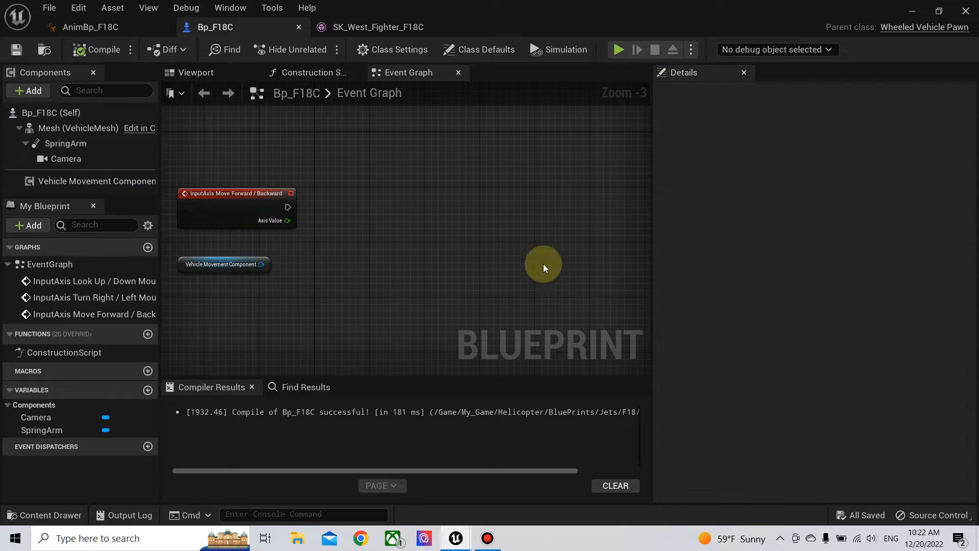
# Set the Max Thrust Force of the Vehicle Movement Component's thruster to 25000.
pyautogui.click(130, 181)
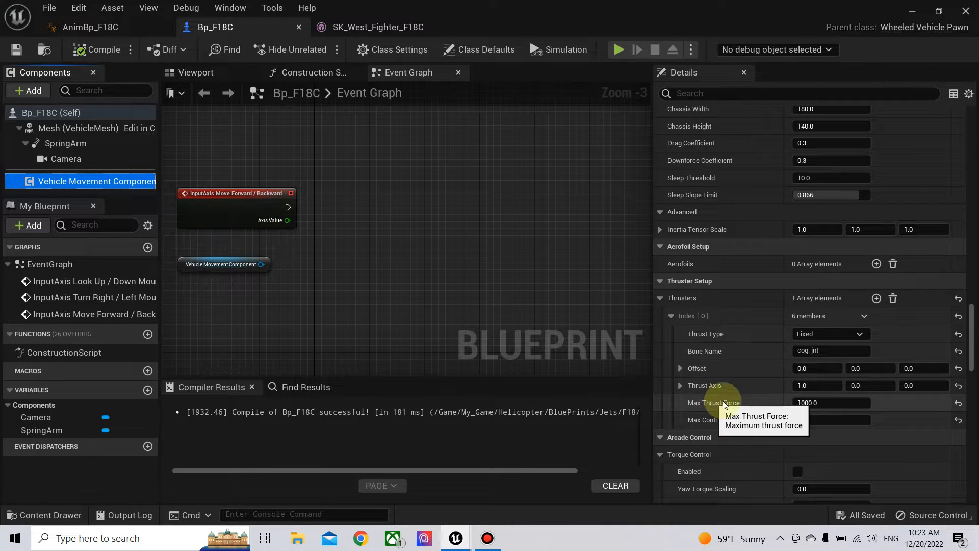
pyautogui.click(811, 402)
pyautogui.write('25')
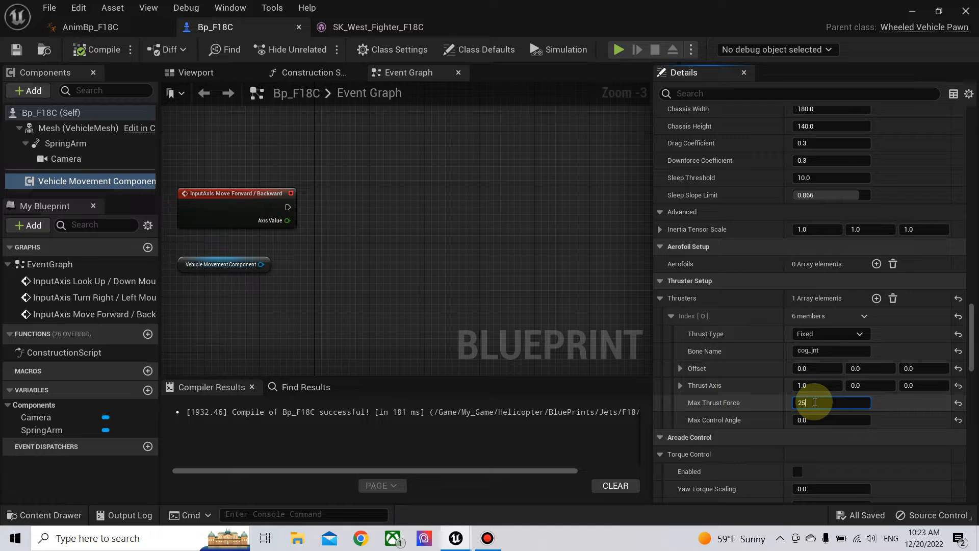
pyautogui.write('000.0')
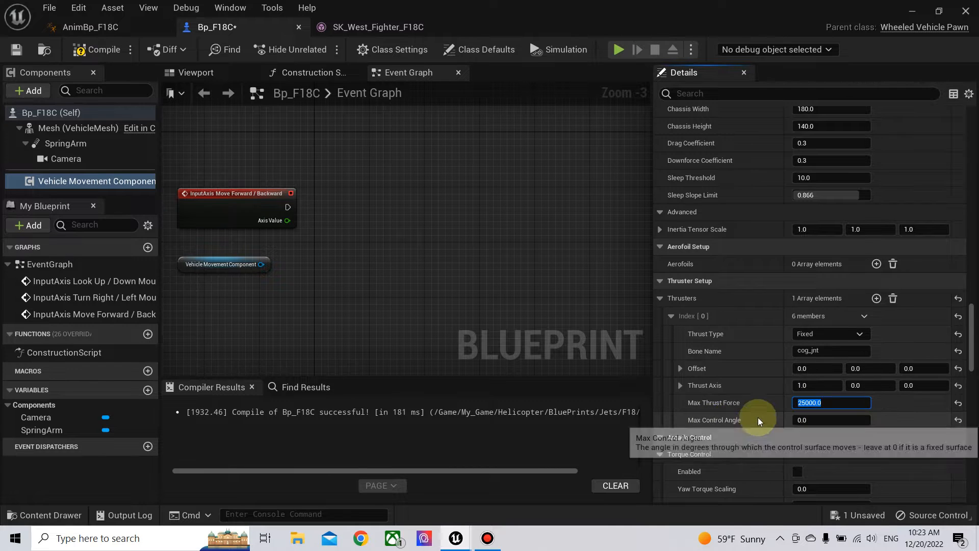
# Compile Bp_F18C and add three aerofoils to the Aerofoil Setup of the Vehicle Movement Component.
pyautogui.click(104, 49)
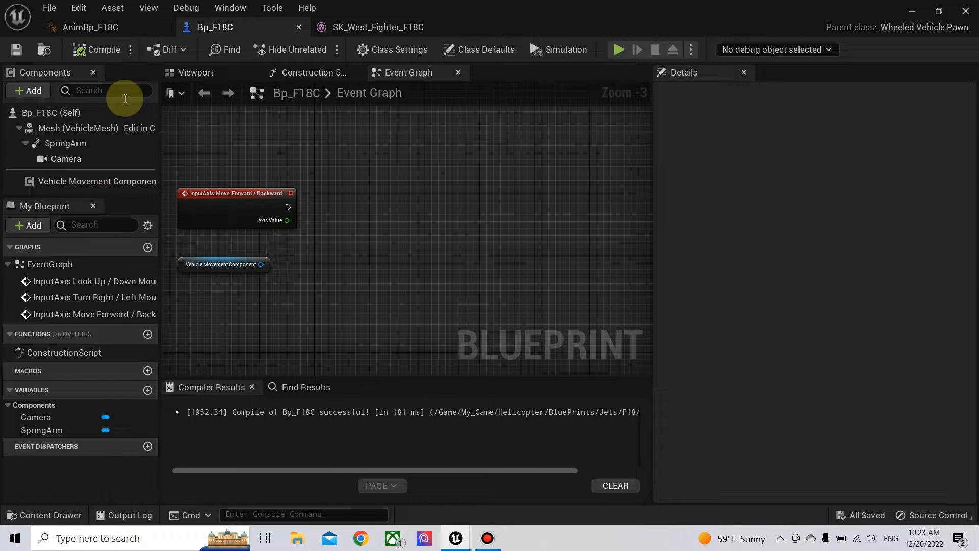
pyautogui.click(115, 181)
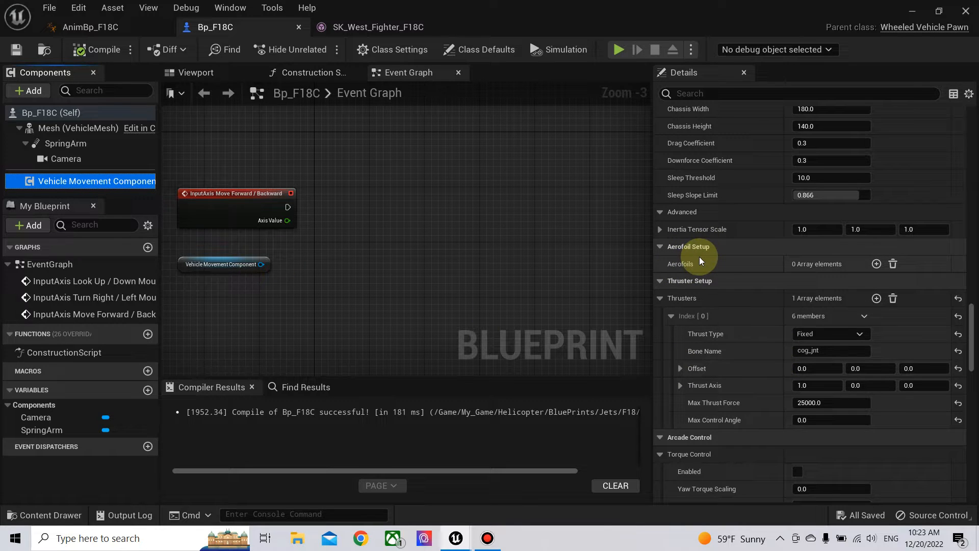
pyautogui.click(877, 263)
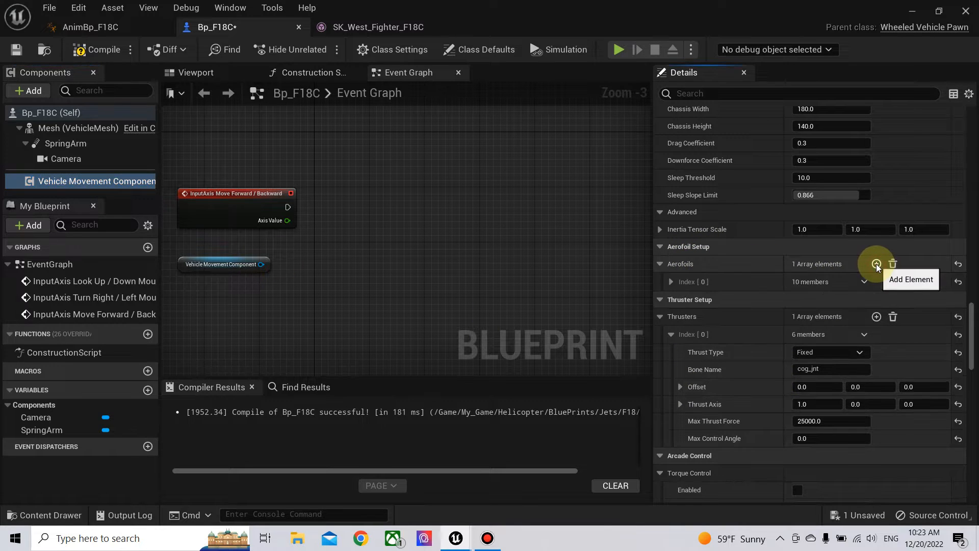
pyautogui.click(877, 263)
pyautogui.click(877, 263)
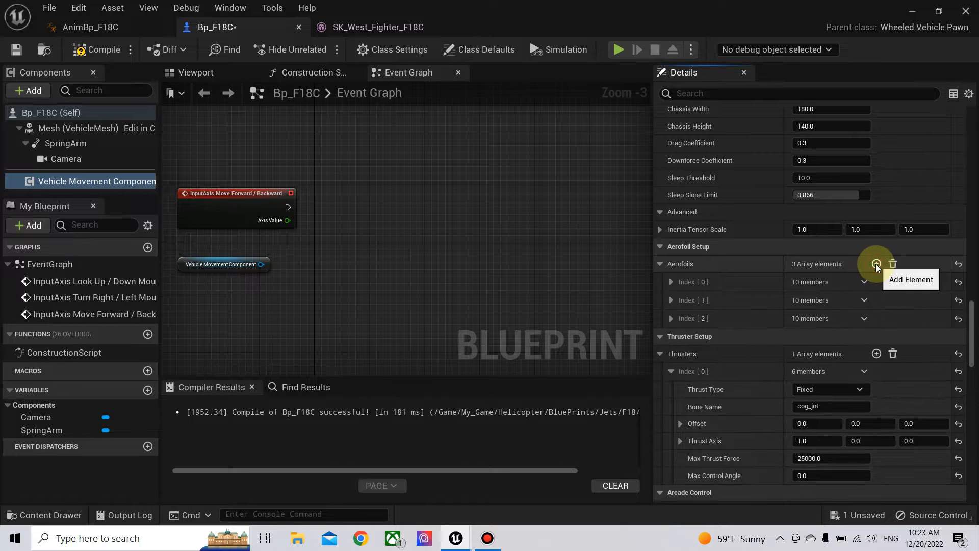
# Set aerofoil 0 to type Wing with Bone Name cog_jnt and compile Bp_F18C.
pyautogui.click(671, 282)
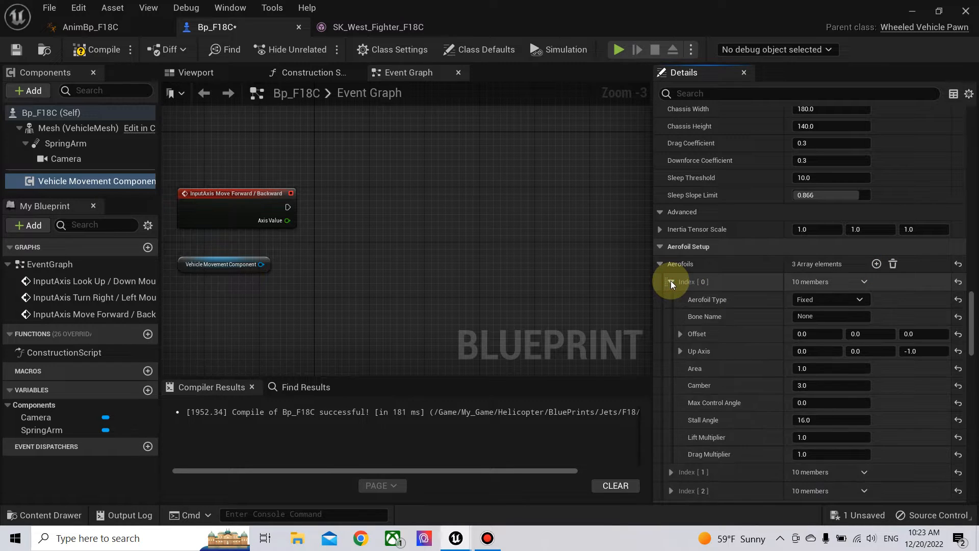
pyautogui.click(824, 300)
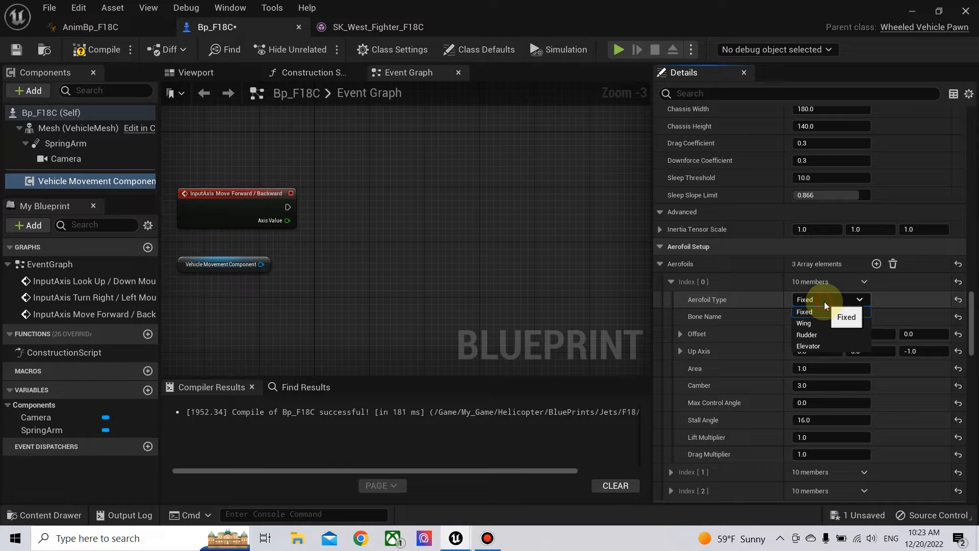
pyautogui.click(815, 323)
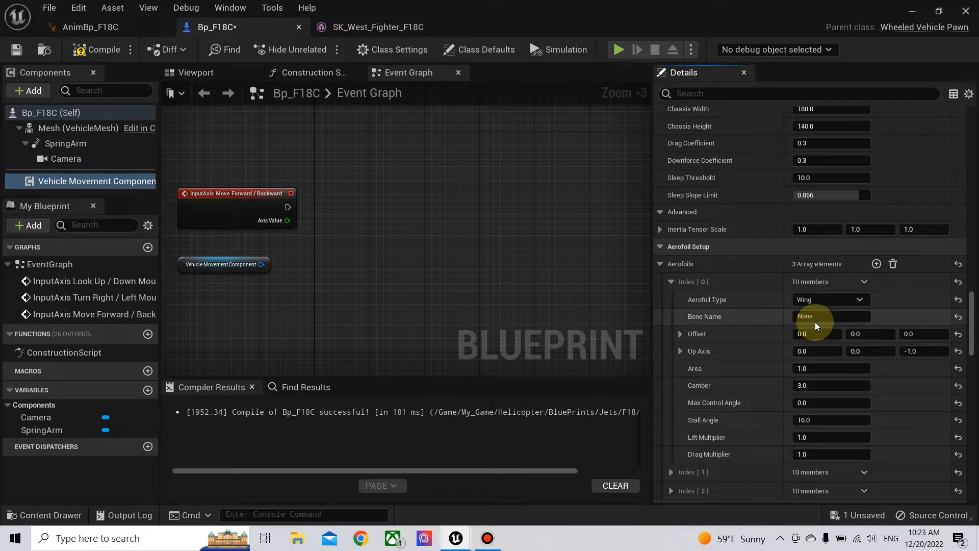
pyautogui.rightClick(817, 316)
pyautogui.click(857, 382)
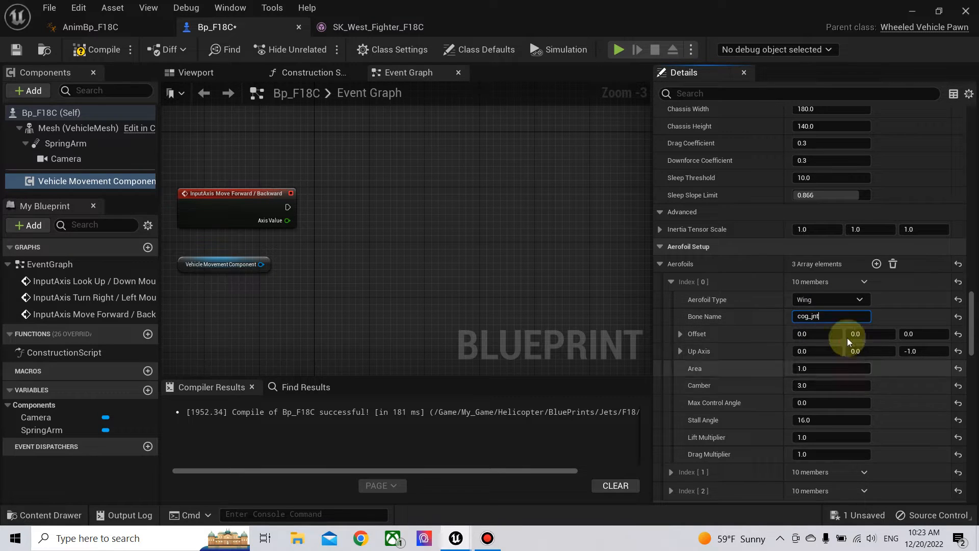
pyautogui.click(727, 314)
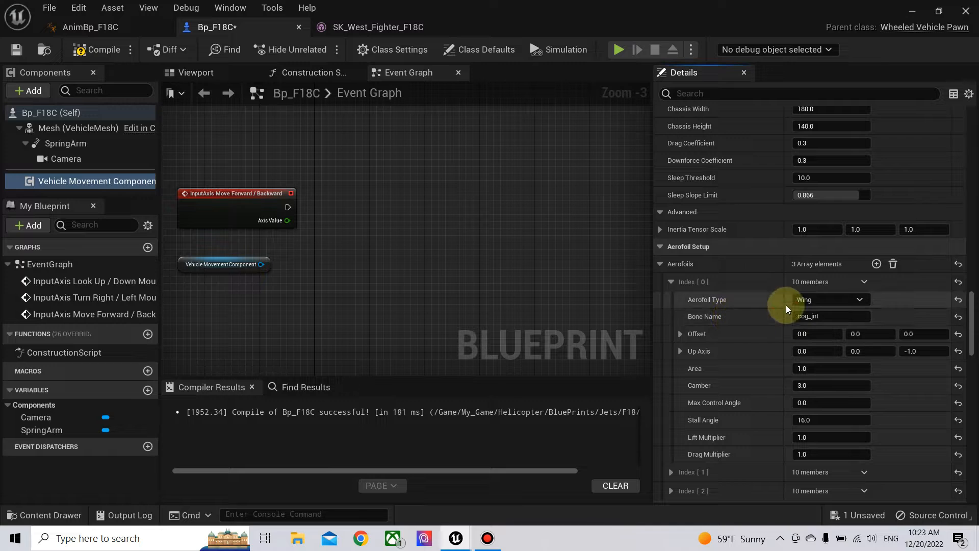
pyautogui.click(105, 50)
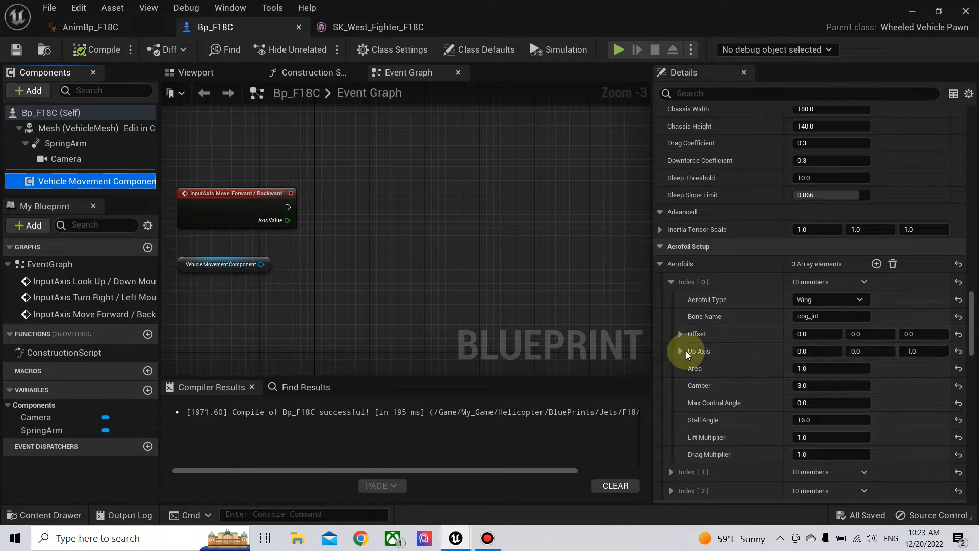
# Set the wing aerofoil's Up Axis Z to 1 and its Area to 5.
pyautogui.click(918, 352)
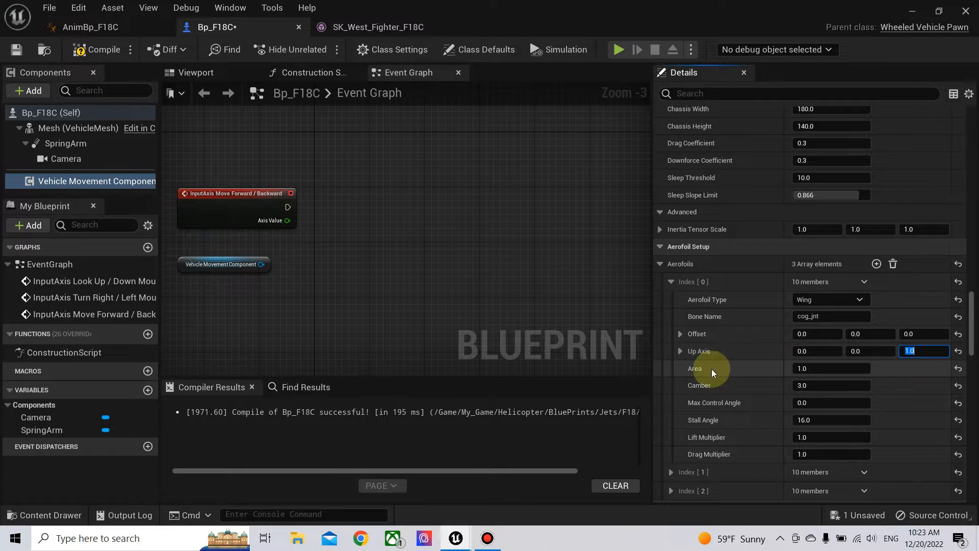
pyautogui.click(697, 366)
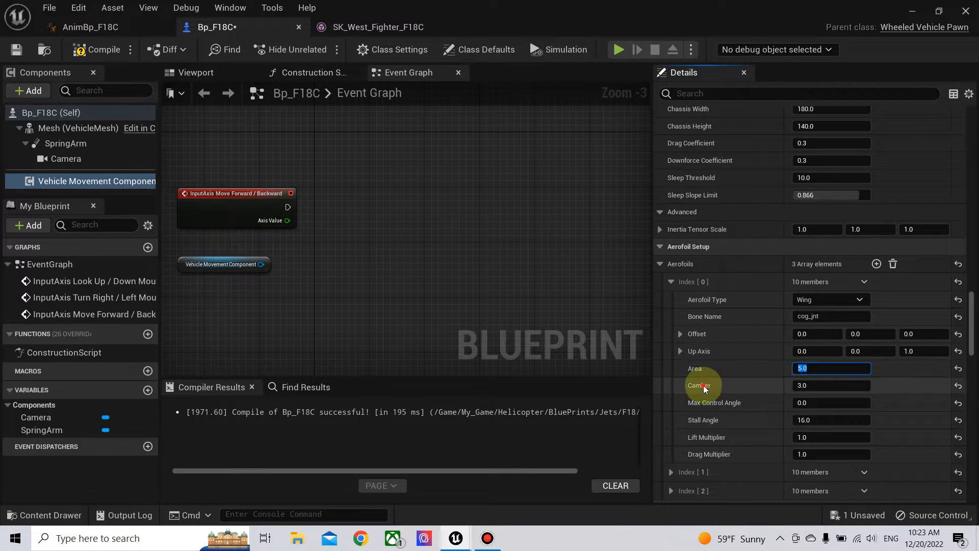
pyautogui.scroll(-2, 715, 392)
pyautogui.moveTo(722, 363)
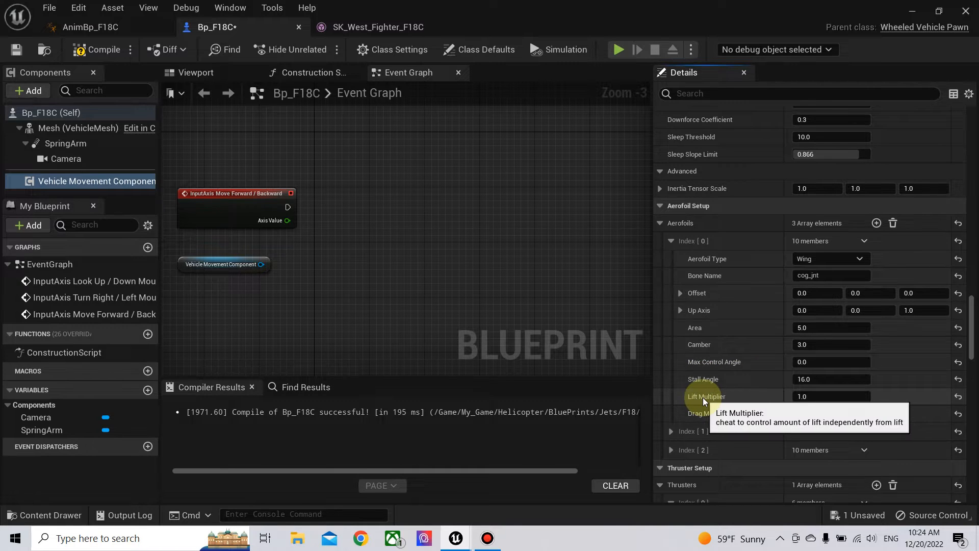
# Expand aerofoil 1, set its type to Rudder and its Bone Name to cog_jnt.
pyautogui.scroll(-2, 707, 413)
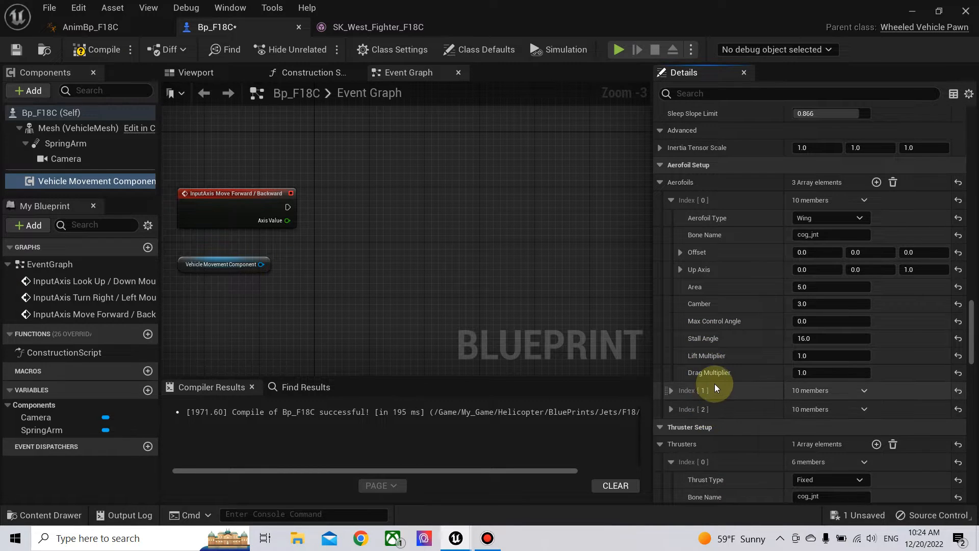
pyautogui.click(671, 350)
pyautogui.scroll(-1, 683, 353)
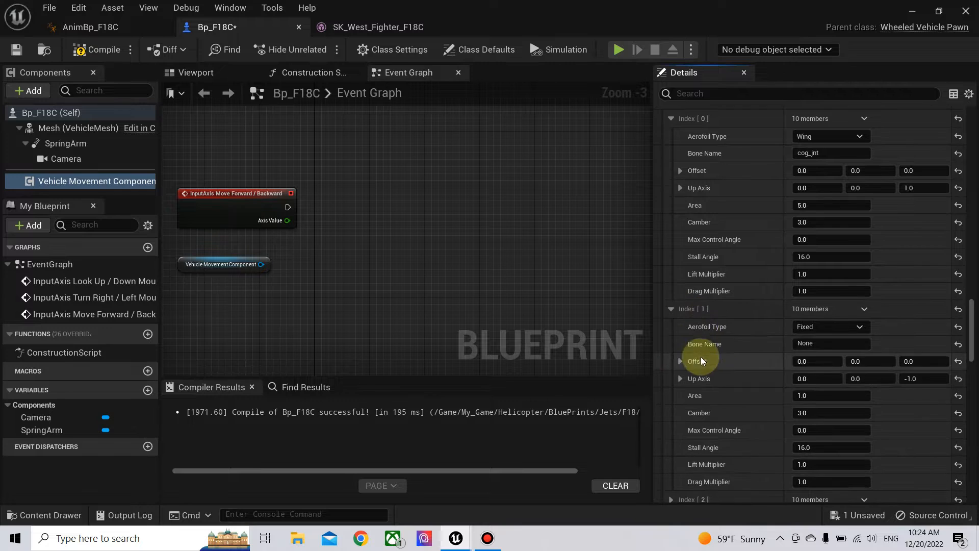
pyautogui.click(830, 326)
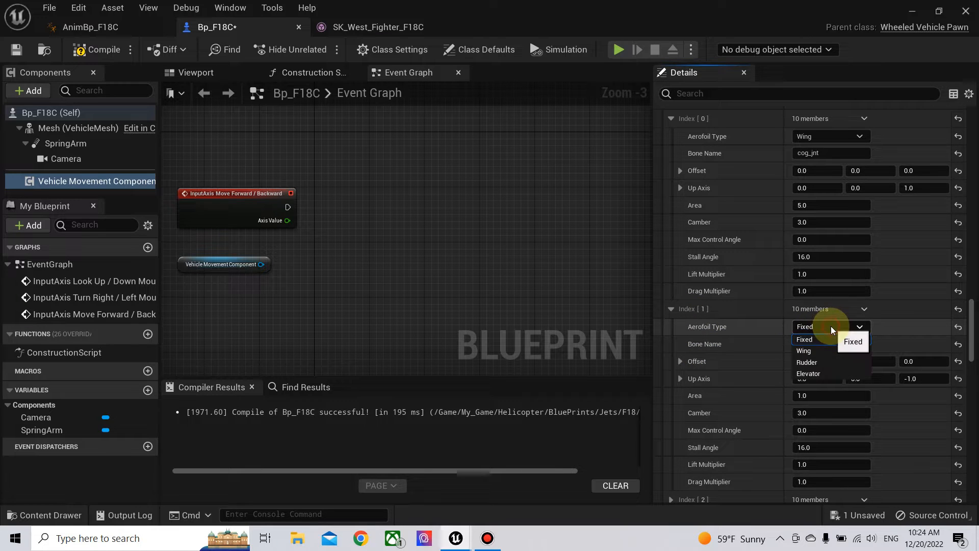
pyautogui.click(821, 360)
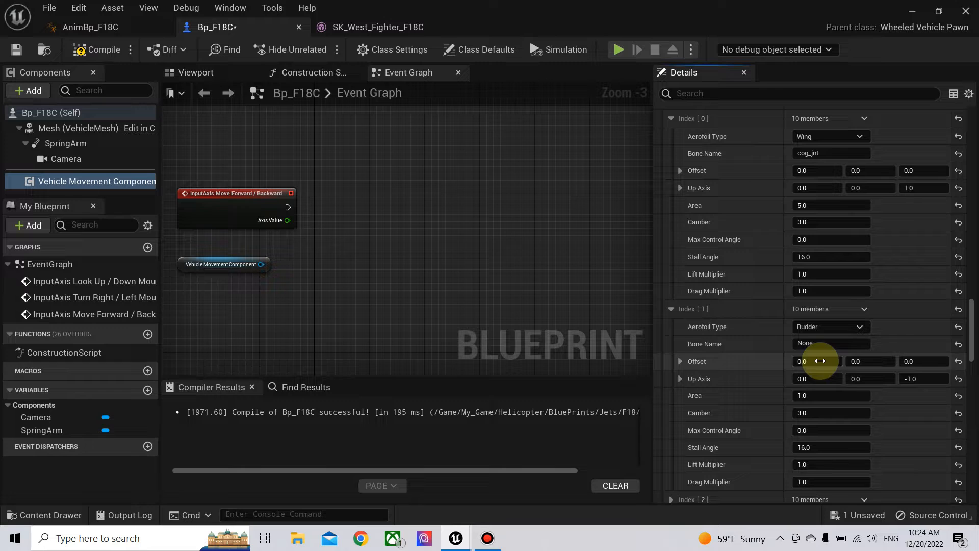
pyautogui.rightClick(823, 345)
pyautogui.click(862, 415)
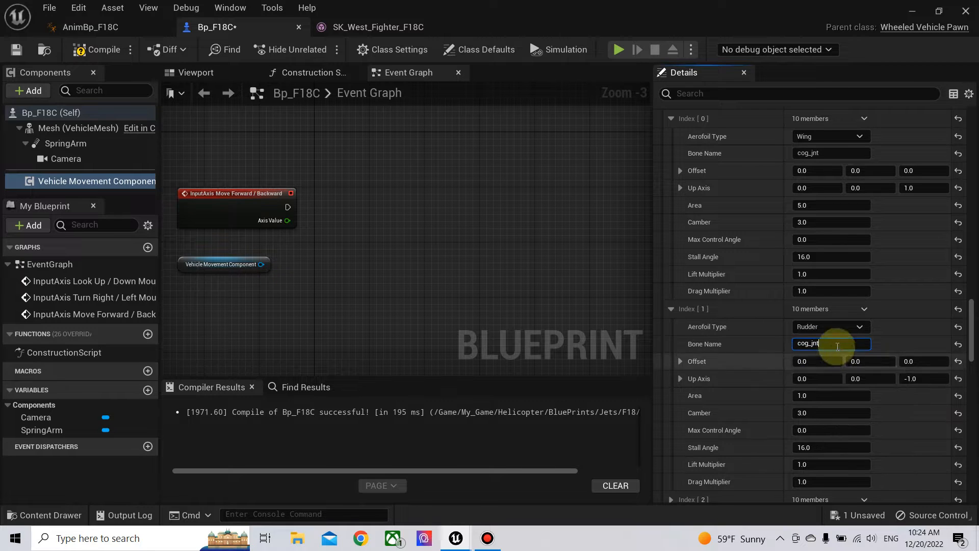
# Set the rudder aerofoil's Up Axis Z to 1 and Camber to 0, and compile Bp_F18C.
pyautogui.scroll(-3, 772, 356)
pyautogui.click(921, 317)
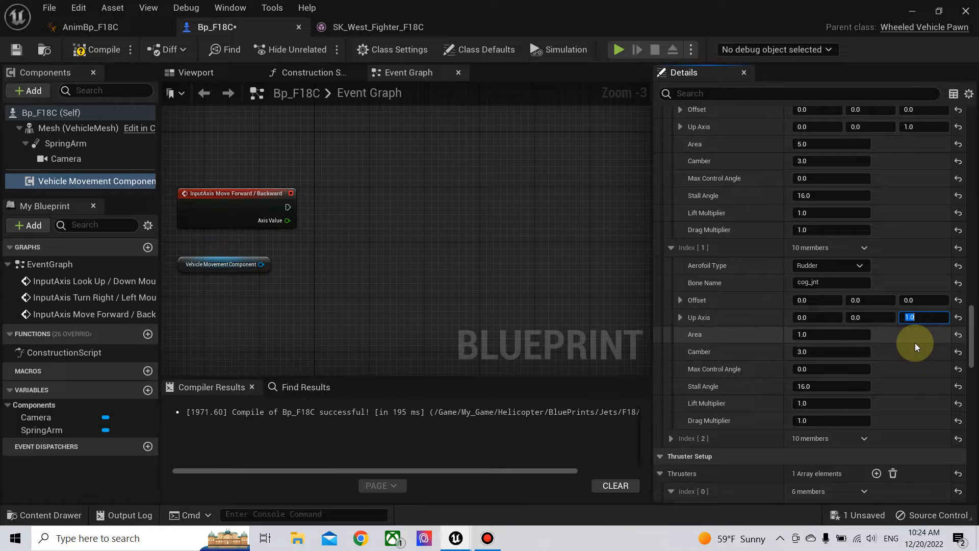
pyautogui.scroll(-1, 915, 343)
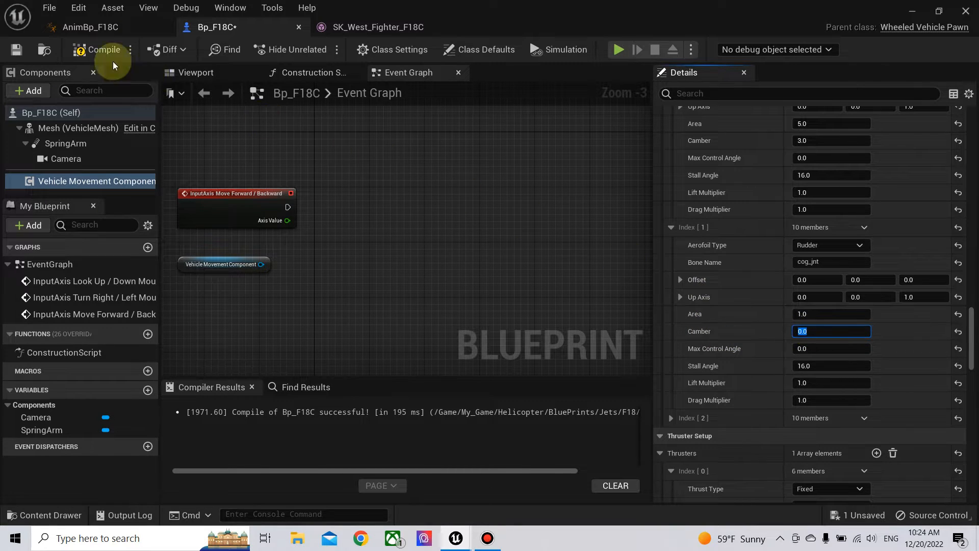
pyautogui.click(96, 50)
# Set the Max Control Angle of the Vehicle Movement Component's rudder aerofoil to 35.
pyautogui.click(84, 178)
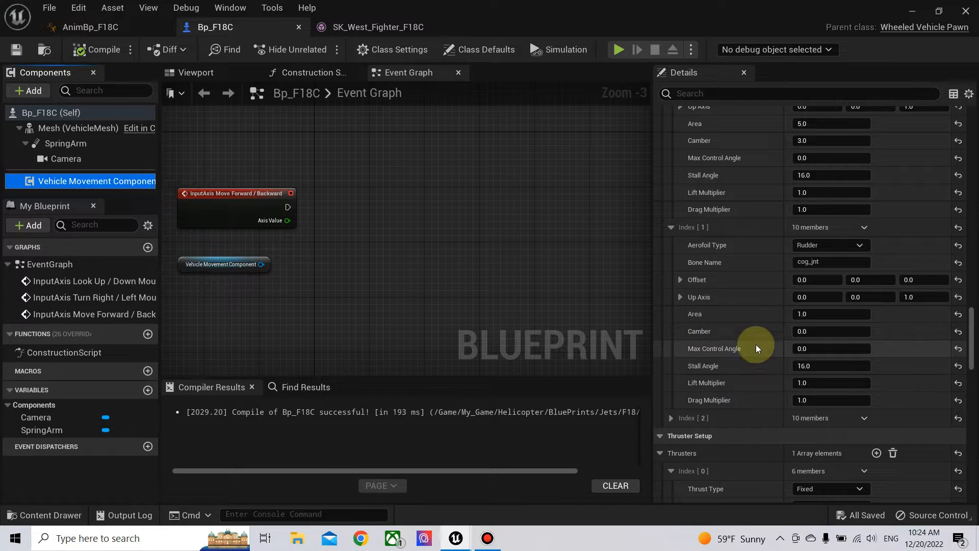
pyautogui.scroll(2, 750, 387)
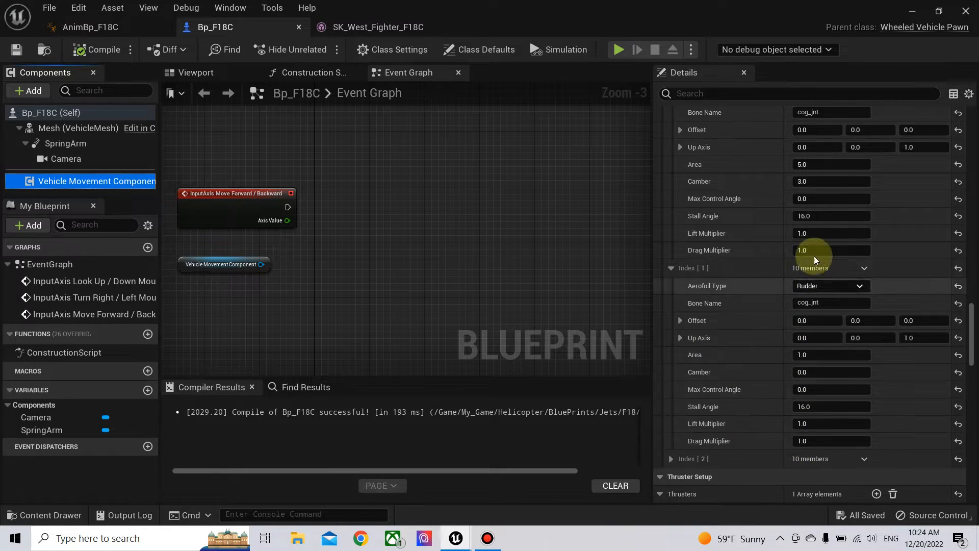
pyautogui.scroll(-2, 766, 392)
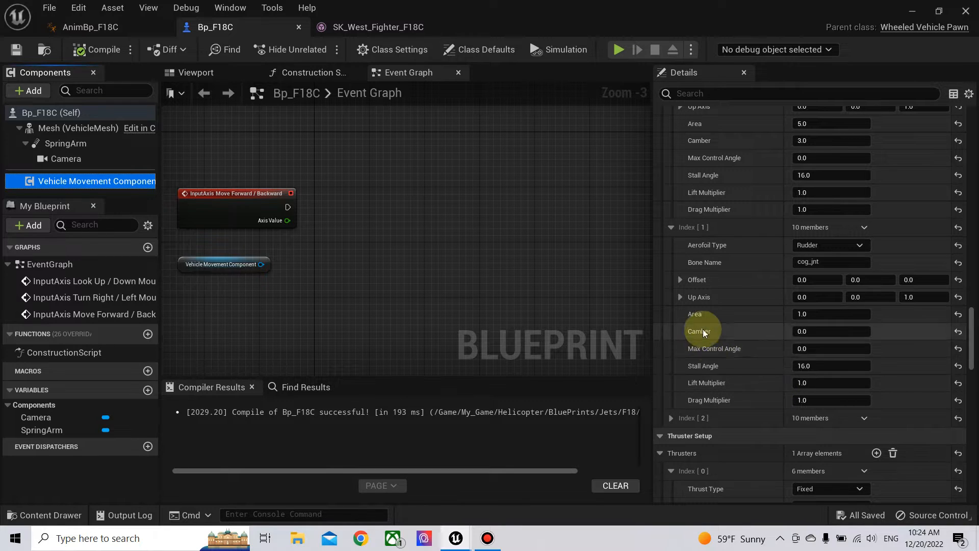
pyautogui.click(808, 347)
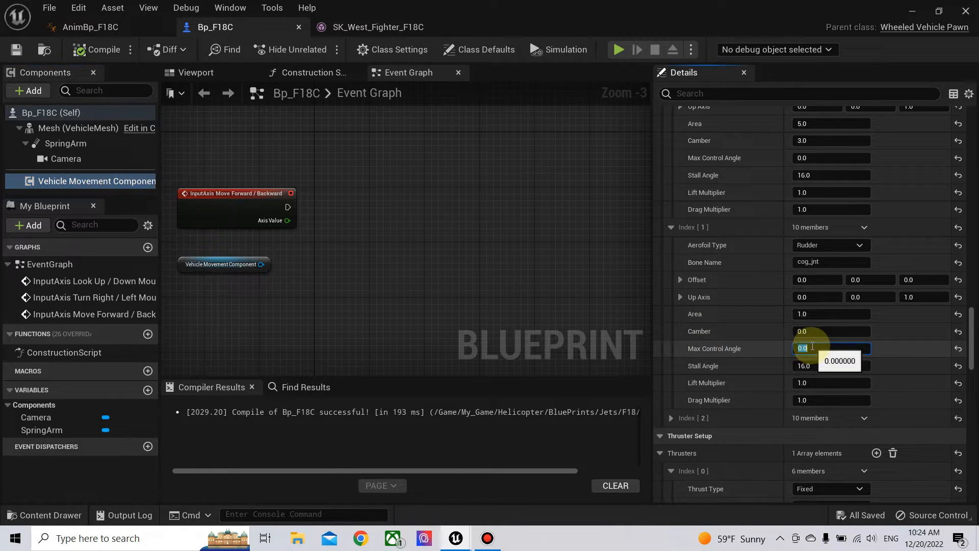
pyautogui.press('Return')
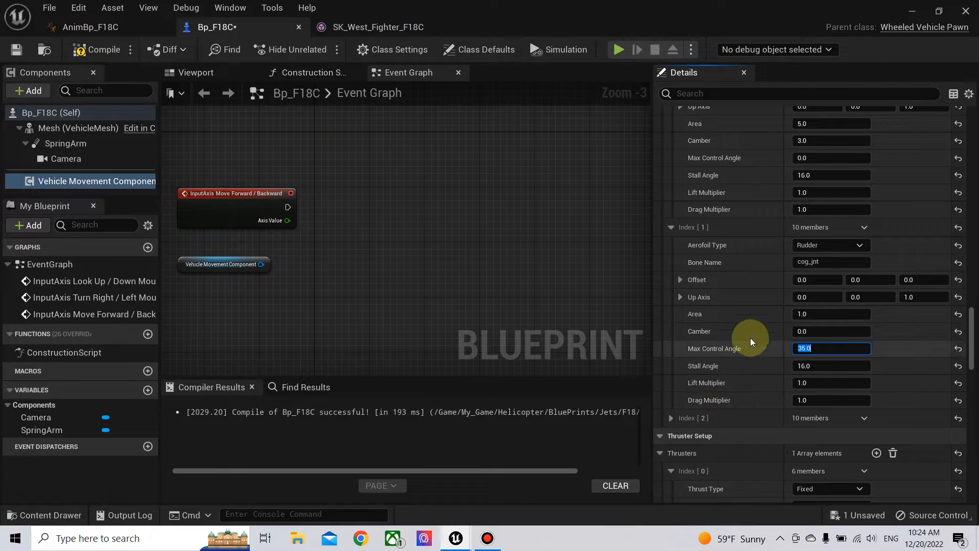
pyautogui.click(820, 313)
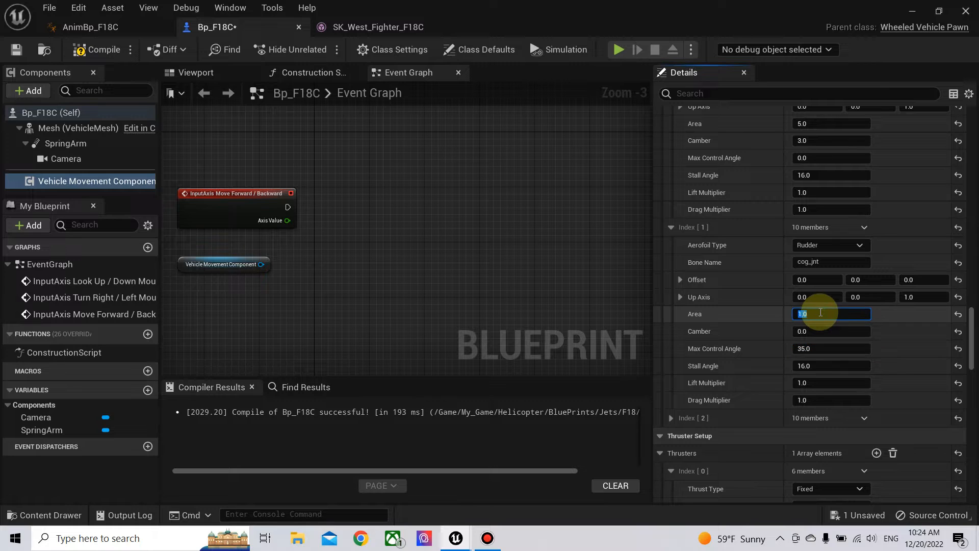
# Expand aerofoil 2, set its type to Elevator and its Bone Name to cog_jnt.
pyautogui.scroll(-4, 754, 355)
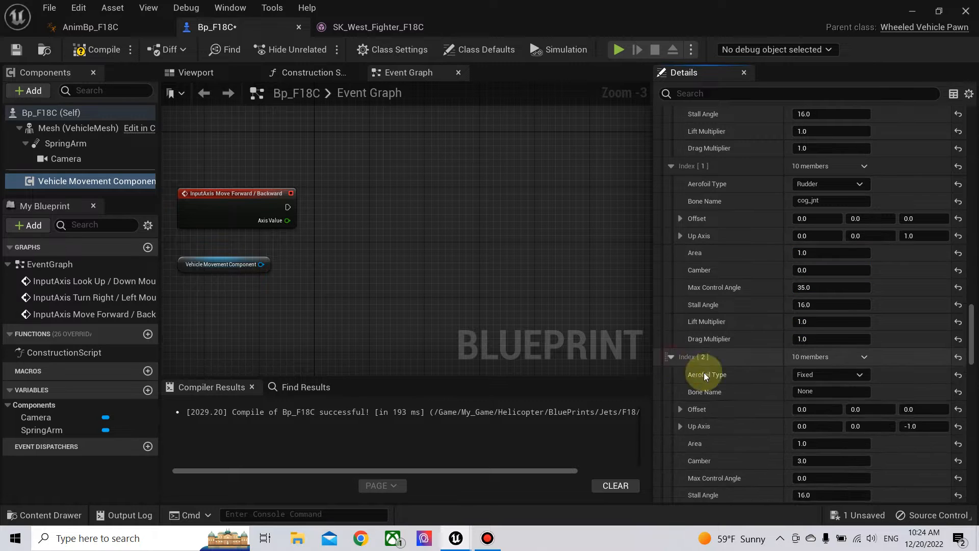
pyautogui.click(821, 334)
pyautogui.click(826, 371)
pyautogui.click(815, 351)
pyautogui.rightClick(815, 351)
pyautogui.click(852, 422)
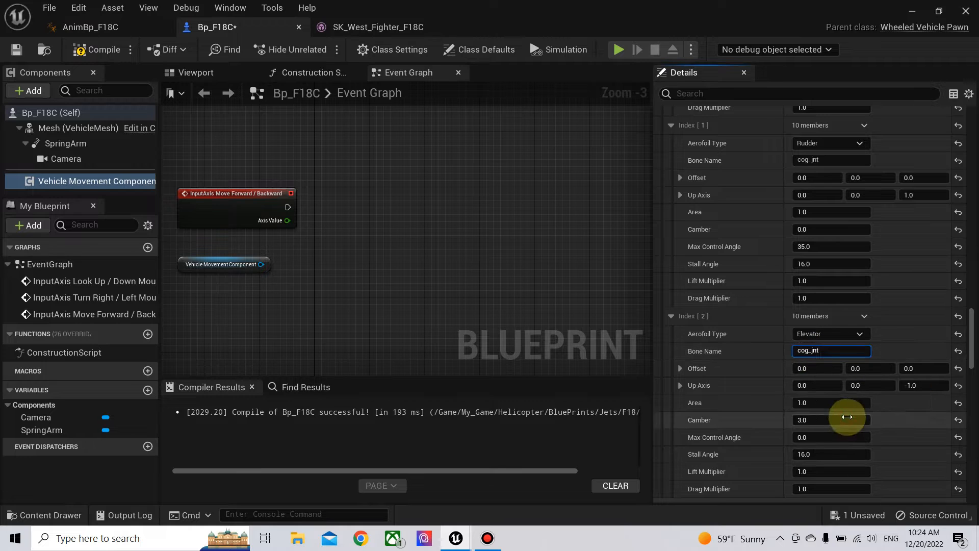
# Set the elevator aerofoil's Up Axis Z to 1 and its Area to 5.
pyautogui.click(922, 385)
pyautogui.press('Return')
pyautogui.scroll(-2, 918, 403)
pyautogui.click(901, 345)
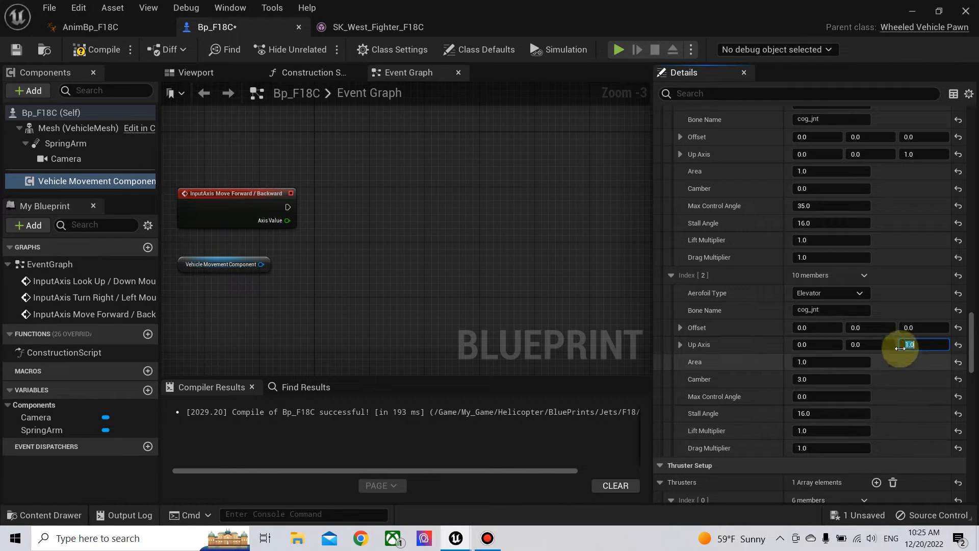
pyautogui.click(816, 361)
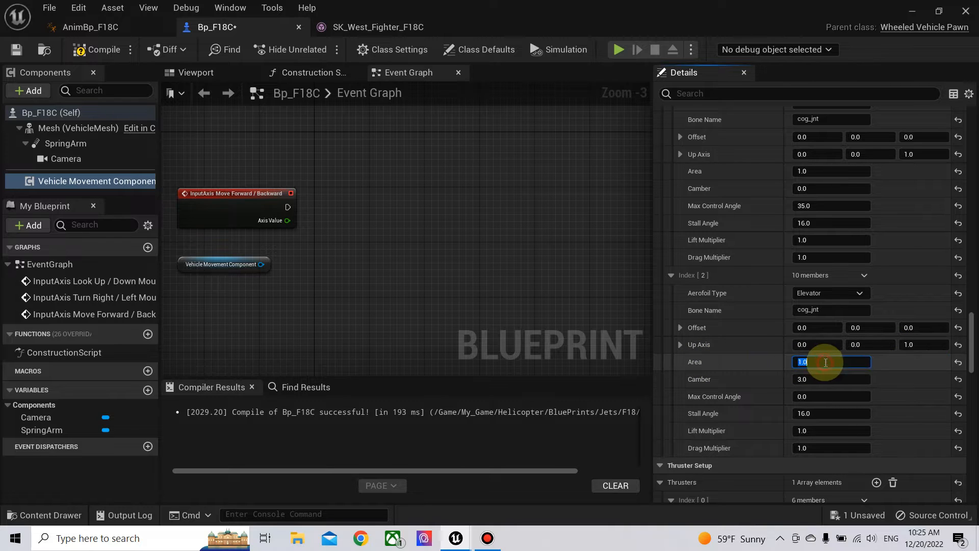
pyautogui.write('5')
pyautogui.press('Return')
# Set the elevator aerofoil's Max Control Angle to 35 and compile Bp_F18C.
pyautogui.scroll(-2, 738, 365)
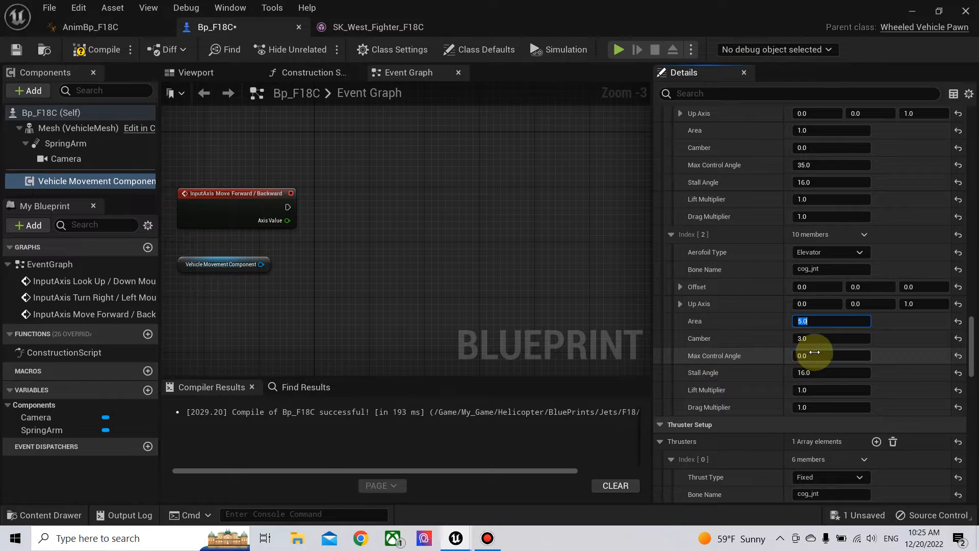
pyautogui.write('3')
pyautogui.press('Return')
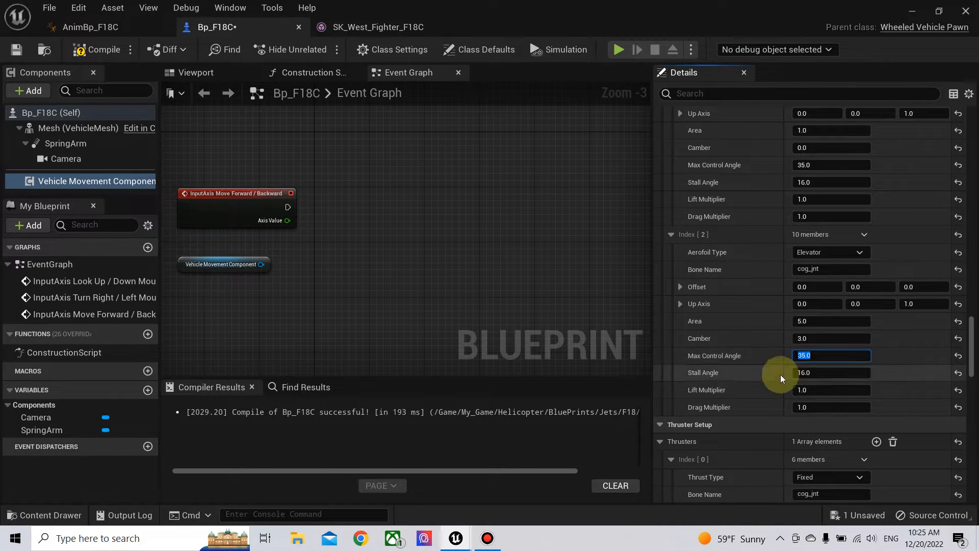
pyautogui.scroll(-2, 755, 399)
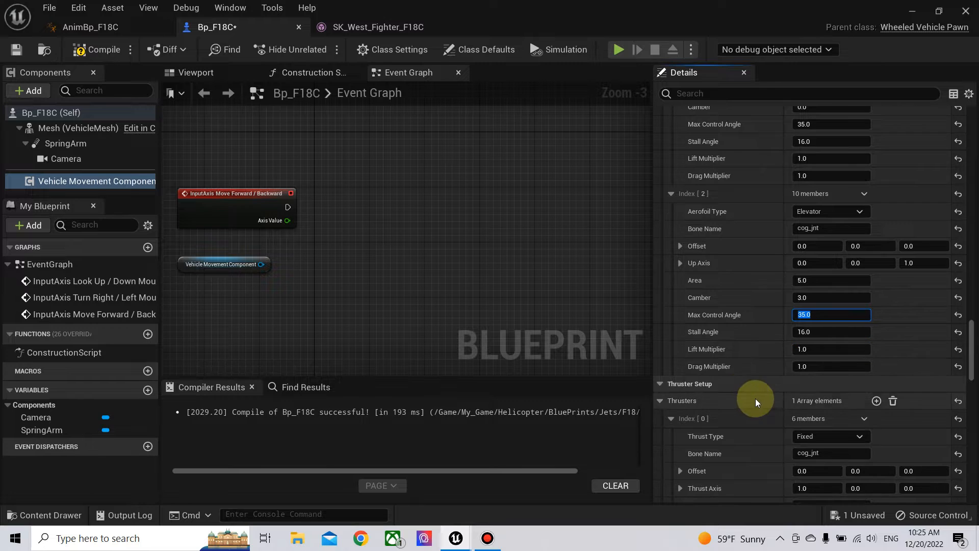
pyautogui.click(81, 51)
# Add a Set Pitch Input node from the Vehicle Movement Component reference below the Move Forward / Backward axis event.
pyautogui.moveTo(313, 230); pyautogui.dragTo(420, 258, button='right')
pyautogui.moveTo(500, 247); pyautogui.dragTo(368, 298, button='right')
pyautogui.moveTo(359, 294); pyautogui.dragTo(472, 262)
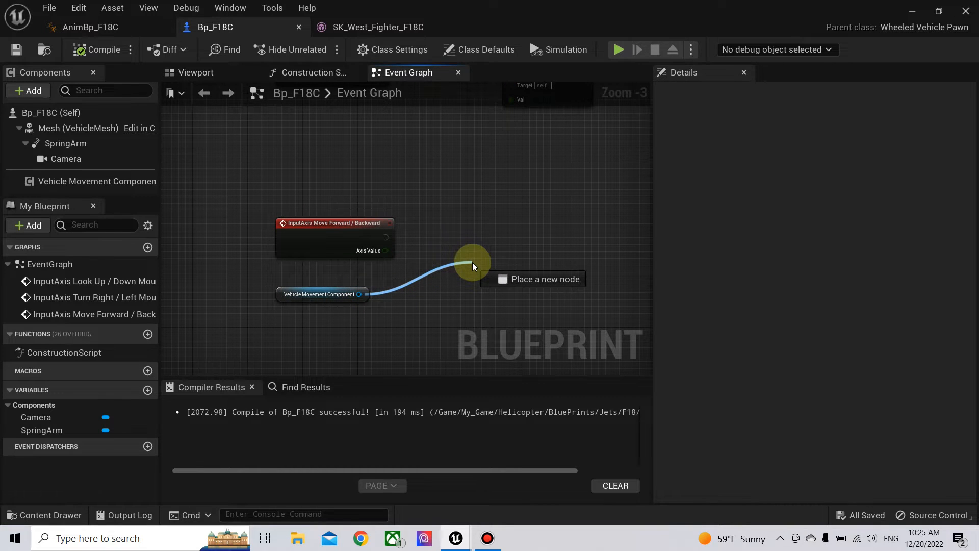
pyautogui.moveTo(472, 262); pyautogui.dragTo(473, 261)
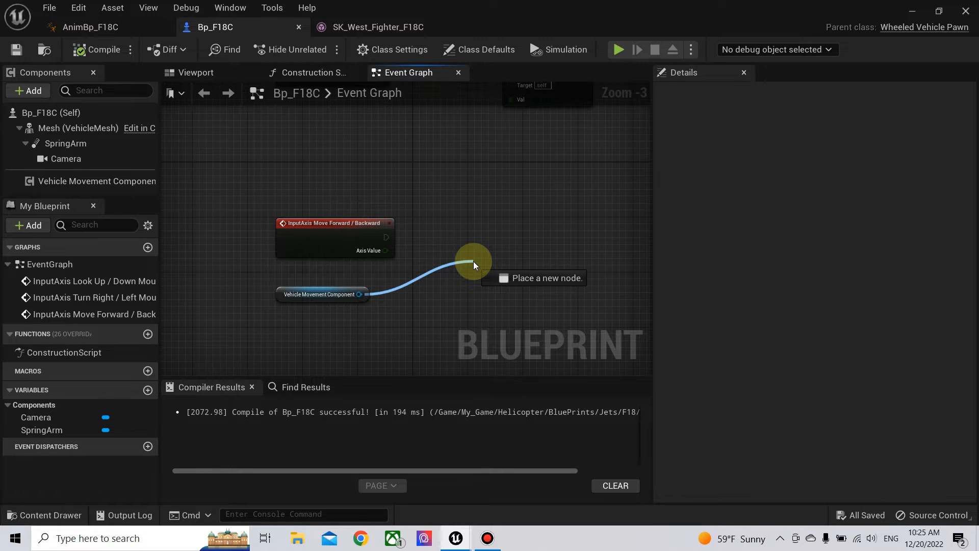
pyautogui.moveTo(473, 261); pyautogui.dragTo(473, 261)
pyautogui.write('set pi')
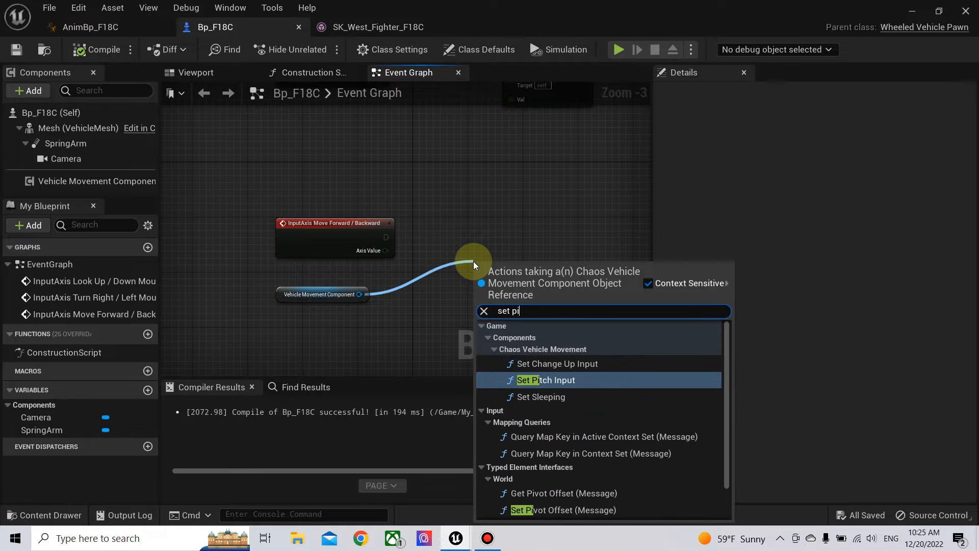
pyautogui.write('tch')
pyautogui.click(571, 372)
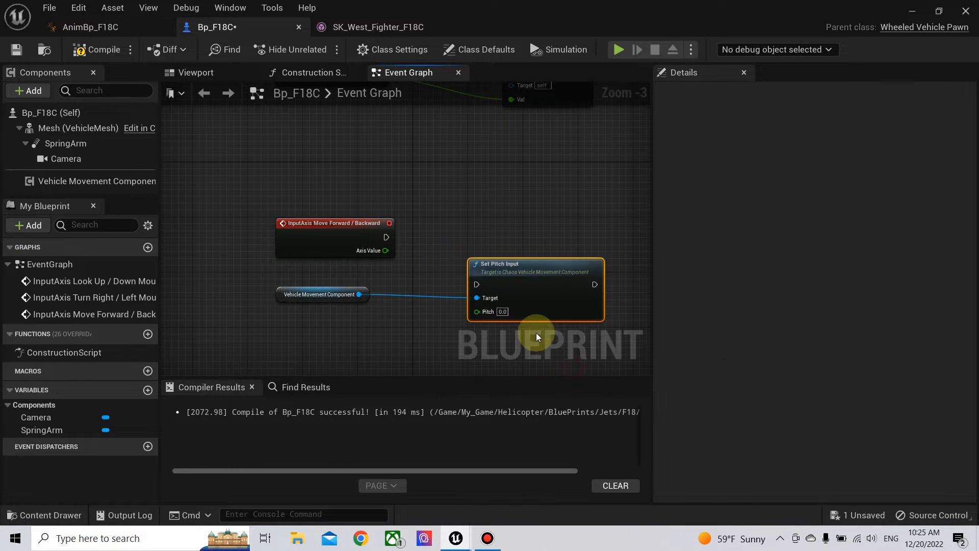
# Wire the Move Forward / Backward event's execution and Axis Value into Set Pitch Input, tidy the nodes and compile.
pyautogui.moveTo(527, 285); pyautogui.dragTo(579, 237)
pyautogui.moveTo(385, 238); pyautogui.dragTo(532, 236)
pyautogui.moveTo(385, 251); pyautogui.dragTo(532, 264)
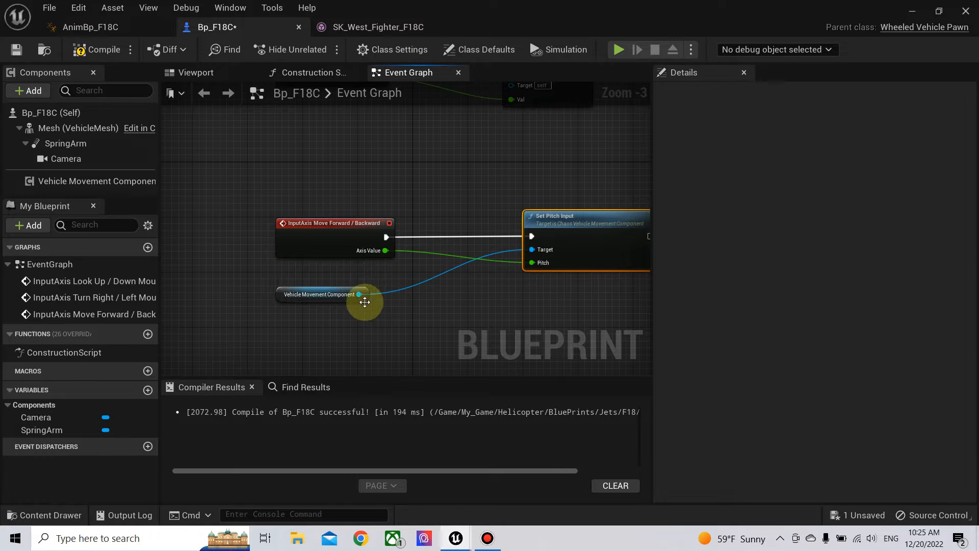
pyautogui.moveTo(279, 293); pyautogui.dragTo(314, 275)
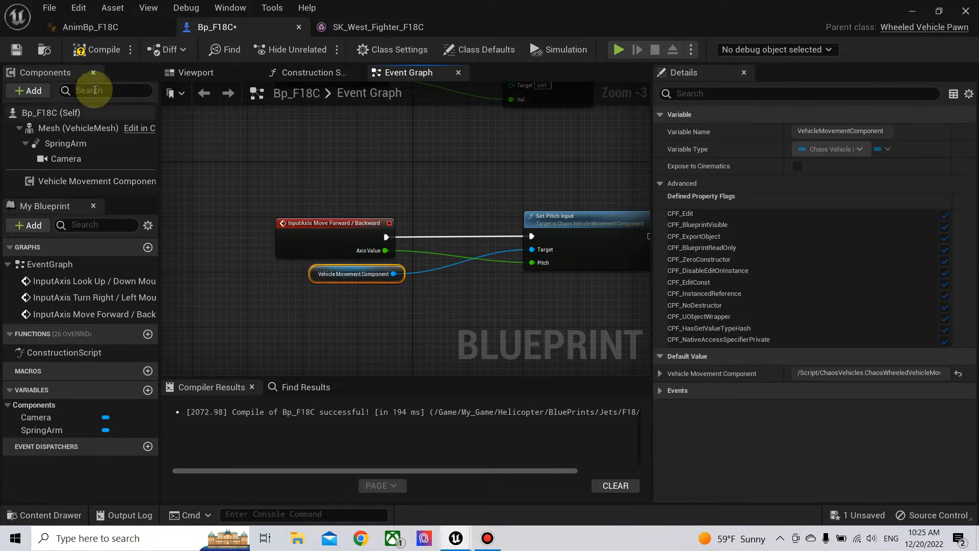
pyautogui.moveTo(312, 360); pyautogui.dragTo(298, 285, button='right')
pyautogui.click(102, 49)
# Review the Thrust and Yaw Control axis mappings in the project's Input settings.
pyautogui.click(78, 8)
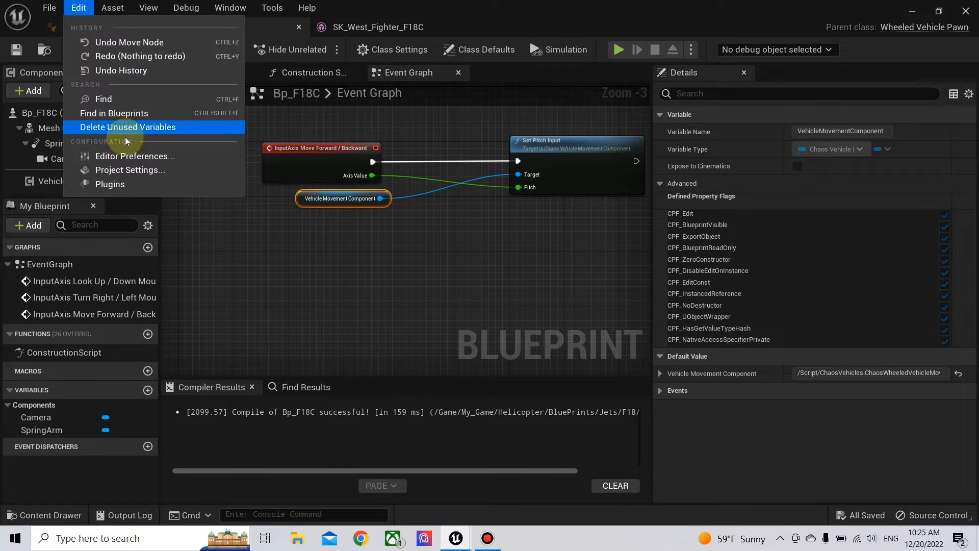
pyautogui.click(129, 170)
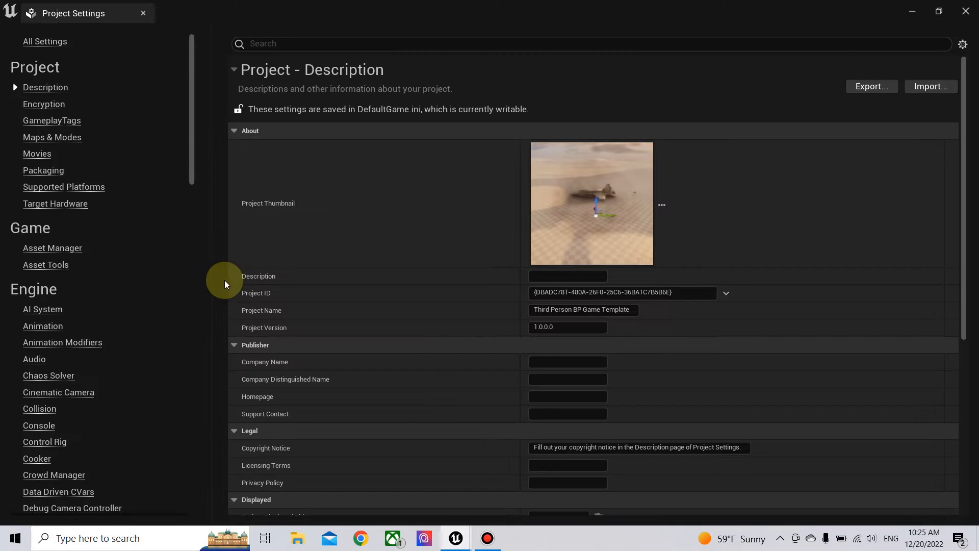
pyautogui.scroll(-8, 83, 375)
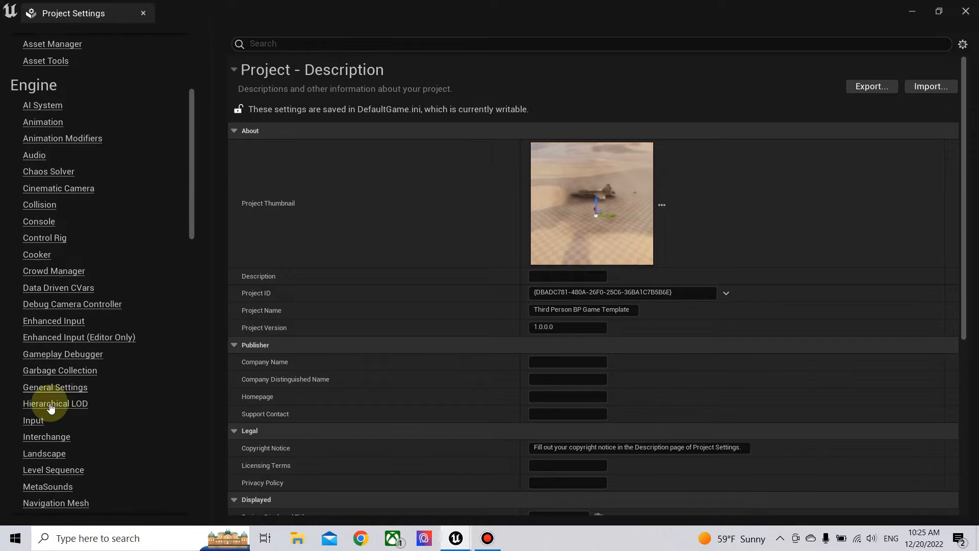
pyautogui.click(34, 420)
pyautogui.scroll(-3, 389, 344)
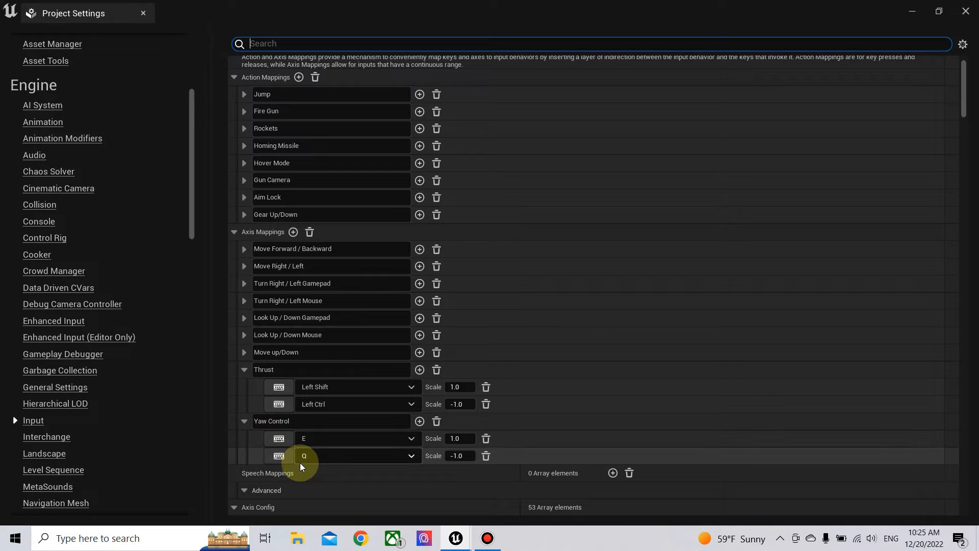
pyautogui.scroll(1, 319, 474)
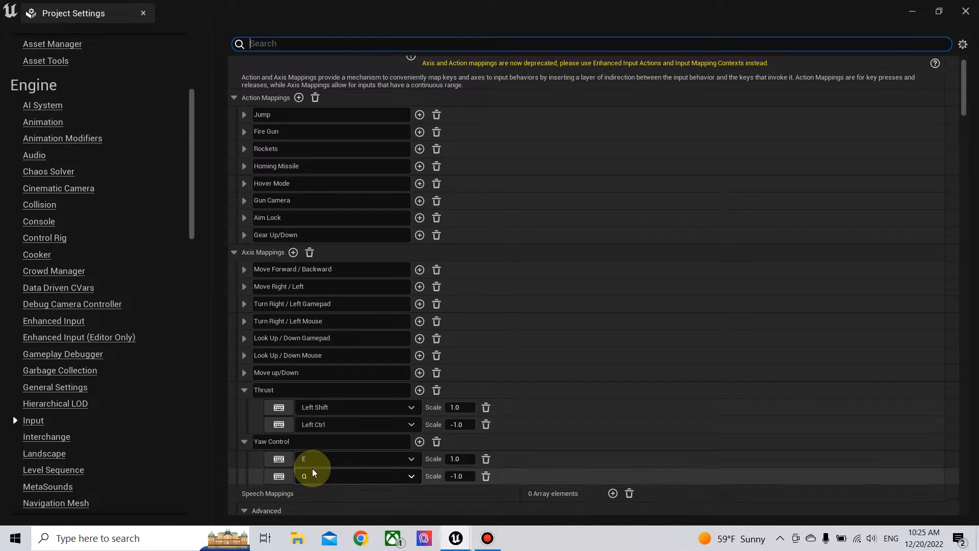
pyautogui.click(966, 11)
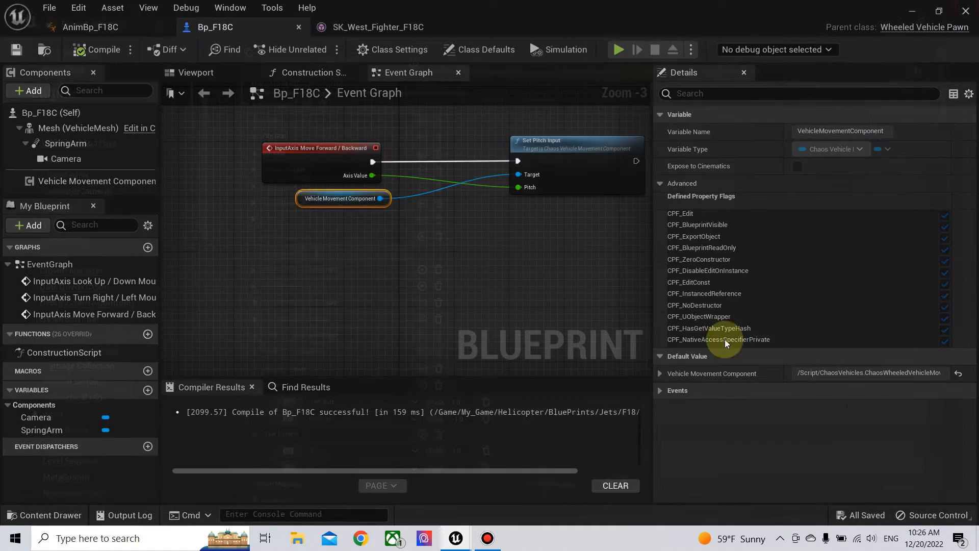
# Add the Thrust input axis event below the Move Forward / Backward nodes in the Event Graph.
pyautogui.moveTo(430, 243); pyautogui.dragTo(484, 267, button='right')
pyautogui.rightClick(328, 265)
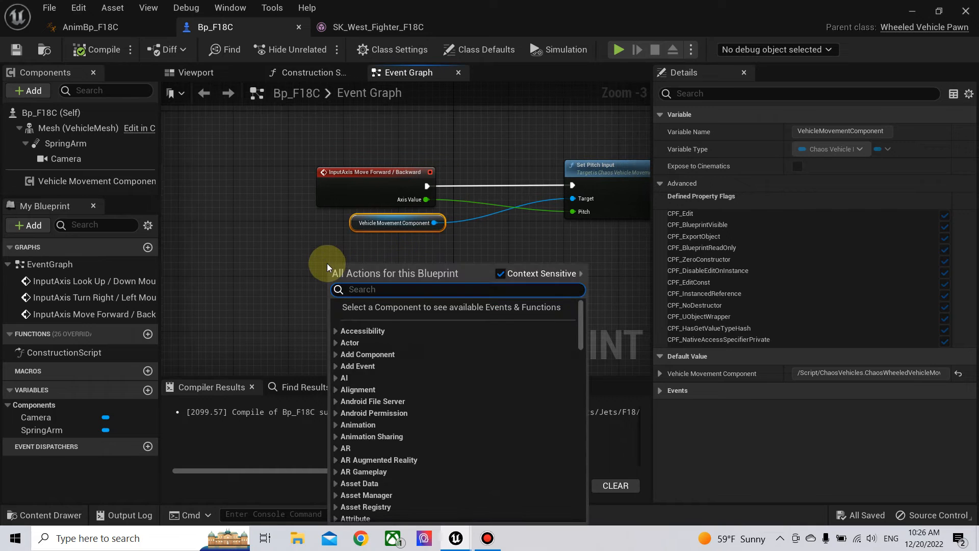
pyautogui.write('thrust')
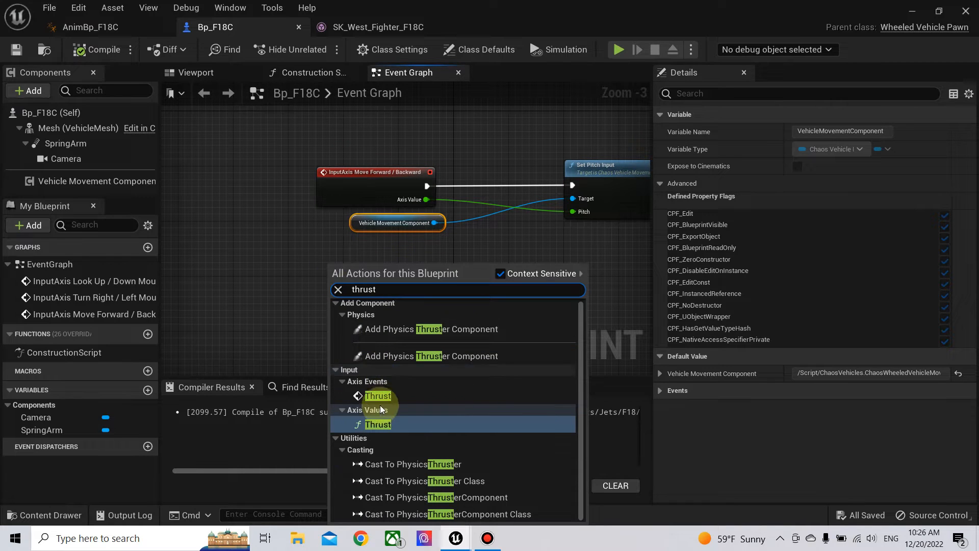
pyautogui.click(378, 396)
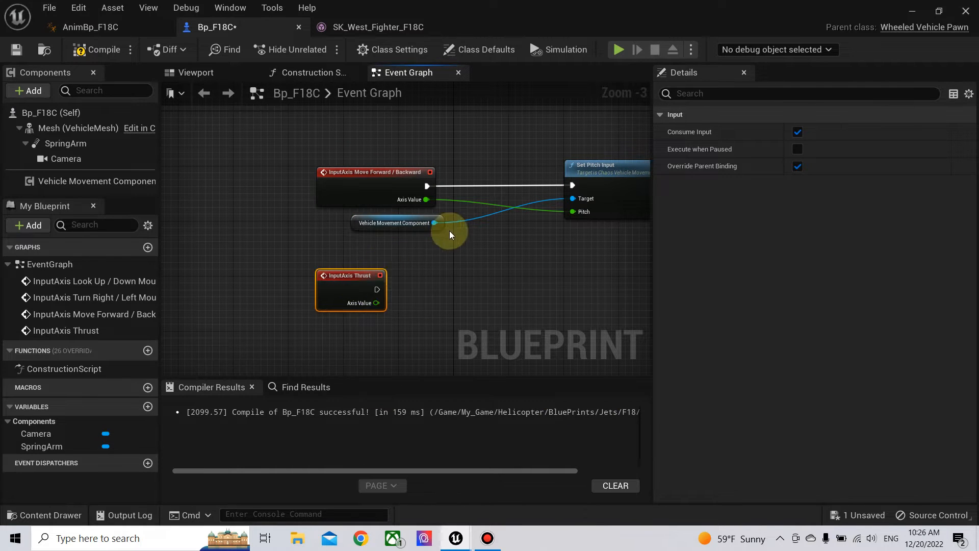
# Add Set Throttle Input from the Vehicle Movement Component, wire the Thrust event's execution and Axis Value into it, and compile.
pyautogui.moveTo(434, 223); pyautogui.dragTo(515, 277)
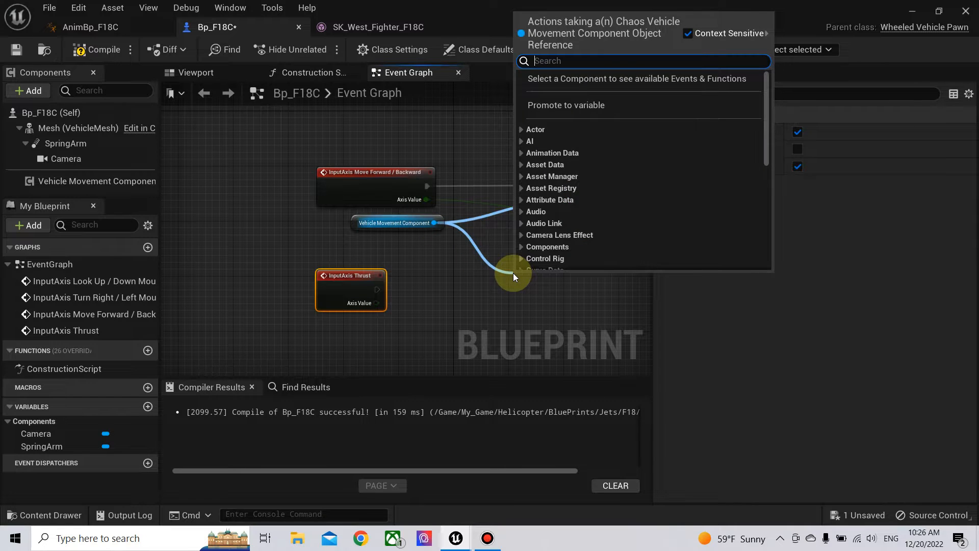
pyautogui.write('set thro')
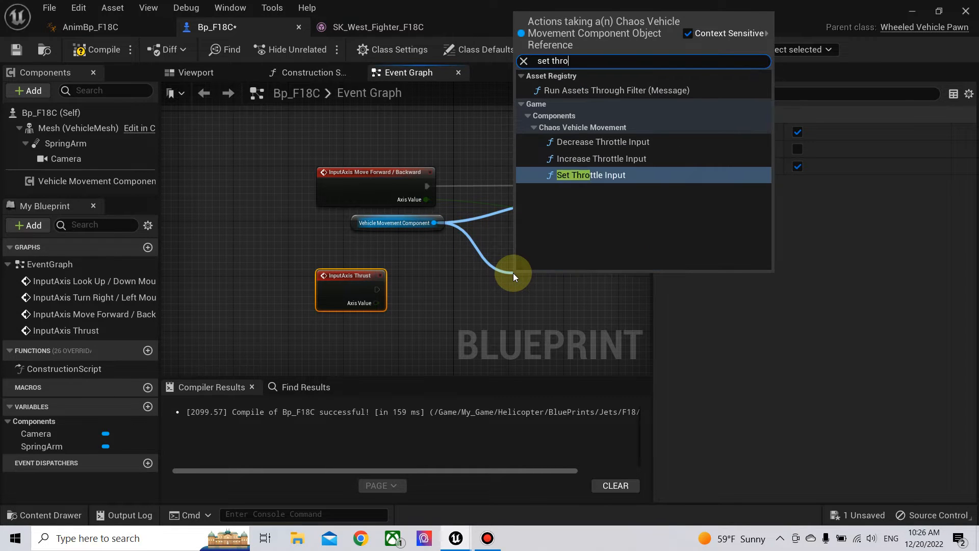
pyautogui.click(587, 175)
pyautogui.moveTo(595, 274); pyautogui.dragTo(637, 288)
pyautogui.moveTo(377, 289); pyautogui.dragTo(573, 315)
pyautogui.moveTo(506, 333); pyautogui.dragTo(475, 258, button='right')
pyautogui.click(94, 50)
# Add the Yaw Control input axis event below the Thrust event.
pyautogui.moveTo(350, 249); pyautogui.dragTo(367, 284, button='right')
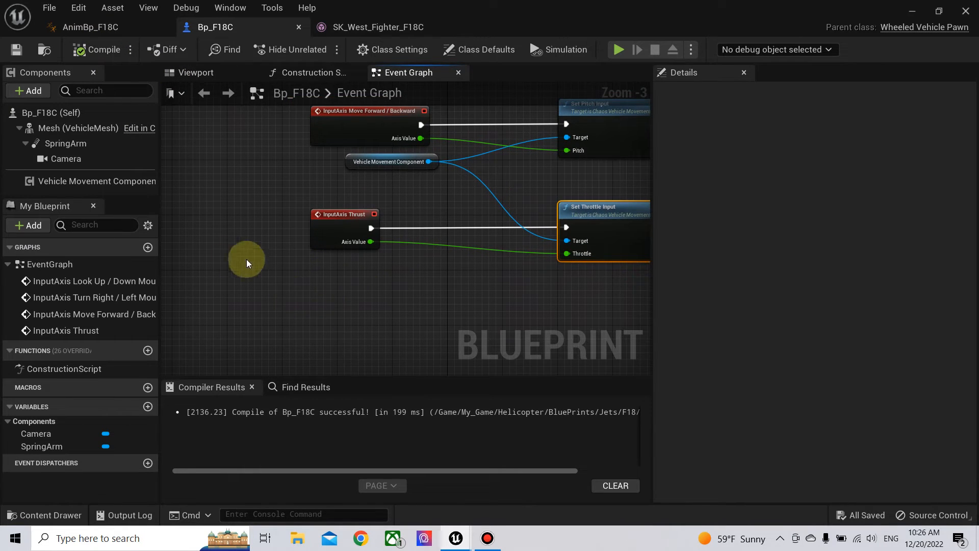
pyautogui.rightClick(314, 309)
pyautogui.write('yaw')
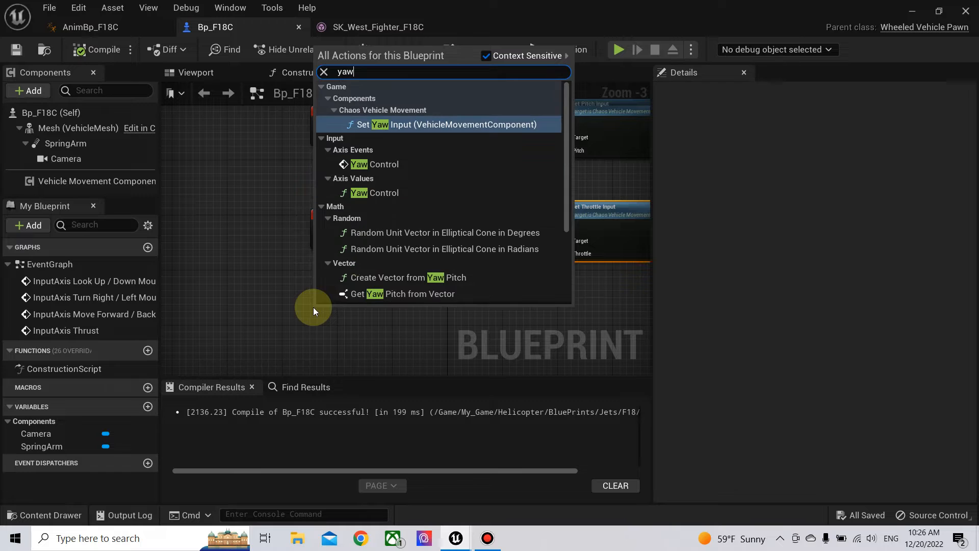
pyautogui.click(362, 165)
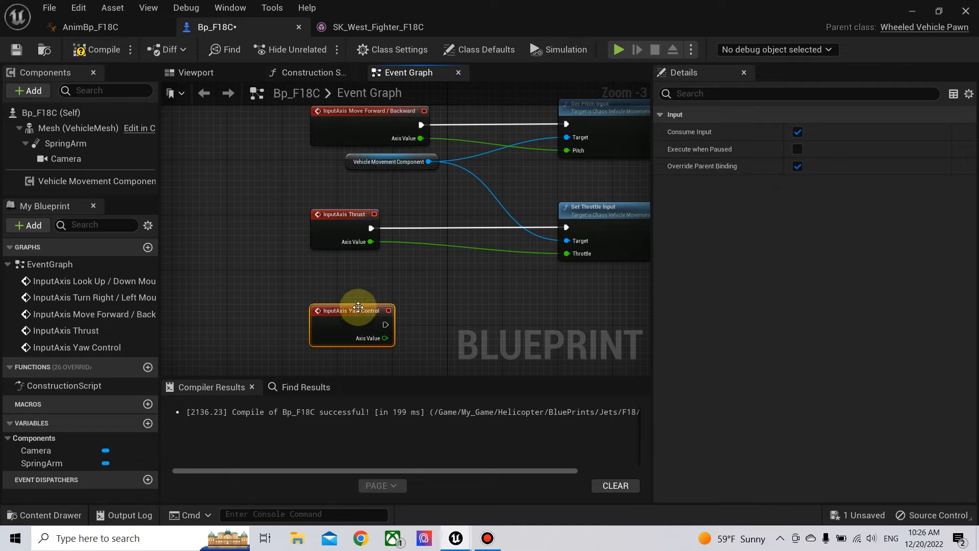
# Place another Vehicle Movement Component reference below the Yaw Control event and add a Set Yaw Input node from it.
pyautogui.moveTo(382, 306); pyautogui.dragTo(366, 255, button='right')
pyautogui.click(89, 181)
pyautogui.moveTo(175, 228); pyautogui.dragTo(300, 335)
pyautogui.moveTo(374, 337); pyautogui.dragTo(455, 320)
pyautogui.write('set yaw')
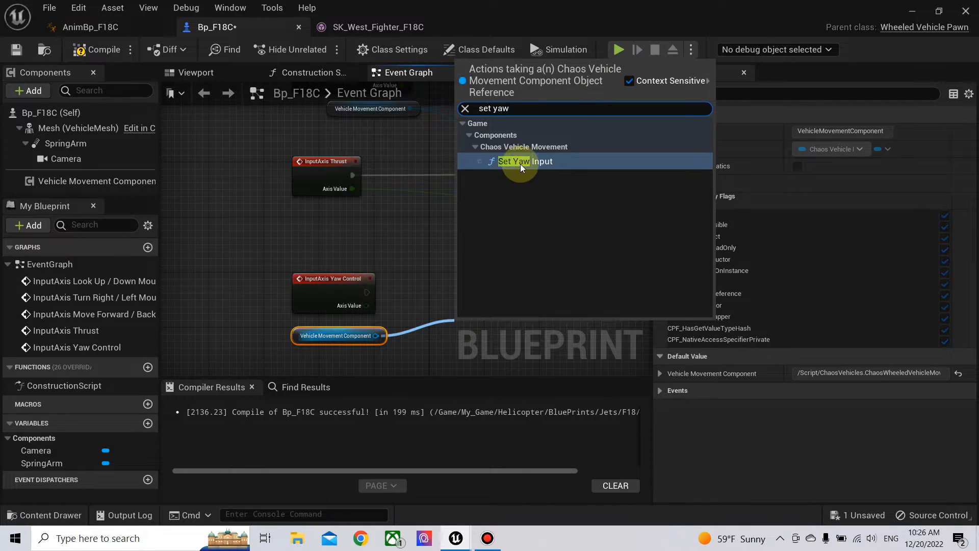
pyautogui.click(525, 189)
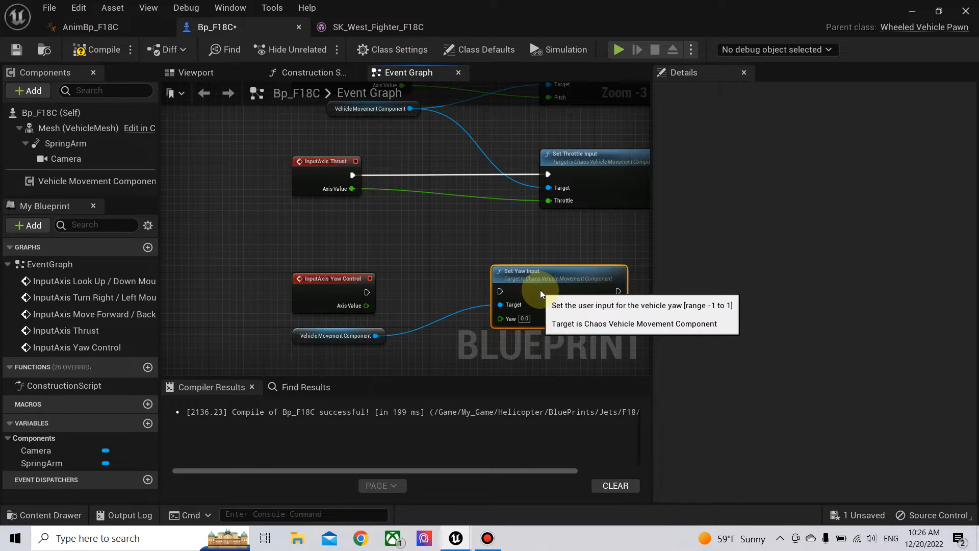
# Wire the Yaw Control event's execution and Axis Value into Set Yaw Input and compile the Blueprint.
pyautogui.moveTo(367, 292); pyautogui.dragTo(497, 293)
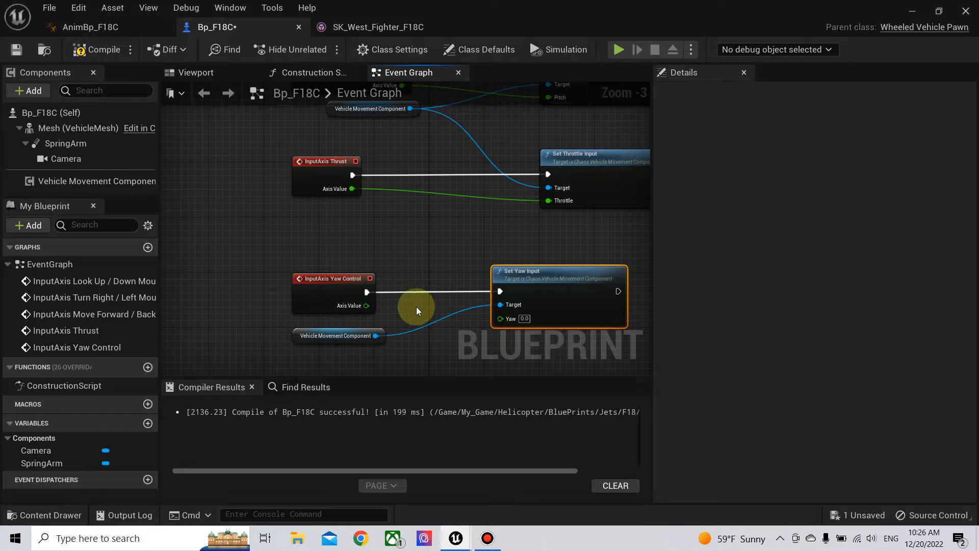
pyautogui.moveTo(366, 306); pyautogui.dragTo(501, 318)
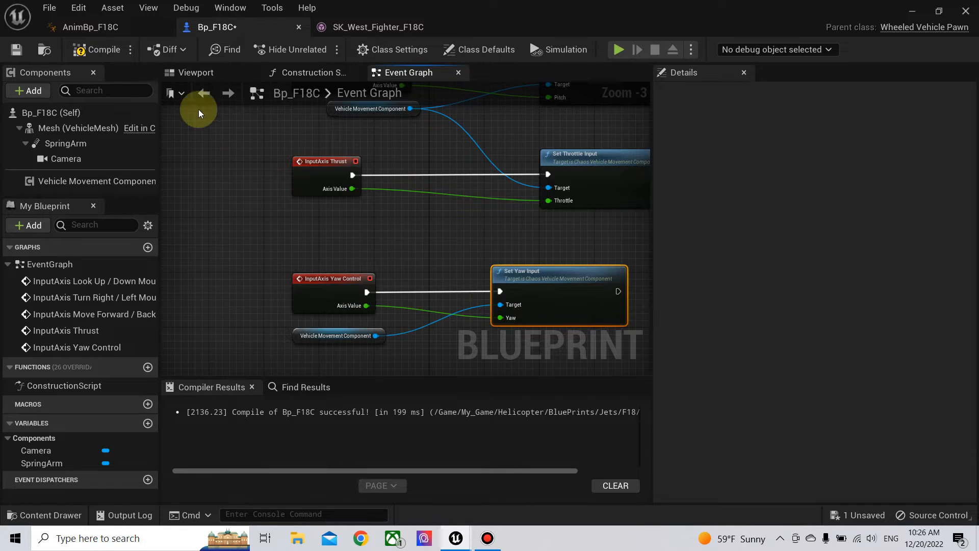
pyautogui.click(86, 49)
# Enable Torque Control in the Vehicle Movement Component's Arcade Control settings.
pyautogui.moveTo(439, 251); pyautogui.dragTo(394, 318, button='right')
pyautogui.click(99, 182)
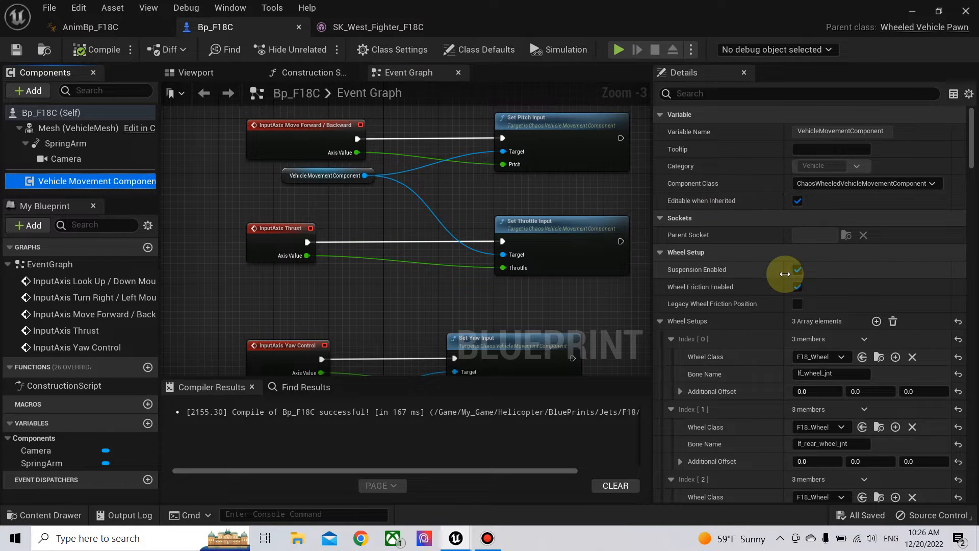
pyautogui.scroll(-15, 743, 283)
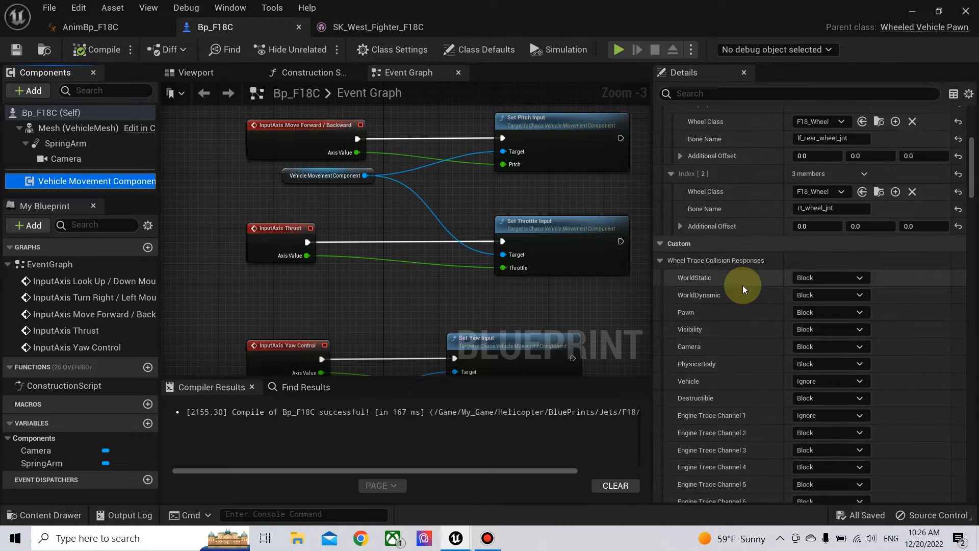
pyautogui.scroll(-15, 743, 286)
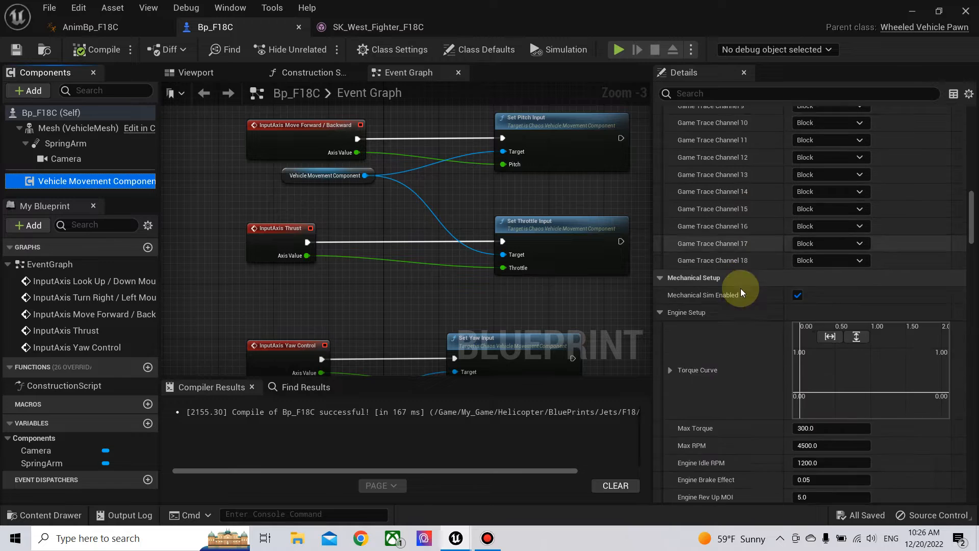
pyautogui.scroll(-15, 737, 292)
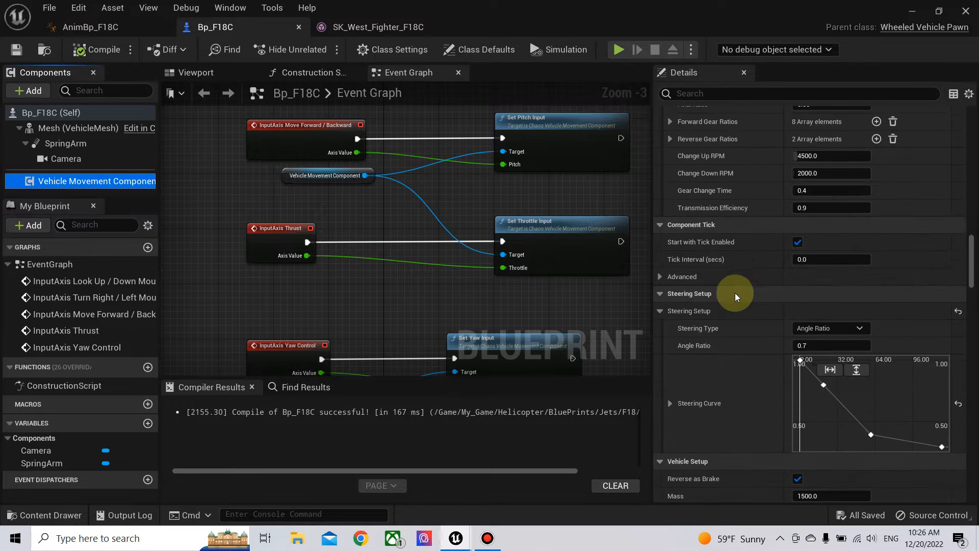
pyautogui.scroll(-15, 735, 293)
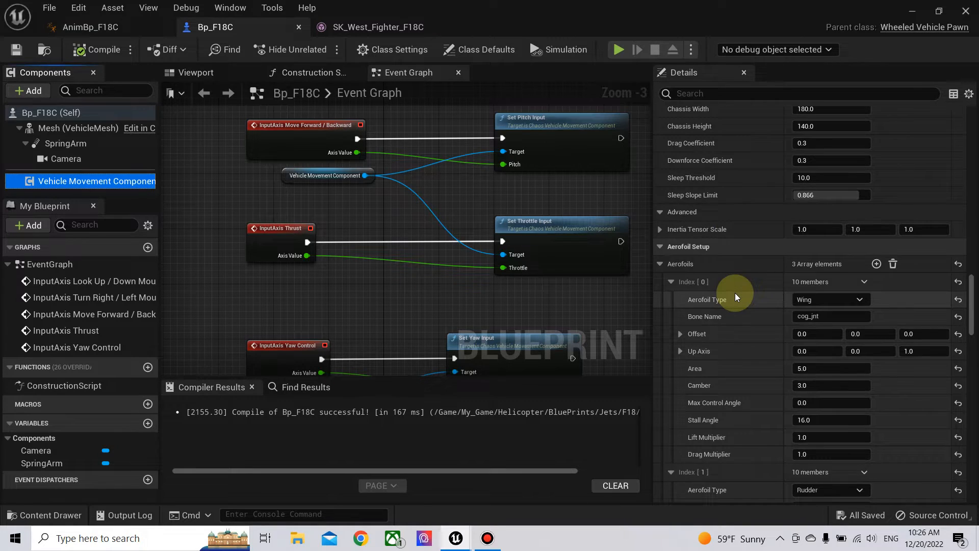
pyautogui.scroll(-15, 735, 292)
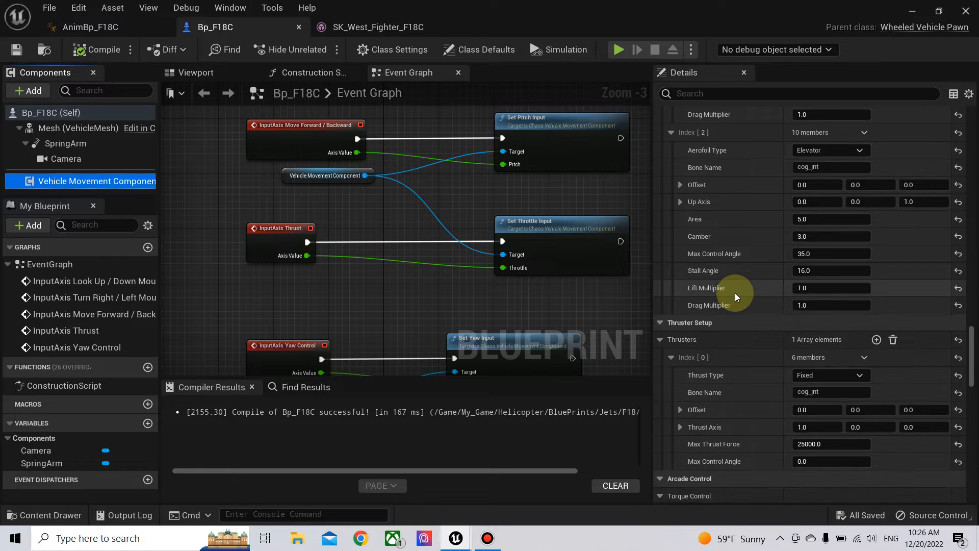
pyautogui.scroll(-5, 729, 291)
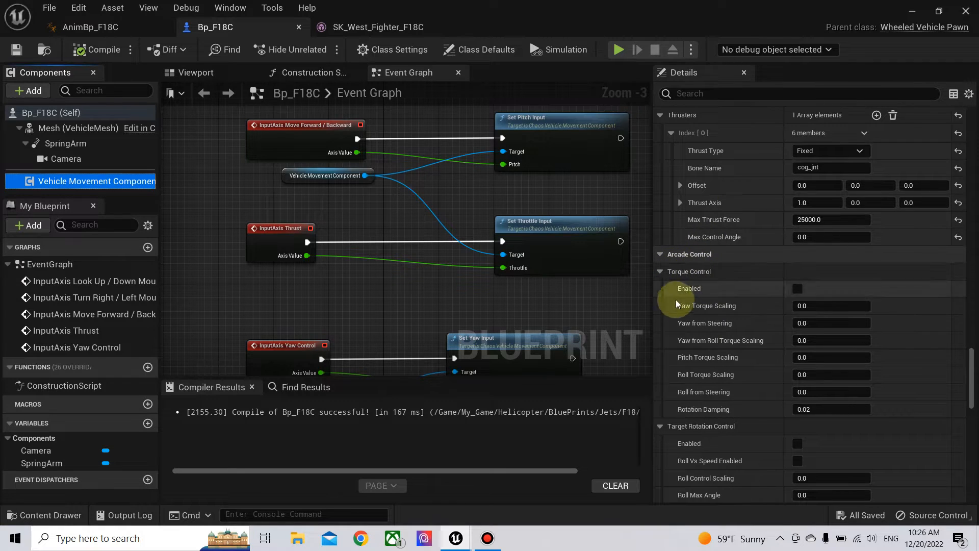
pyautogui.click(798, 288)
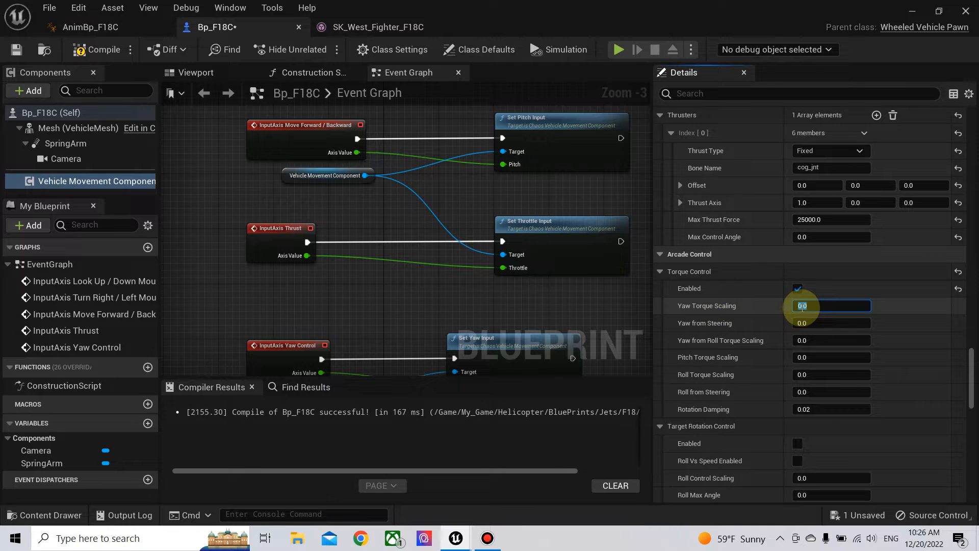
# In Torque Control, set Yaw Torque Scaling, Pitch Torque Scaling and Roll from Steering to 1.0.
pyautogui.scroll(-2, 765, 320)
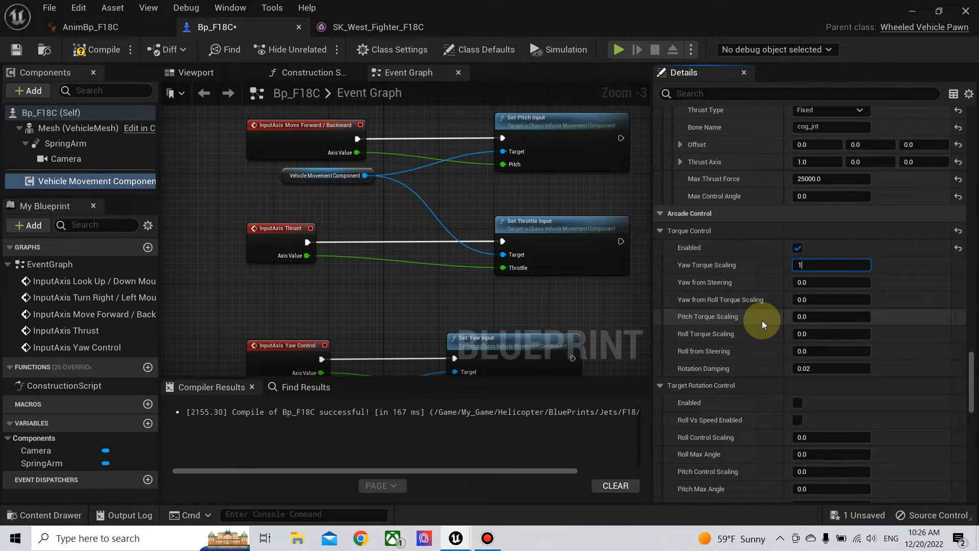
pyautogui.click(722, 267)
pyautogui.click(816, 316)
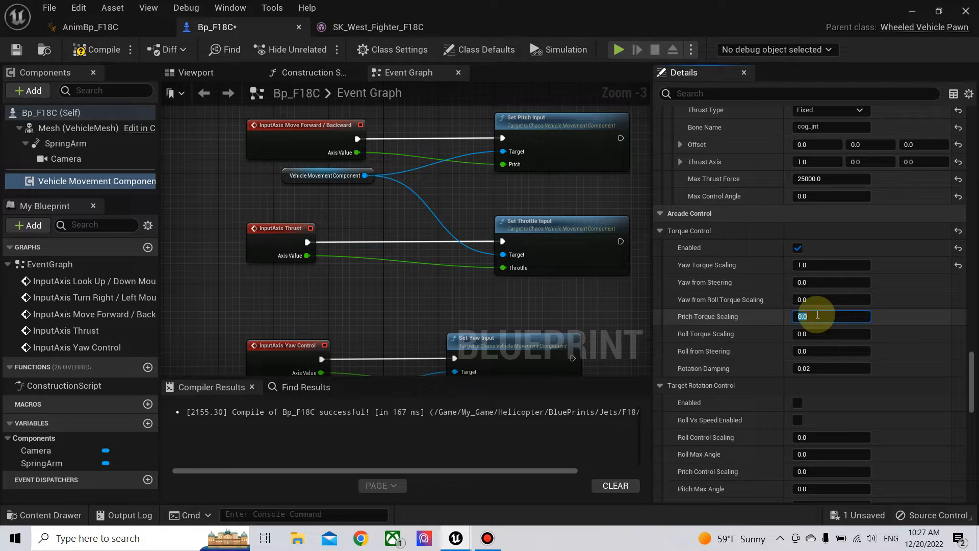
pyautogui.write('1')
pyautogui.click(810, 350)
pyautogui.write('1')
# Set the Torque Control Rotation Damping to 1.0 and compile the jet blueprint.
pyautogui.click(812, 369)
pyautogui.write('1')
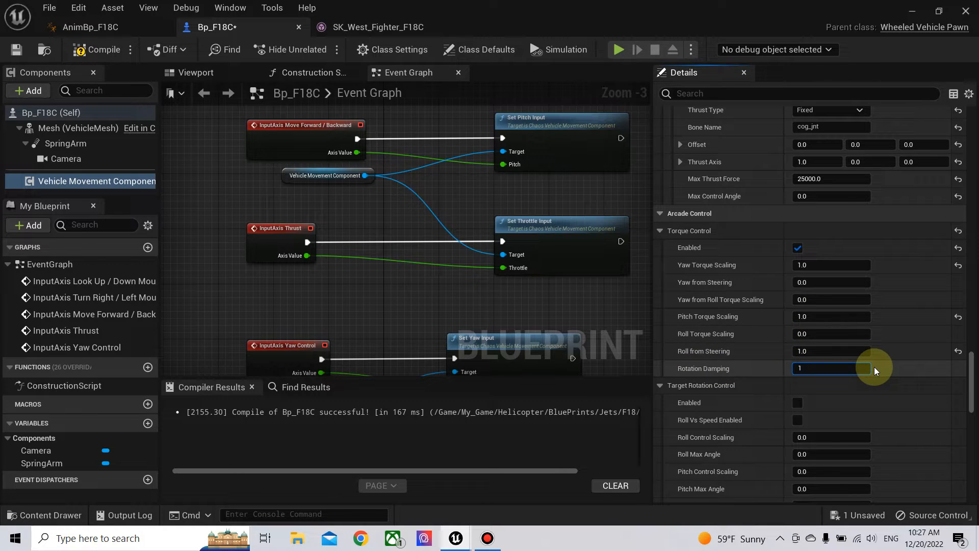
pyautogui.press('Return')
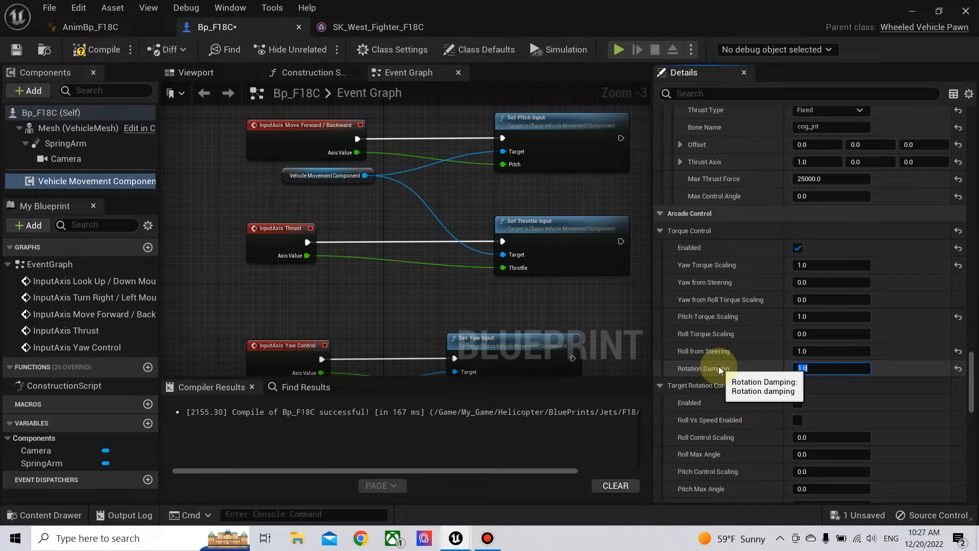
pyautogui.click(86, 46)
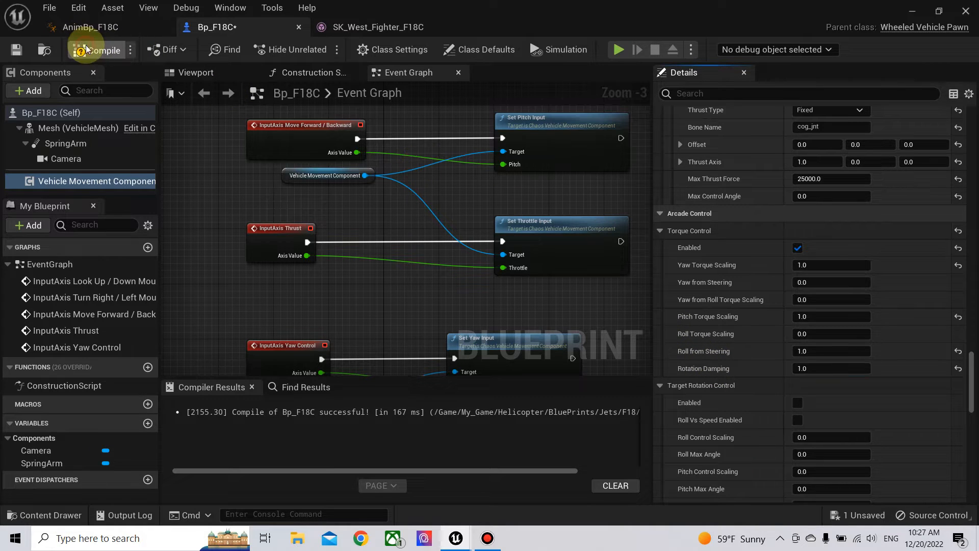
# Review the Vehicle Movement Component's settings from Torque Control through Movement Component, and the yaw control nodes.
pyautogui.click(101, 190)
pyautogui.scroll(-4, 714, 286)
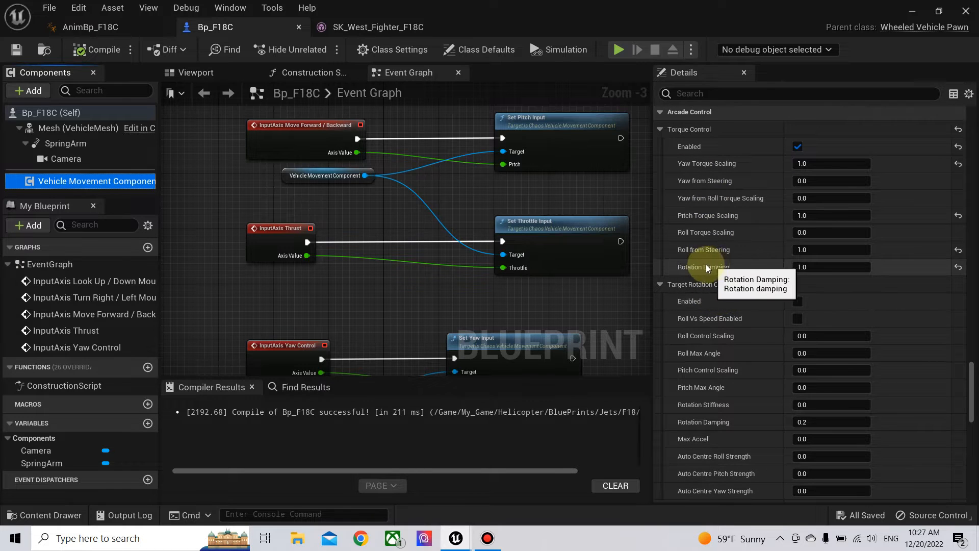
pyautogui.scroll(-3, 733, 266)
pyautogui.scroll(-12, 733, 265)
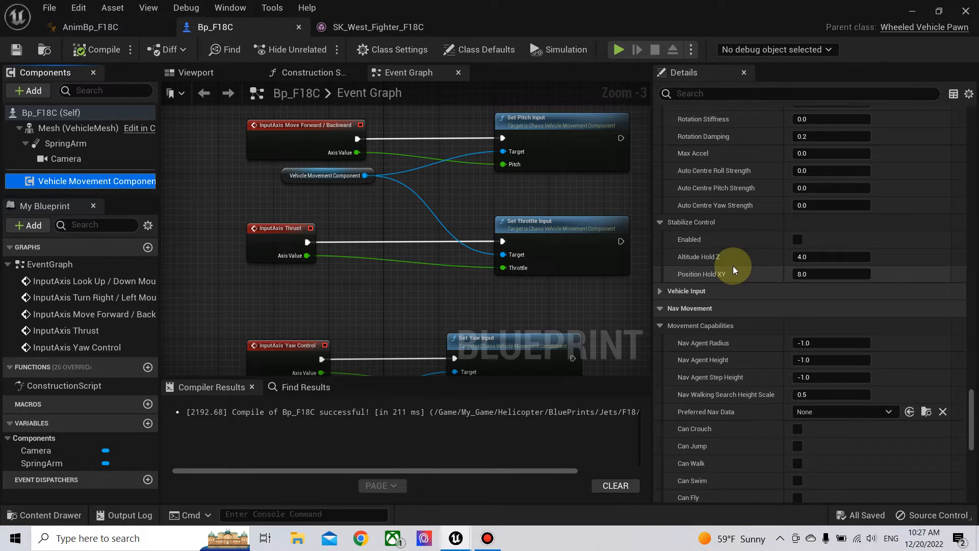
pyautogui.scroll(-8, 733, 265)
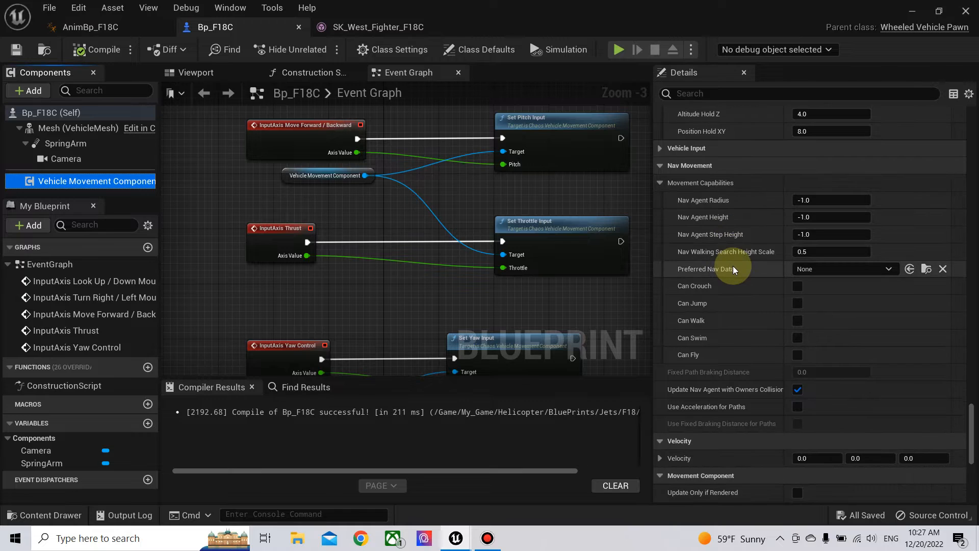
pyautogui.moveTo(467, 314); pyautogui.dragTo(515, 244, button='right')
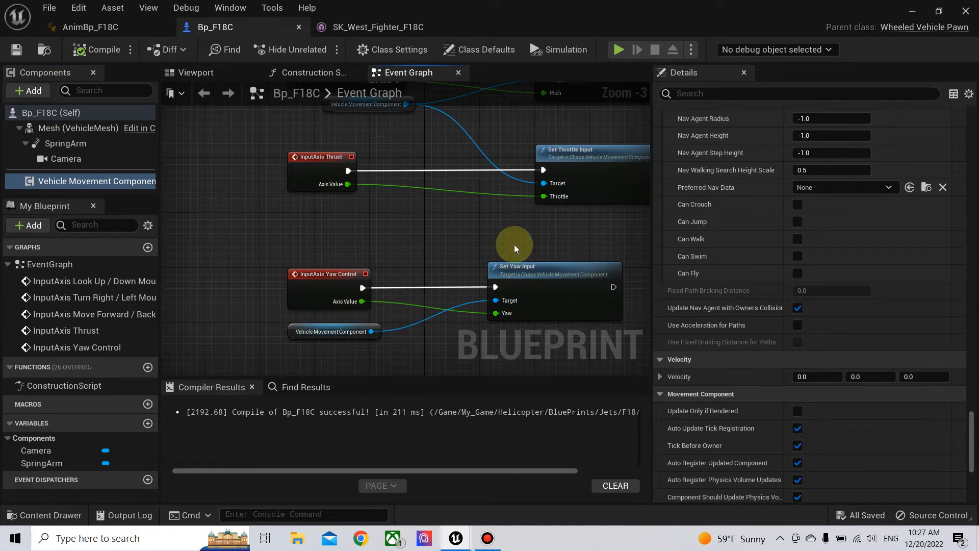
# Return to the level editor and delete the Bp_F18 jet from the map.
pyautogui.click(912, 10)
pyautogui.moveTo(473, 294); pyautogui.dragTo(473, 294, button='right')
pyautogui.click(465, 196)
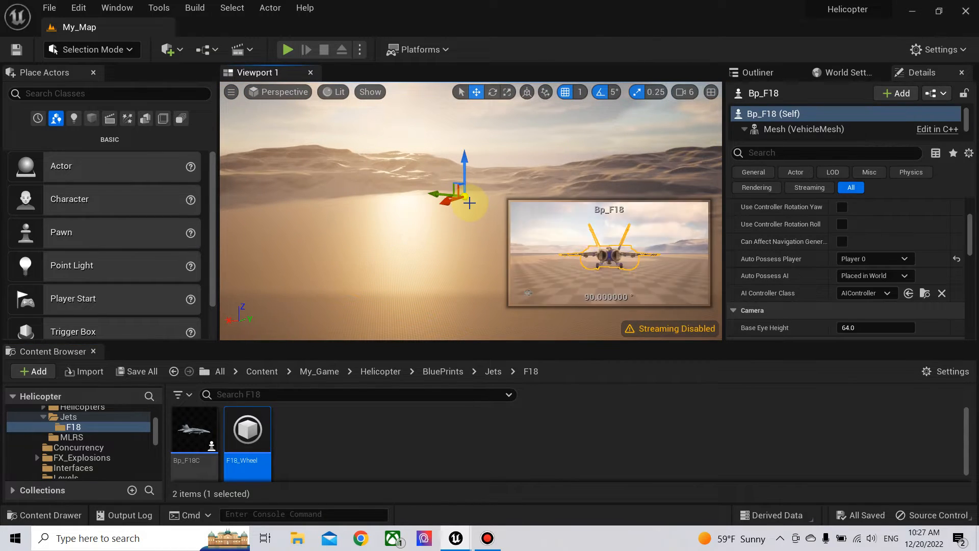
pyautogui.press('Delete')
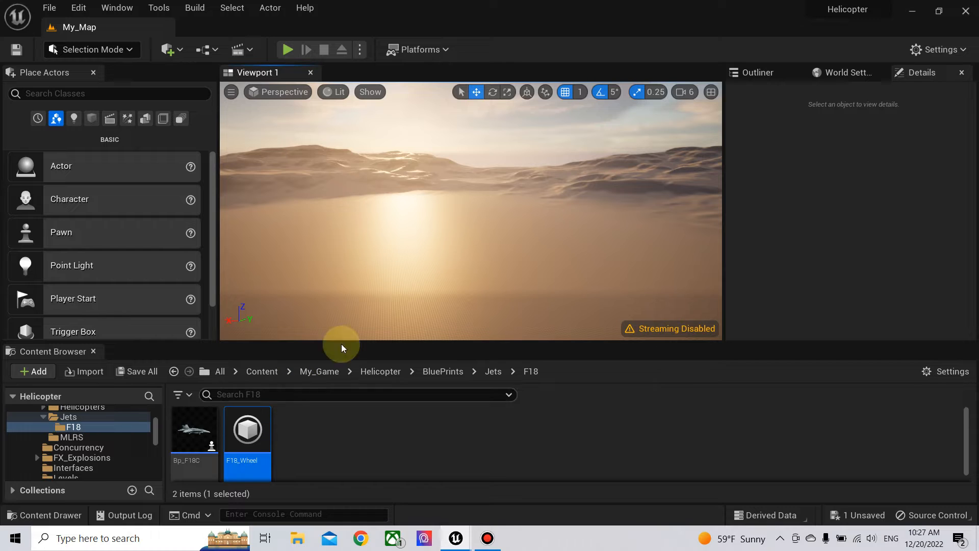
# Place the Bp_F18C blueprint in the level on the flat desert ground.
pyautogui.moveTo(375, 308); pyautogui.dragTo(375, 307, button='right')
pyautogui.press('w')
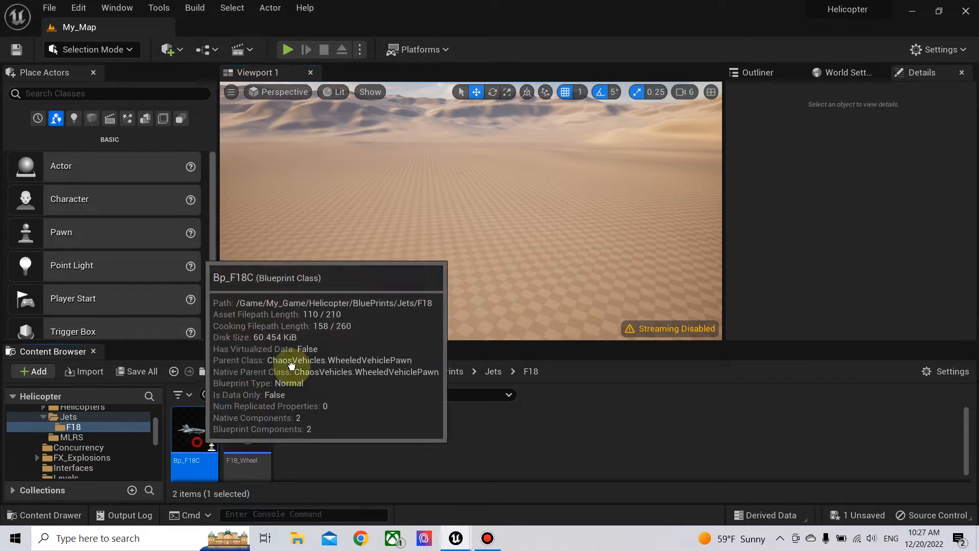
pyautogui.moveTo(491, 236); pyautogui.dragTo(489, 235)
pyautogui.moveTo(446, 280); pyautogui.dragTo(423, 311, button='right')
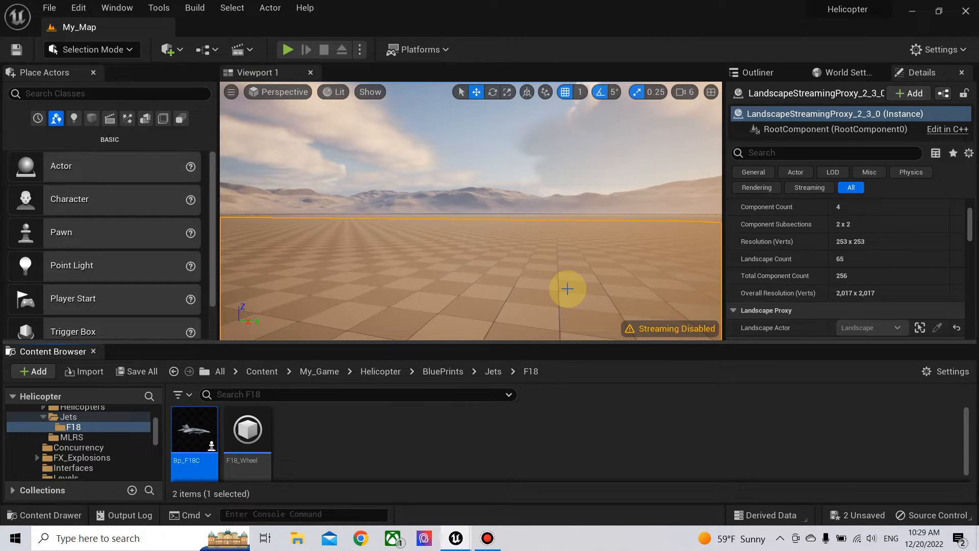
# Play the level full screen, test the jet's controls, and stop the simulation.
pyautogui.hotkey('alt', 'p')
pyautogui.click(566, 288)
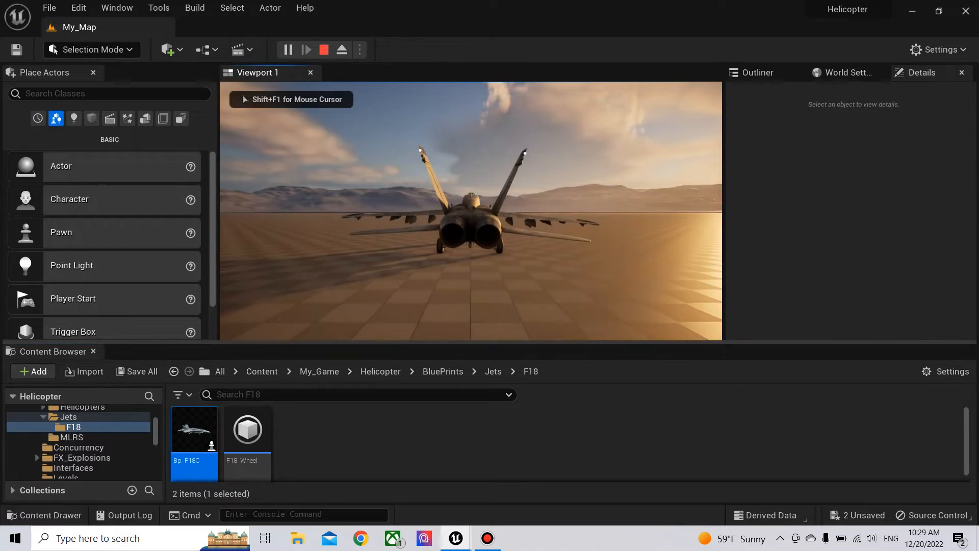
pyautogui.press('F11')
pyautogui.click(490, 275)
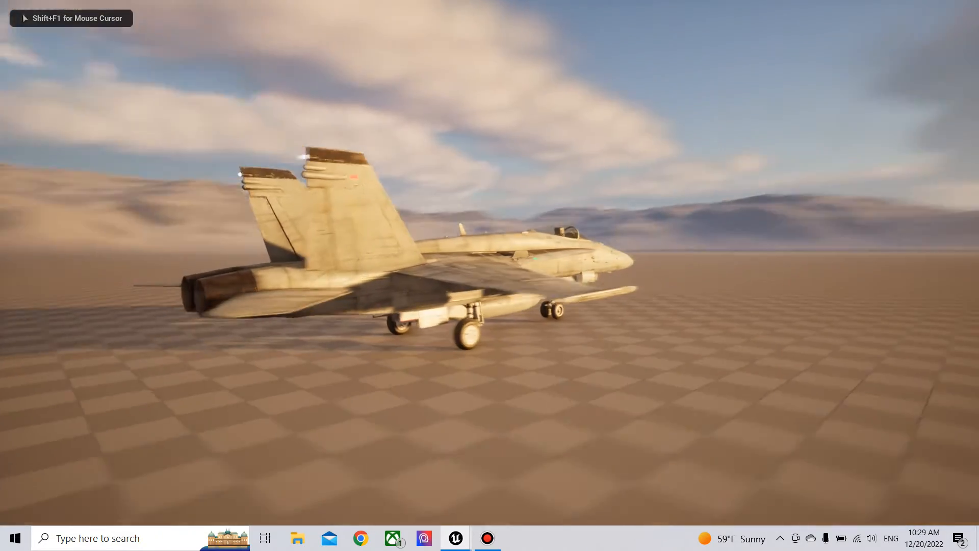
pyautogui.press('w')
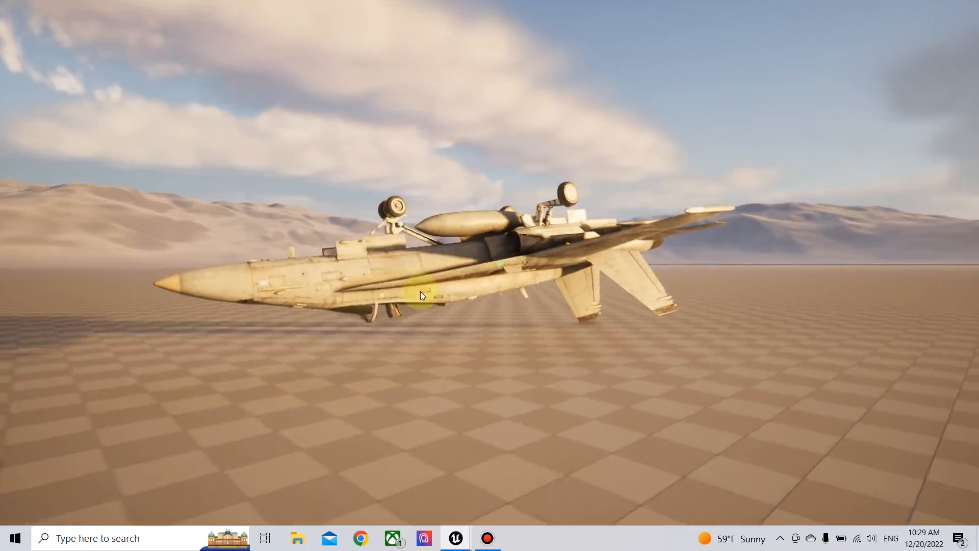
pyautogui.press('Escape')
# Reopen the Bp_F18C blueprint and set the Area of the Elevator aerofoil to 2.0.
pyautogui.click(524, 443)
pyautogui.moveTo(464, 540)
pyautogui.click(505, 482)
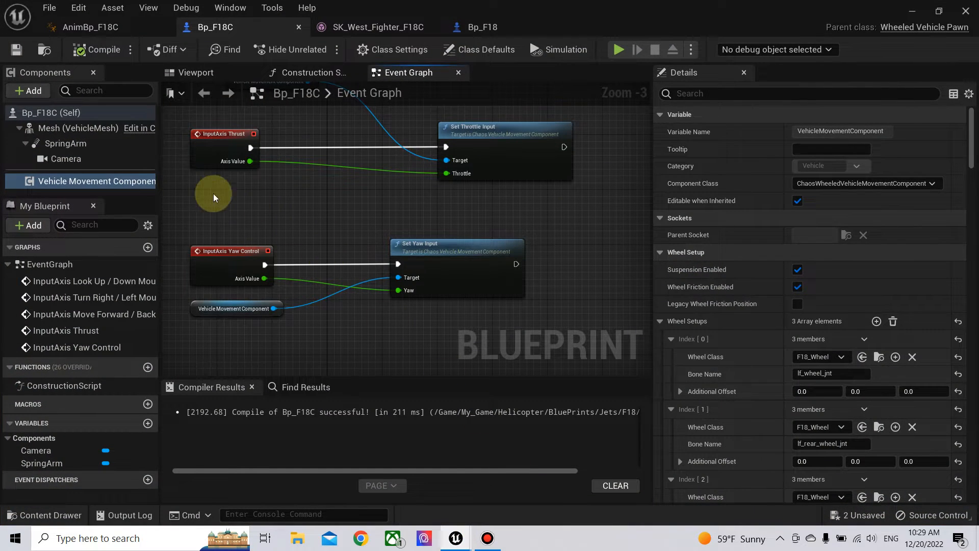
pyautogui.scroll(-10, 749, 360)
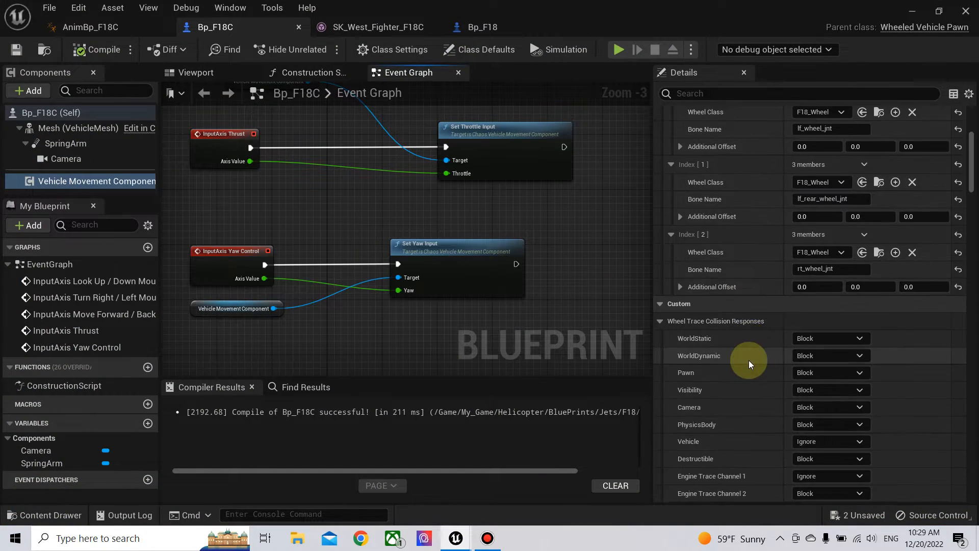
pyautogui.moveTo(968, 185); pyautogui.dragTo(971, 357)
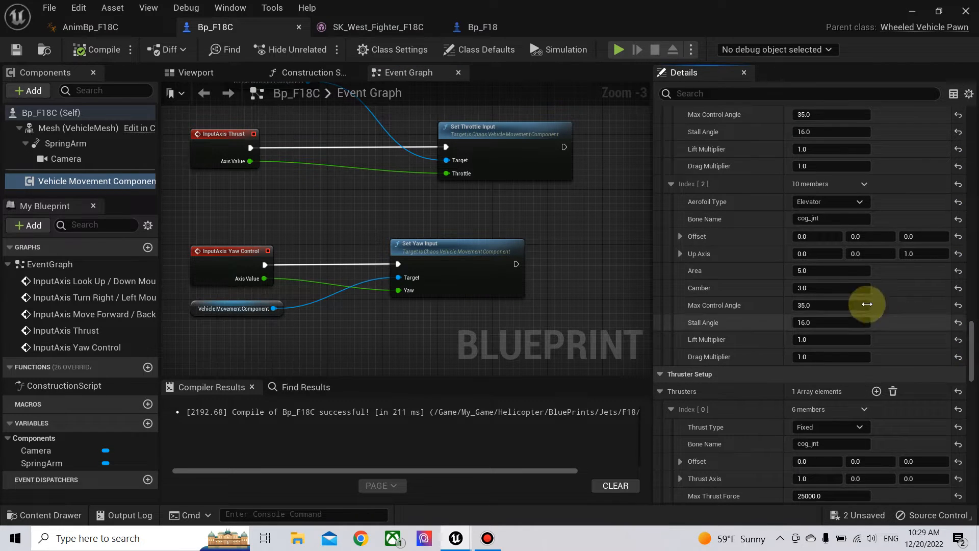
pyautogui.scroll(2, 824, 279)
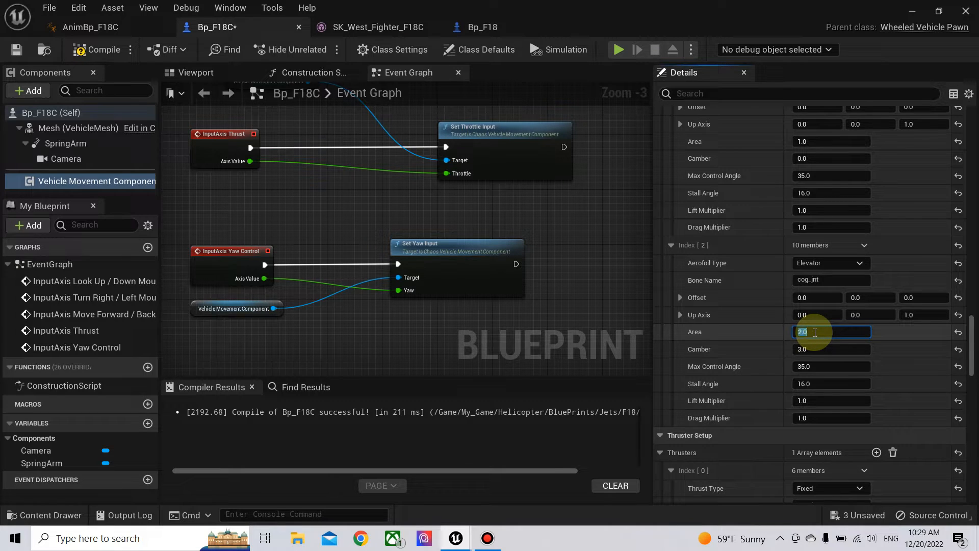
# Set the Area of the Wing aerofoil to 10.0 and compile the blueprint.
pyautogui.scroll(4, 741, 319)
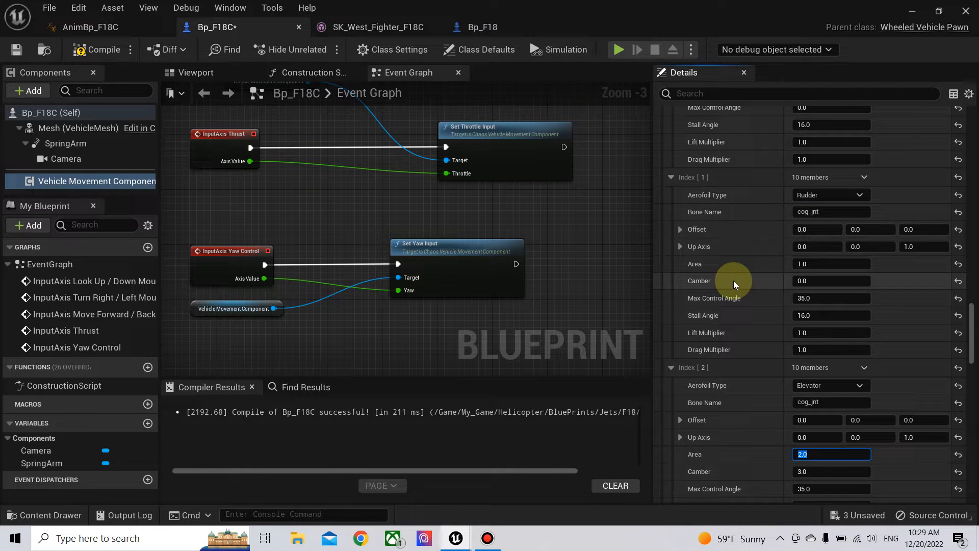
pyautogui.scroll(4, 733, 281)
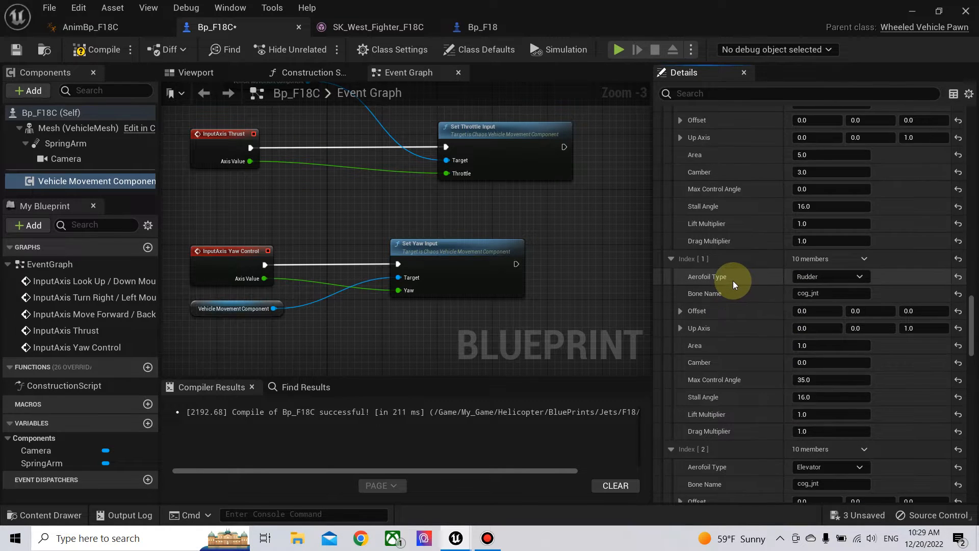
pyautogui.click(819, 198)
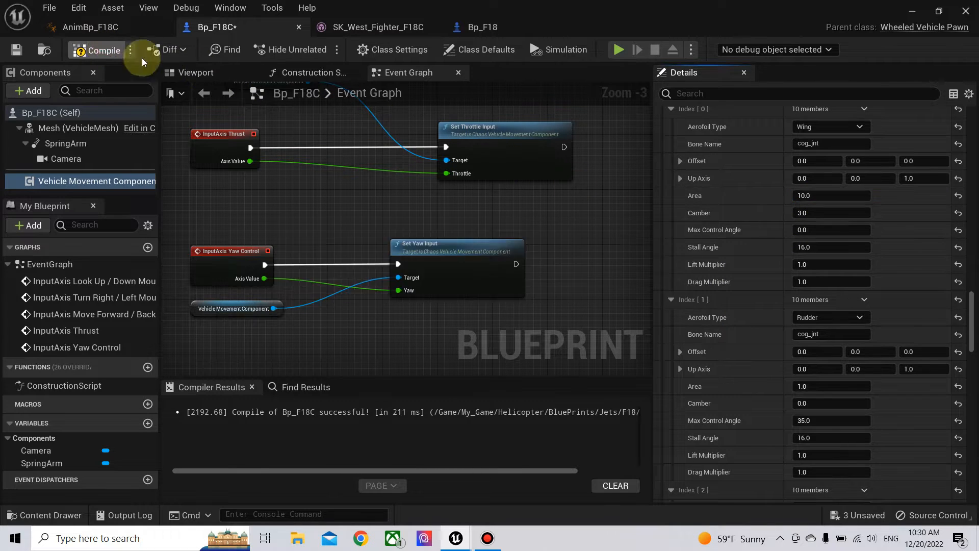
pyautogui.click(106, 183)
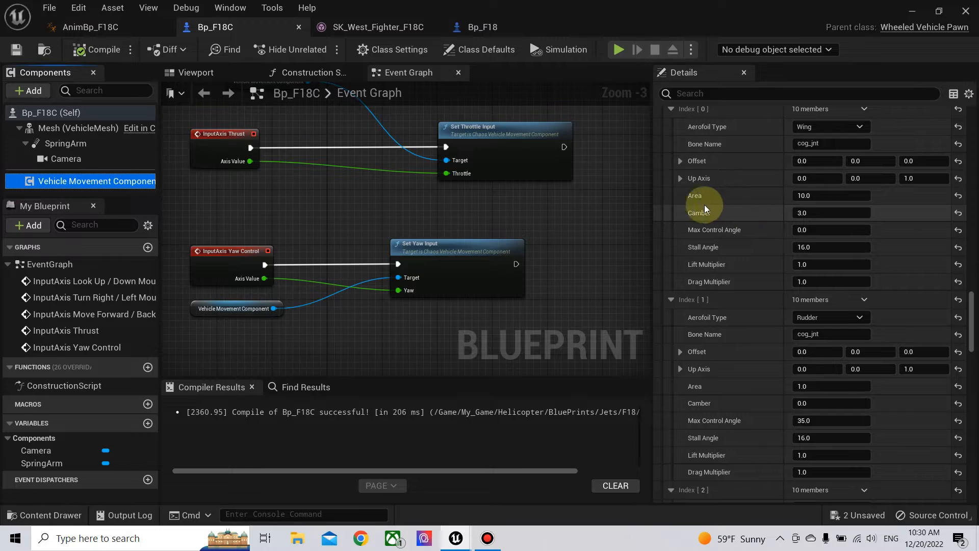
# Play the level again to test the jet's takeoff and pitch response, and stop the simulation.
pyautogui.click(912, 11)
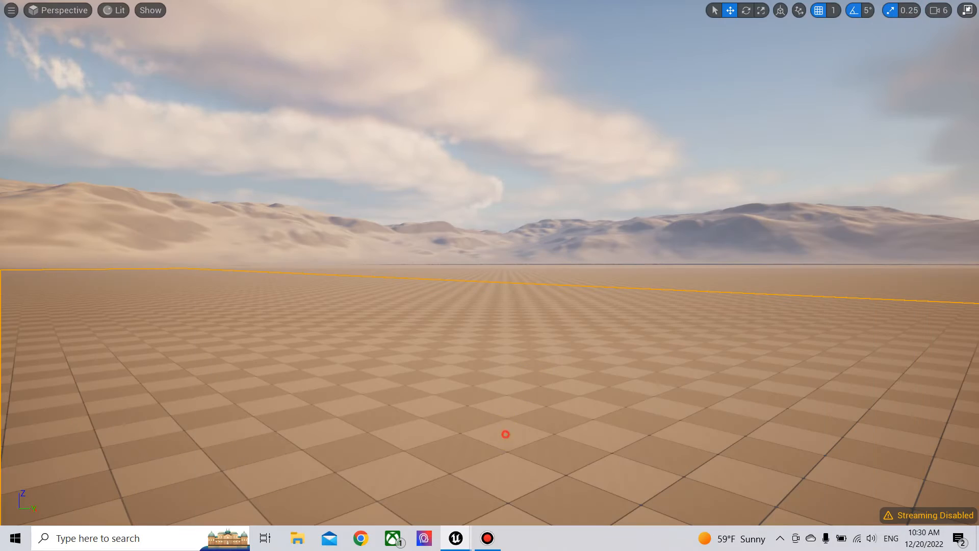
pyautogui.hotkey('alt', 'p')
pyautogui.click(506, 435)
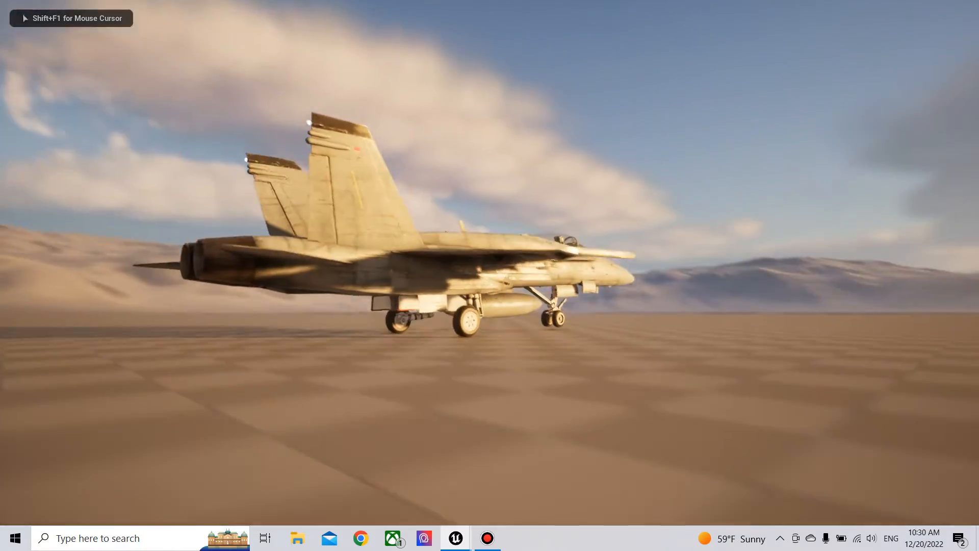
pyautogui.press('s')
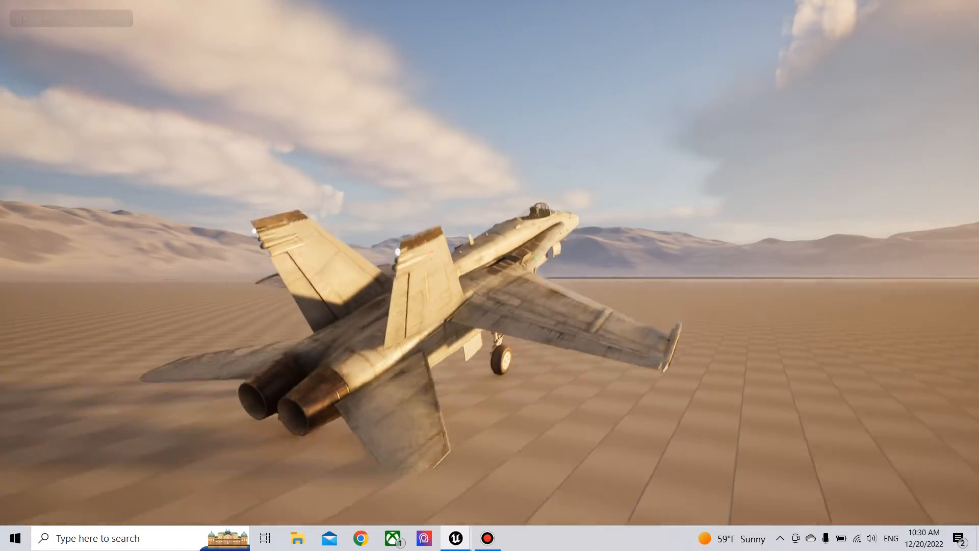
pyautogui.press('Escape')
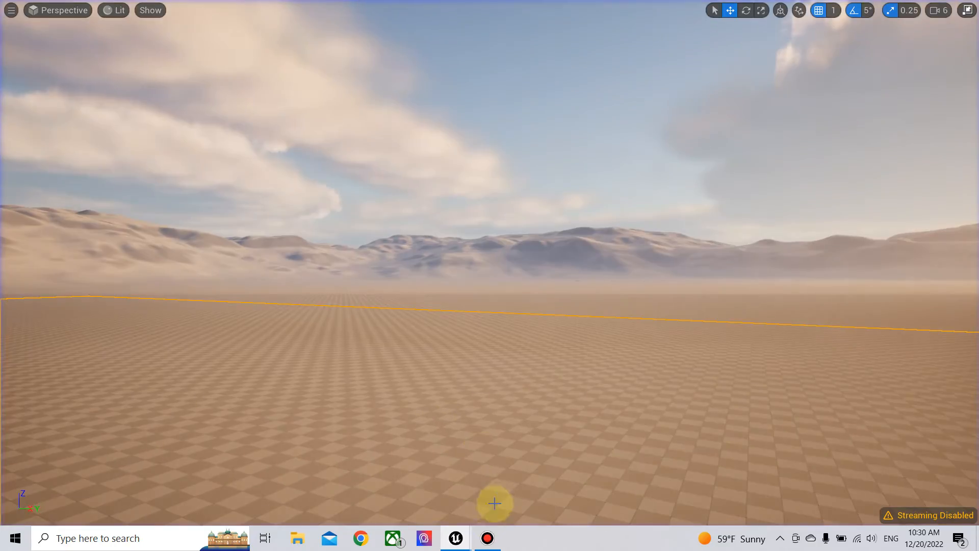
# In Bp_F18C, find the mass settings, enable Center Of Mass Override with X at 25.0, and compile.
pyautogui.click(457, 540)
pyautogui.click(511, 481)
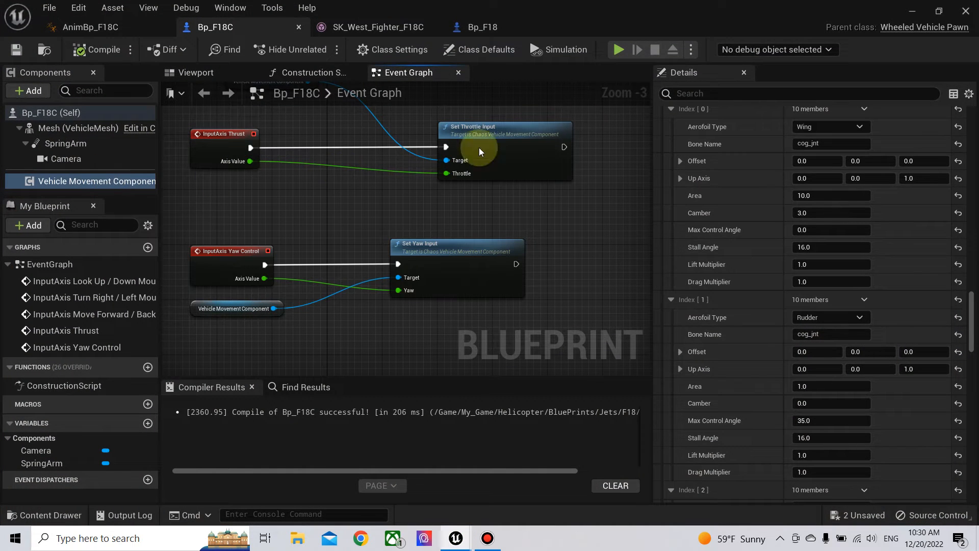
pyautogui.write('mass')
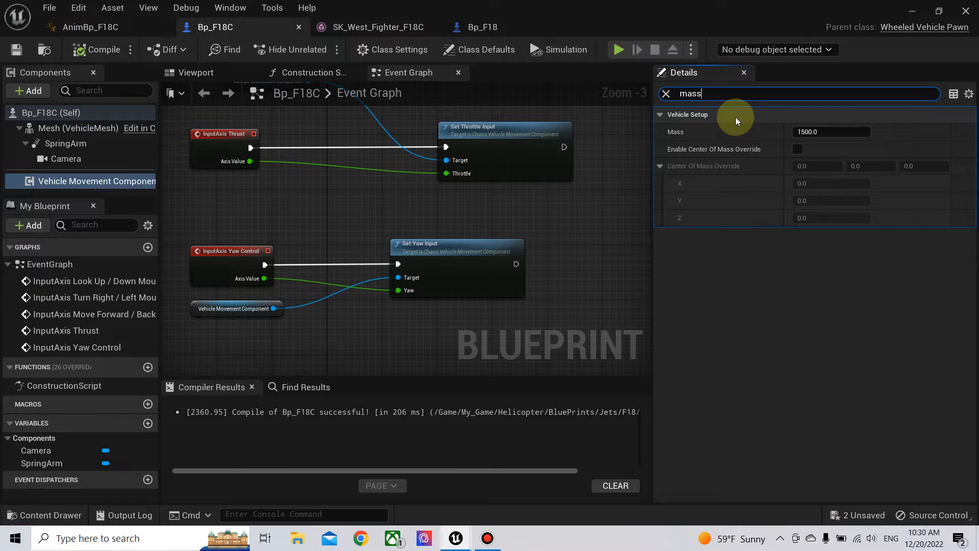
pyautogui.click(796, 149)
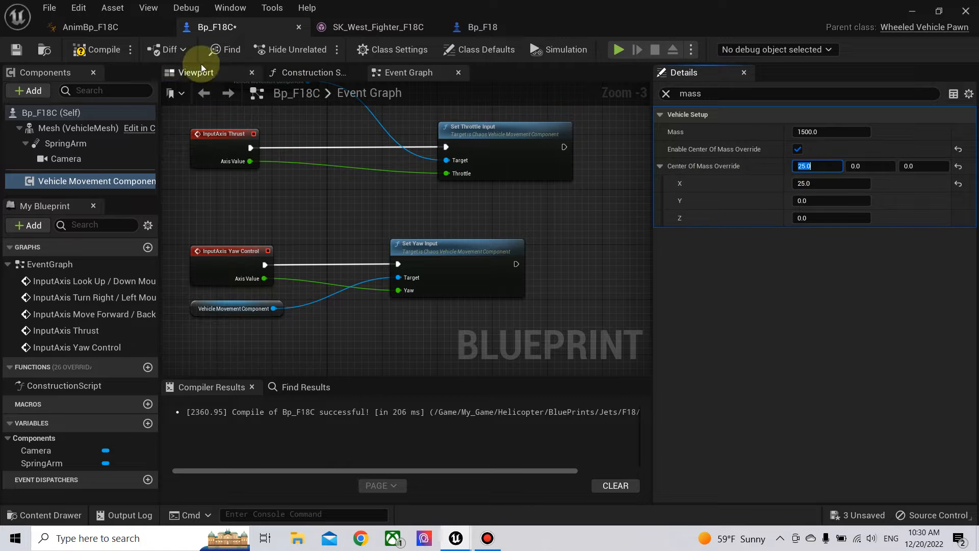
pyautogui.click(99, 51)
# Play the level and test-fly the jet with the center of mass override.
pyautogui.click(913, 11)
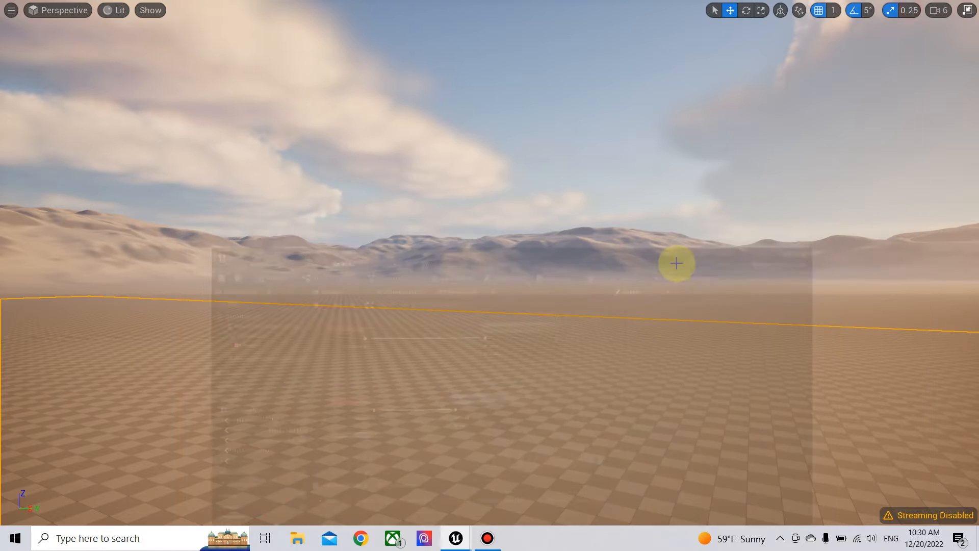
pyautogui.hotkey('alt', 'p')
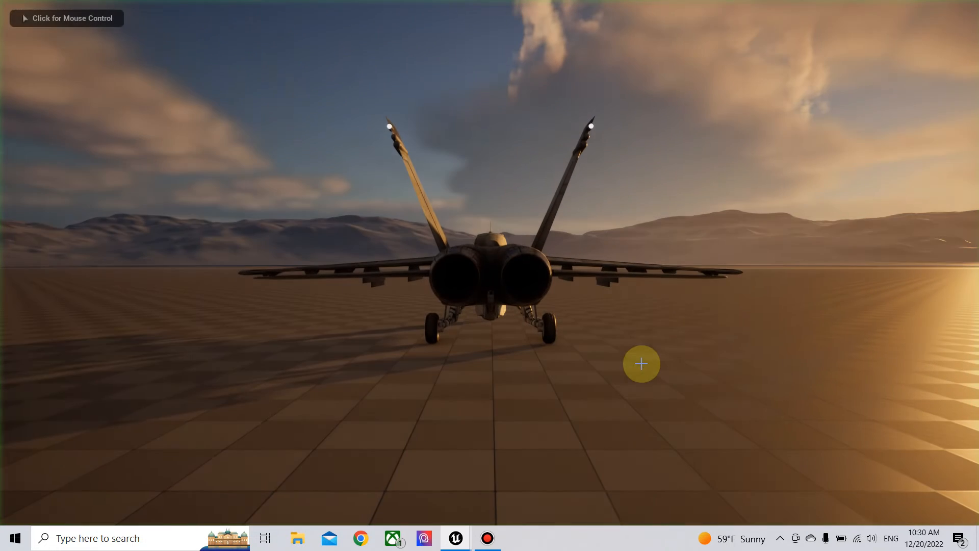
pyautogui.click(641, 364)
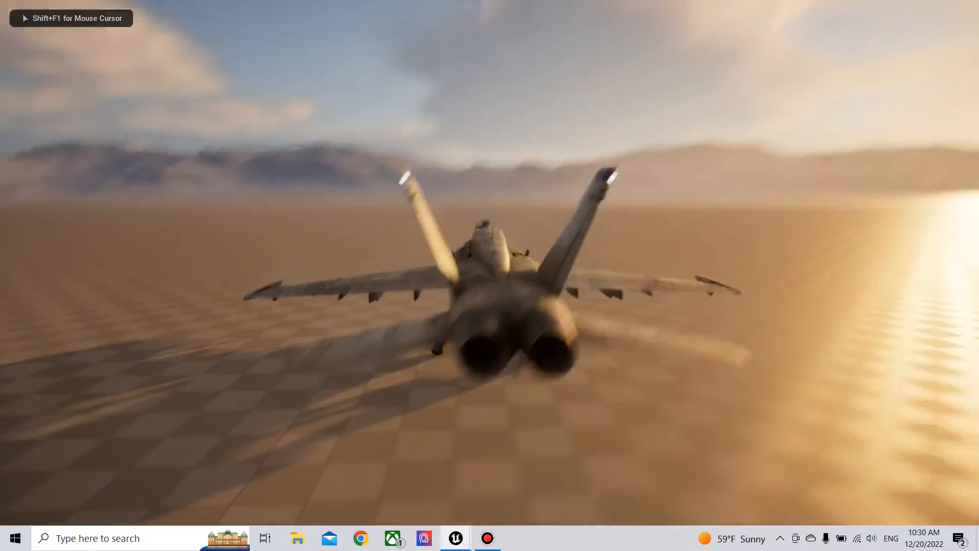
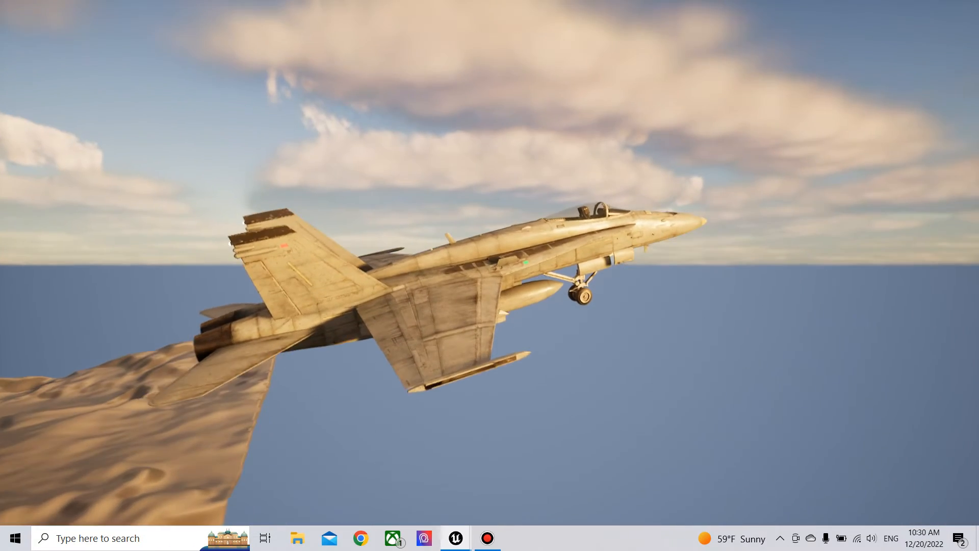
# Stop the flight test and add a Move Right / Left axis event below the yaw control nodes in Bp_F18C's Event Graph.
pyautogui.press('Escape')
pyautogui.click(520, 490)
pyautogui.moveTo(330, 196); pyautogui.dragTo(431, 164, button='right')
pyautogui.moveTo(348, 297); pyautogui.dragTo(411, 307, button='right')
pyautogui.rightClick(372, 314)
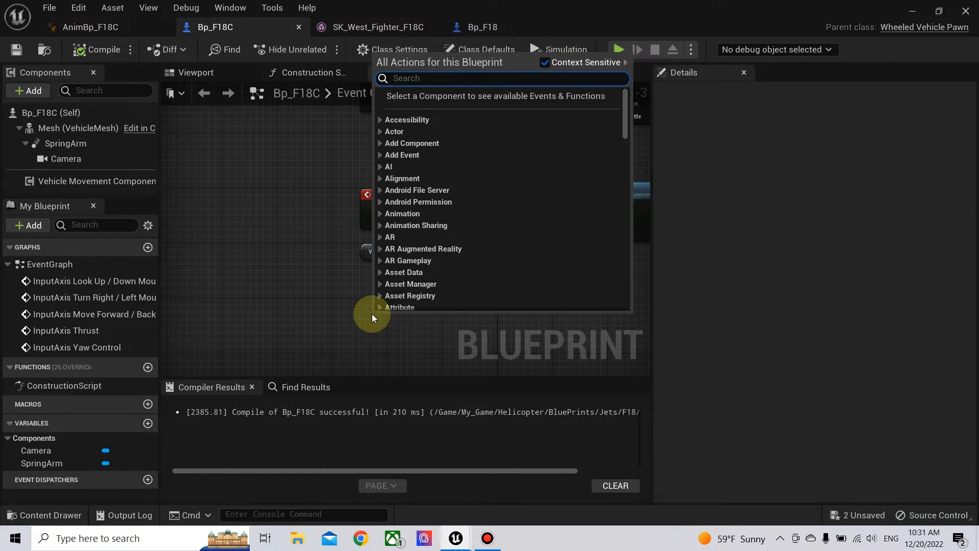
pyautogui.write('move ri')
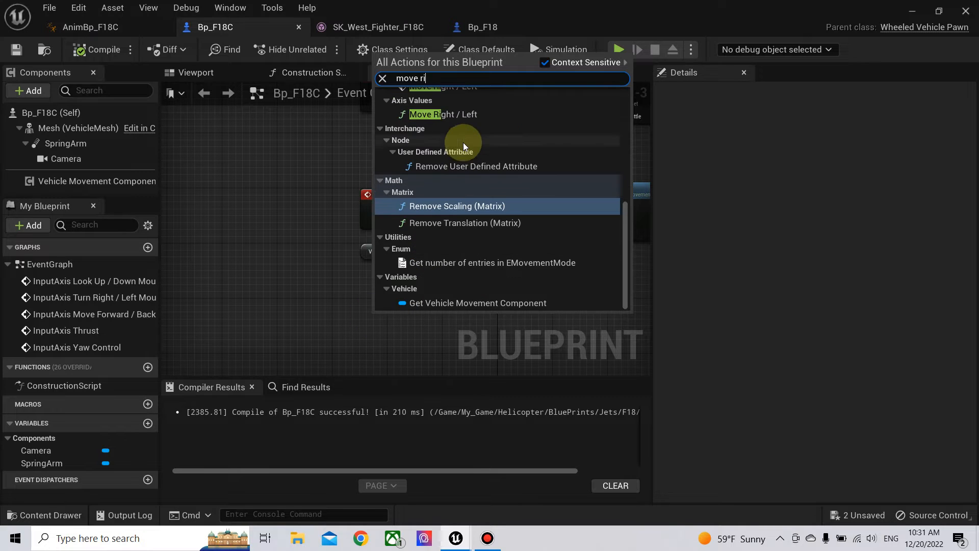
pyautogui.scroll(3, 463, 143)
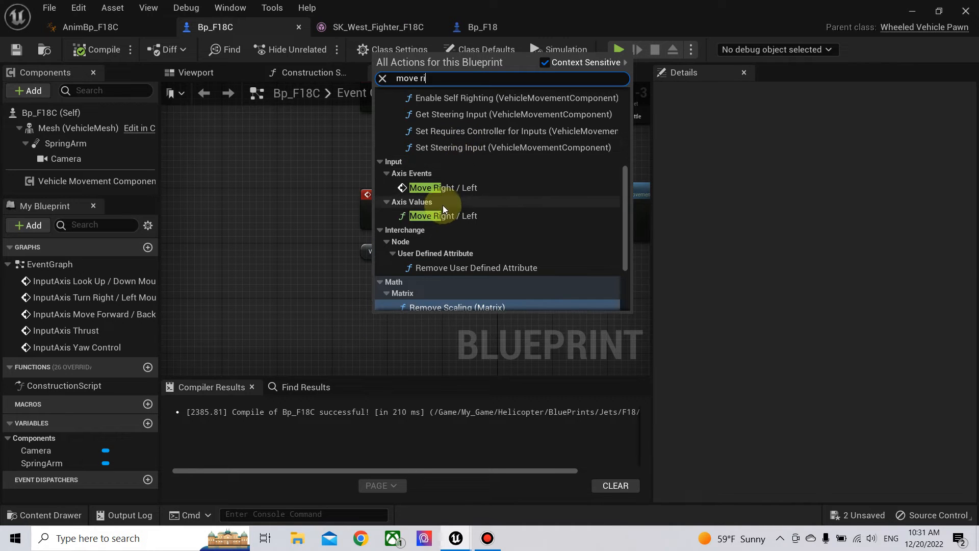
pyautogui.click(443, 188)
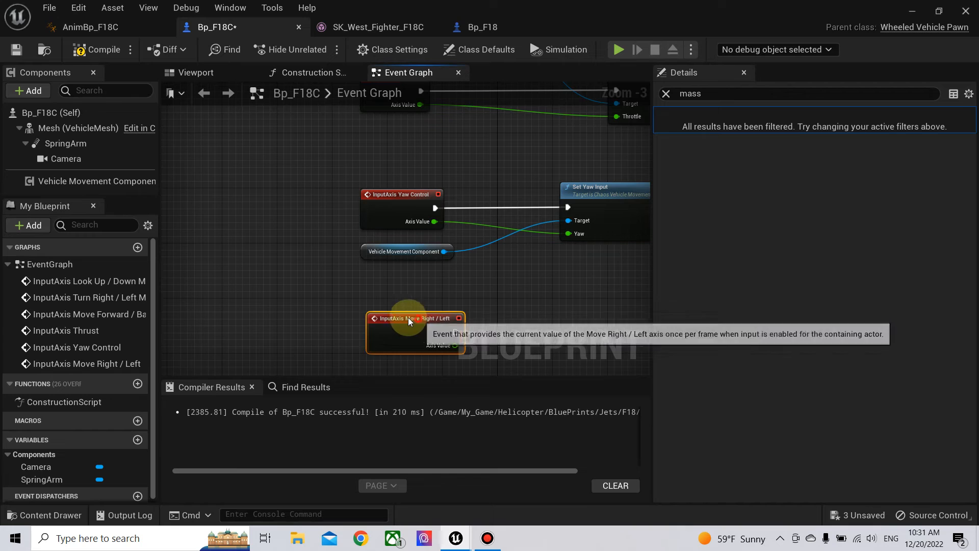
pyautogui.moveTo(409, 317); pyautogui.dragTo(403, 291)
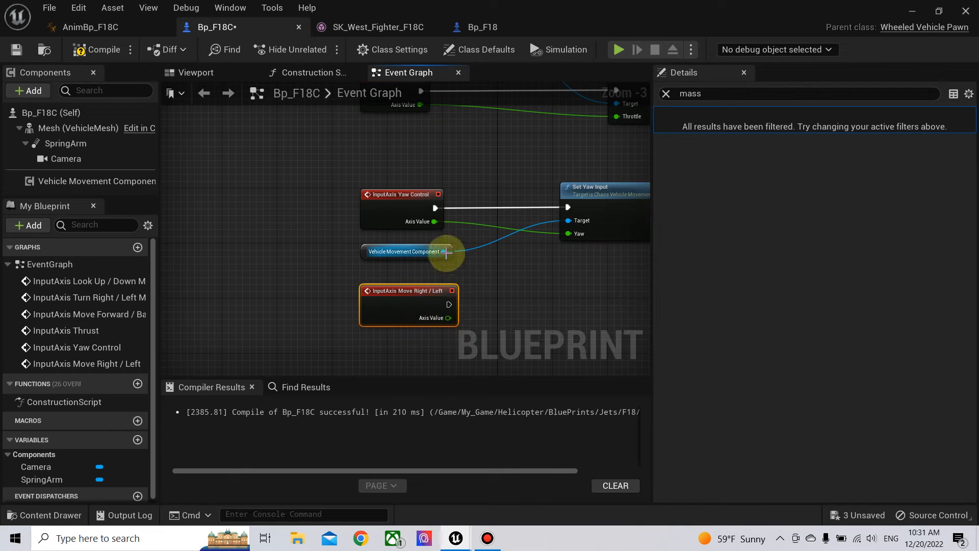
# Add a Set Roll Input node from the Vehicle Movement Component, wire it to the Move Right / Left event's execution and Axis Value, and compile.
pyautogui.moveTo(517, 311); pyautogui.dragTo(518, 308)
pyautogui.write('set roll')
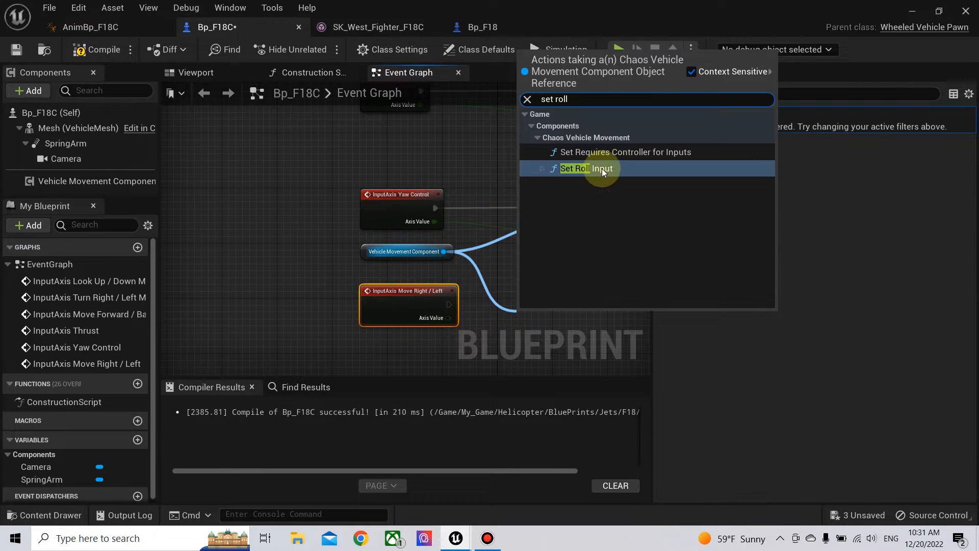
pyautogui.click(602, 169)
pyautogui.moveTo(573, 304); pyautogui.dragTo(570, 324)
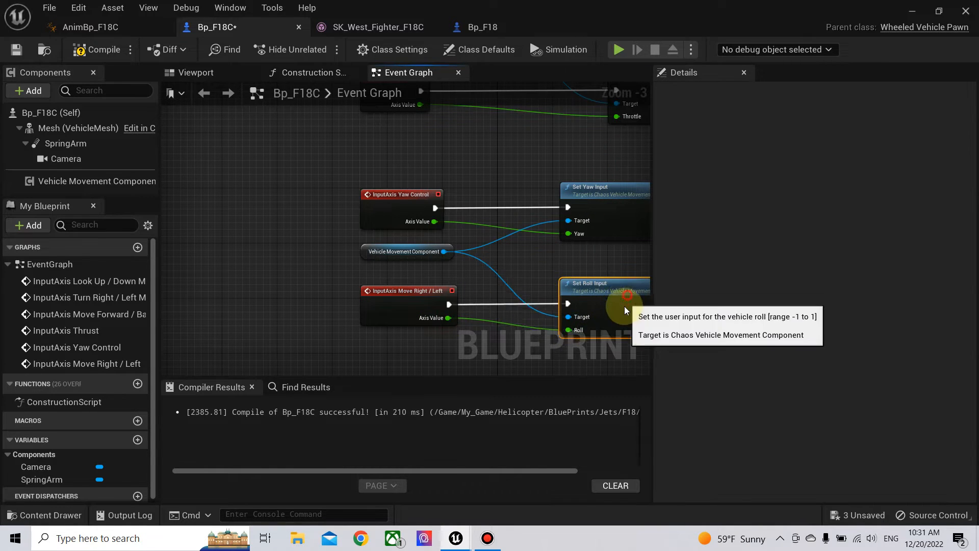
pyautogui.moveTo(626, 301); pyautogui.dragTo(626, 308)
pyautogui.click(103, 56)
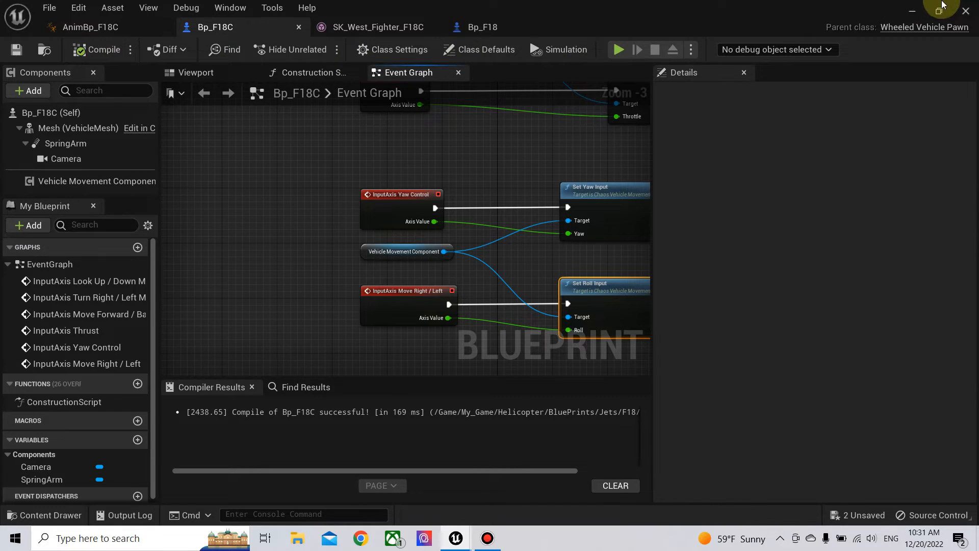
# Play the level to test the jet's roll control in flight, and stop the simulation.
pyautogui.click(921, 12)
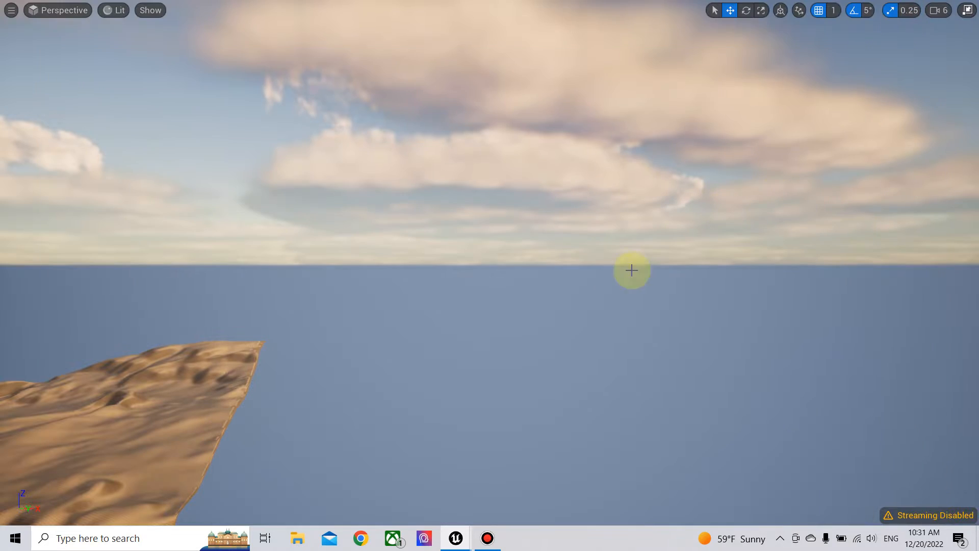
pyautogui.hotkey('alt', 'p')
pyautogui.click(560, 379)
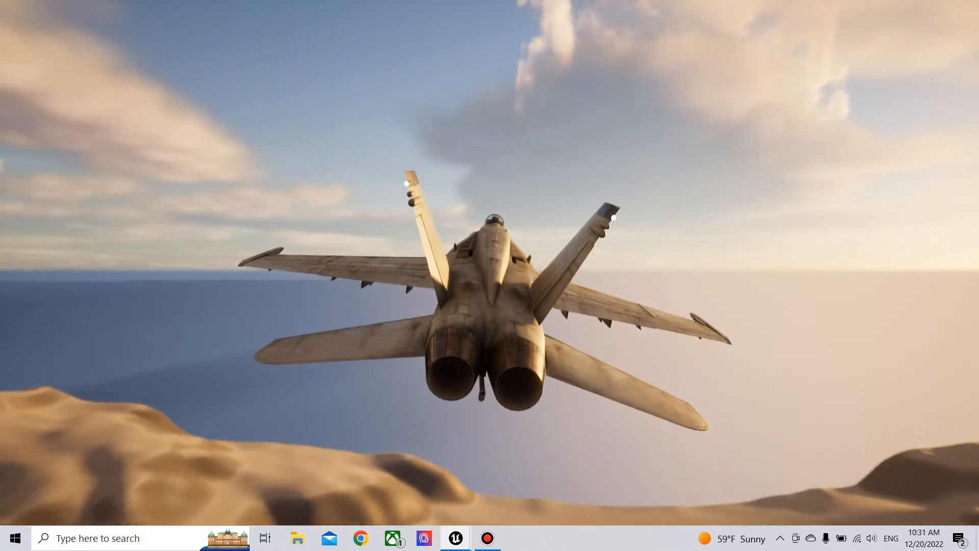
pyautogui.press('Escape')
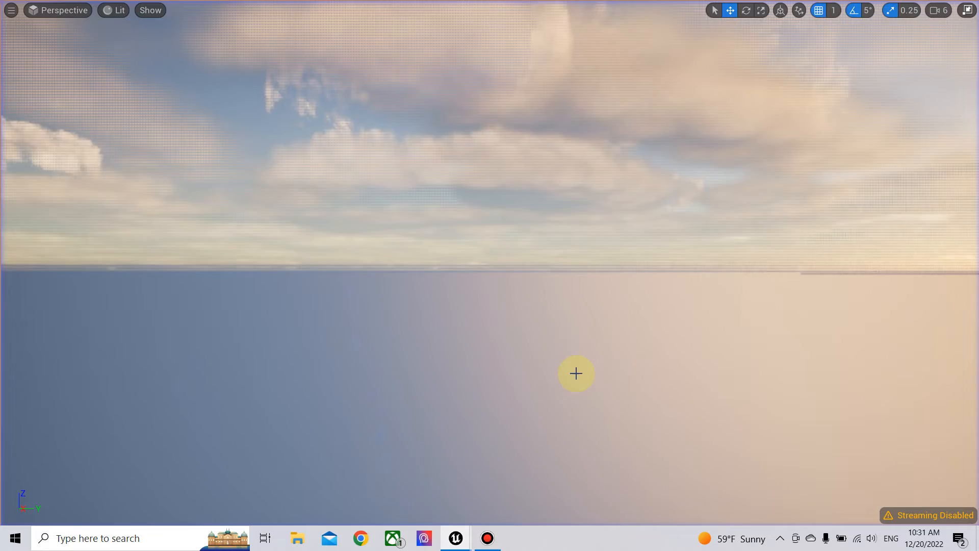
# Set the X value of the vehicle movement component's Center Of Mass Override to 10.0 and compile Bp_F18C.
pyautogui.click(522, 468)
pyautogui.moveTo(458, 332); pyautogui.dragTo(323, 287, button='right')
pyautogui.moveTo(393, 222); pyautogui.dragTo(360, 270, button='right')
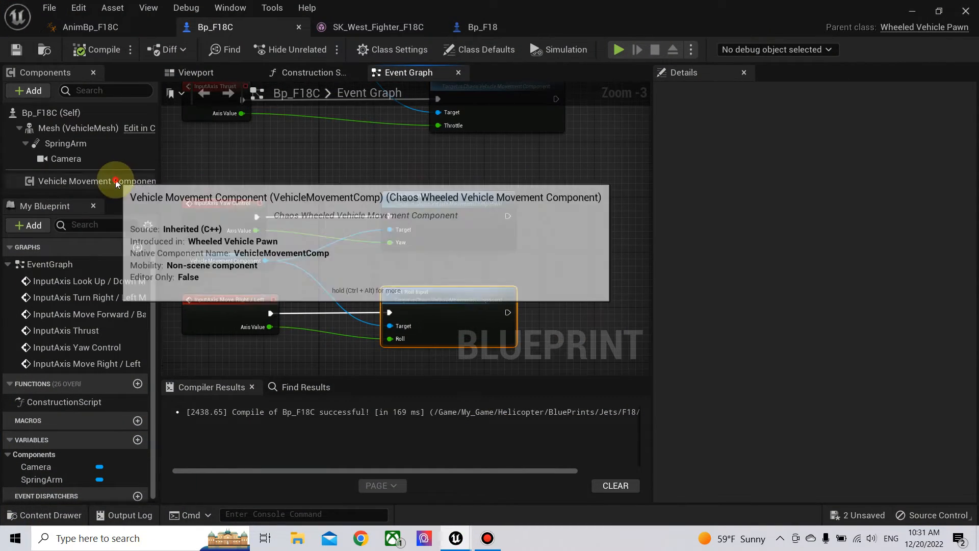
pyautogui.click(117, 181)
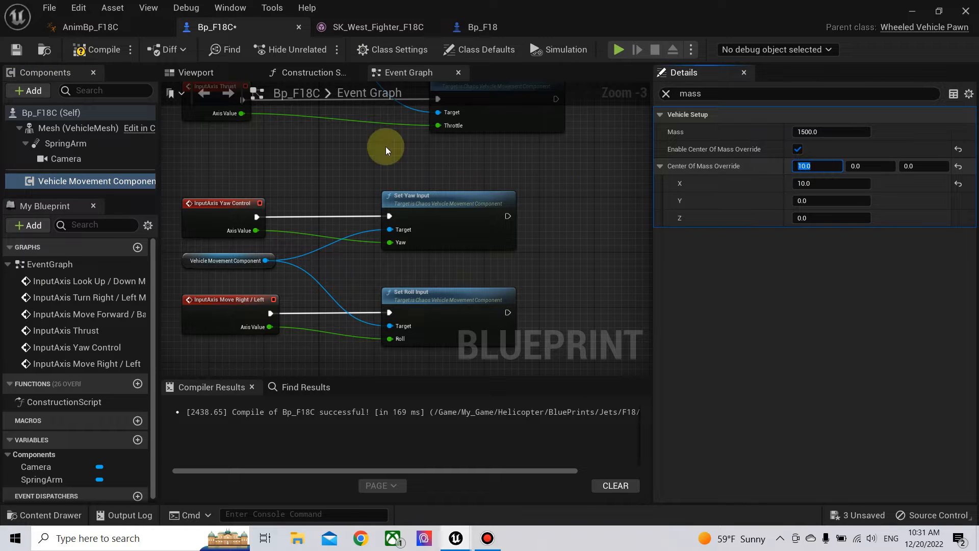
pyautogui.click(116, 55)
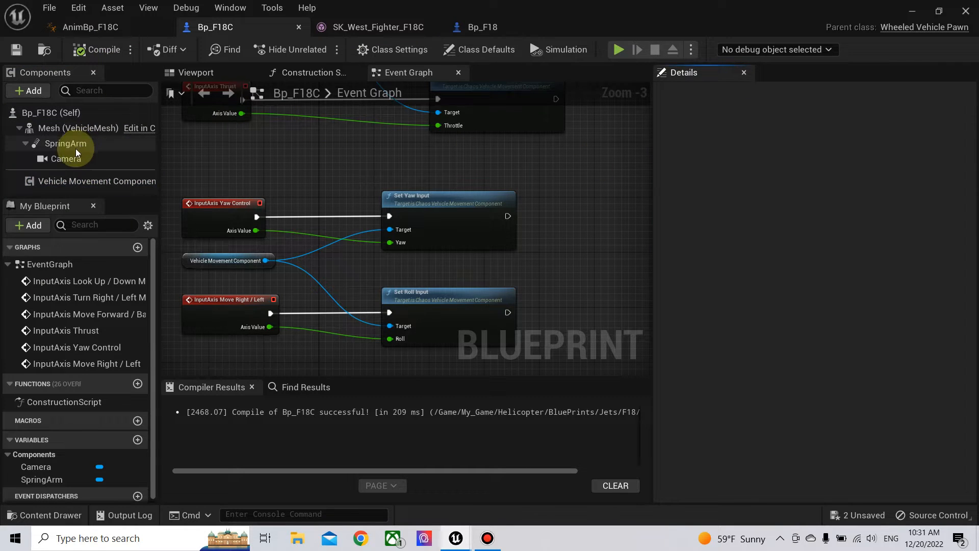
# With the vehicle movement component's property filter cleared, try -1.0 as the Rudder aerofoil's Camber, restore it to 0.0, and compile.
pyautogui.click(76, 181)
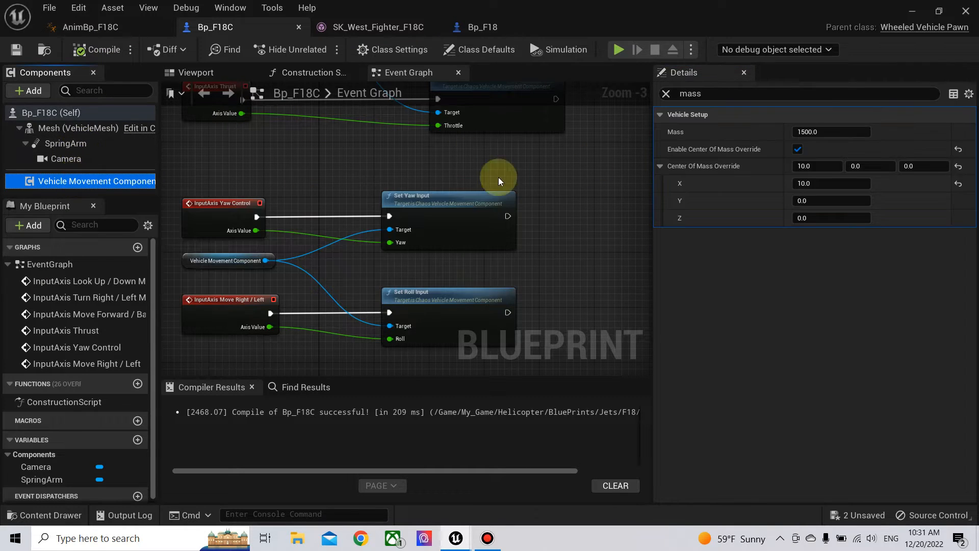
pyautogui.click(666, 94)
pyautogui.scroll(-5, 758, 298)
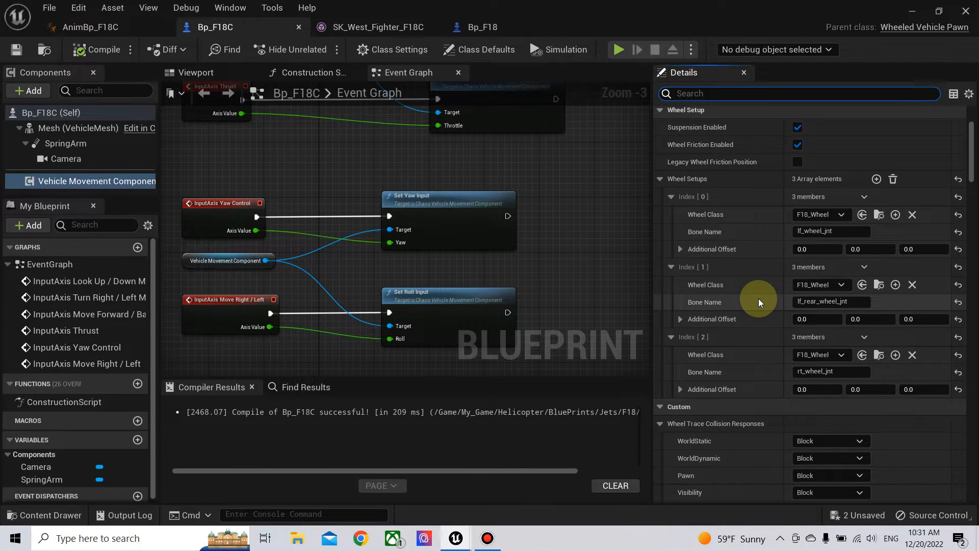
pyautogui.scroll(-5, 758, 298)
pyautogui.scroll(-15, 758, 299)
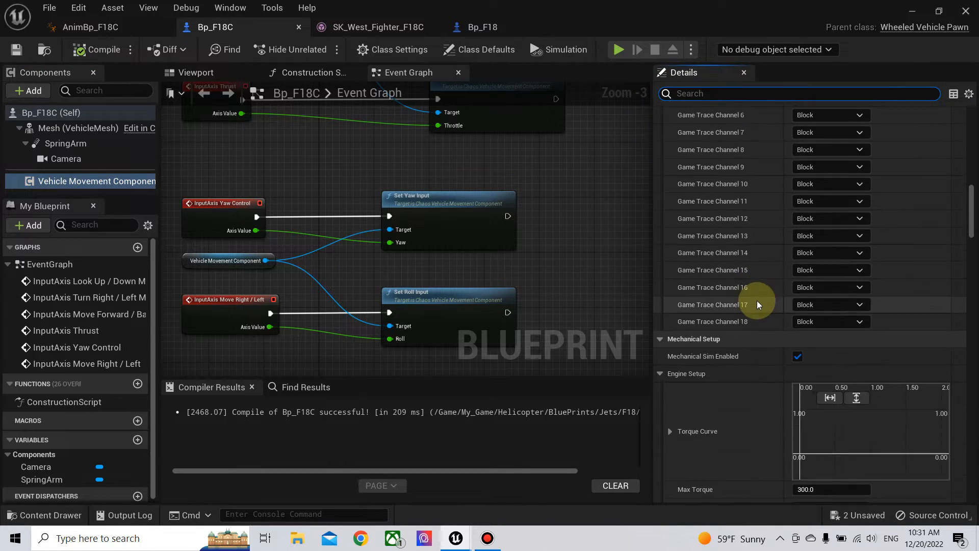
pyautogui.scroll(-15, 754, 301)
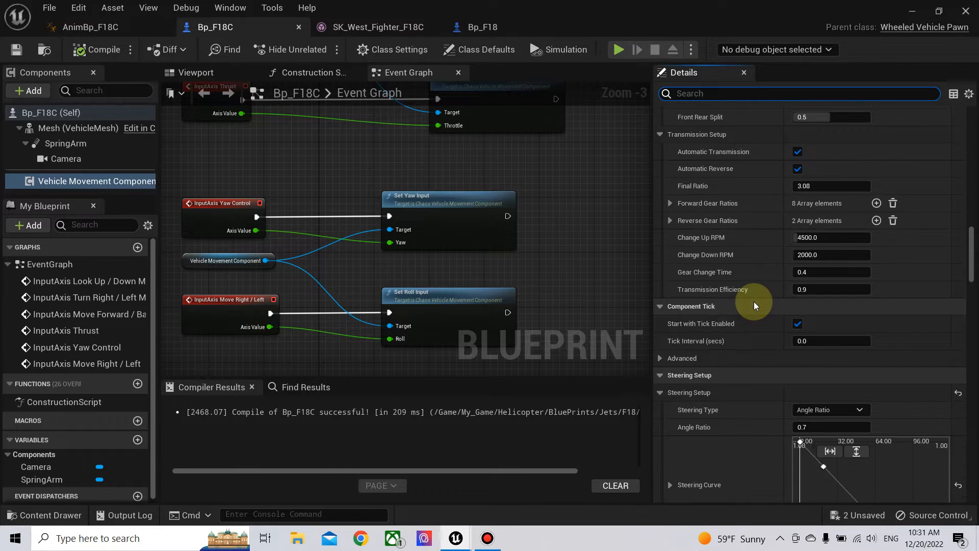
pyautogui.scroll(-10, 754, 302)
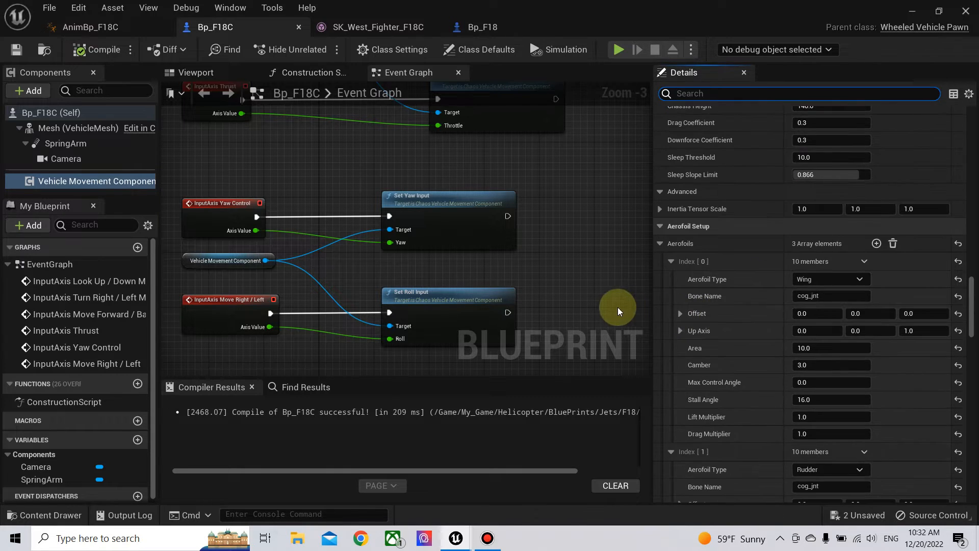
pyautogui.scroll(-1, 584, 212)
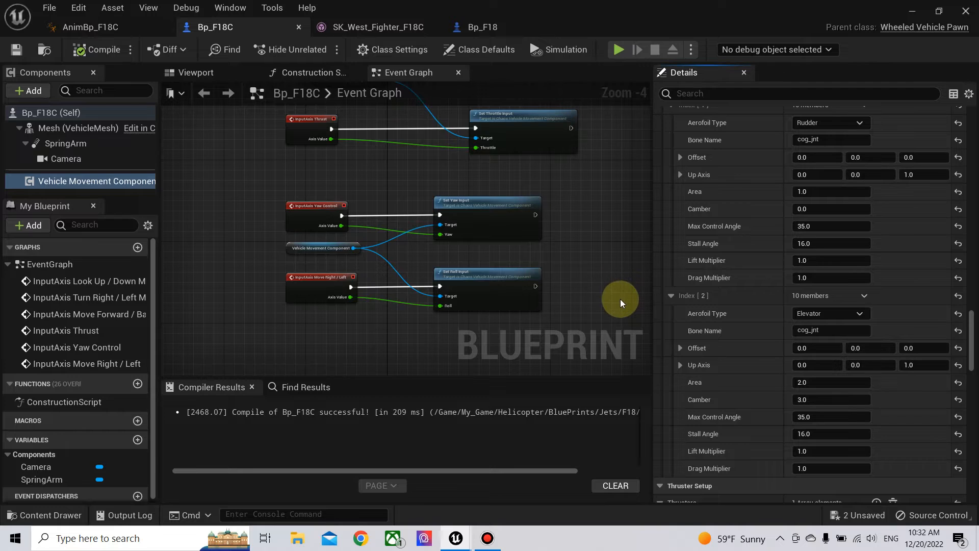
pyautogui.click(817, 209)
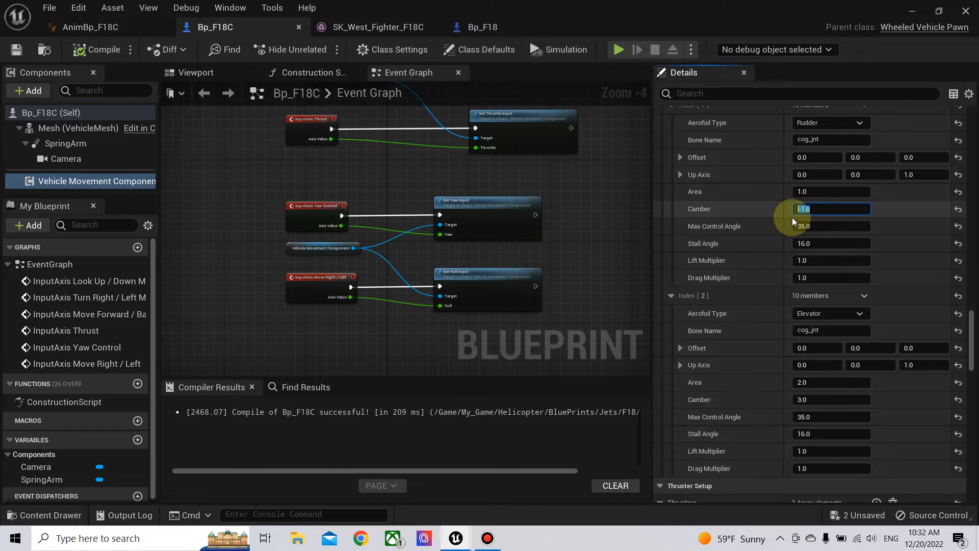
pyautogui.write('0')
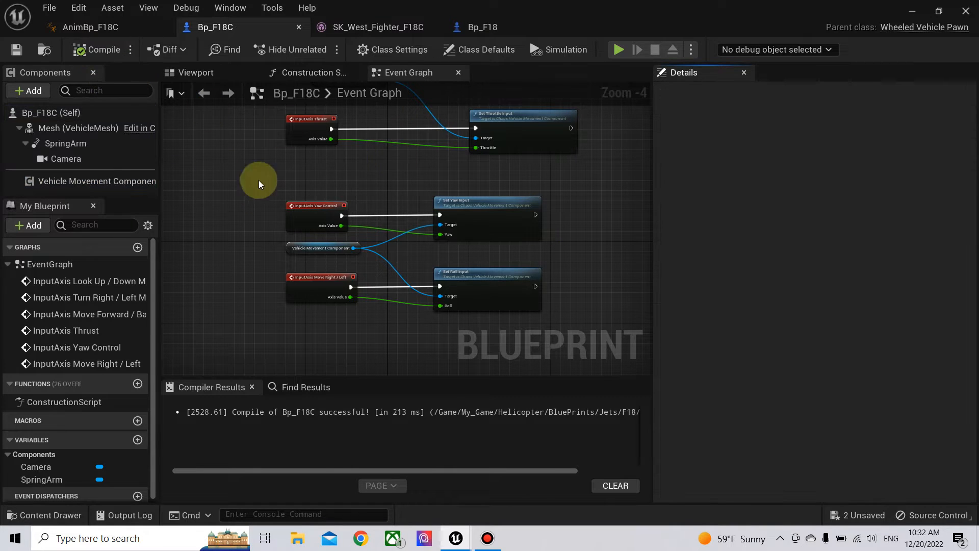
# Set Max Control Angle to 90.0 for the Rudder and Elevator aerofoils and the Elevator's Camber to 1.0, compiling the blueprint.
pyautogui.click(128, 182)
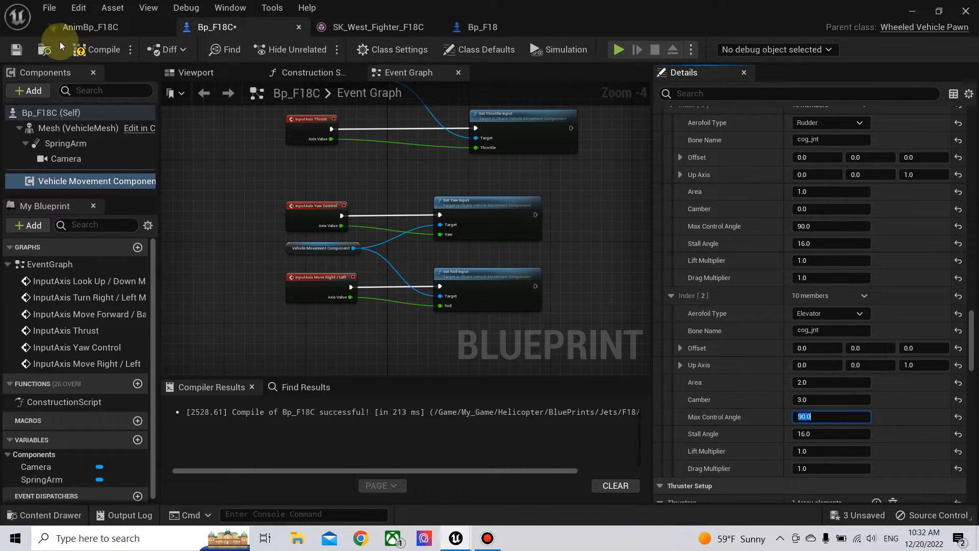
pyautogui.click(94, 49)
pyautogui.click(84, 180)
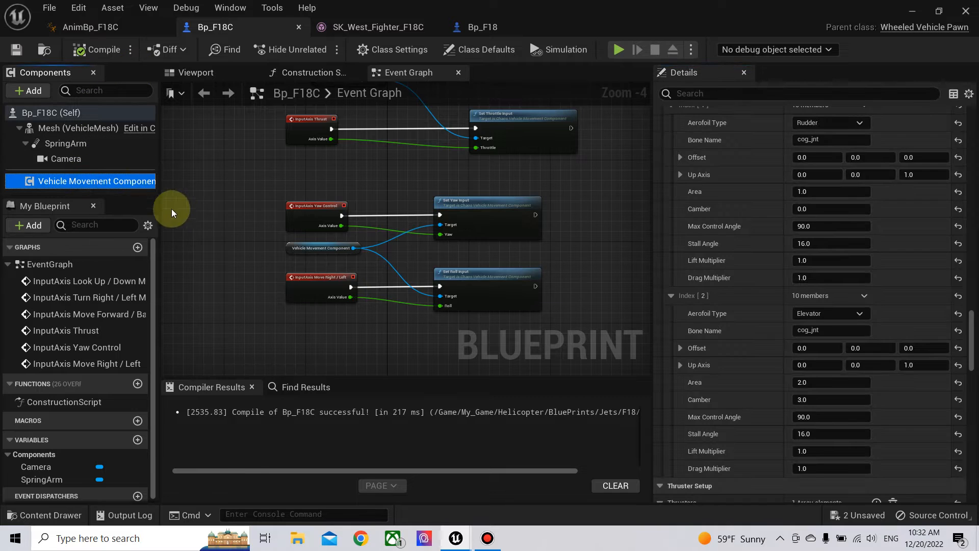
pyautogui.click(824, 403)
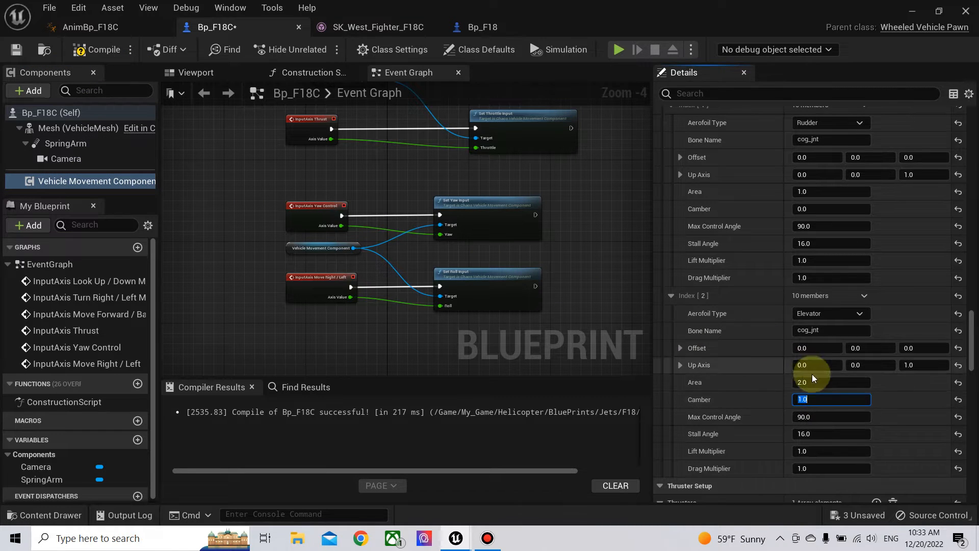
pyautogui.click(116, 52)
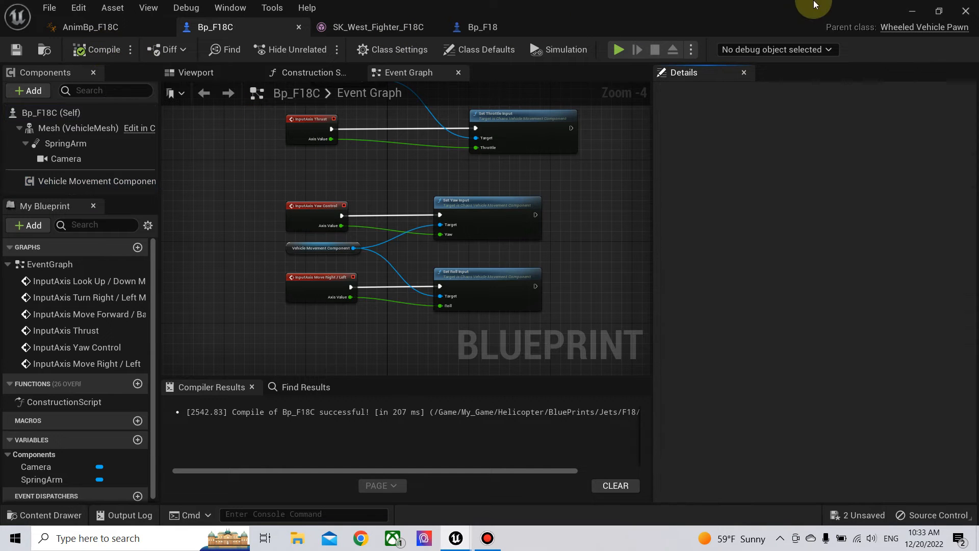
# Play the level to test takeoff and pitch with the new aerofoil settings, and stop the simulation.
pyautogui.click(913, 12)
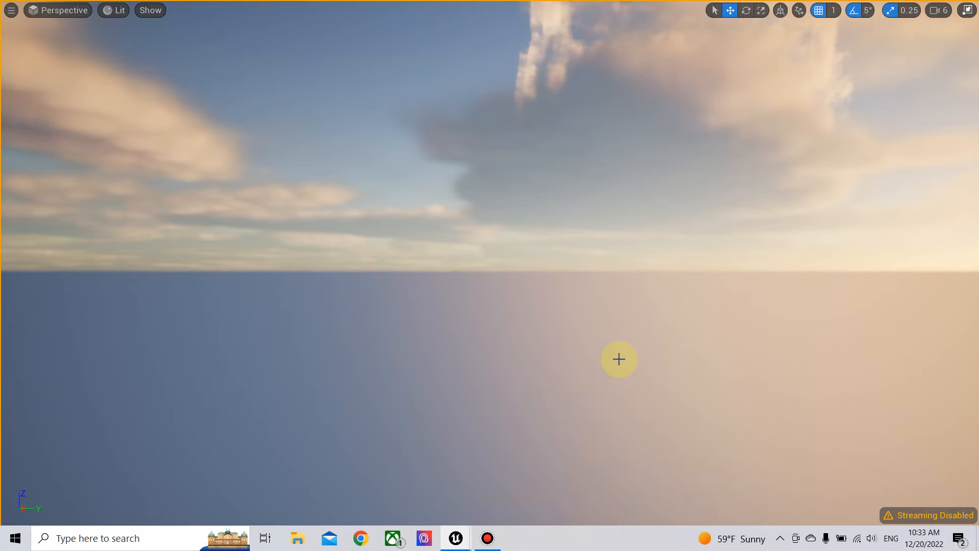
pyautogui.hotkey('alt', 'p')
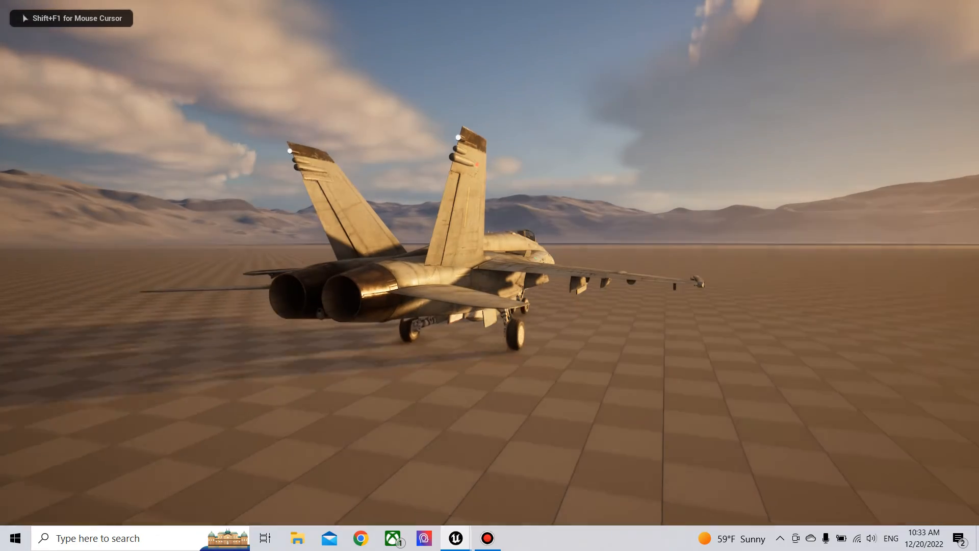
pyautogui.press('s')
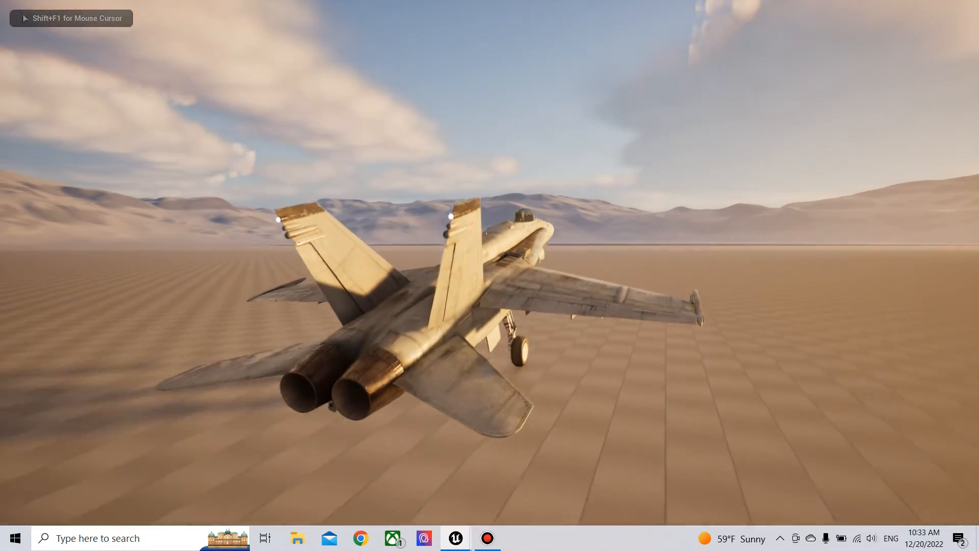
pyautogui.press('w')
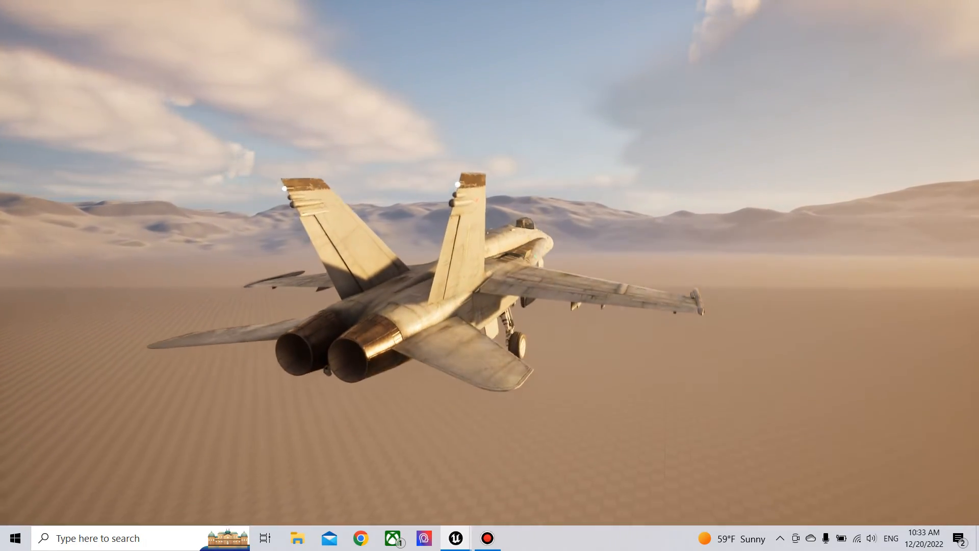
pyautogui.press('s')
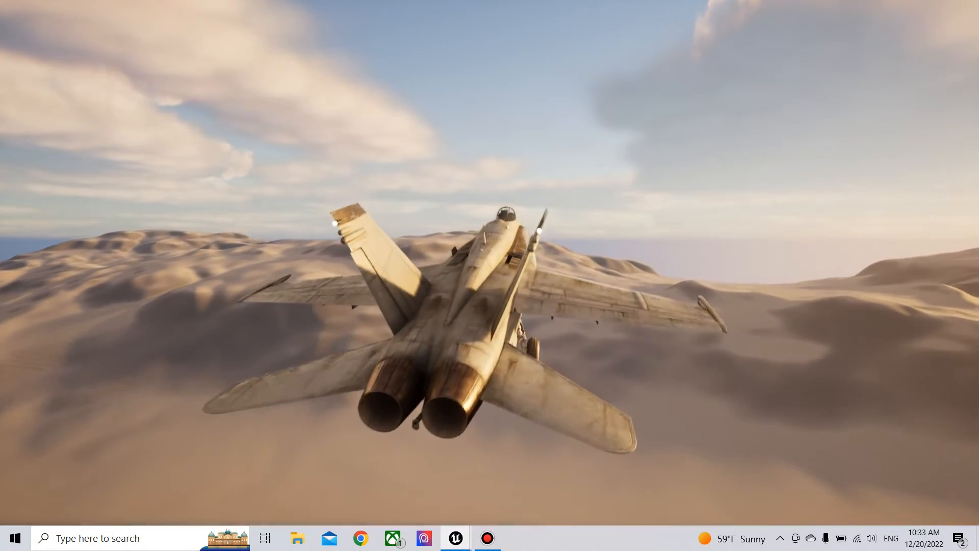
pyautogui.press('Escape')
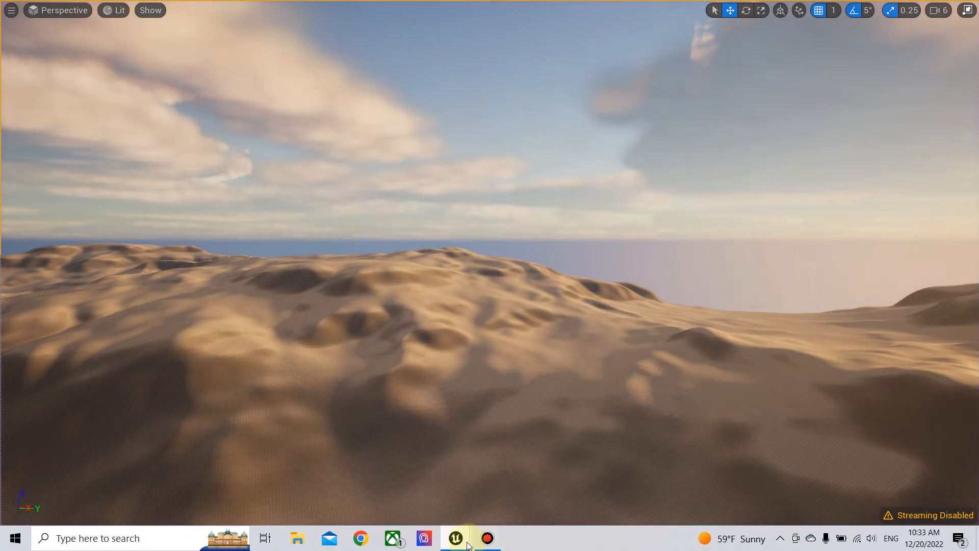
# In the vehicle movement component's Torque Control, set Roll from Steering to 0.0 and Roll Torque Scaling to 1.0.
pyautogui.moveTo(459, 541)
pyautogui.click(509, 487)
pyautogui.click(106, 180)
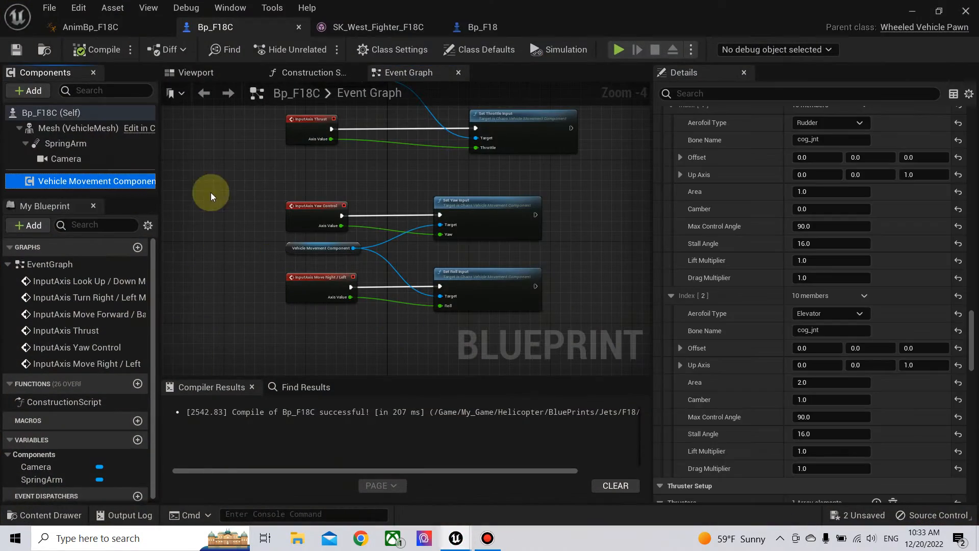
pyautogui.scroll(-15, 747, 310)
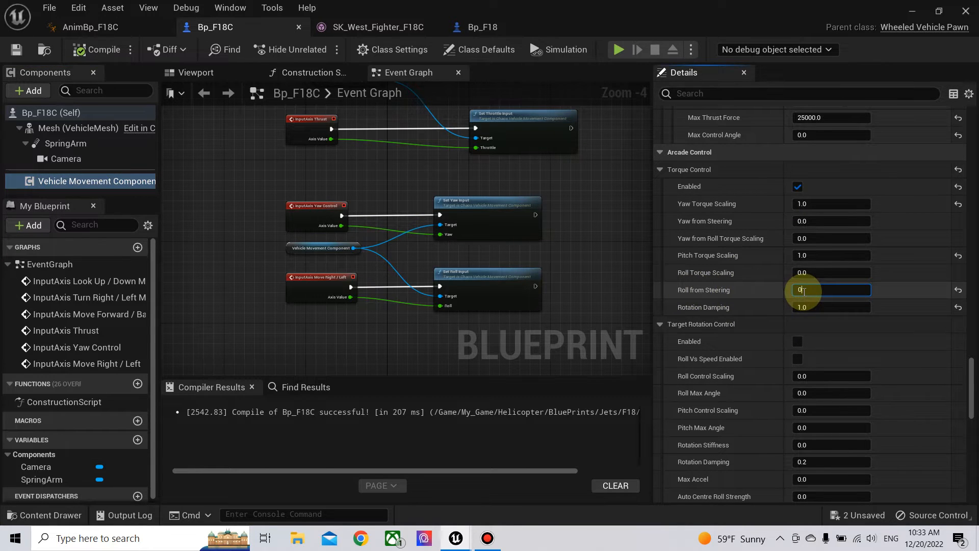
pyautogui.write('1')
pyautogui.press('Return')
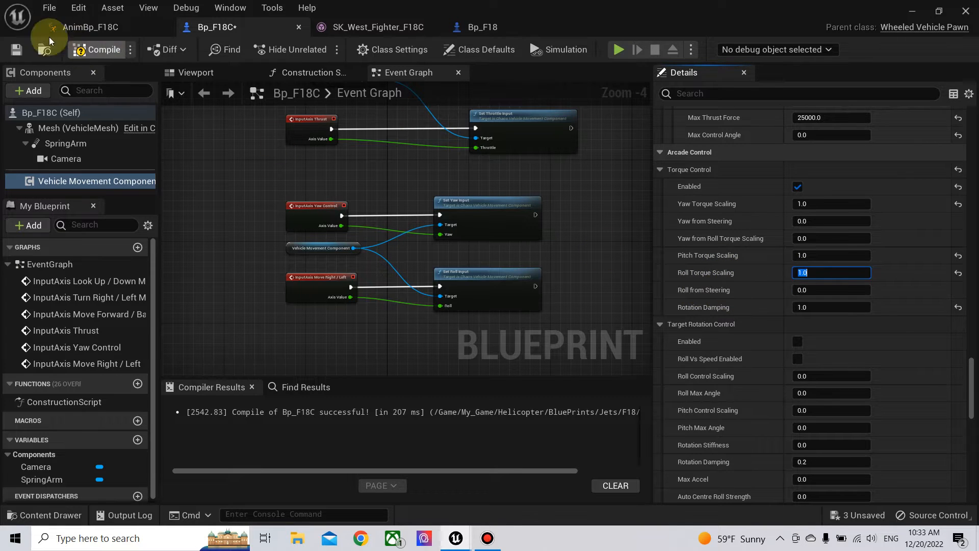
# Compile the blueprint and play the level to test takeoff, pitch and roll with the new torque settings, ending the simulation.
pyautogui.click(81, 51)
pyautogui.click(916, 11)
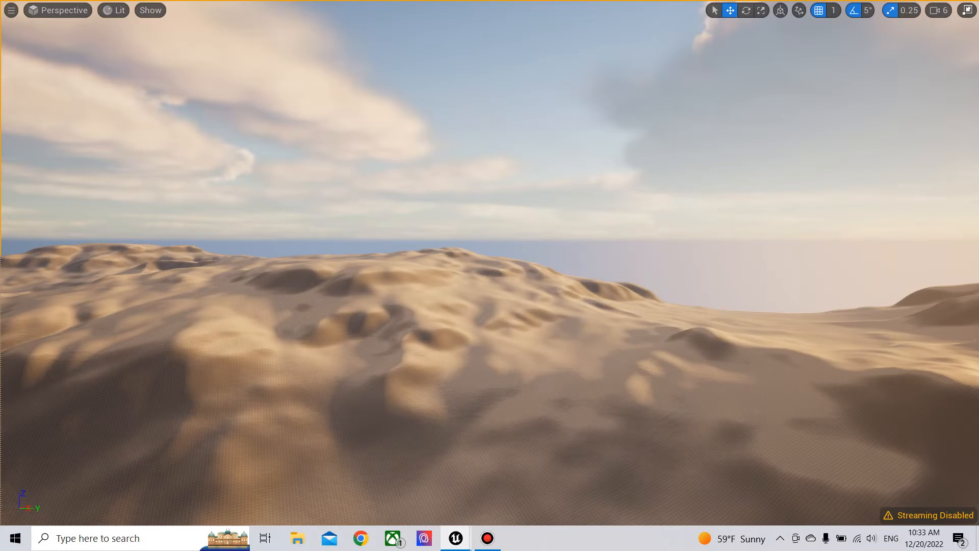
pyautogui.hotkey('alt', 'p')
pyautogui.click(578, 375)
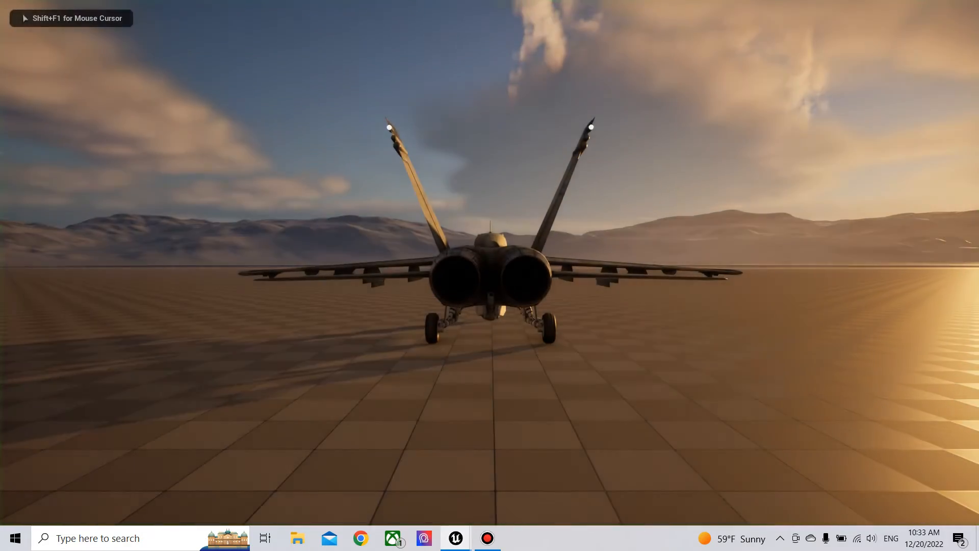
pyautogui.press('w')
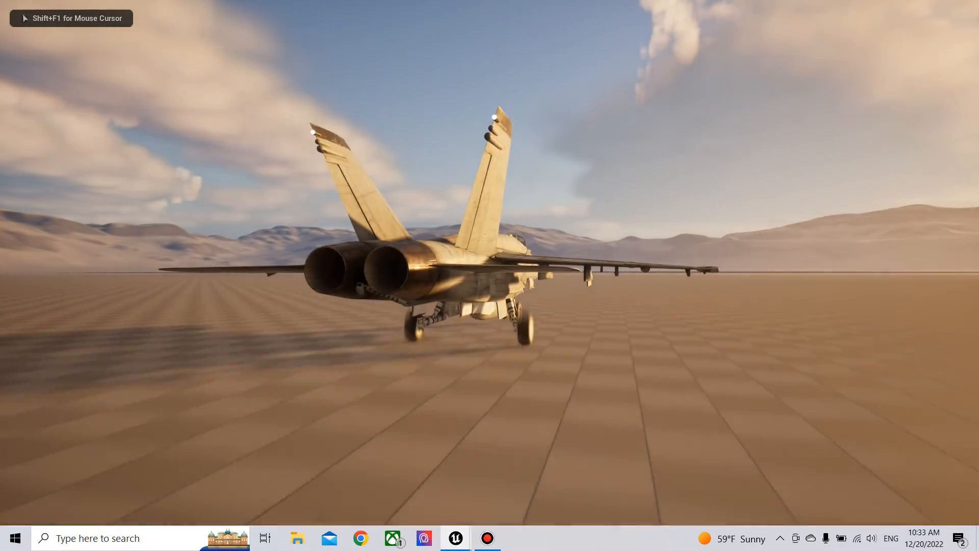
pyautogui.press('s')
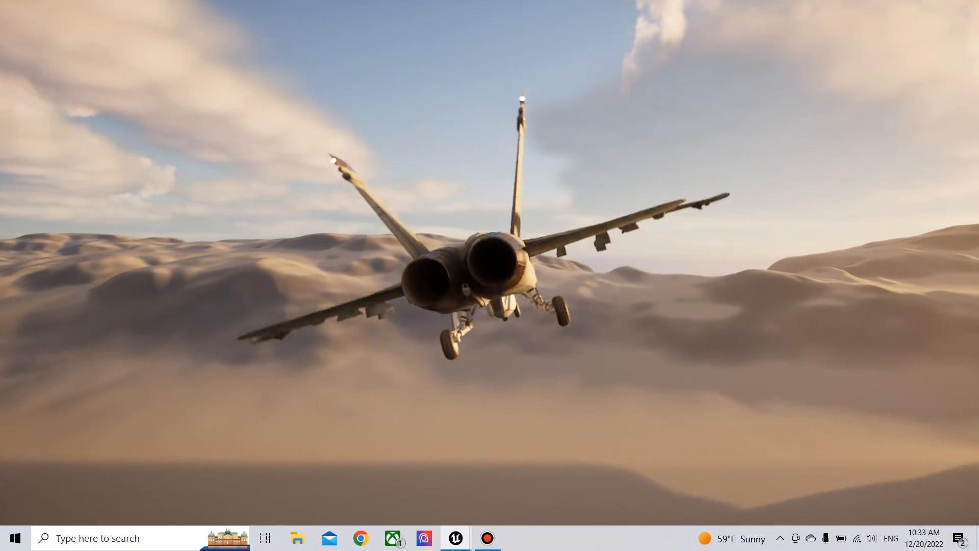
pyautogui.press('a')
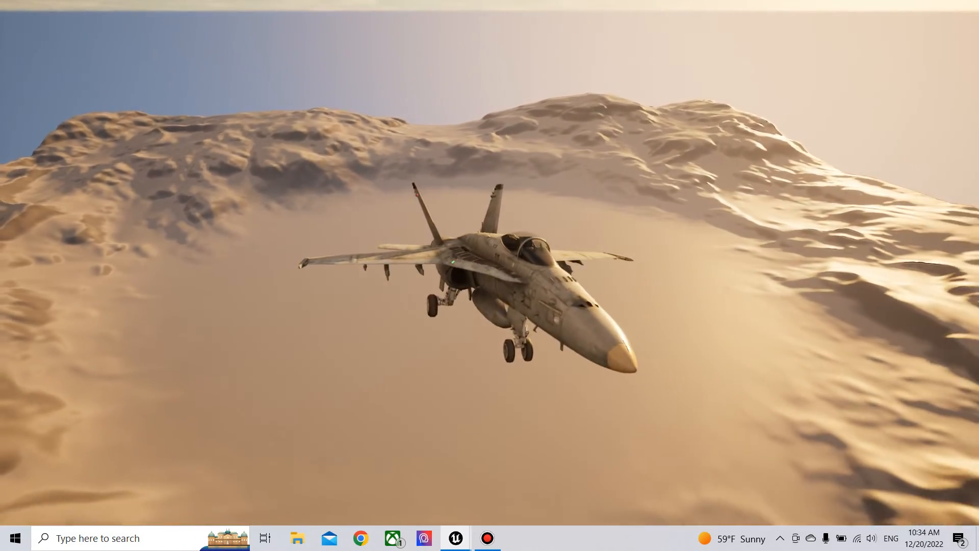
pyautogui.press('Escape')
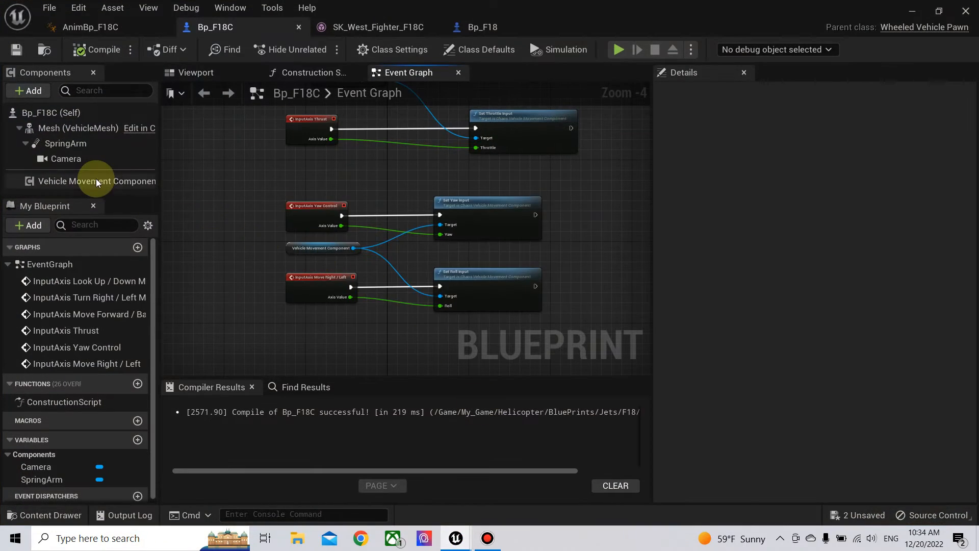
# In the vehicle movement component, set the thruster's Max Thrust Force to 35000 and the Wing aerofoil's Area to 15.0, and compile.
pyautogui.click(97, 181)
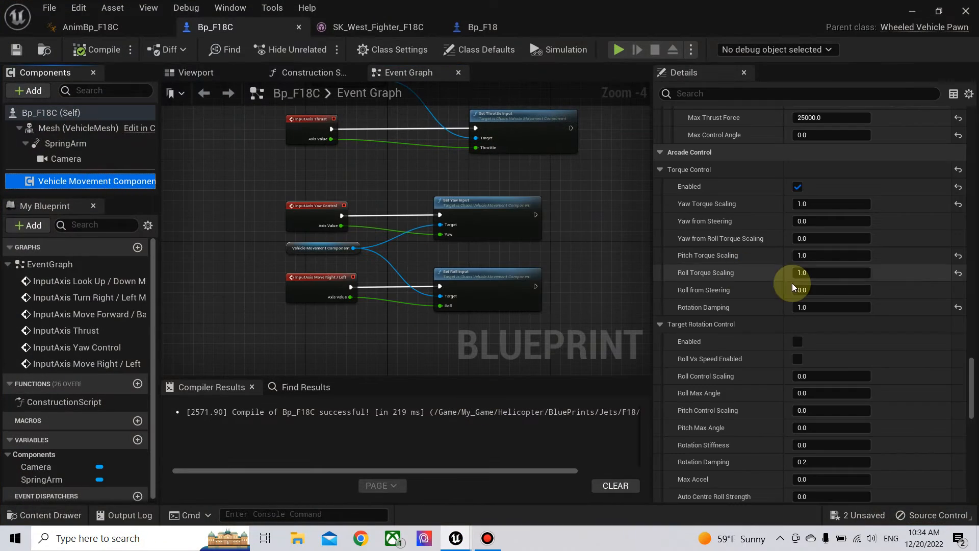
pyautogui.scroll(10, 765, 290)
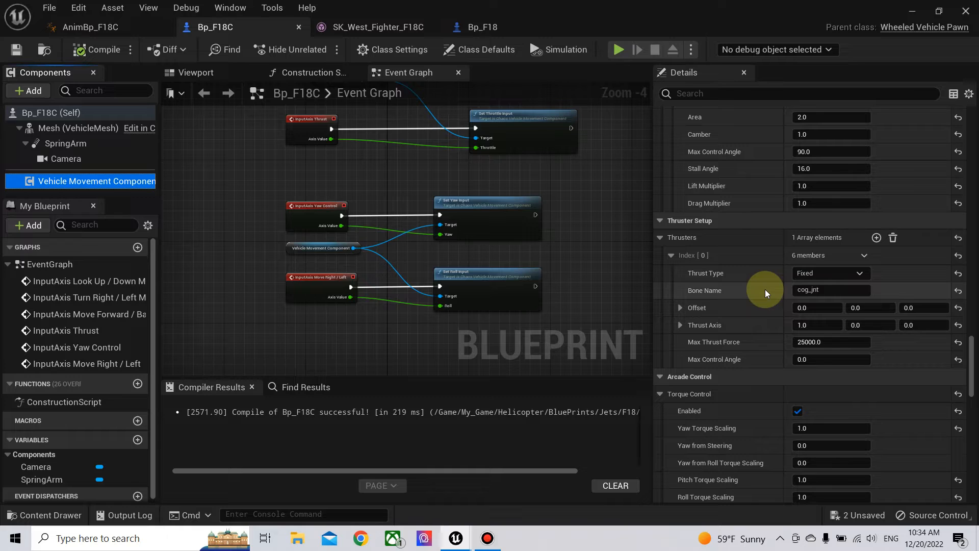
pyautogui.click(818, 346)
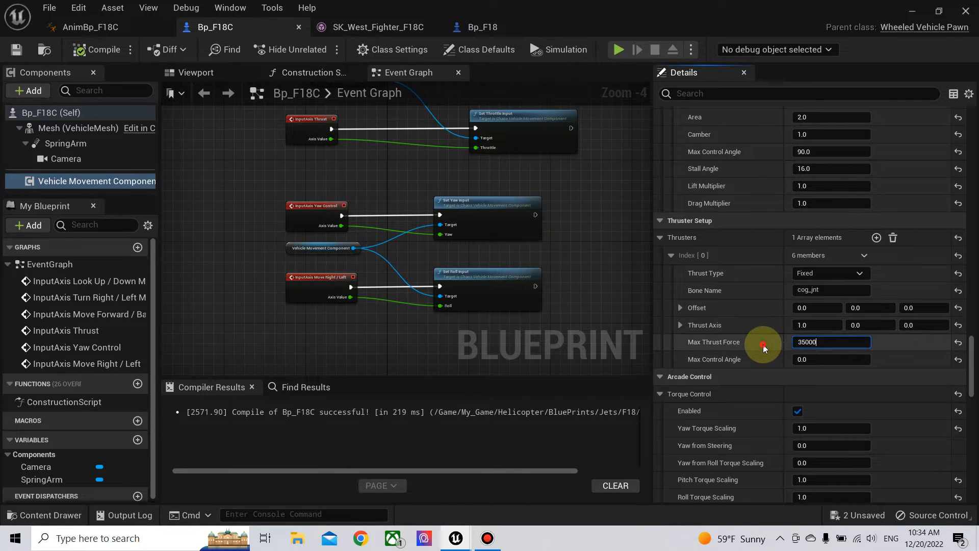
pyautogui.scroll(7, 758, 341)
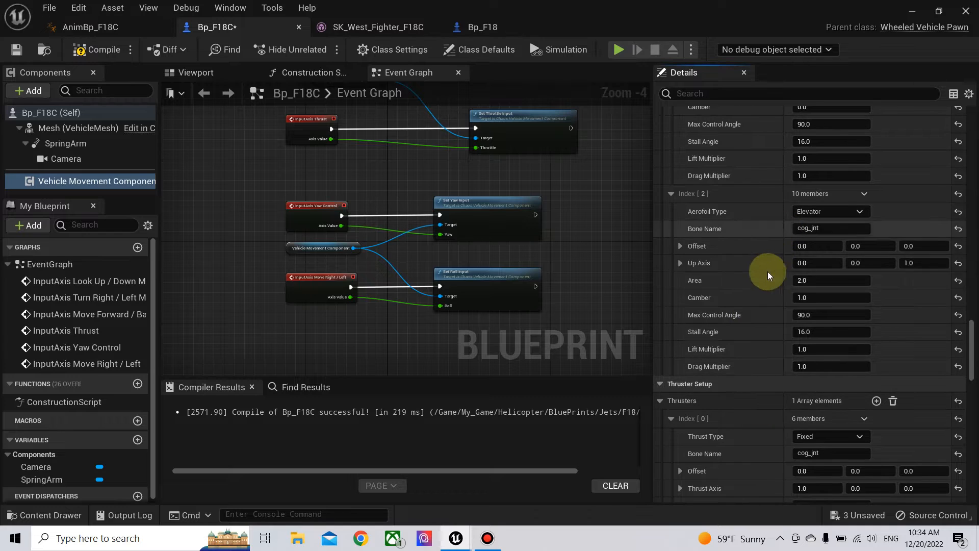
pyautogui.scroll(10, 771, 295)
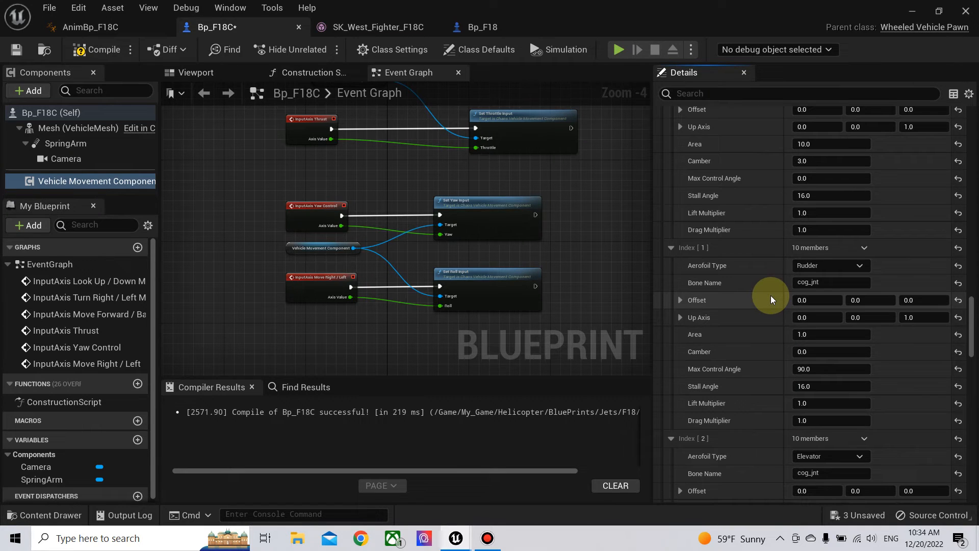
pyautogui.scroll(2, 771, 300)
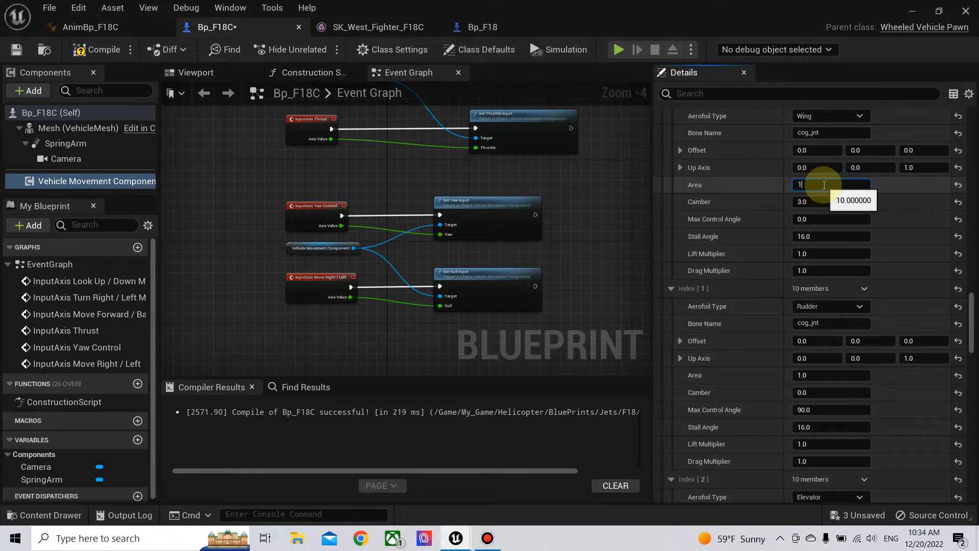
pyautogui.click(84, 56)
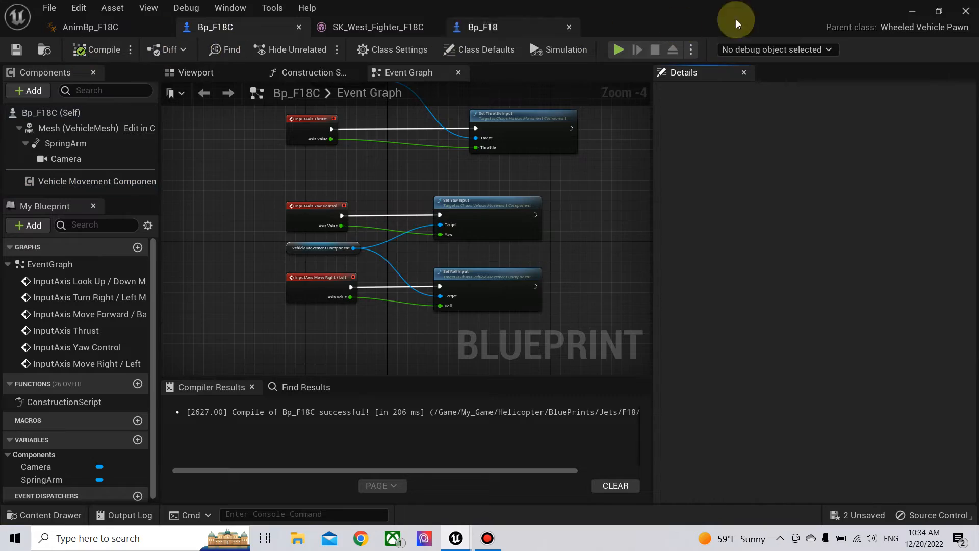
# Play the level to test the jet's flight with the stronger thrust and larger wing area, and stop the simulation.
pyautogui.click(911, 8)
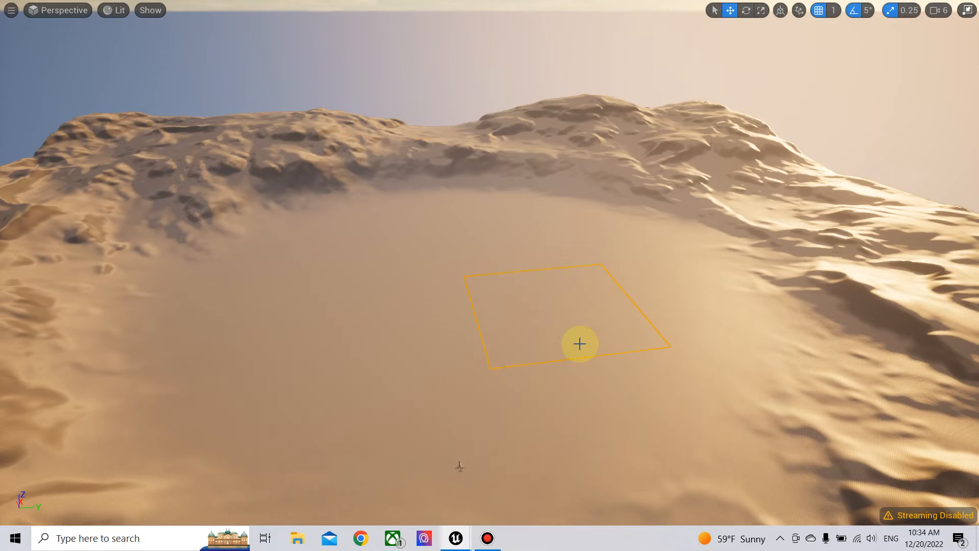
pyautogui.hotkey('alt', 'p')
pyautogui.click(579, 343)
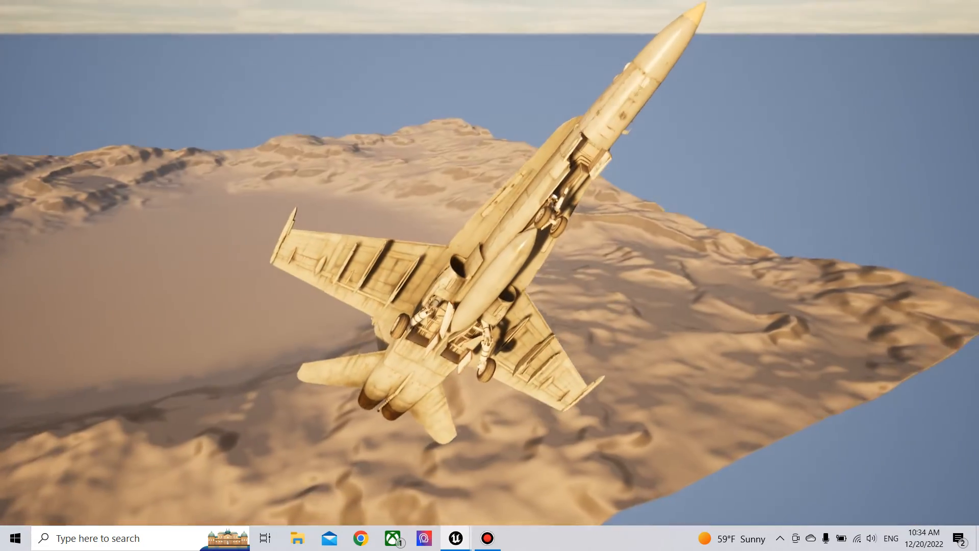
pyautogui.press('Escape')
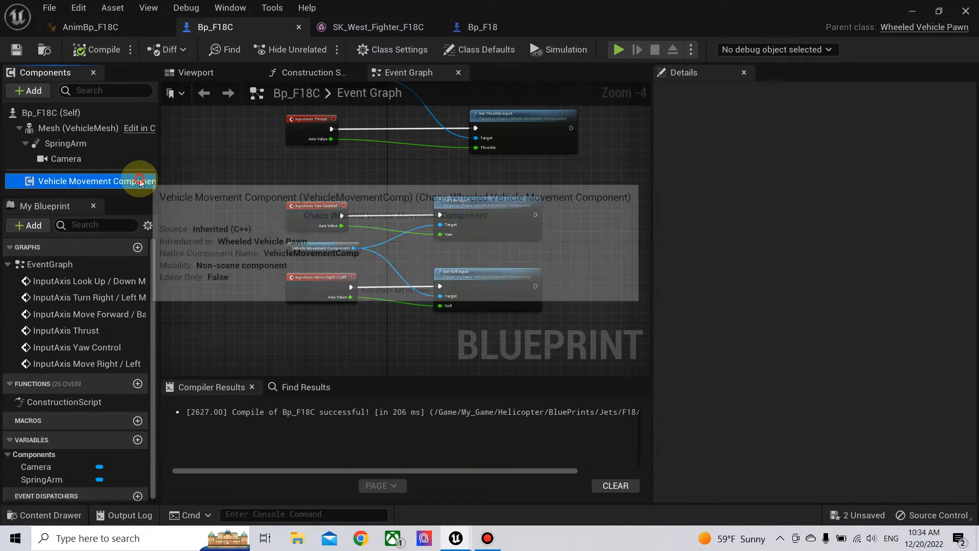
# Filter the vehicle movement component's properties by "mass", set Center Of Mass Override X to 5.0, and compile.
pyautogui.click(135, 181)
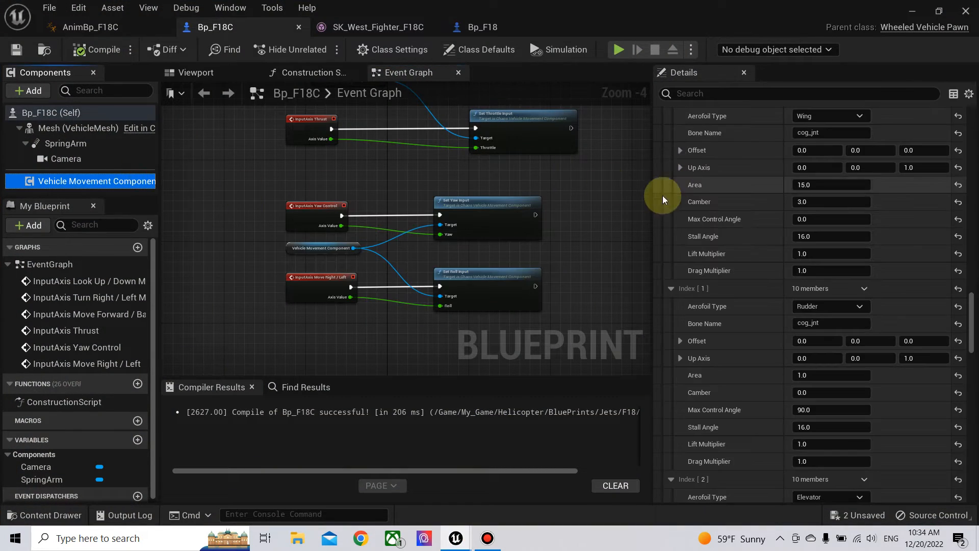
pyautogui.click(730, 89)
pyautogui.write('mass')
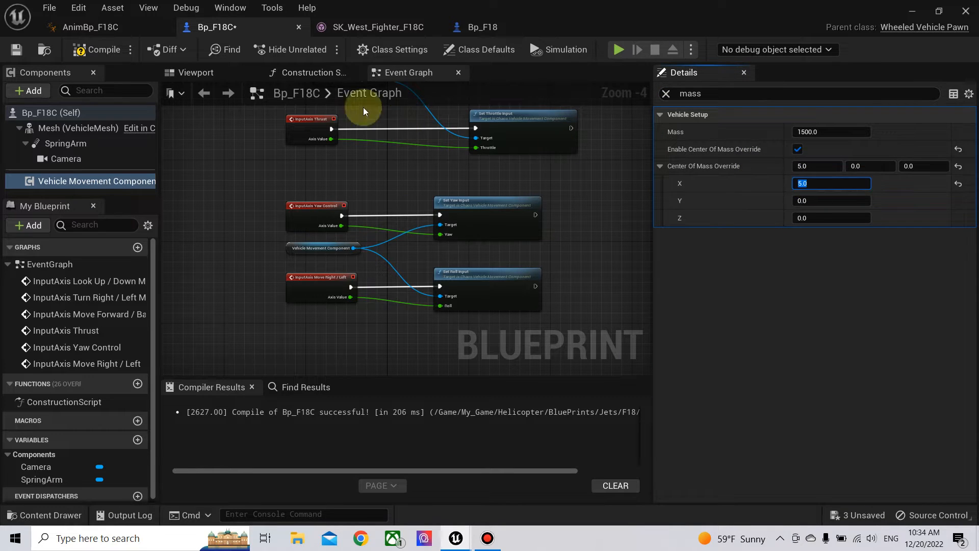
# Play the level to test takeoff and flight with the new center of mass, and stop the simulation.
pyautogui.click(913, 10)
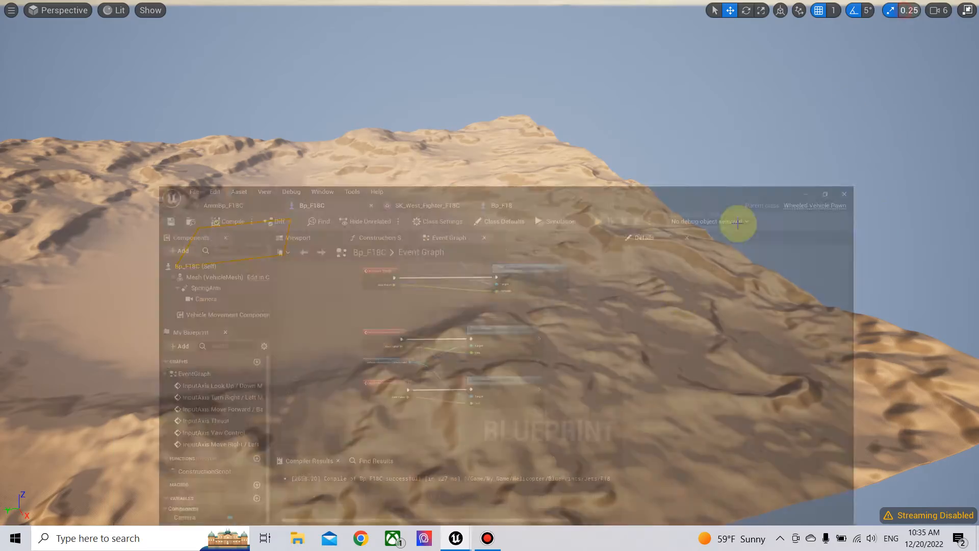
pyautogui.hotkey('alt', 'p')
pyautogui.click(644, 355)
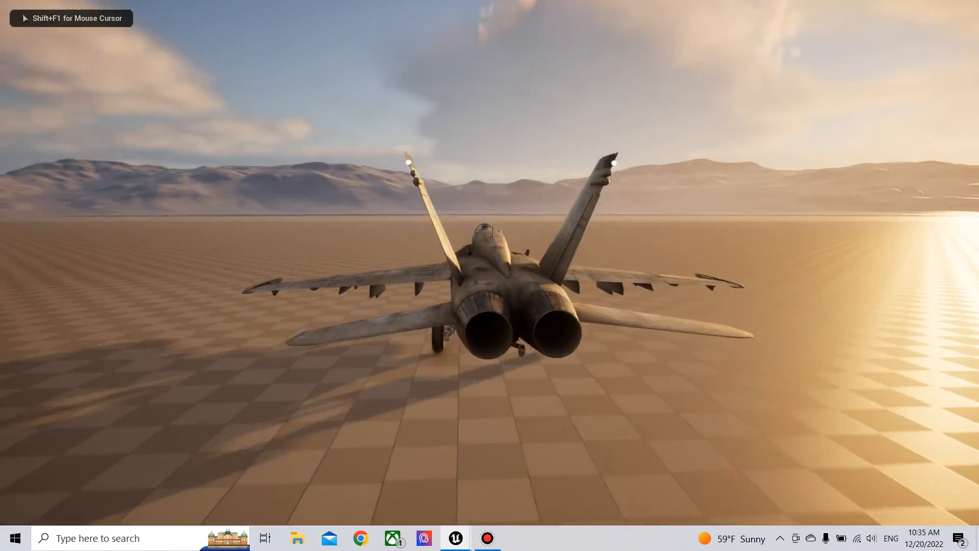
pyautogui.press('w')
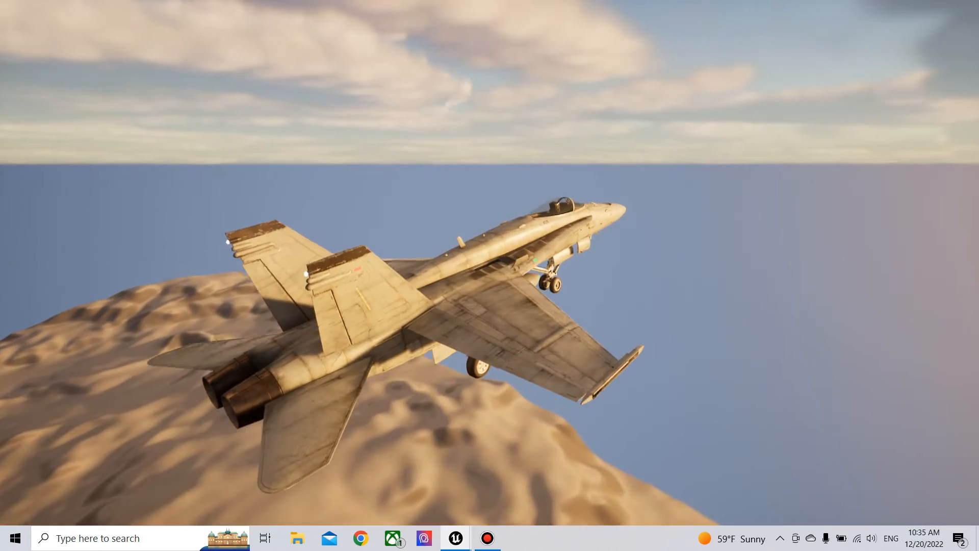
pyautogui.press('Escape')
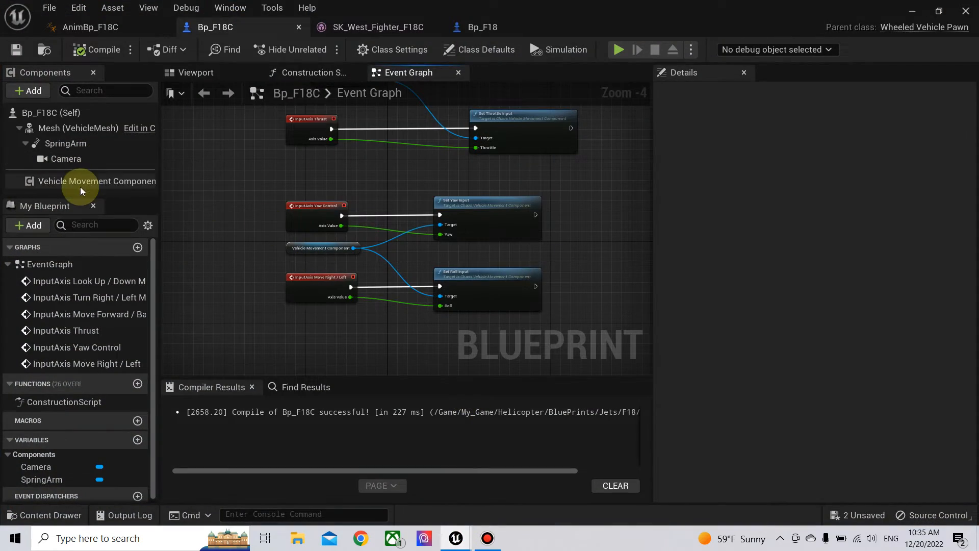
# Clear the vehicle movement component's property filter and set the Elevator aerofoil's Camber and Area to 3.0, compiling the blueprint.
pyautogui.click(664, 94)
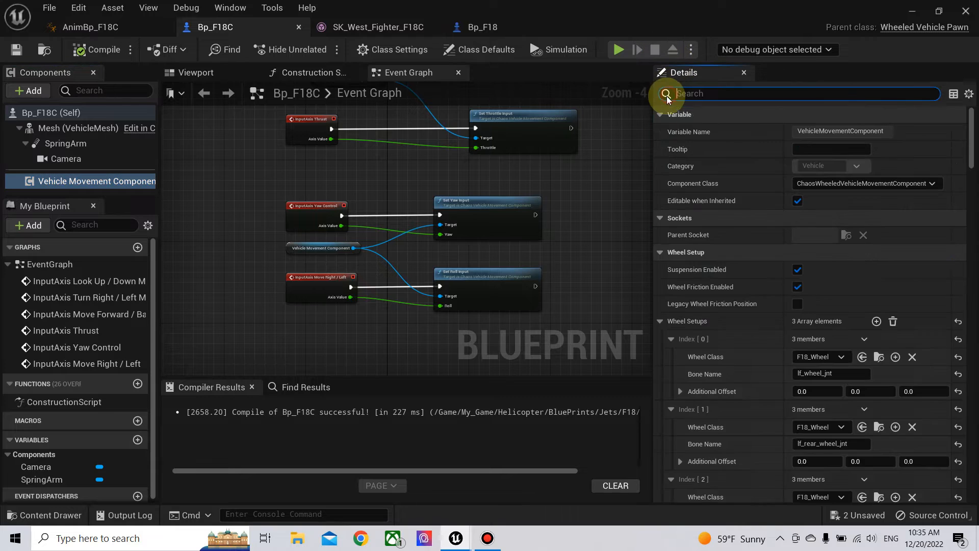
pyautogui.scroll(-10, 852, 304)
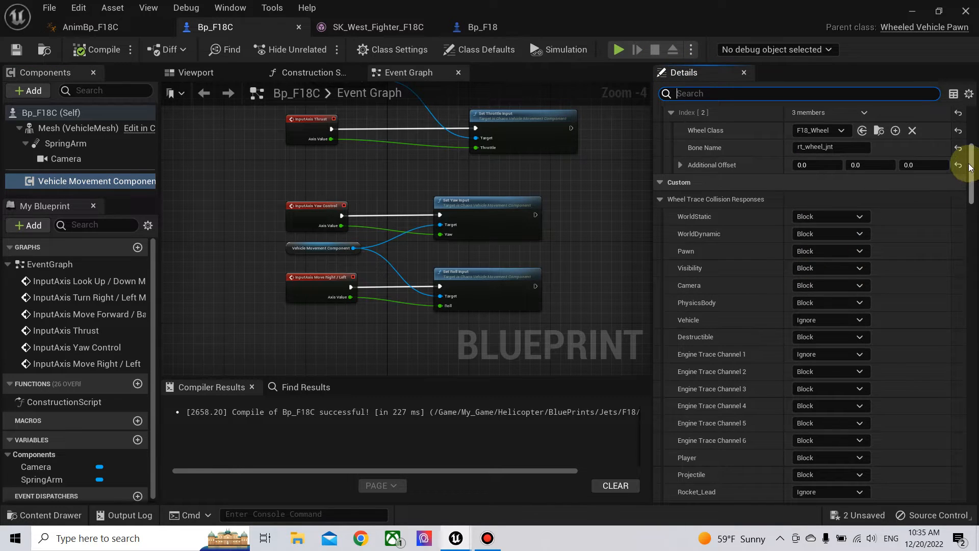
pyautogui.moveTo(974, 164); pyautogui.dragTo(977, 312)
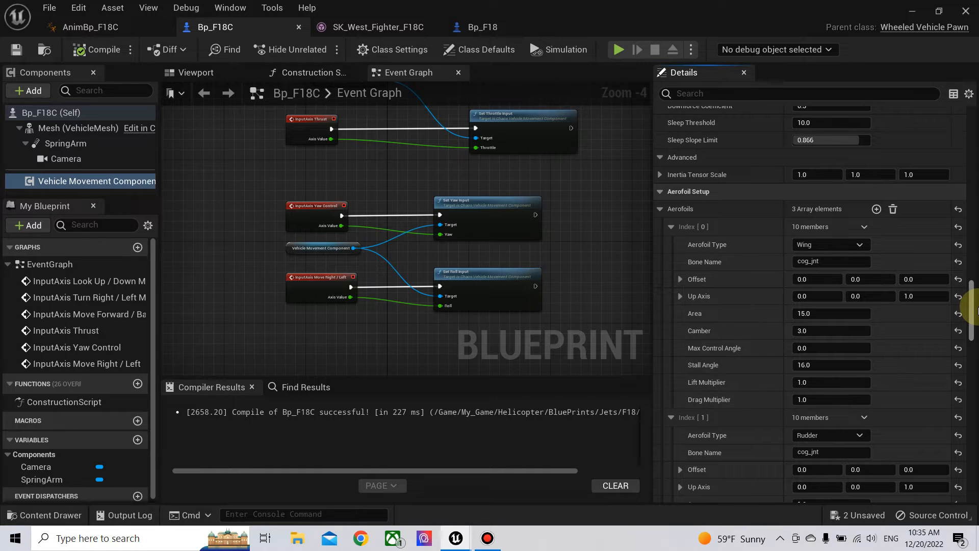
pyautogui.scroll(-6, 736, 340)
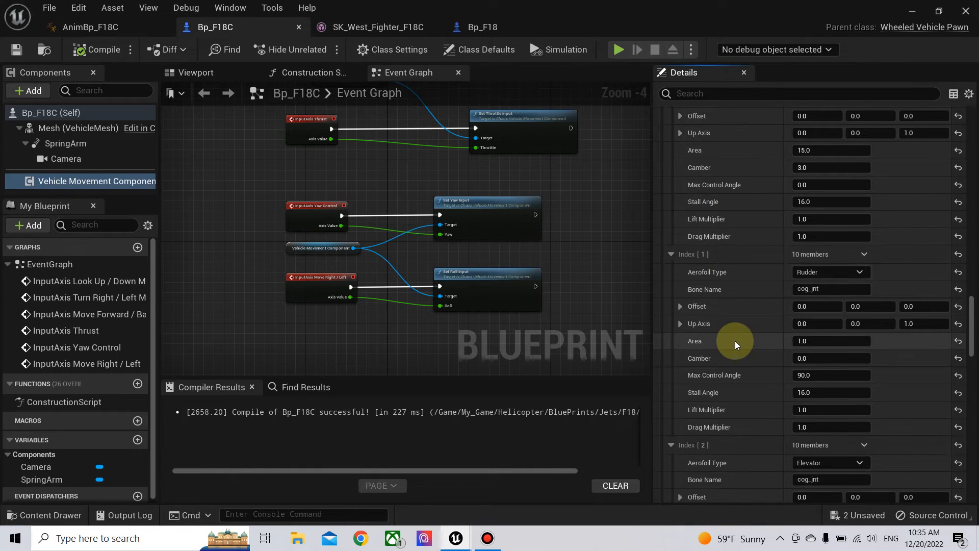
pyautogui.scroll(-2, 736, 341)
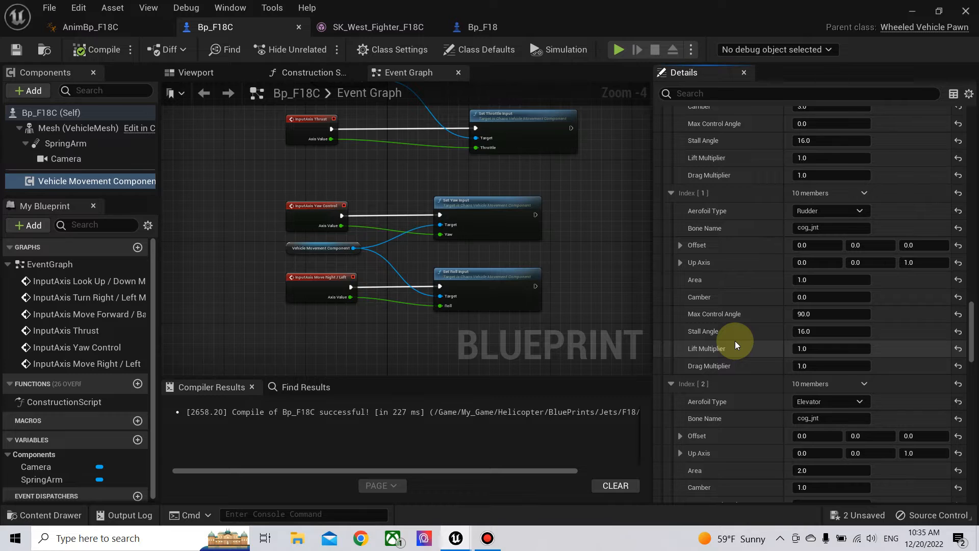
pyautogui.scroll(-3, 736, 341)
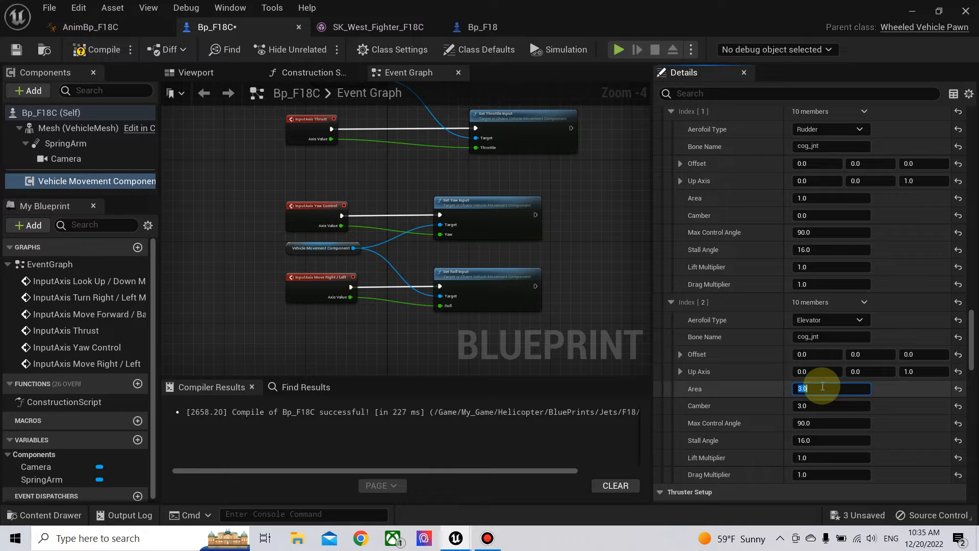
# Play the level to test pitch and flight with the new Elevator aerofoil settings, and stop the simulation.
pyautogui.click(912, 10)
pyautogui.hotkey('alt', 'p')
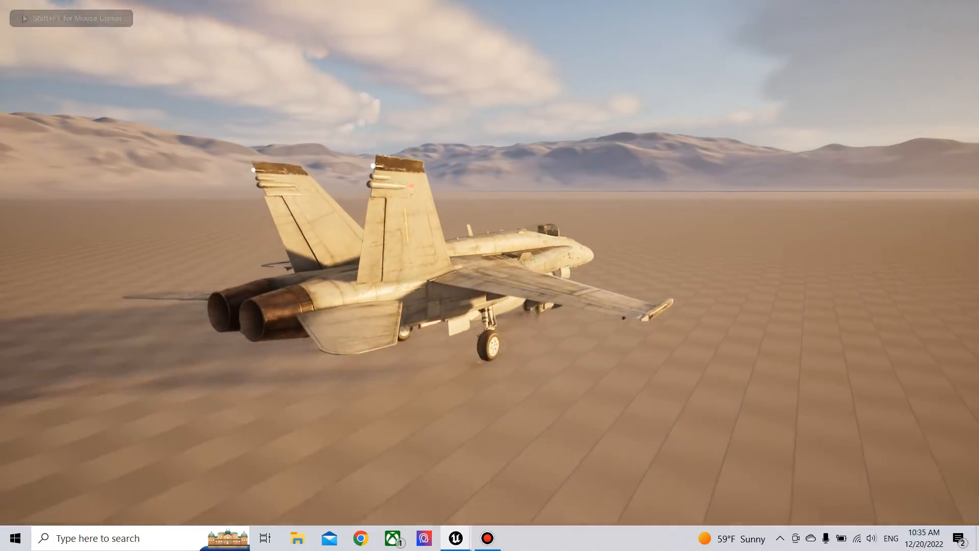
pyautogui.press('s')
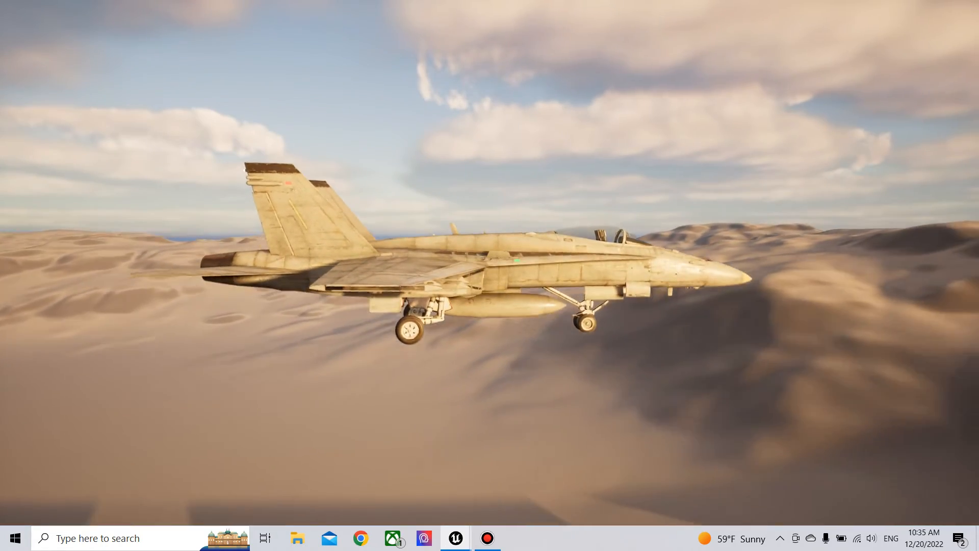
pyautogui.press('s')
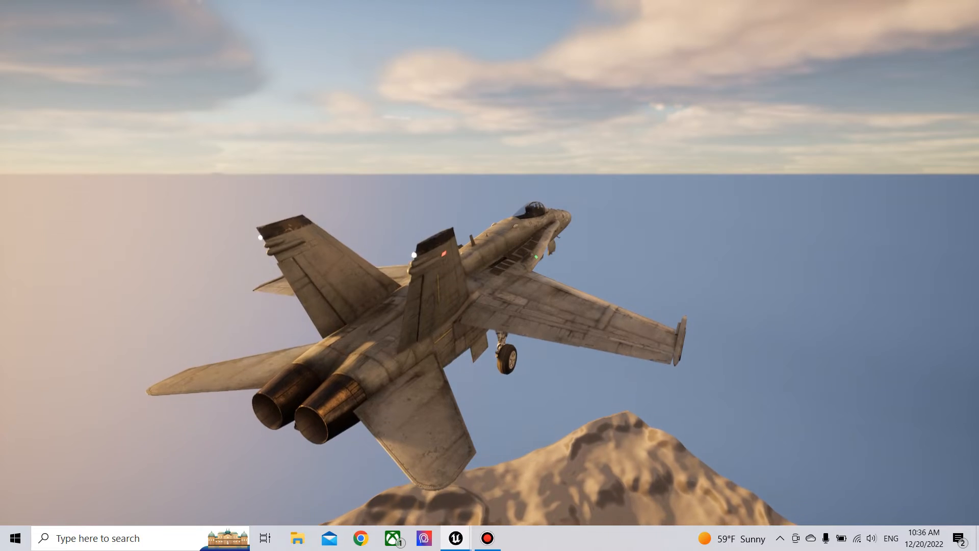
pyautogui.press('Escape')
# Return to the F18C blueprint and review the vehicle movement component's Wing, Rudder and Elevator aerofoil settings.
pyautogui.moveTo(453, 537)
pyautogui.click(491, 484)
pyautogui.click(119, 182)
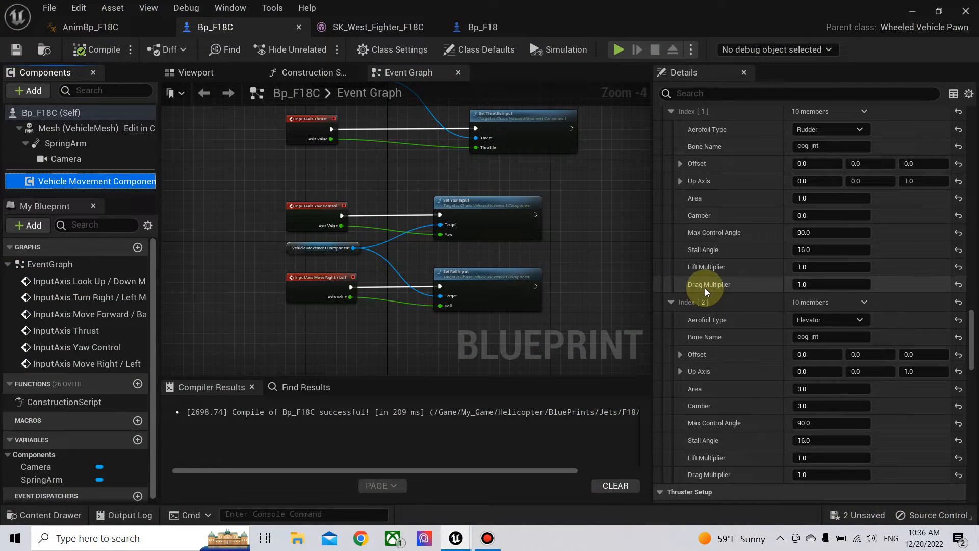
pyautogui.scroll(-2, 719, 281)
pyautogui.scroll(1, 734, 274)
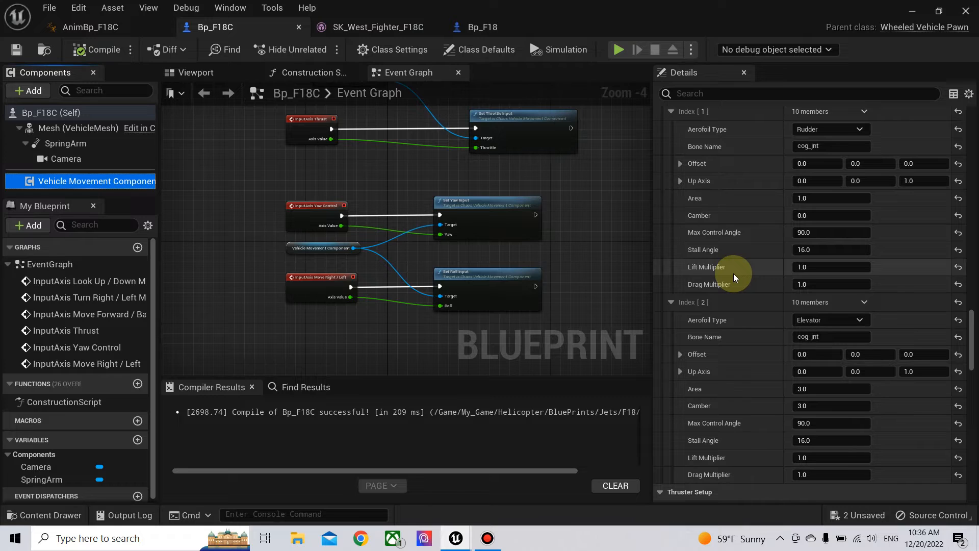
pyautogui.scroll(5, 733, 273)
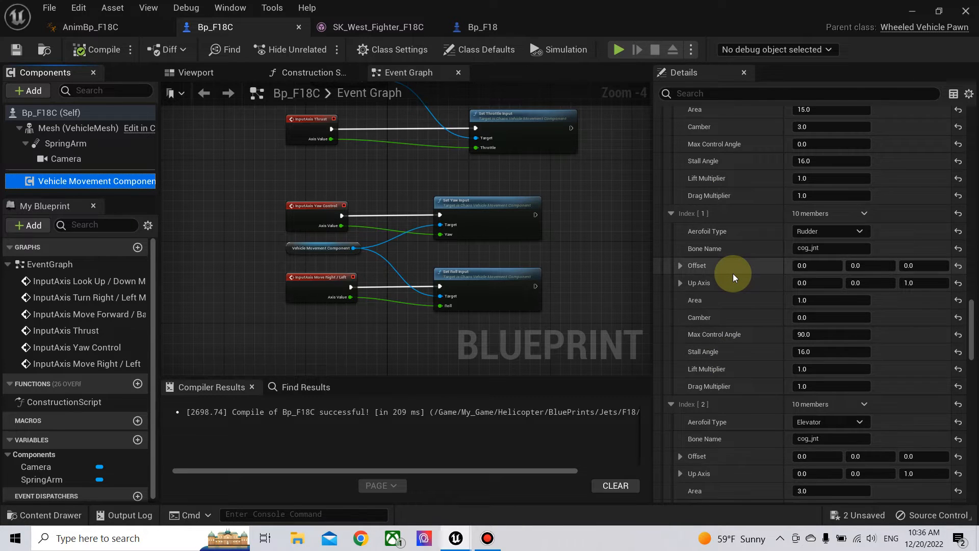
pyautogui.scroll(-5, 733, 274)
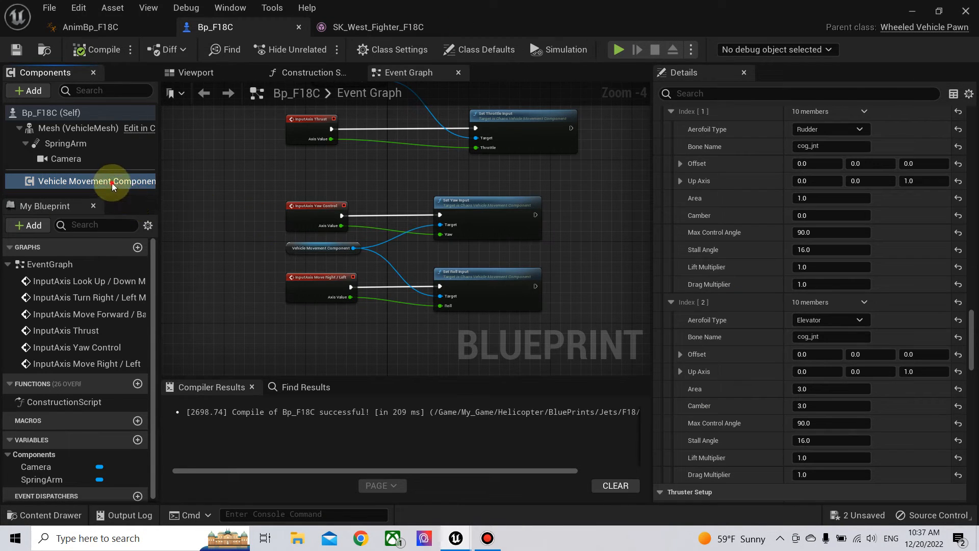
# Filter the vehicle movement component's properties for mass, edit the Center Of Mass Override X value, and compile the blueprint.
pyautogui.click(112, 183)
pyautogui.click(750, 94)
pyautogui.write('ma')
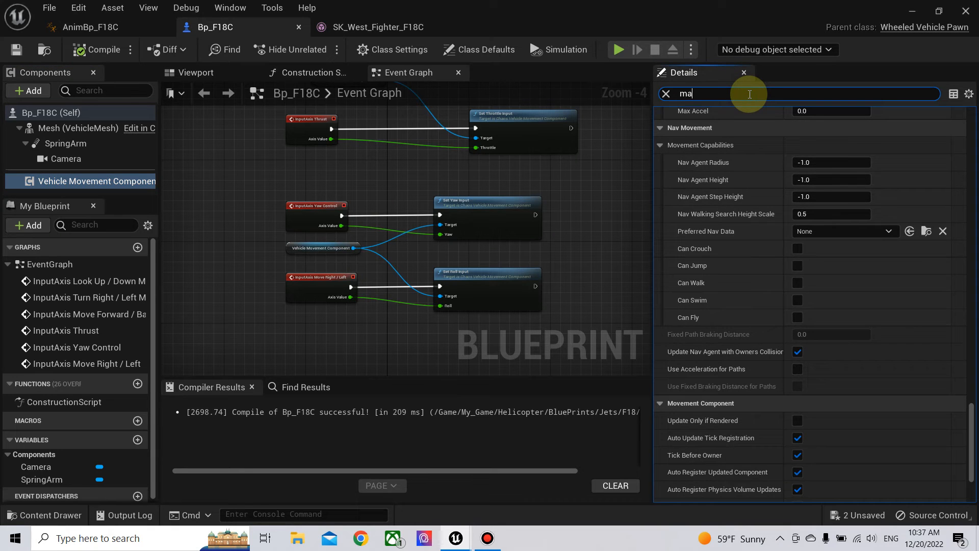
pyautogui.click(813, 165)
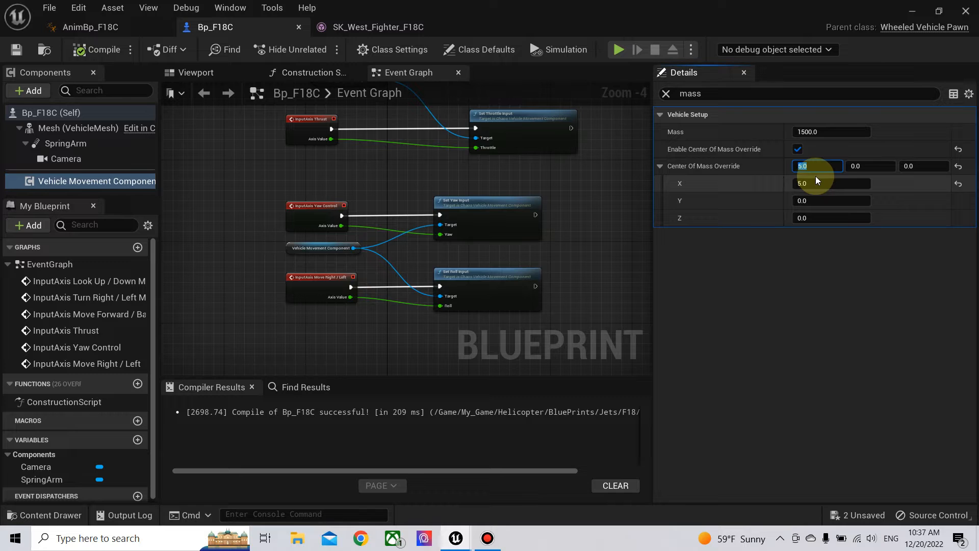
pyautogui.click(97, 50)
# Play the level to test flight with the edited center of mass, stop the simulation, and return to the F18C blueprint.
pyautogui.click(916, 9)
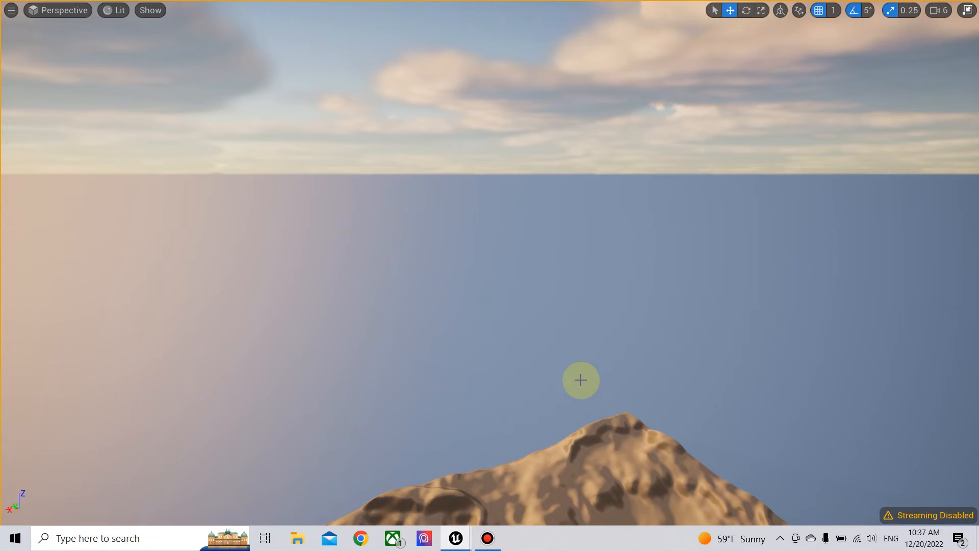
pyautogui.hotkey('alt', 'p')
pyautogui.click(580, 378)
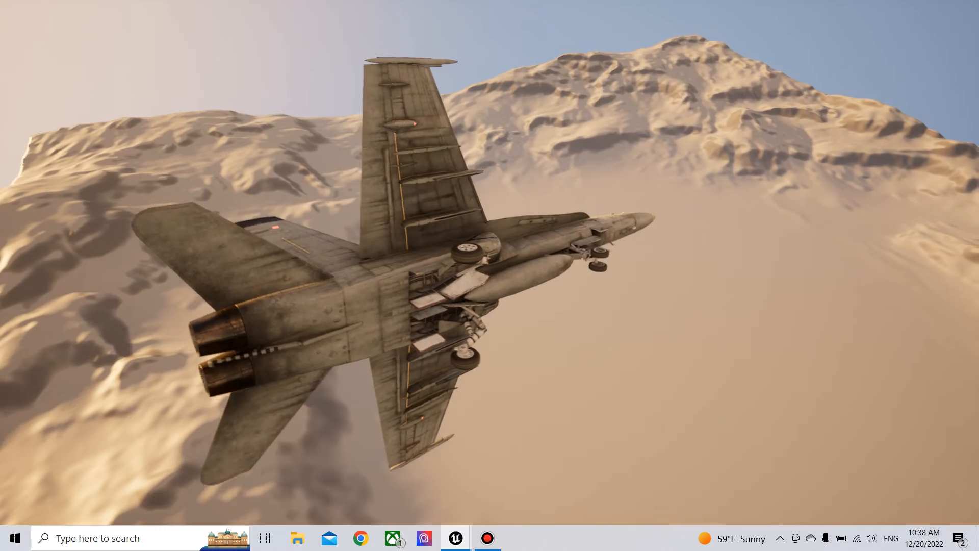
pyautogui.press('Escape')
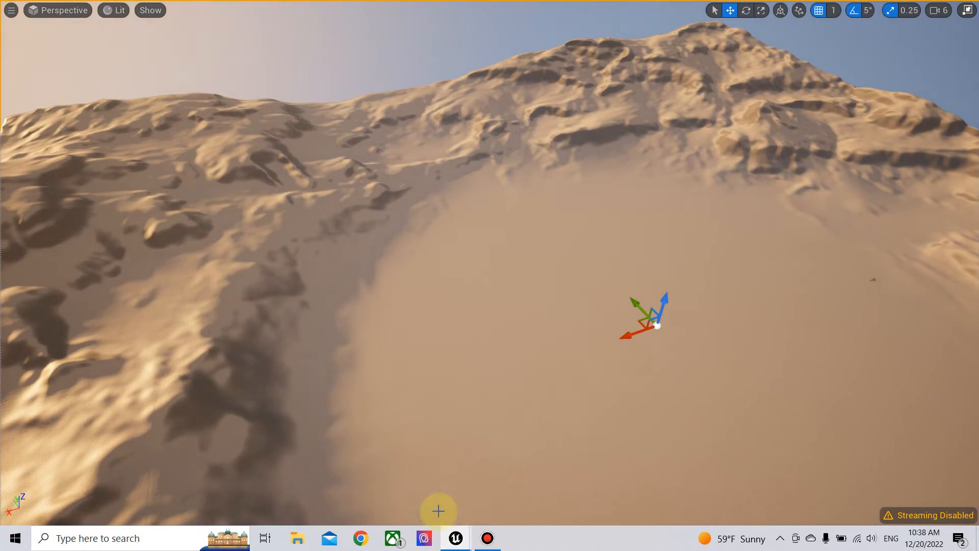
pyautogui.click(455, 538)
pyautogui.click(514, 448)
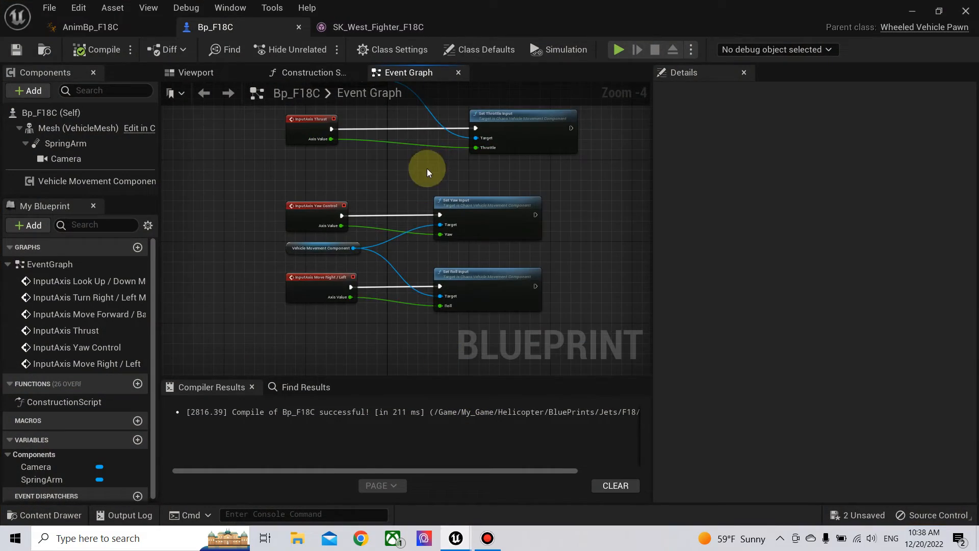
# Align the upper Vehicle Movement Component node with the Move Forward / Backward and Thrust events, and clear the property filter.
pyautogui.moveTo(427, 167); pyautogui.dragTo(425, 308, button='right')
pyautogui.click(296, 237)
pyautogui.moveTo(294, 237); pyautogui.dragTo(285, 232)
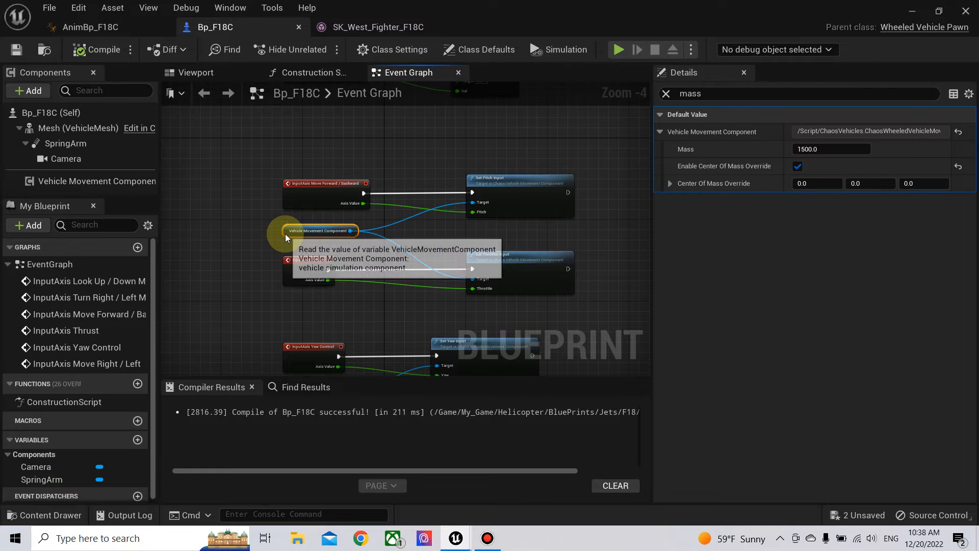
pyautogui.click(666, 94)
pyautogui.moveTo(395, 129); pyautogui.dragTo(433, 128, button='right')
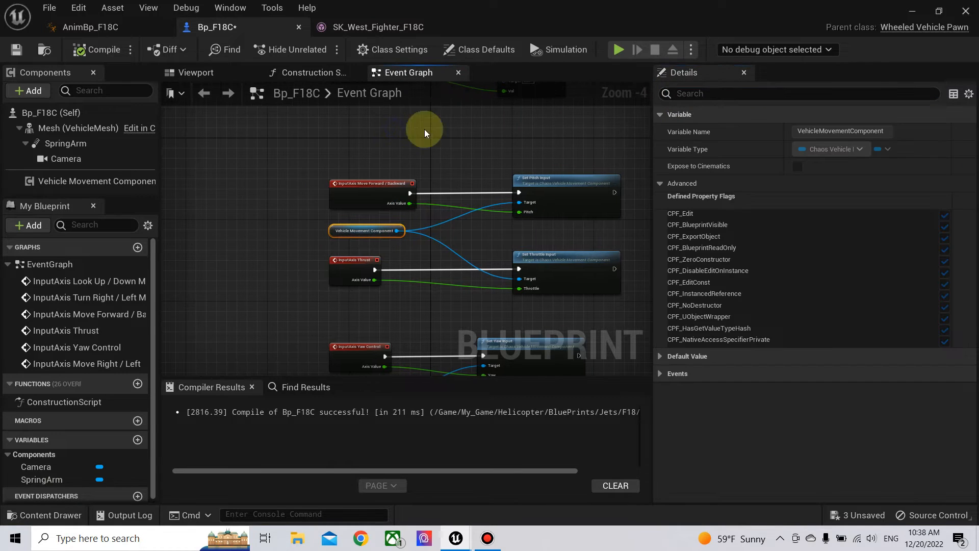
pyautogui.moveTo(269, 272); pyautogui.dragTo(207, 227, button='right')
pyautogui.moveTo(311, 263); pyautogui.dragTo(354, 286, button='right')
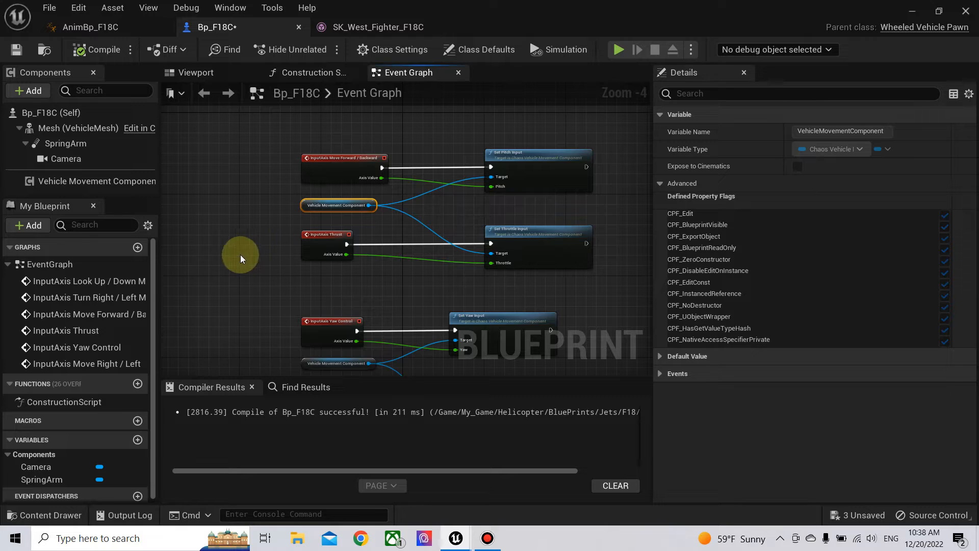
# Add a blueprint variable named Elevator Pitch and set its type to Float.
pyautogui.click(138, 437)
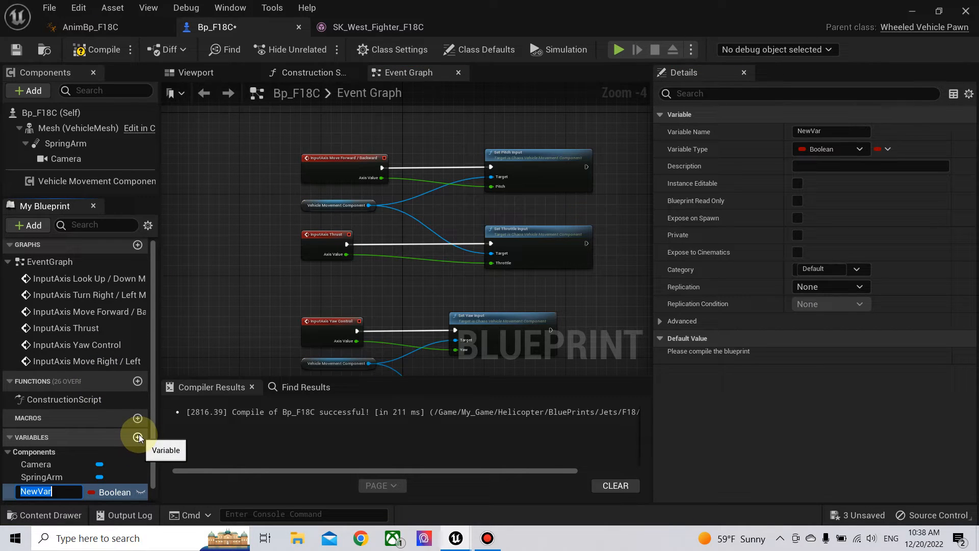
pyautogui.write('Elevator')
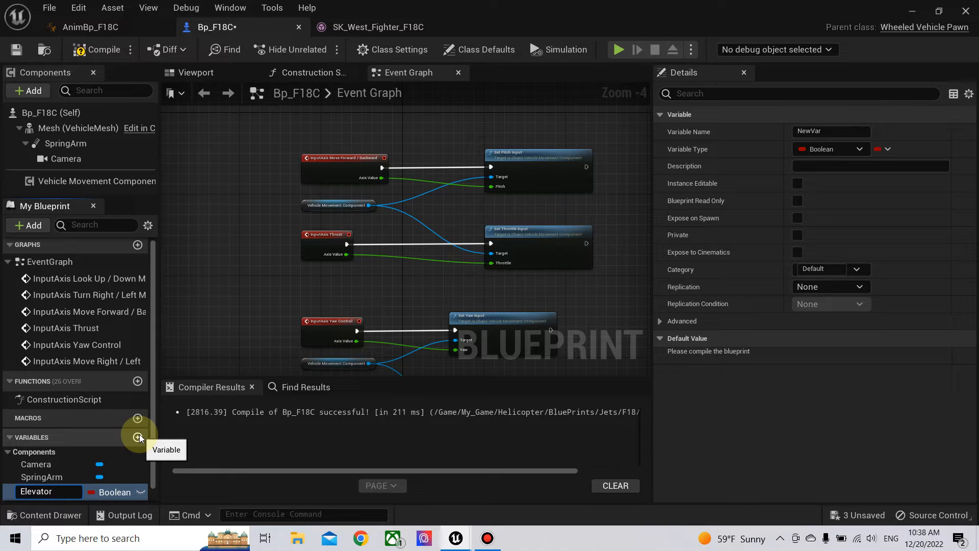
pyautogui.write(' Pitac')
pyautogui.press('BackSpace')
pyautogui.write('h')
pyautogui.press('Return')
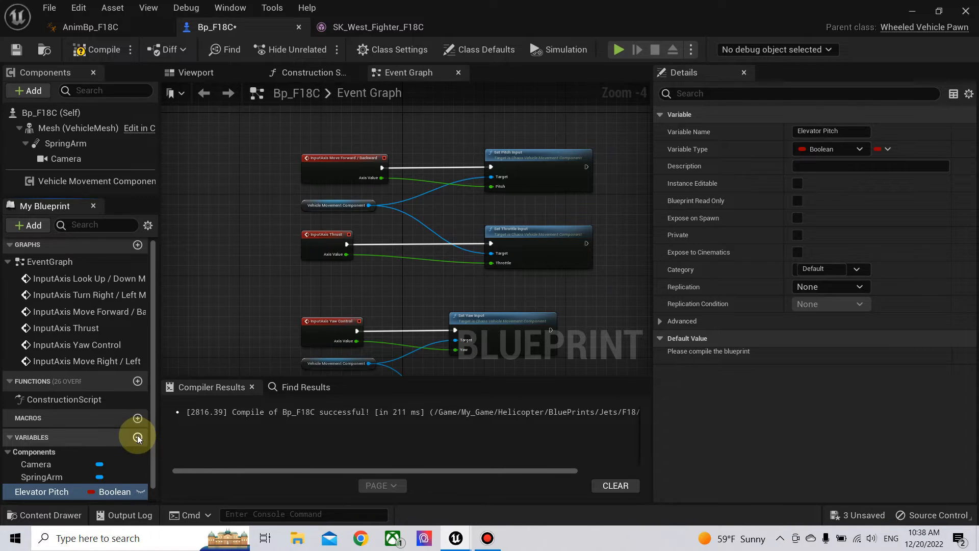
pyautogui.click(109, 492)
pyautogui.click(135, 267)
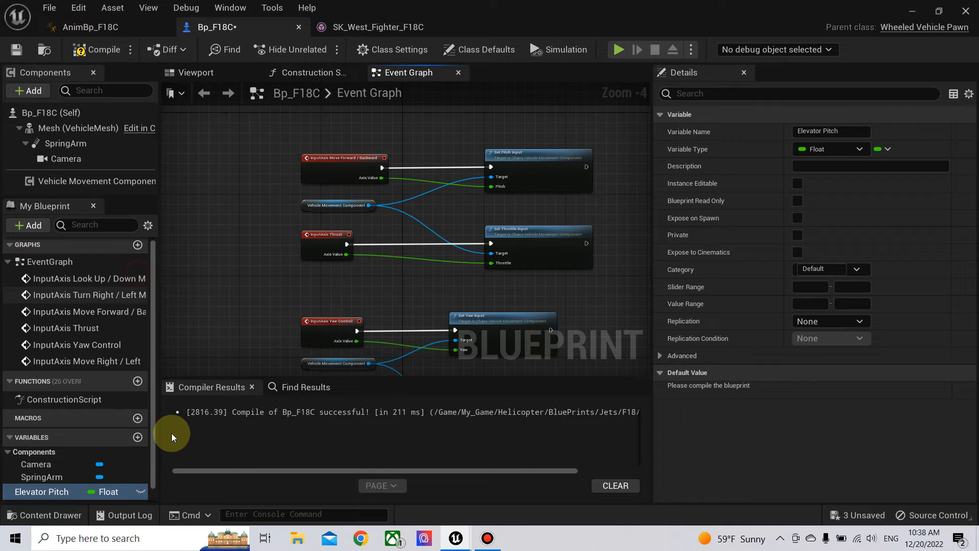
# Duplicate the Elevator Pitch variable, name the copy Elevator Roll, and compile the blueprint.
pyautogui.rightClick(51, 496)
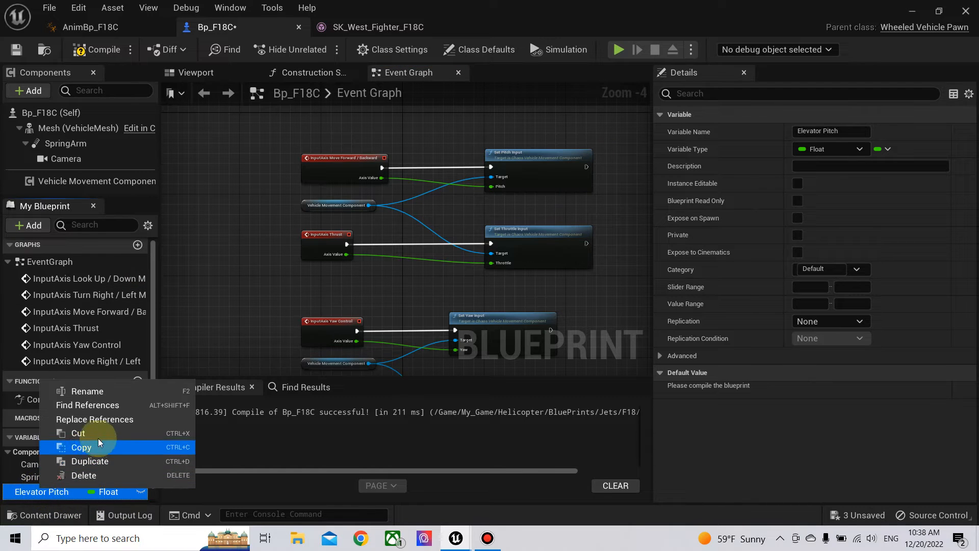
pyautogui.click(96, 460)
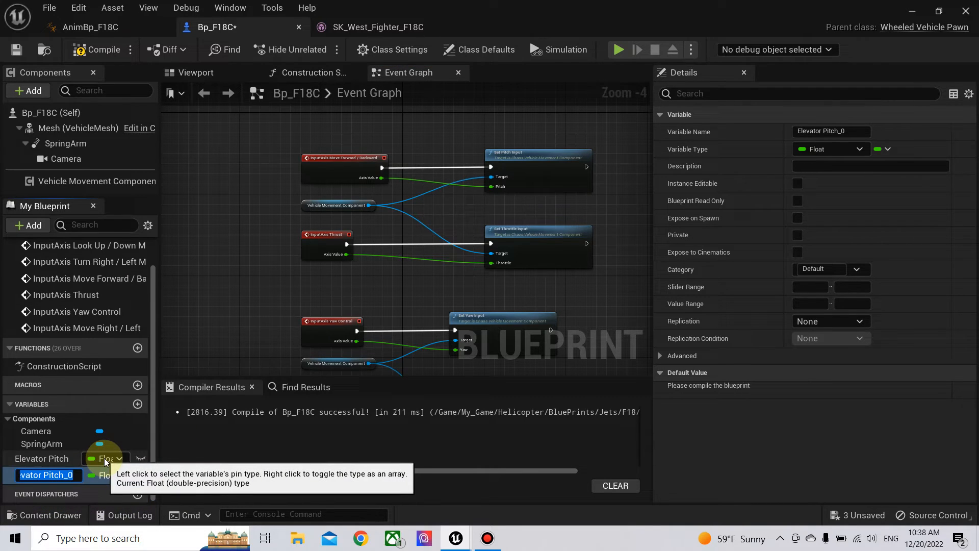
pyautogui.press('BackSpace')
pyautogui.press('BackSpace')
pyautogui.press('BackSpace')
pyautogui.press('BackSpace')
pyautogui.press('BackSpace')
pyautogui.press('BackSpace')
pyautogui.press('BackSpace')
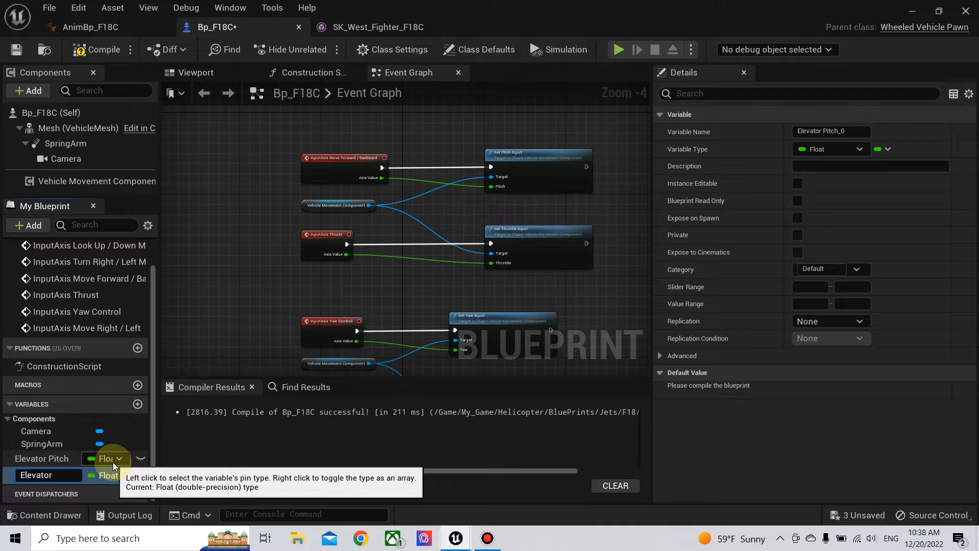
pyautogui.write('Roll')
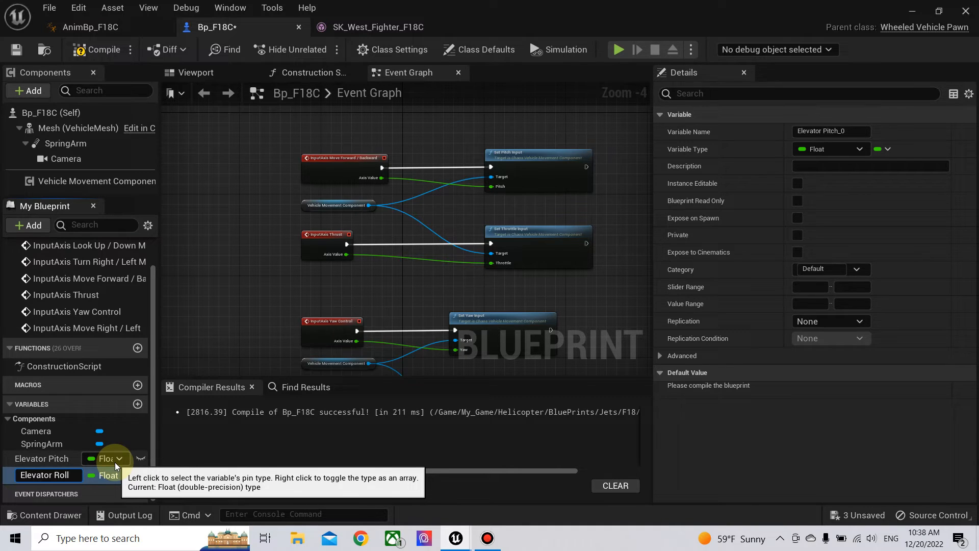
pyautogui.press('Return')
pyautogui.click(97, 51)
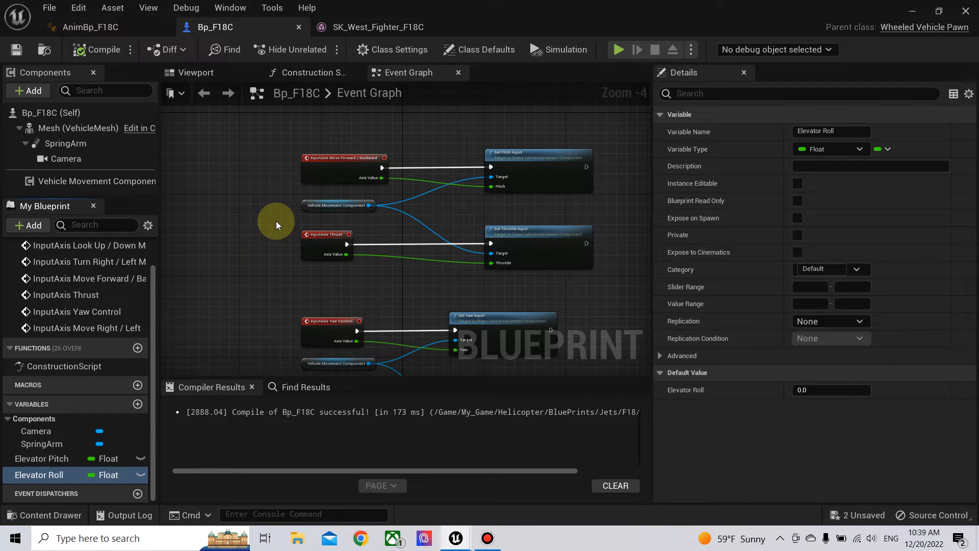
# Move the Set Pitch Input node farther from the Move Forward / Backward event to make room between them.
pyautogui.moveTo(400, 305); pyautogui.dragTo(347, 328, button='right')
pyautogui.scroll(2, 449, 284)
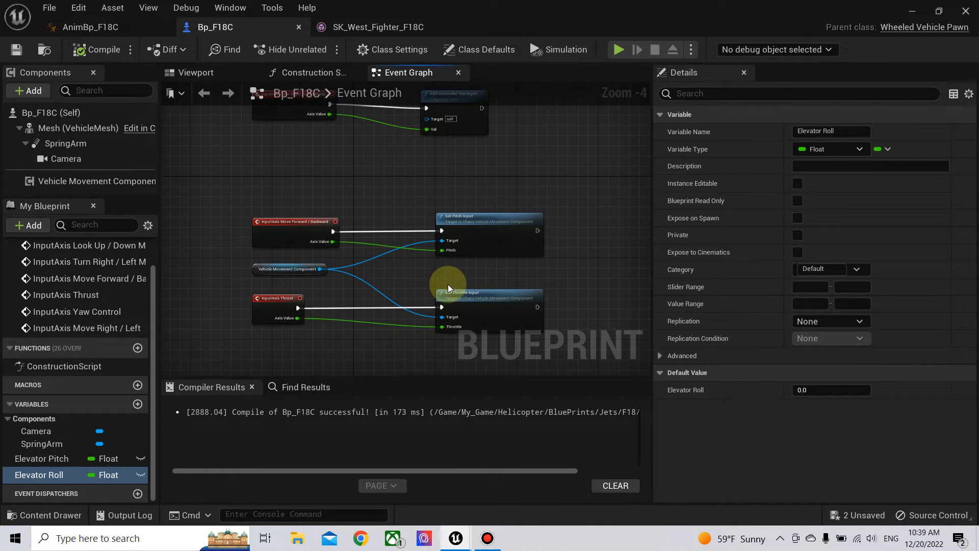
pyautogui.moveTo(459, 280); pyautogui.dragTo(438, 298, button='right')
pyautogui.moveTo(502, 250); pyautogui.dragTo(623, 250)
pyautogui.moveTo(478, 289); pyautogui.dragTo(340, 313, button='right')
pyautogui.moveTo(457, 273); pyautogui.dragTo(549, 270)
pyautogui.moveTo(401, 292); pyautogui.dragTo(545, 236, button='right')
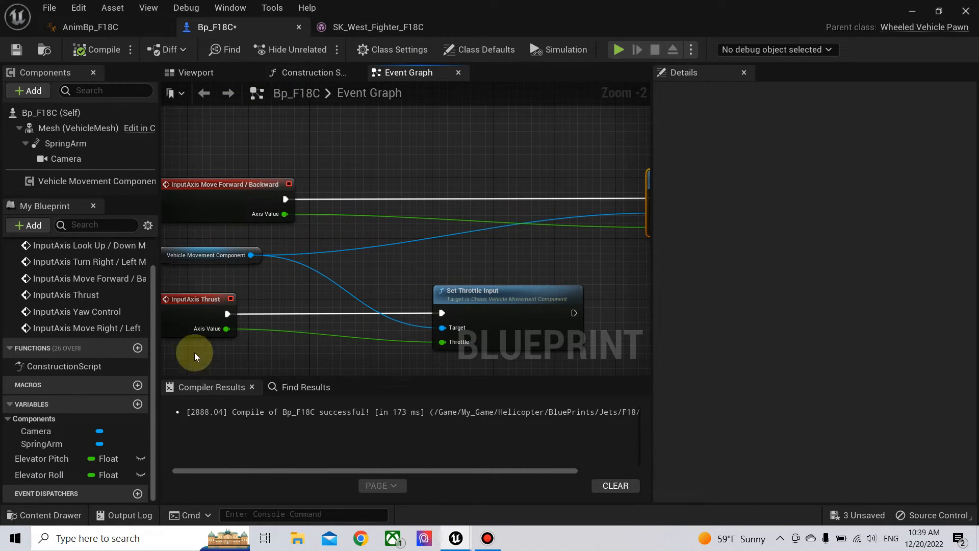
# Add a Set Elevator Pitch node and wire its execution between the Move Forward / Backward event and Set Pitch Input, lining it up.
pyautogui.moveTo(38, 459); pyautogui.dragTo(502, 168)
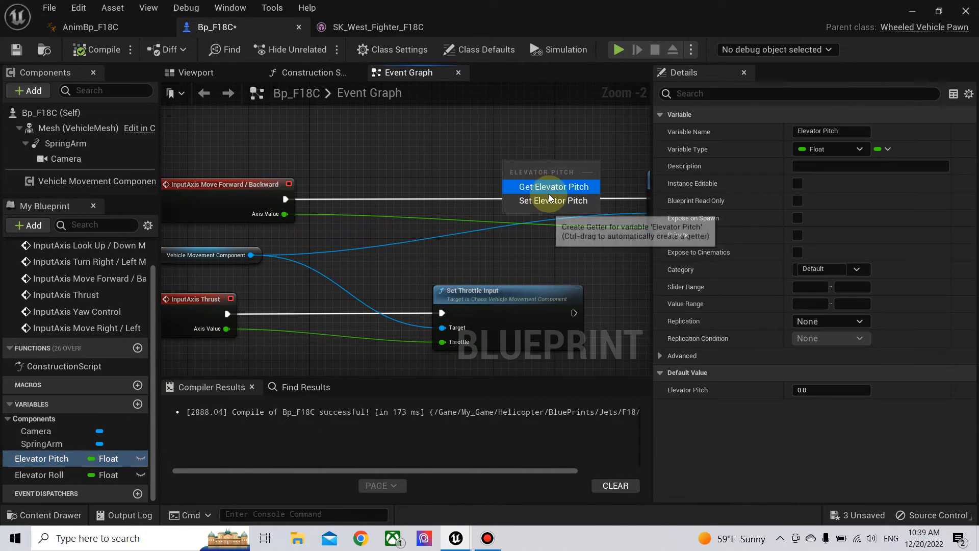
pyautogui.click(562, 202)
pyautogui.moveTo(282, 201); pyautogui.dragTo(511, 166)
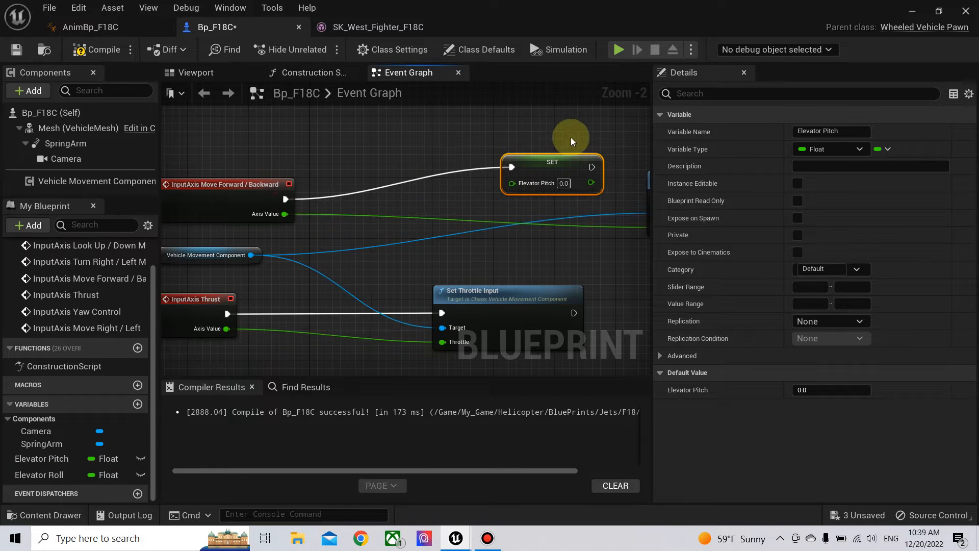
pyautogui.moveTo(604, 160); pyautogui.dragTo(461, 183, button='right')
pyautogui.moveTo(449, 191); pyautogui.dragTo(515, 221)
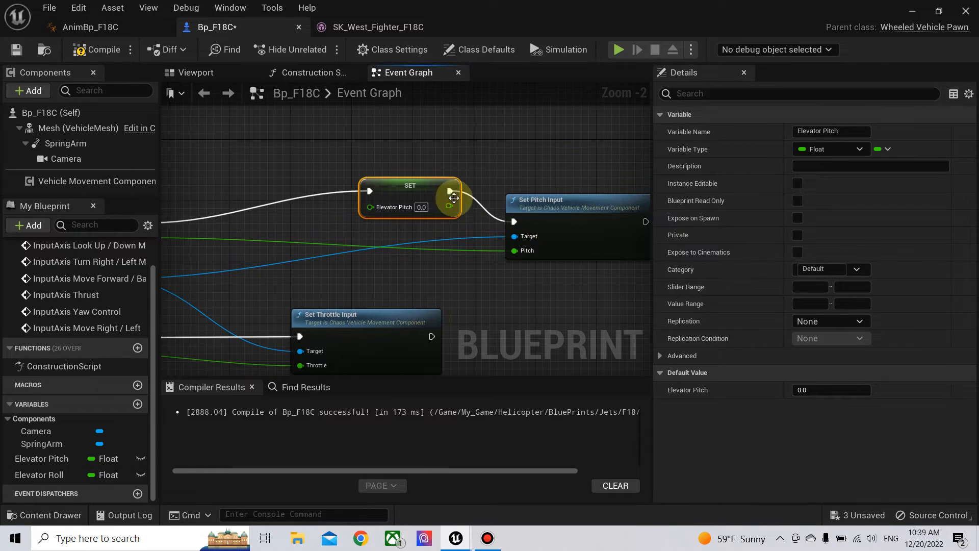
pyautogui.moveTo(427, 196); pyautogui.dragTo(426, 220)
pyautogui.moveTo(426, 219); pyautogui.dragTo(460, 228, button='right')
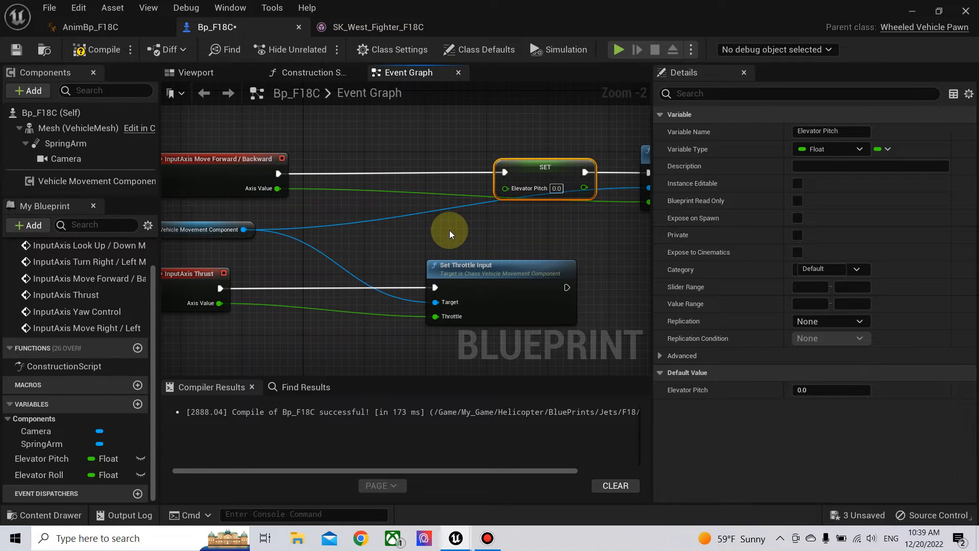
# Move the Move Forward / Backward event, Set Elevator Pitch and Set Pitch Input nodes up, clear of the Vehicle Movement Component node.
pyautogui.moveTo(449, 228); pyautogui.dragTo(498, 258, button='right')
pyautogui.scroll(-2, 440, 237)
pyautogui.moveTo(268, 196); pyautogui.dragTo(629, 248)
pyautogui.moveTo(492, 234); pyautogui.dragTo(477, 166)
pyautogui.click(392, 205)
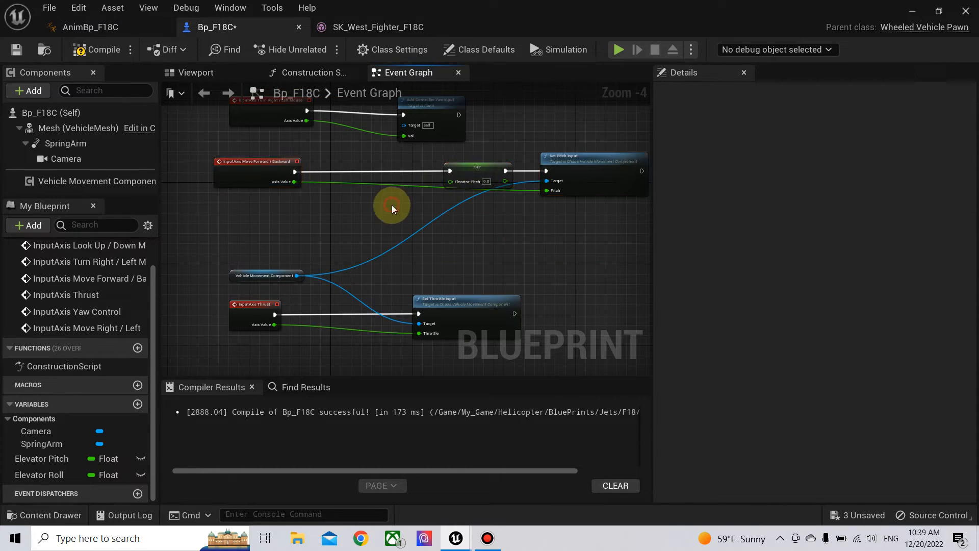
pyautogui.moveTo(391, 205); pyautogui.dragTo(391, 232, button='right')
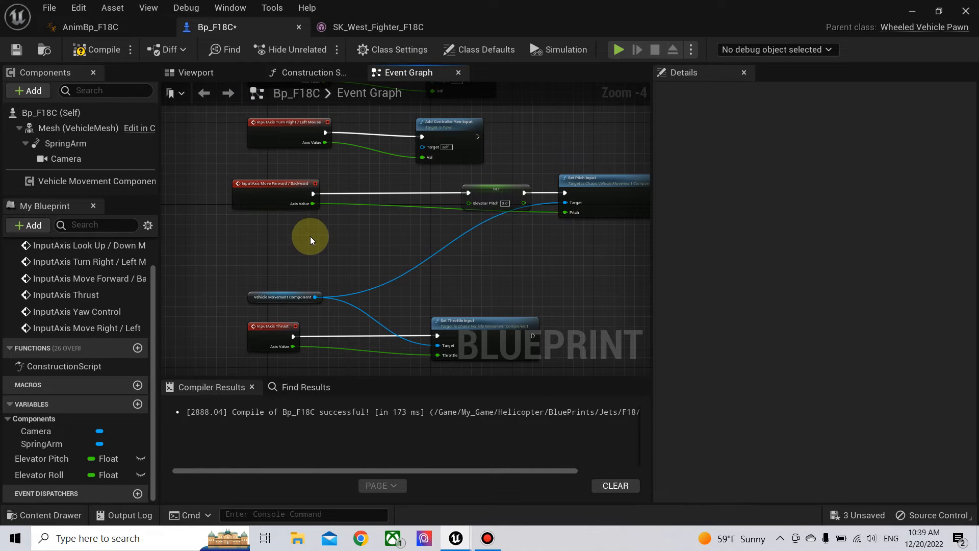
# Feed the Set Elevator Pitch value from an FInterp To node, using an Elevator Pitch getter as its Current input.
pyautogui.moveTo(466, 203); pyautogui.dragTo(418, 234)
pyautogui.write('fin')
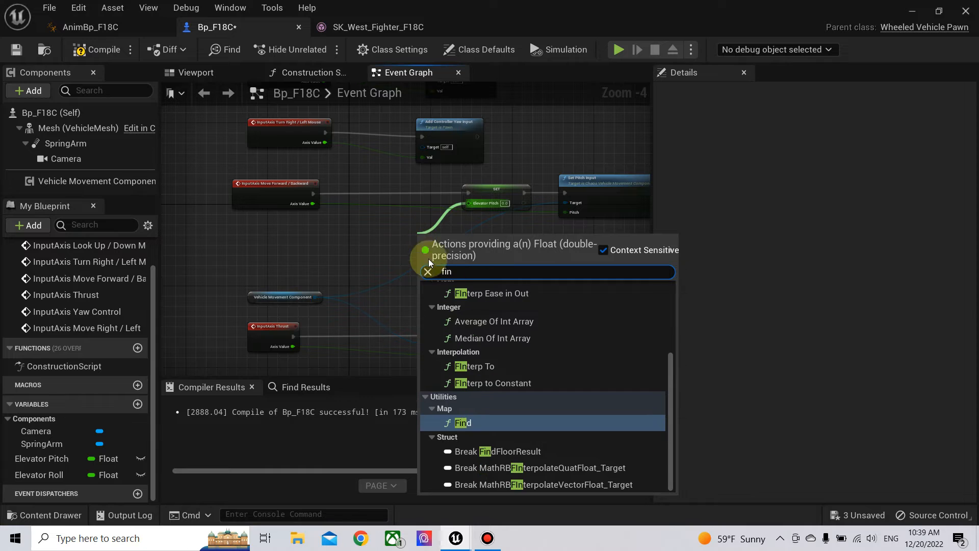
pyautogui.click(468, 365)
pyautogui.moveTo(455, 258); pyautogui.dragTo(389, 247)
pyautogui.moveTo(319, 232); pyautogui.dragTo(396, 270, button='right')
pyautogui.moveTo(23, 462); pyautogui.dragTo(434, 271)
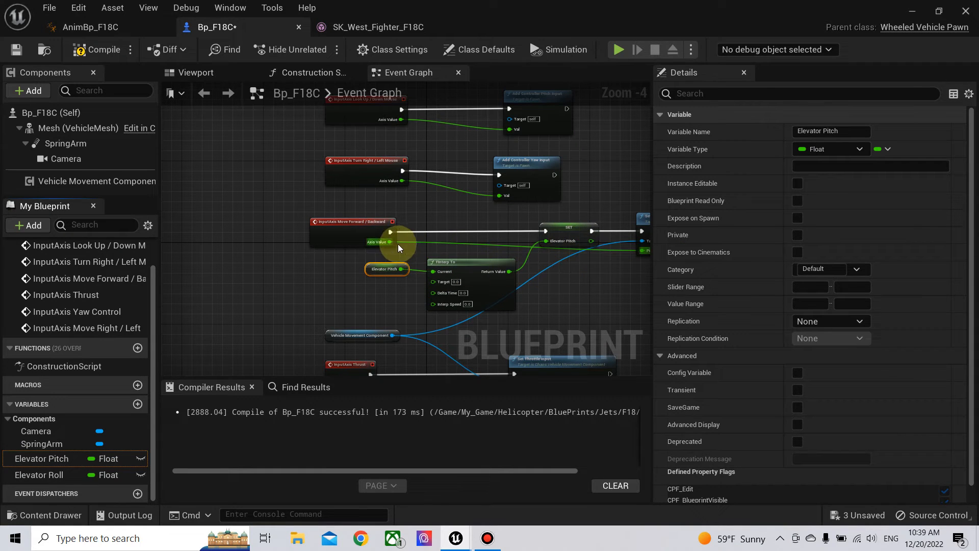
# Connect the Move Forward / Backward Axis Value to FInterp To's Target and Get World Delta Seconds to its Delta Time.
pyautogui.moveTo(389, 242); pyautogui.dragTo(356, 296)
pyautogui.write('get wo')
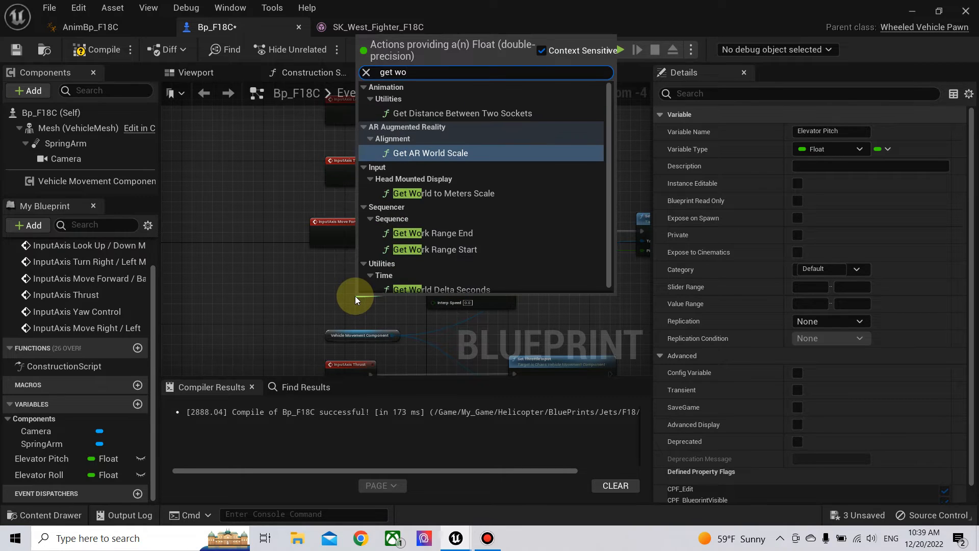
pyautogui.write('rld')
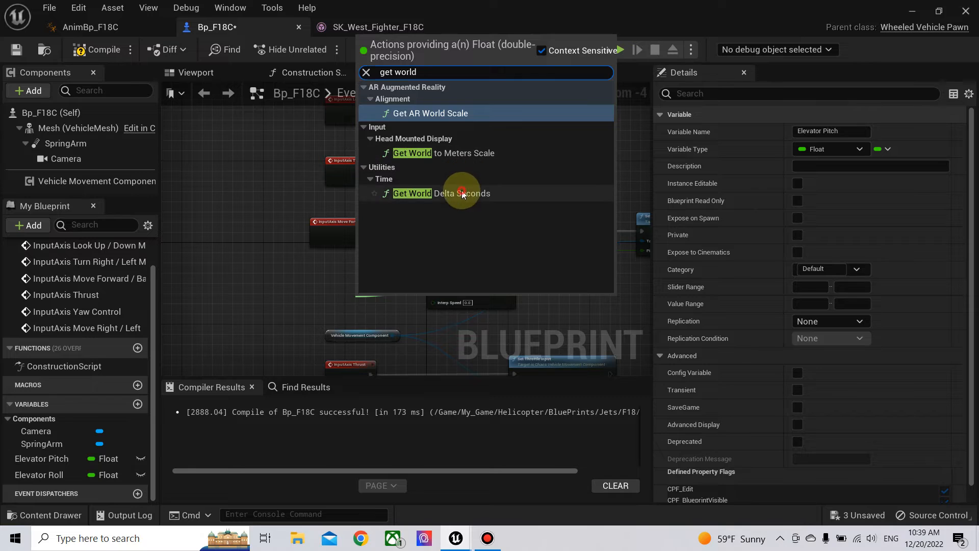
pyautogui.click(462, 194)
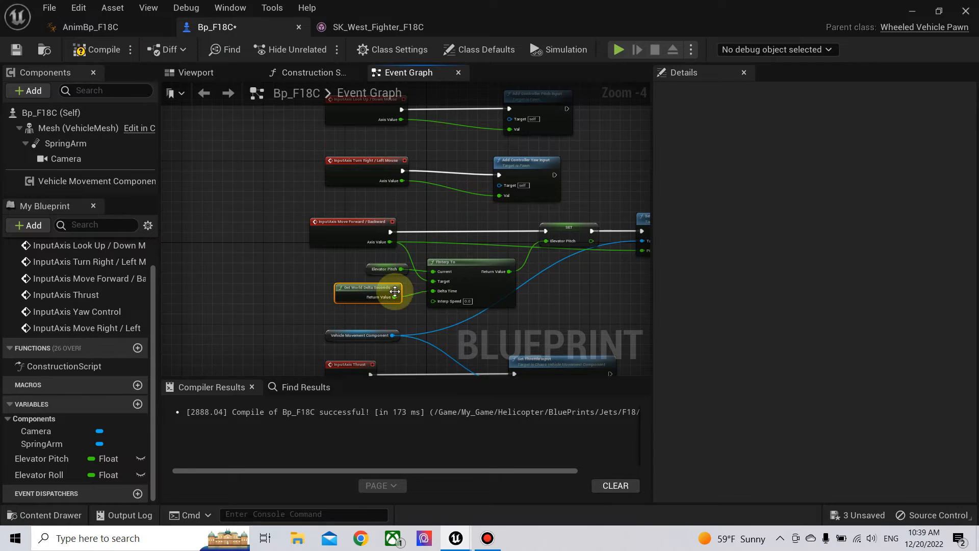
# Set the FInterp To node's Interp Speed to 0.9 and compile the blueprint.
pyautogui.scroll(2, 449, 304)
pyautogui.click(483, 301)
pyautogui.write('.9')
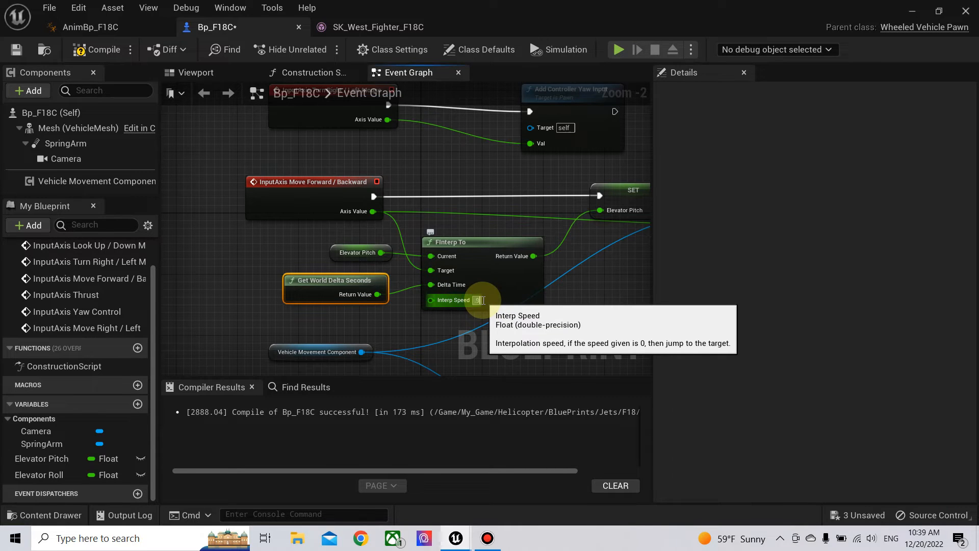
pyautogui.write('6')
pyautogui.press('Return')
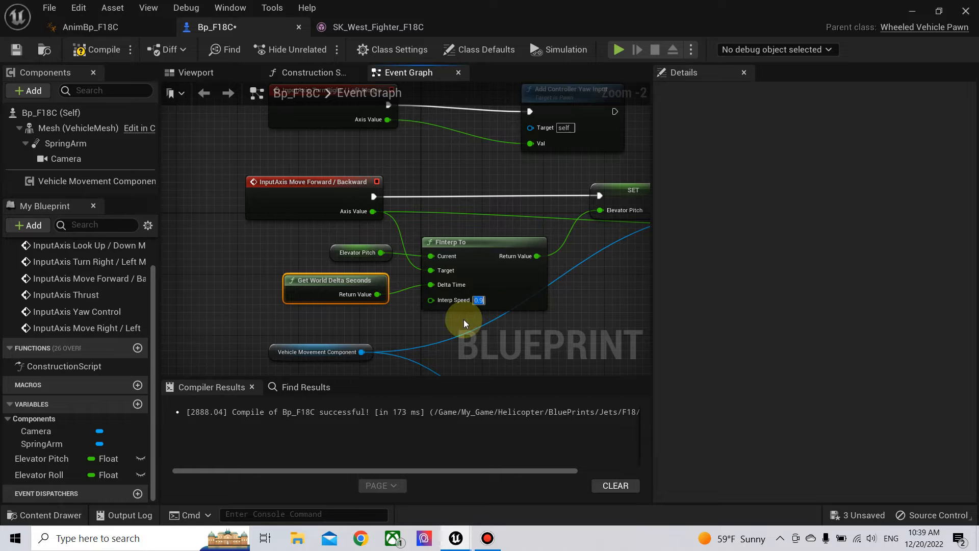
pyautogui.click(121, 55)
# Route the Target and Pitch wires of Set Pitch Input around the FInterp To and Set Elevator Pitch nodes with reroute points, and compile.
pyautogui.scroll(-2, 428, 291)
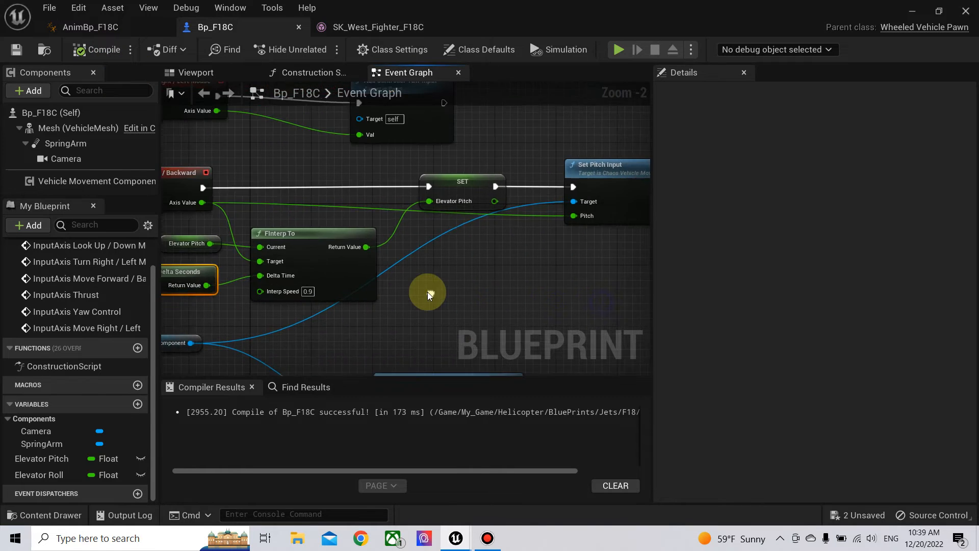
pyautogui.doubleClick(411, 267)
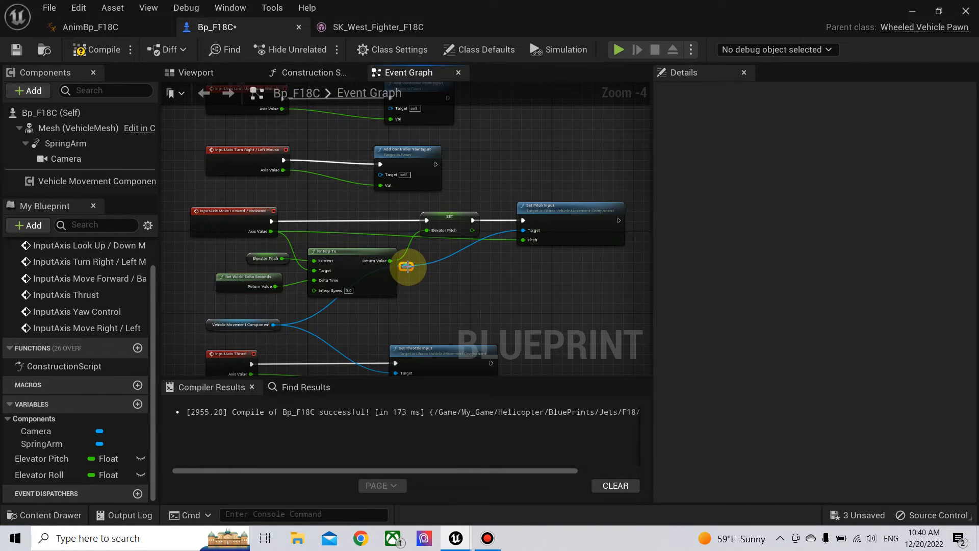
pyautogui.moveTo(408, 274); pyautogui.dragTo(473, 327)
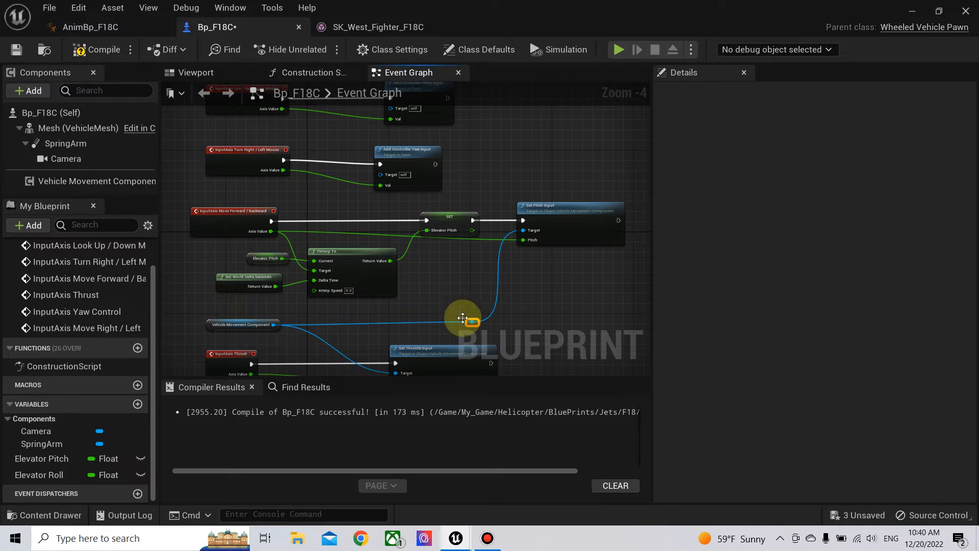
pyautogui.doubleClick(488, 238)
pyautogui.moveTo(489, 239); pyautogui.dragTo(487, 206)
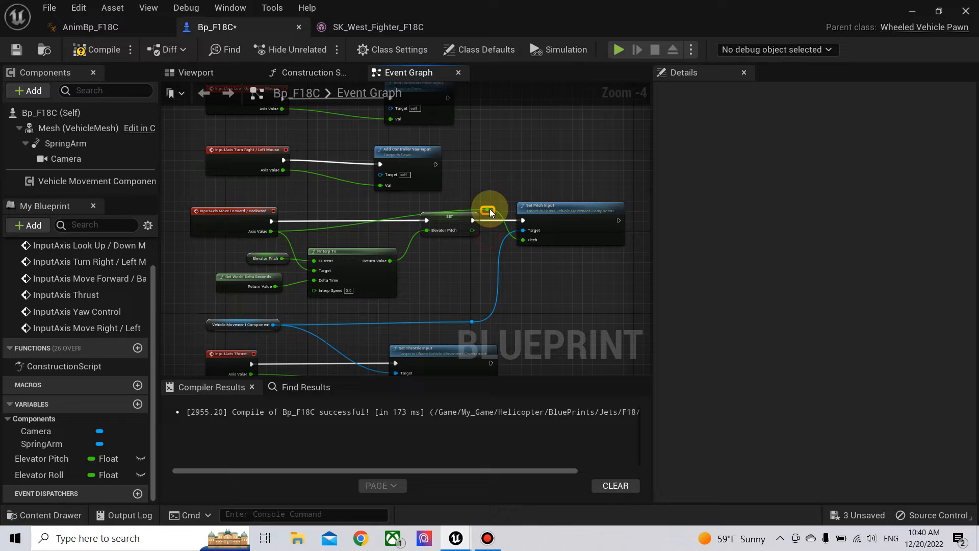
pyautogui.doubleClick(426, 206)
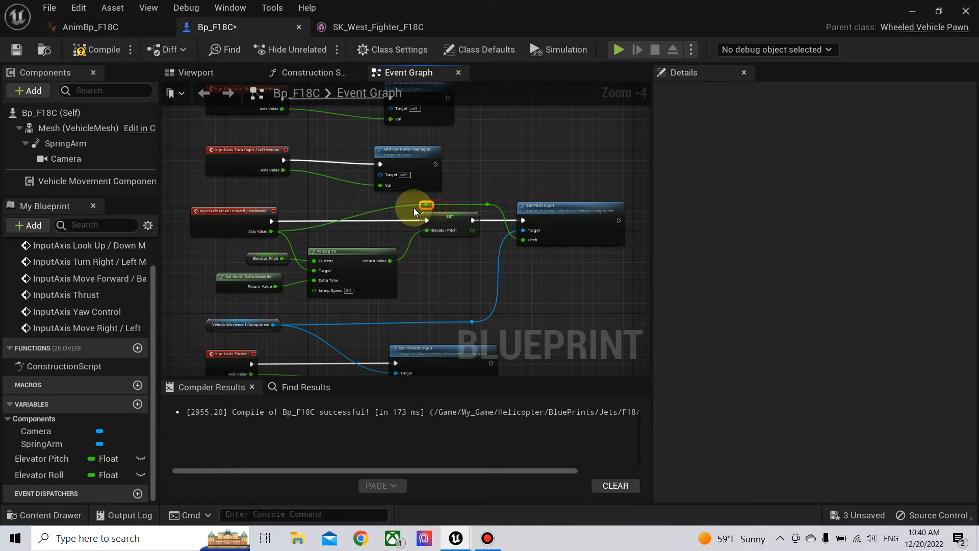
pyautogui.click(89, 50)
# Duplicate the Elevator Pitch getter, Get World Delta Seconds, FInterp To and Set Elevator Pitch nodes below the Move Right / Left event.
pyautogui.moveTo(399, 275); pyautogui.dragTo(486, 189, button='right')
pyautogui.moveTo(430, 260); pyautogui.dragTo(415, 152, button='right')
pyautogui.moveTo(385, 206); pyautogui.dragTo(342, 318, button='right')
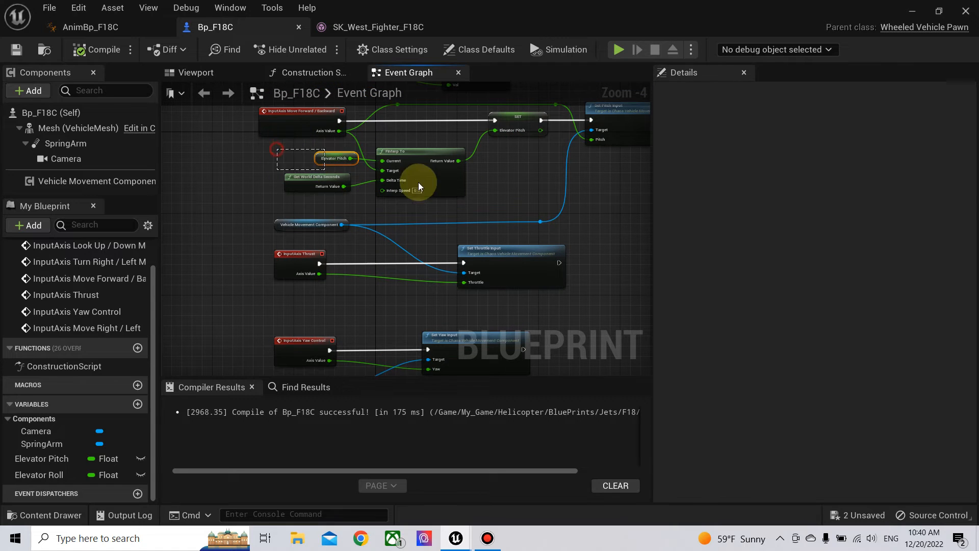
pyautogui.moveTo(386, 180); pyautogui.dragTo(386, 180)
pyautogui.keyDown('ctrl'); pyautogui.click(519, 121); pyautogui.keyUp('ctrl')
pyautogui.moveTo(525, 154); pyautogui.dragTo(374, 277)
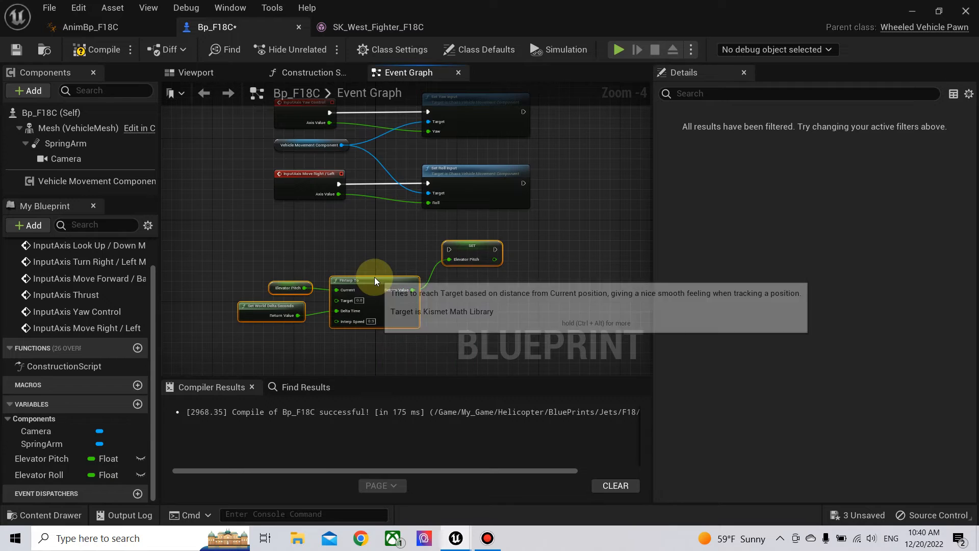
# Make room before Set Roll Input and insert the copied Set Elevator Pitch node between it and the Move Right / Left event.
pyautogui.moveTo(515, 238); pyautogui.dragTo(497, 315, button='right')
pyautogui.moveTo(442, 262); pyautogui.dragTo(568, 264)
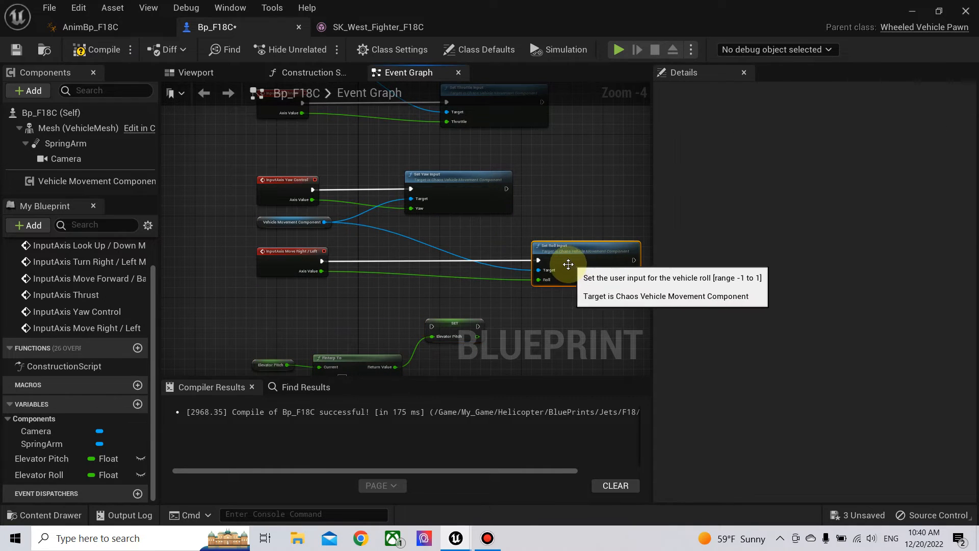
pyautogui.moveTo(453, 325); pyautogui.dragTo(478, 259)
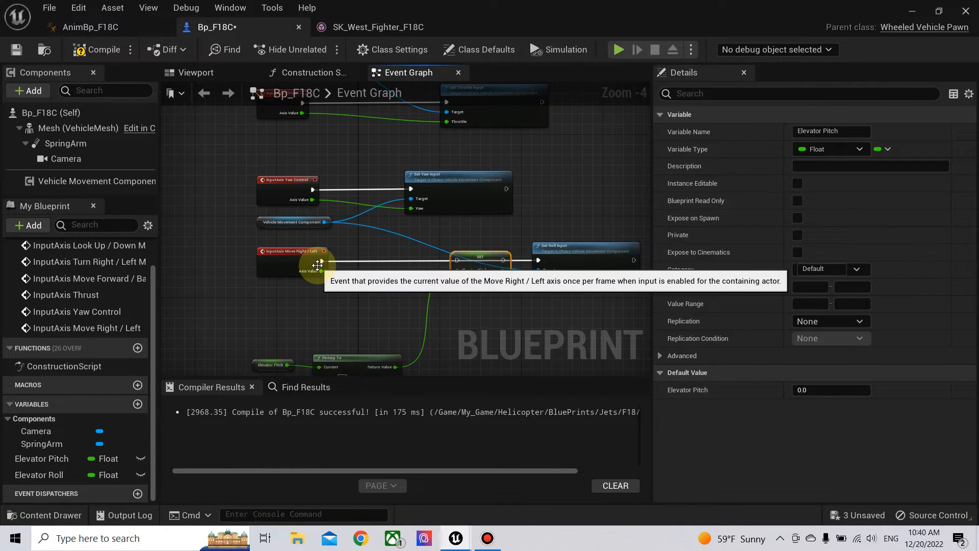
pyautogui.moveTo(320, 262); pyautogui.dragTo(538, 260)
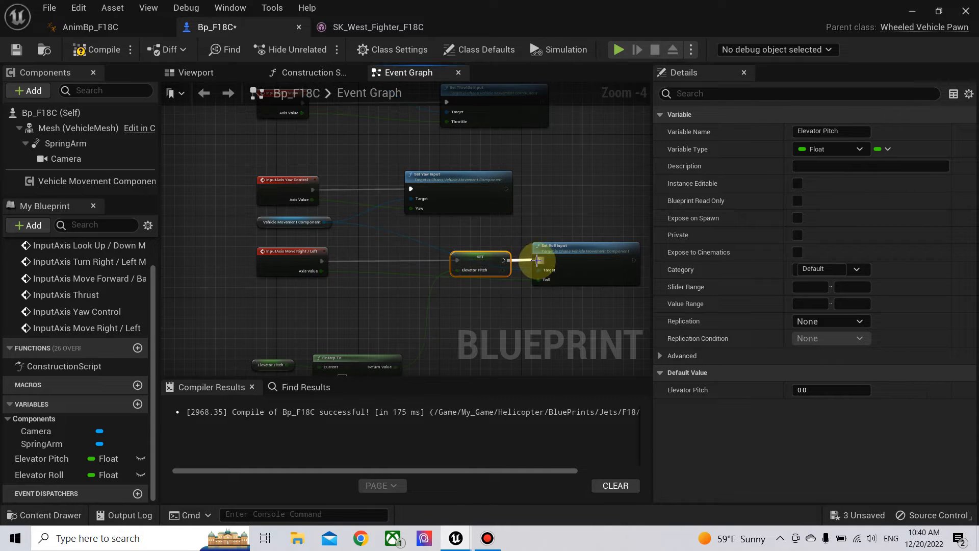
# Route the Roll and Target wires of Set Roll Input above the inserted Set node with reroute points.
pyautogui.click(513, 280)
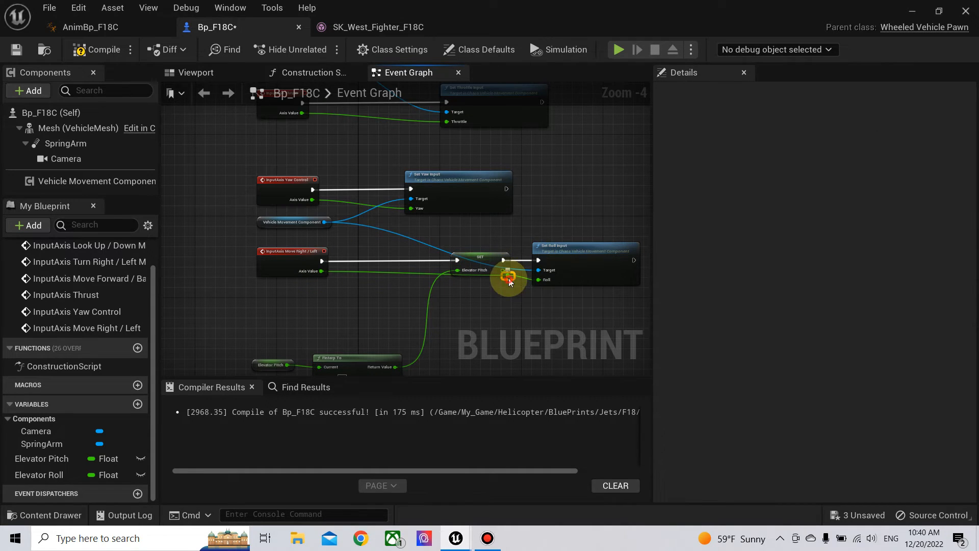
pyautogui.moveTo(509, 280); pyautogui.dragTo(509, 248)
pyautogui.doubleClick(475, 249)
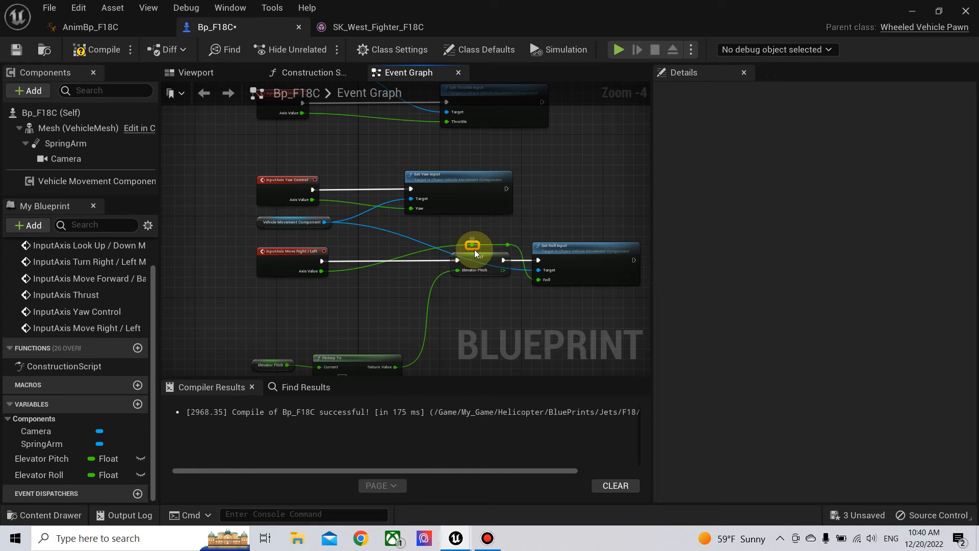
pyautogui.moveTo(379, 252); pyautogui.dragTo(372, 245)
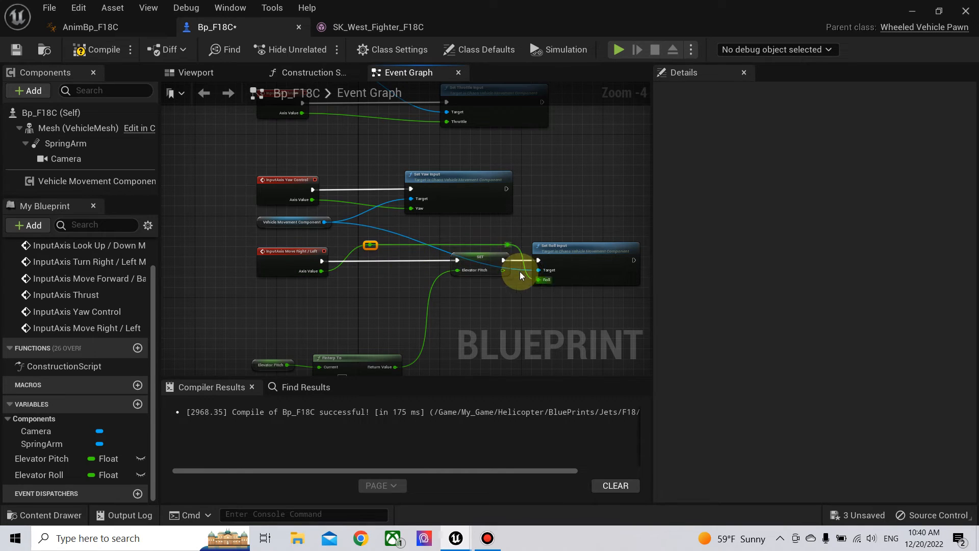
pyautogui.moveTo(512, 265); pyautogui.dragTo(514, 232)
# Move the copied interpolation nodes under Move Right / Left, connect its Axis Value to FInterp To's Target, and compile.
pyautogui.moveTo(452, 327); pyautogui.dragTo(442, 293, button='right')
pyautogui.moveTo(343, 332); pyautogui.dragTo(430, 289)
pyautogui.moveTo(346, 231); pyautogui.dragTo(387, 284)
pyautogui.click(102, 50)
# Replace Elevator Pitch with Elevator Roll in the copied getter and Set node, and compile the blueprint.
pyautogui.moveTo(31, 474); pyautogui.dragTo(321, 271)
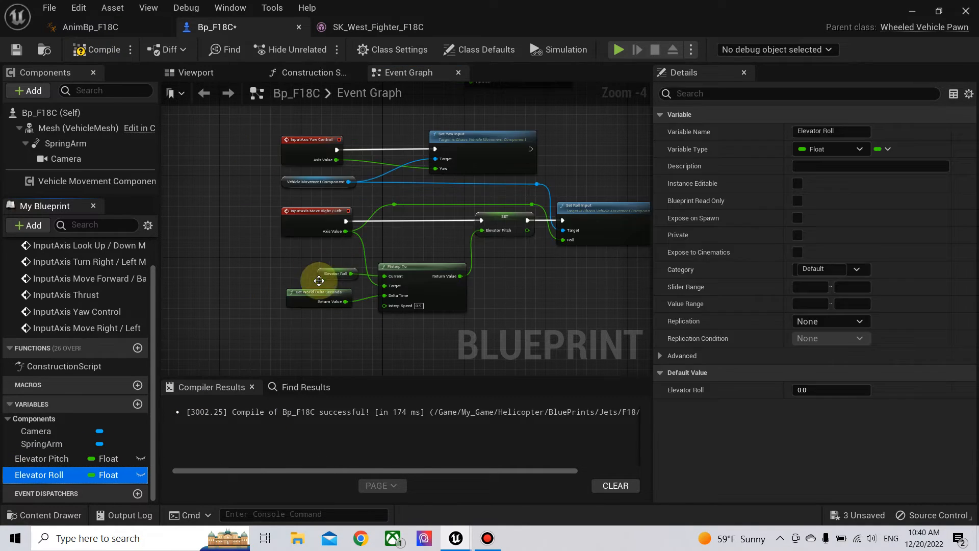
pyautogui.moveTo(66, 475); pyautogui.dragTo(512, 218)
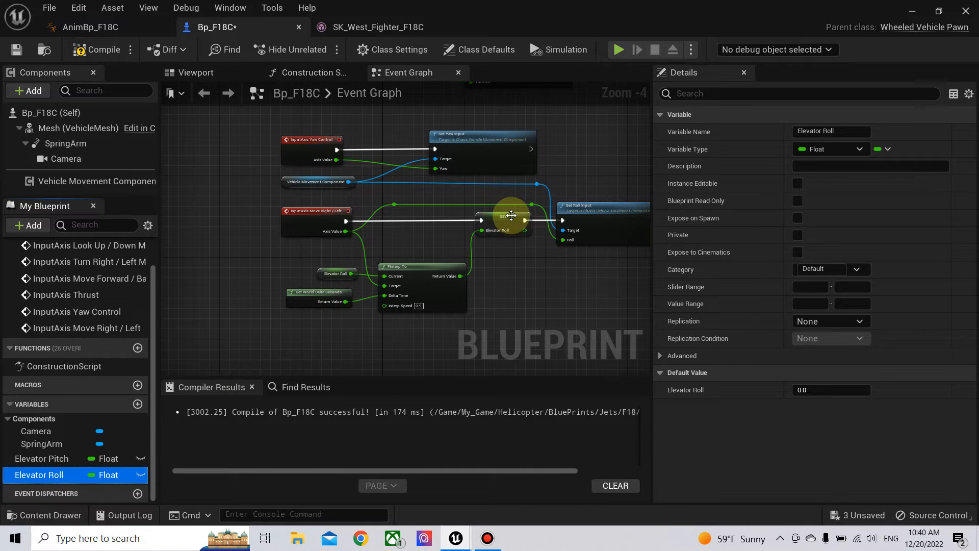
pyautogui.click(95, 49)
# In AnimBp_F18C's event graph, move Try Get Pawn Owner above the update event and cast its Return Value to Bp_F18C.
pyautogui.moveTo(529, 244); pyautogui.dragTo(444, 310, button='right')
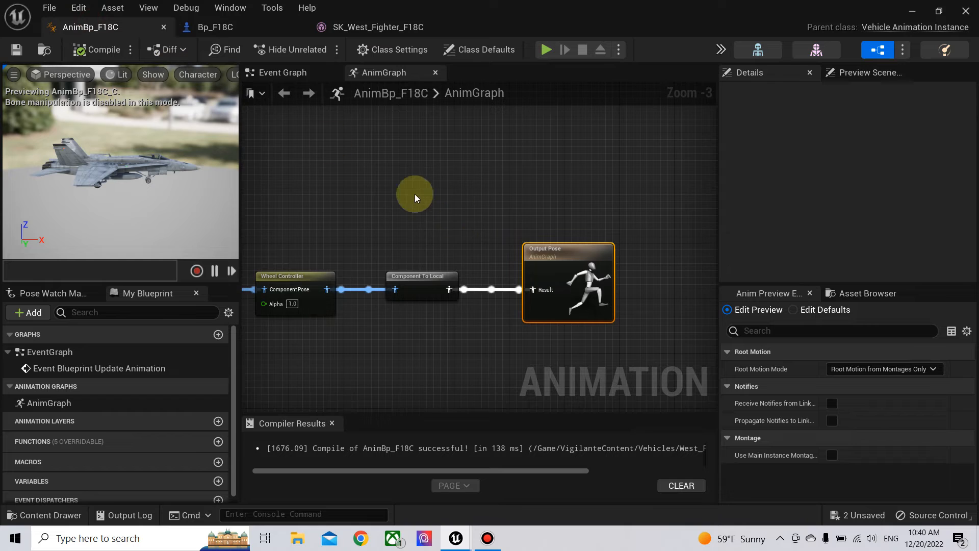
pyautogui.click(298, 72)
pyautogui.scroll(-3, 440, 244)
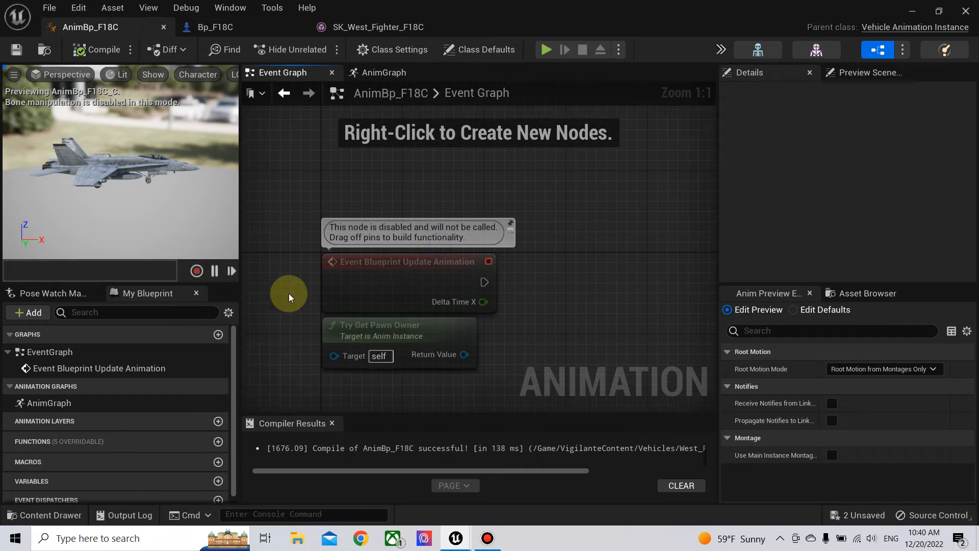
pyautogui.moveTo(365, 331); pyautogui.dragTo(367, 150)
pyautogui.moveTo(367, 150); pyautogui.dragTo(452, 293, button='right')
pyautogui.moveTo(456, 297); pyautogui.dragTo(491, 240)
pyautogui.write('cast')
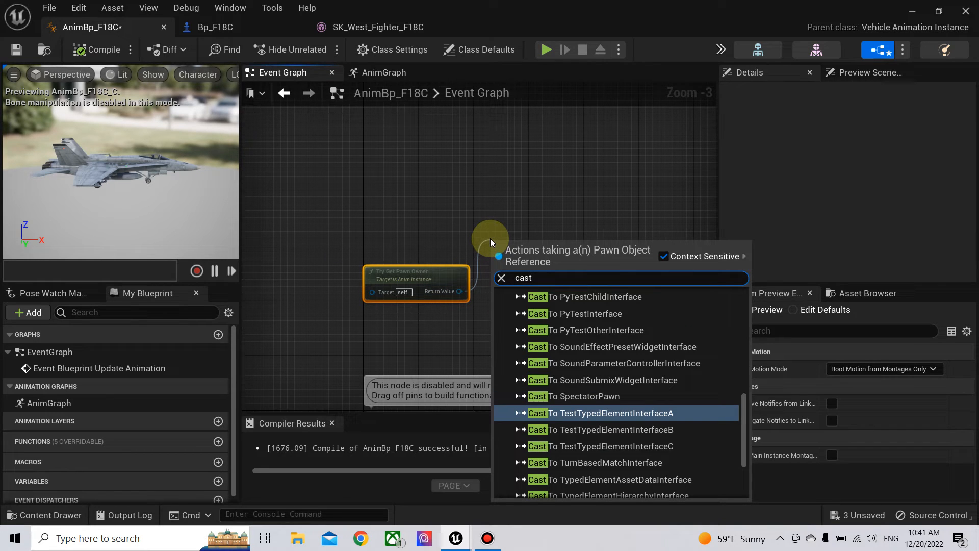
pyautogui.write(' to')
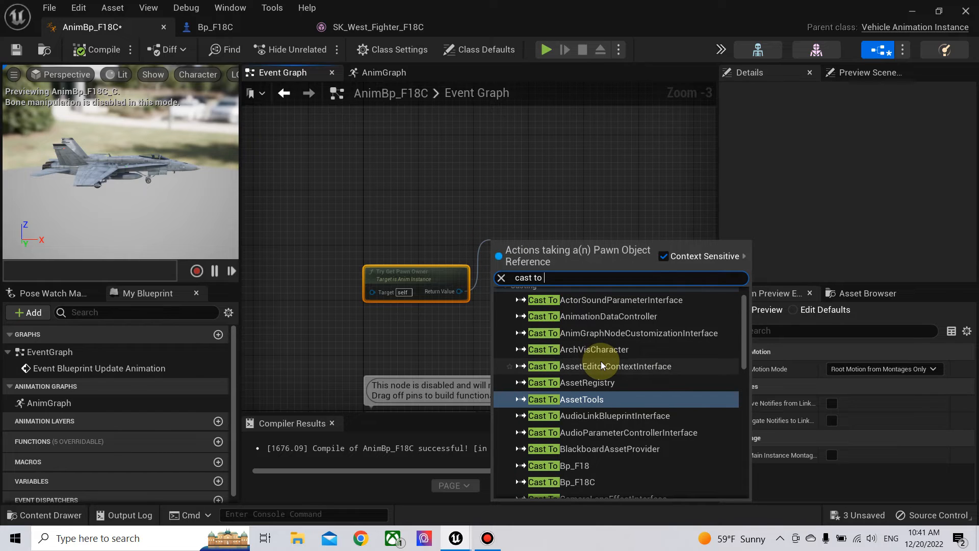
pyautogui.click(593, 481)
# Add an Event Blueprint Begin Play node that executes the Cast To Bp_F18C node.
pyautogui.moveTo(532, 247); pyautogui.dragTo(398, 198)
pyautogui.write('begin pl')
pyautogui.click(487, 253)
pyautogui.moveTo(456, 218); pyautogui.dragTo(409, 204)
# Promote the cast's As Bp F18C output to a variable and move Try Get Pawn Owner closer under the Begin Play event.
pyautogui.rightClick(554, 230)
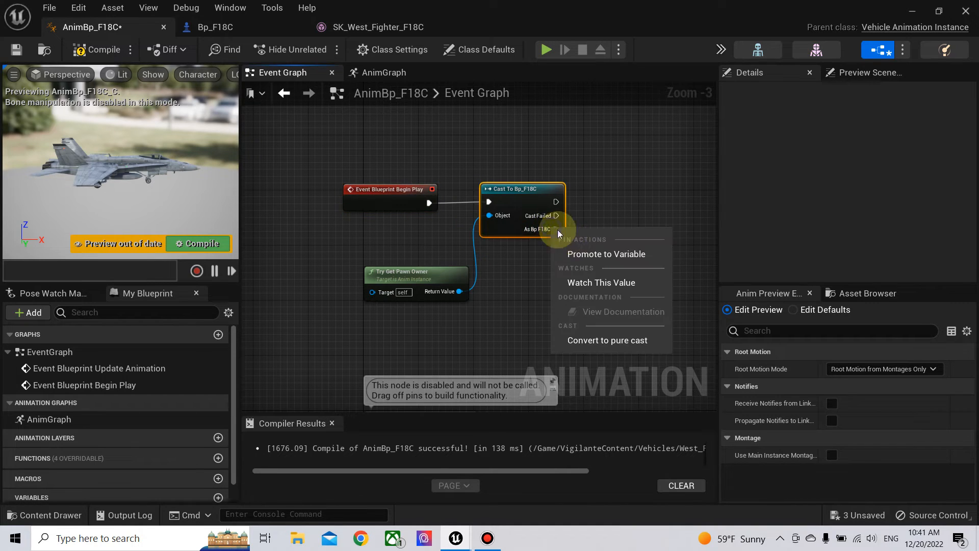
pyautogui.click(592, 254)
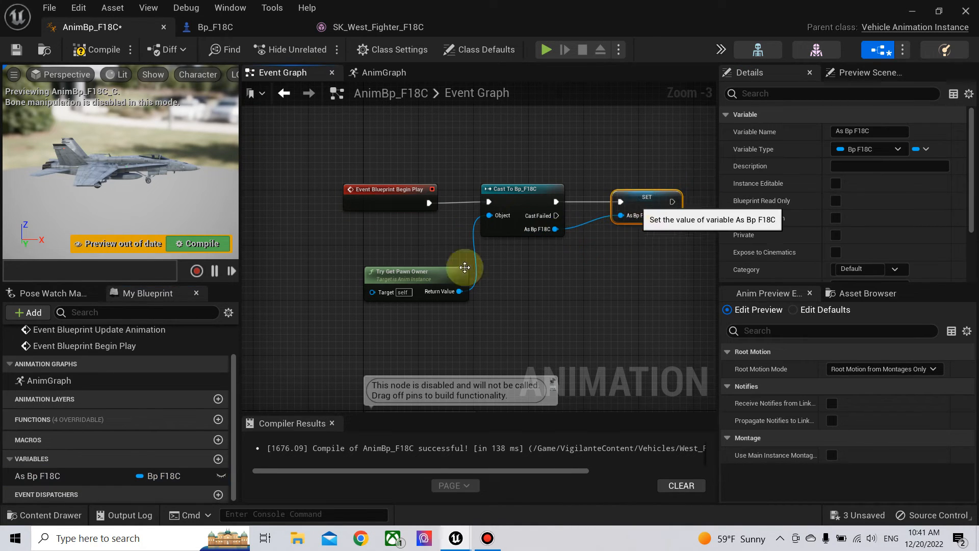
pyautogui.moveTo(421, 271); pyautogui.dragTo(386, 229)
# Add an As Bp F18C getter with an Is Valid check, execute it from Event Blueprint Update Animation, and compile.
pyautogui.moveTo(504, 319); pyautogui.dragTo(452, 155, button='right')
pyautogui.moveTo(72, 482); pyautogui.dragTo(485, 258)
pyautogui.click(396, 327)
pyautogui.write('is')
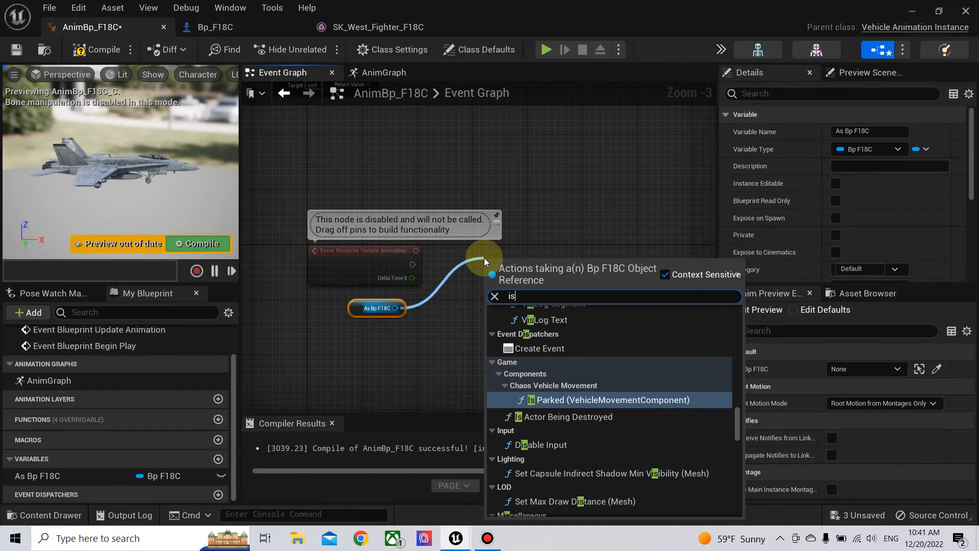
pyautogui.write(' vali')
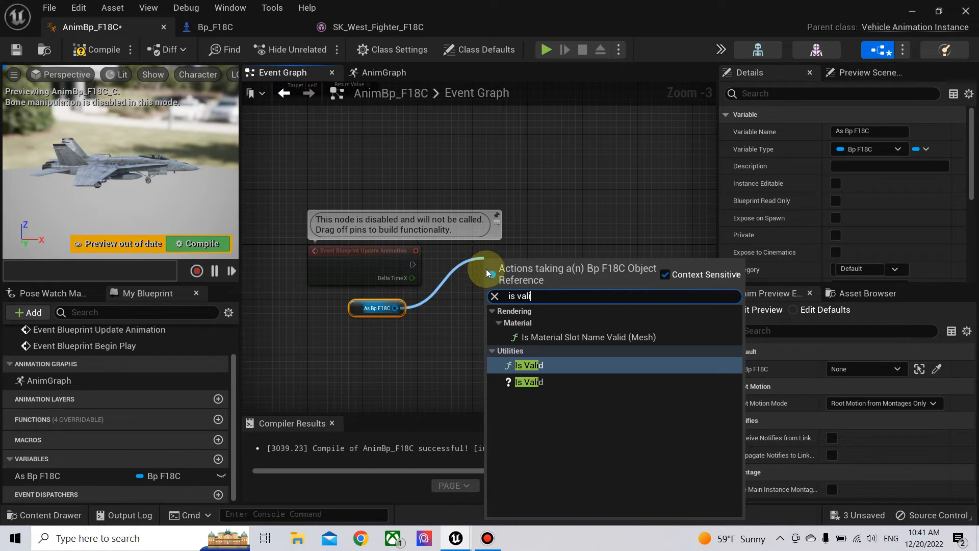
pyautogui.click(525, 382)
pyautogui.moveTo(414, 264); pyautogui.dragTo(514, 256)
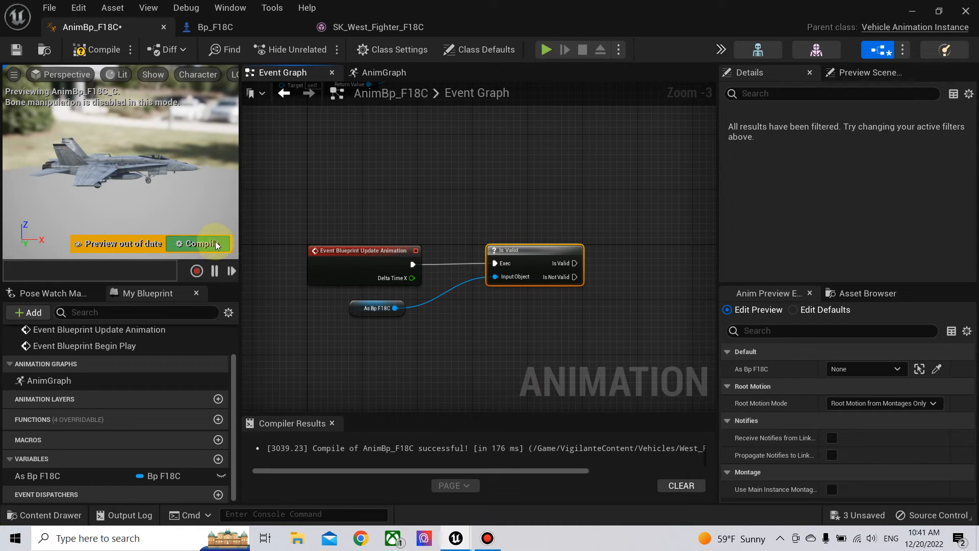
pyautogui.click(216, 245)
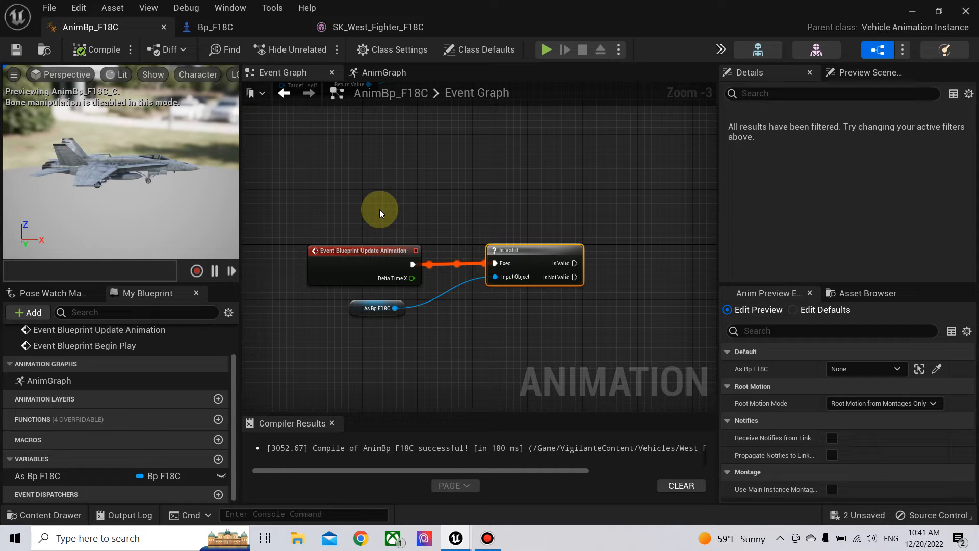
# Get the Elevator Pitch variable from the As Bp F18C reference beside the Is Valid node.
pyautogui.click(363, 304)
pyautogui.moveTo(476, 321); pyautogui.dragTo(380, 322, button='right')
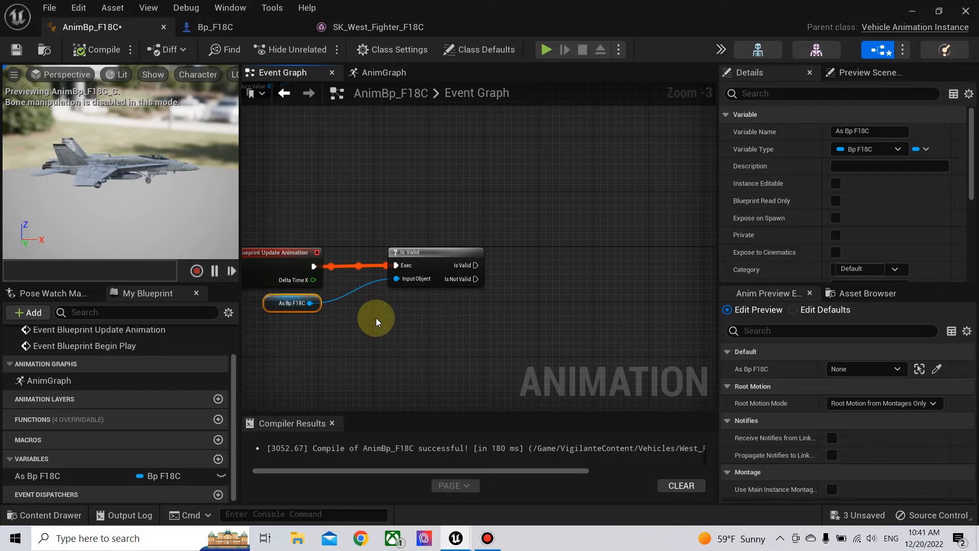
pyautogui.moveTo(310, 303); pyautogui.dragTo(467, 326)
pyautogui.write('g')
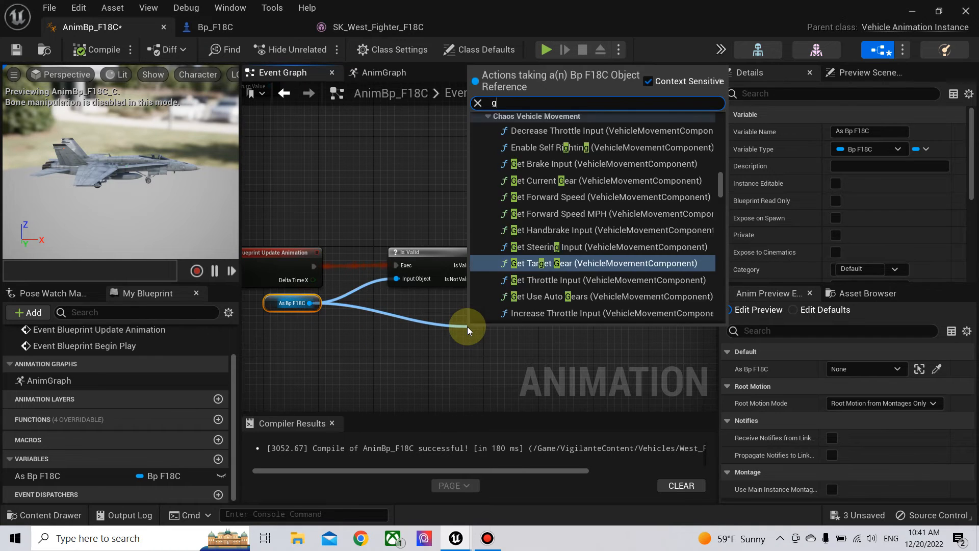
pyautogui.write('et pitch')
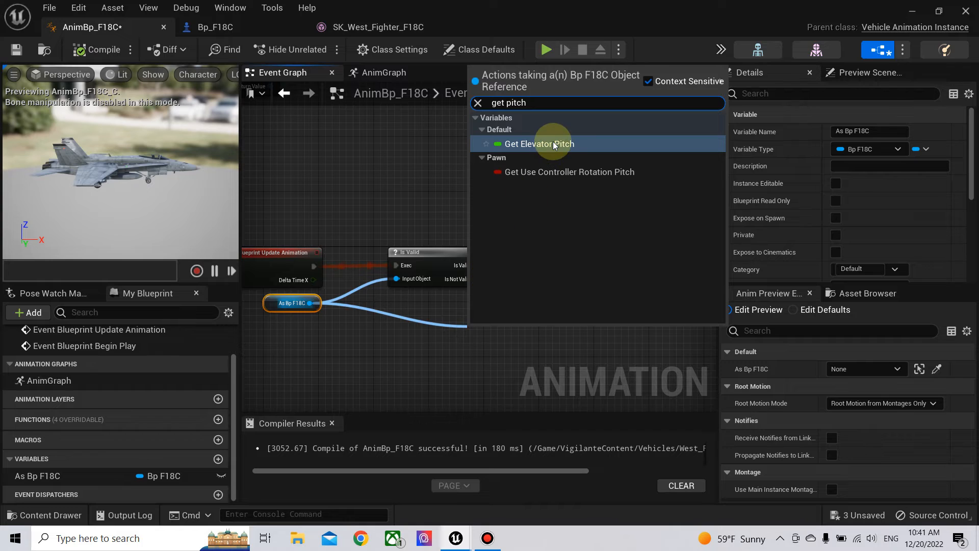
pyautogui.click(555, 145)
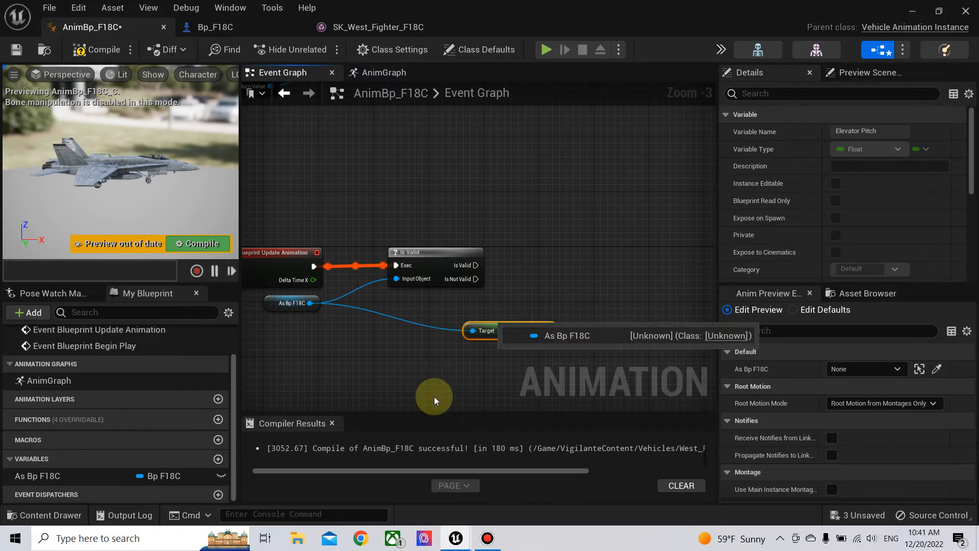
# Get the Elevator Roll variable from As Bp F18C and stack both elevator getters below the Is Valid node.
pyautogui.moveTo(310, 303); pyautogui.dragTo(378, 374)
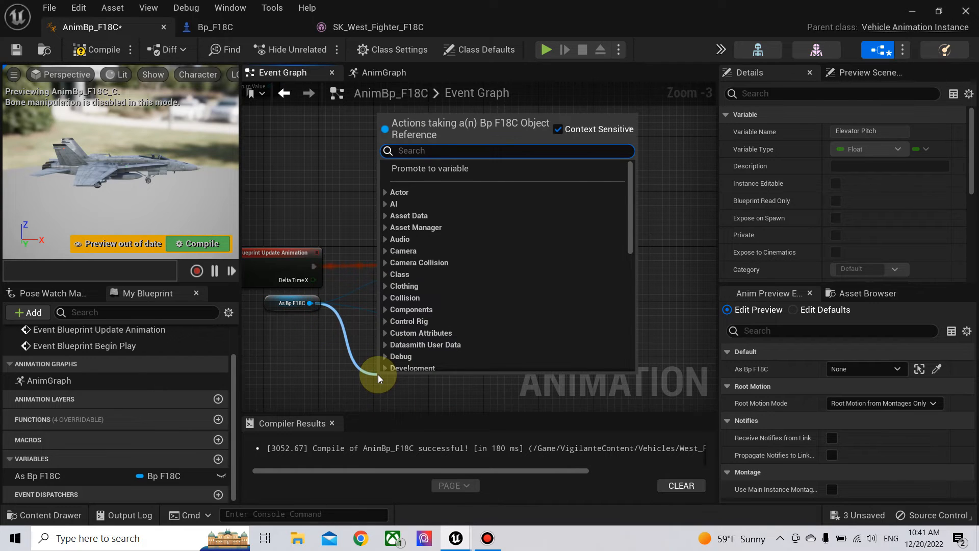
pyautogui.write('ro')
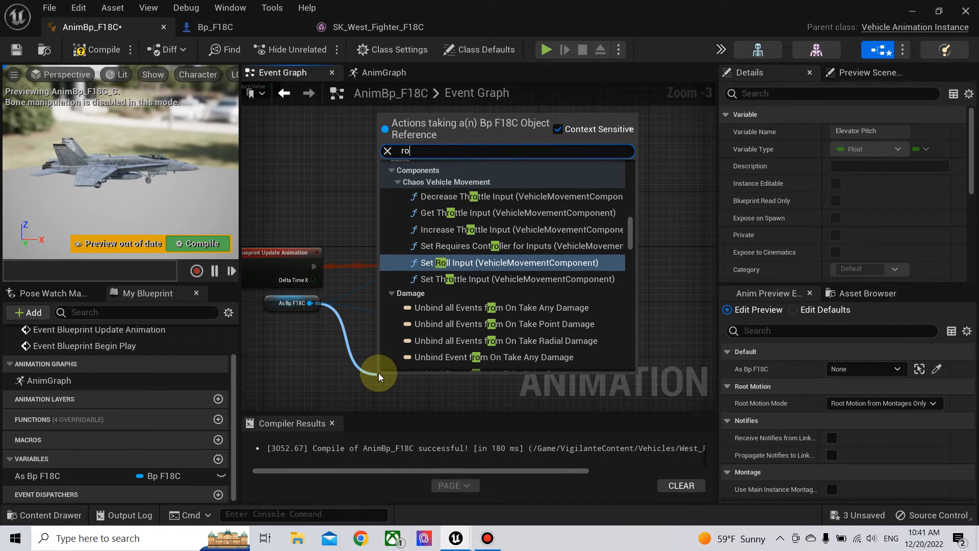
pyautogui.write('ll')
pyautogui.scroll(-5, 500, 355)
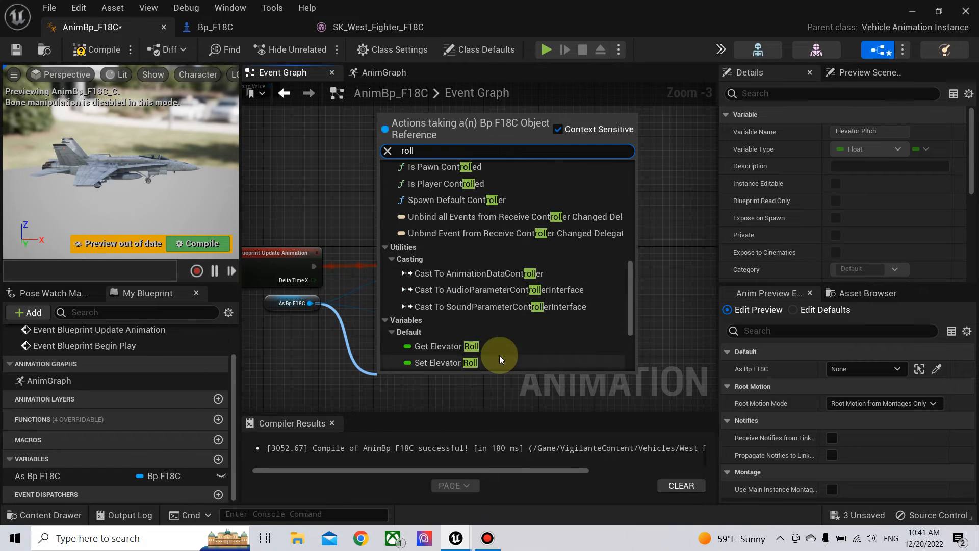
pyautogui.scroll(-3, 500, 355)
pyautogui.click(479, 224)
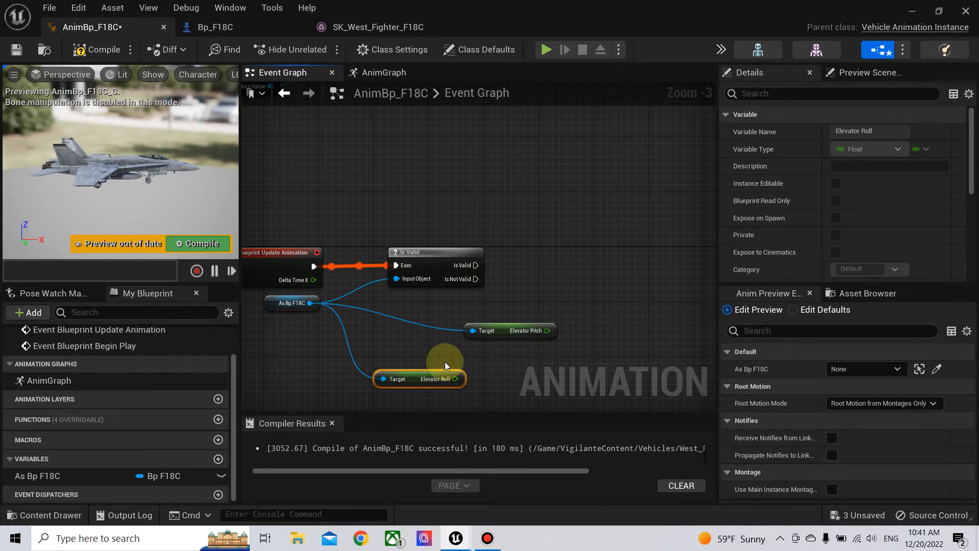
pyautogui.moveTo(509, 334); pyautogui.dragTo(435, 312)
pyautogui.moveTo(421, 378); pyautogui.dragTo(431, 337)
# Promote the Elevator Pitch getter's output to a variable and execute its Set node from Is Valid.
pyautogui.rightClick(472, 309)
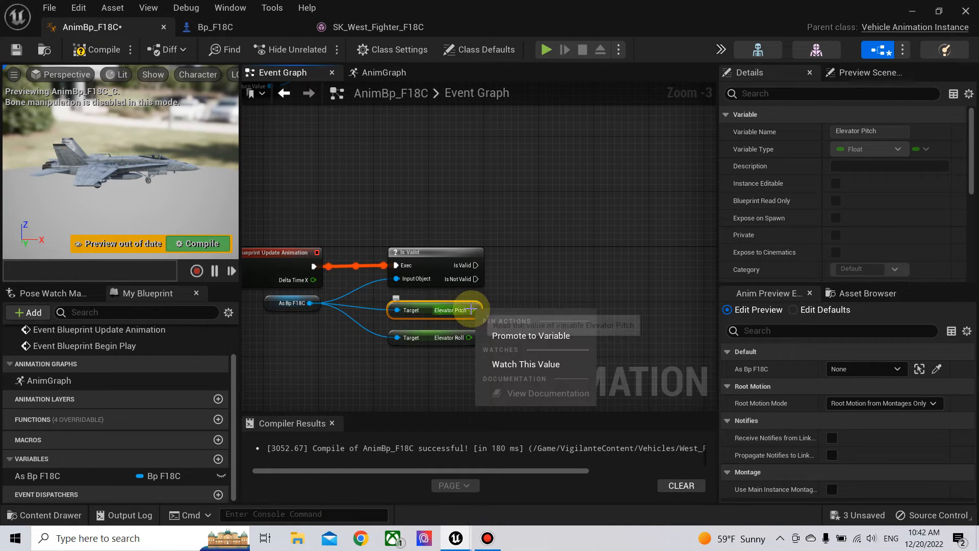
pyautogui.click(493, 335)
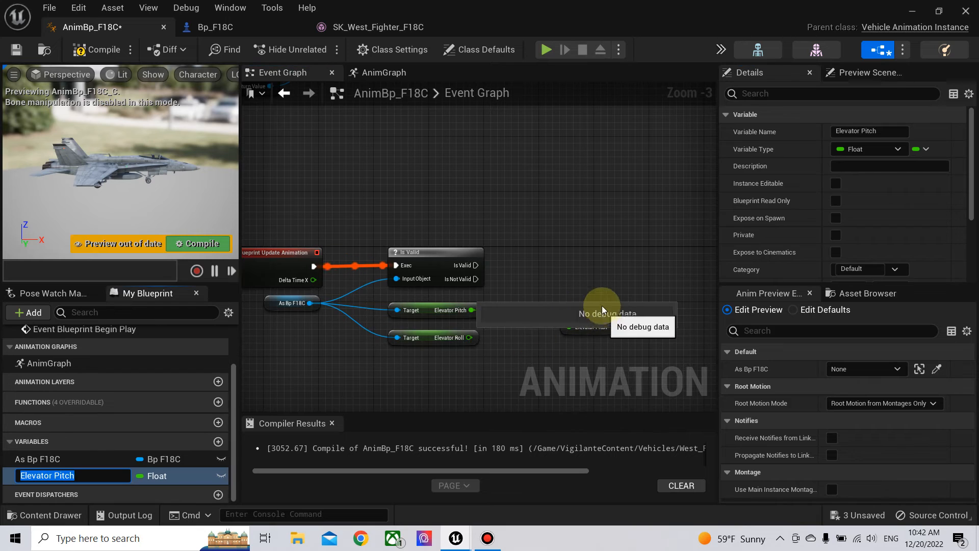
pyautogui.moveTo(604, 319); pyautogui.dragTo(606, 263)
pyautogui.moveTo(475, 266); pyautogui.dragTo(569, 265)
# Promote the Elevator Roll getter's output to a variable, chain its Set node after the Elevator Pitch one, and compile.
pyautogui.rightClick(468, 338)
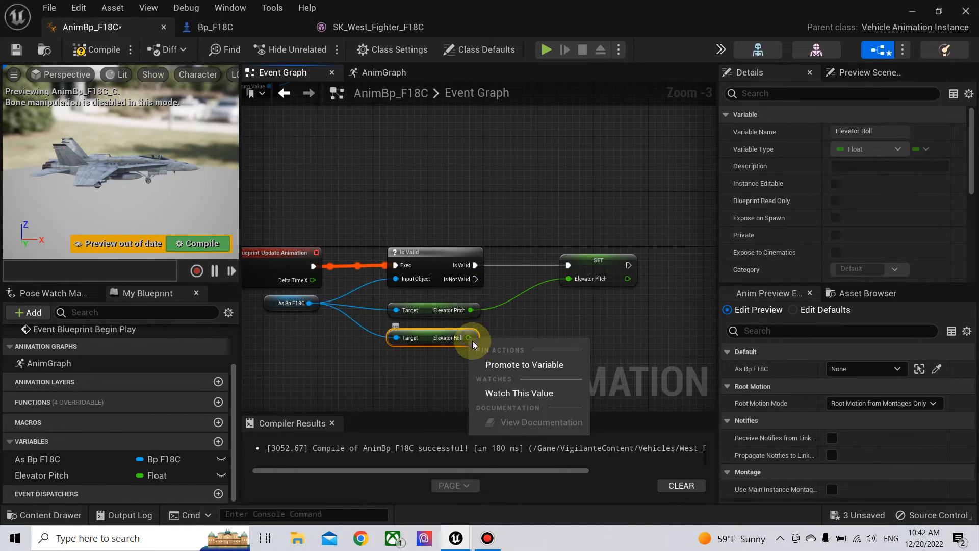
pyautogui.click(520, 364)
pyautogui.moveTo(587, 329); pyautogui.dragTo(693, 266)
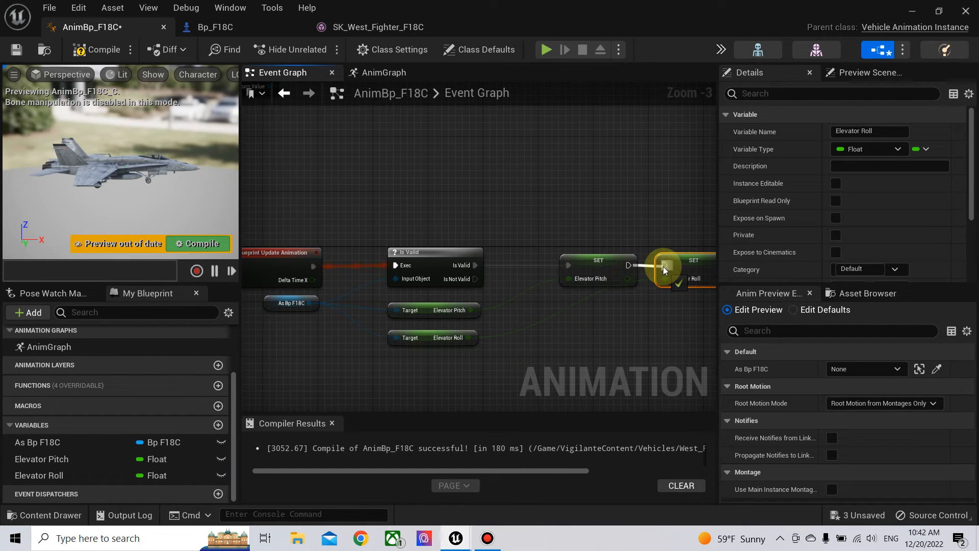
pyautogui.moveTo(610, 267); pyautogui.dragTo(561, 266)
pyautogui.moveTo(531, 311); pyautogui.dragTo(649, 299, button='right')
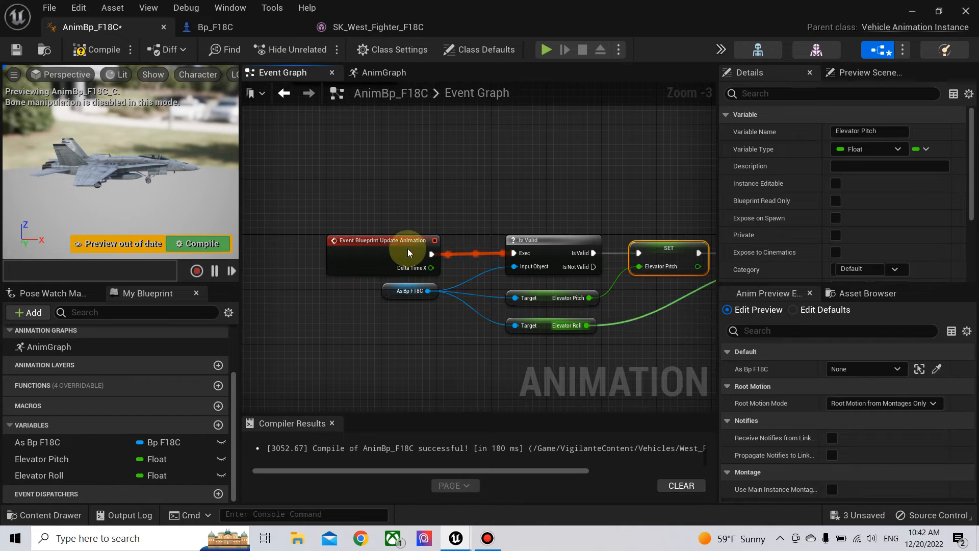
pyautogui.click(199, 244)
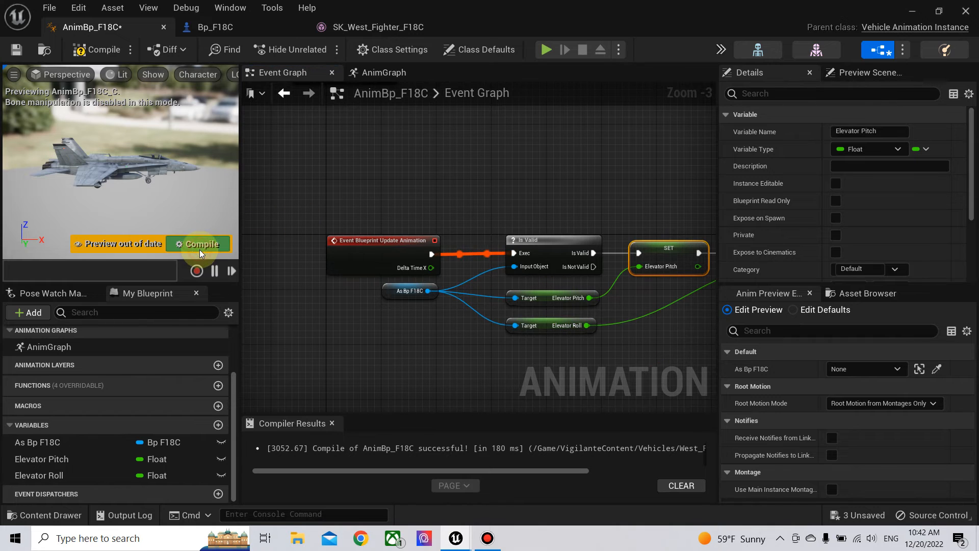
# Open the AnimGraph and move the Component To Local and Output Pose nodes well away from the Wheel Controller.
pyautogui.click(394, 72)
pyautogui.scroll(-3, 484, 185)
pyautogui.click(494, 213)
pyautogui.moveTo(494, 213); pyautogui.dragTo(649, 215)
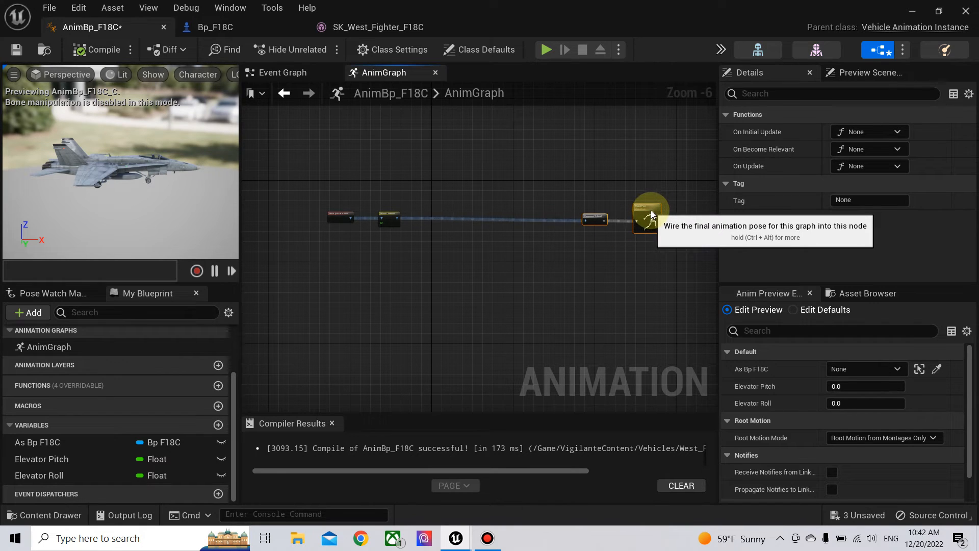
pyautogui.moveTo(651, 211); pyautogui.dragTo(658, 209)
pyautogui.moveTo(492, 242); pyautogui.dragTo(550, 265, button='right')
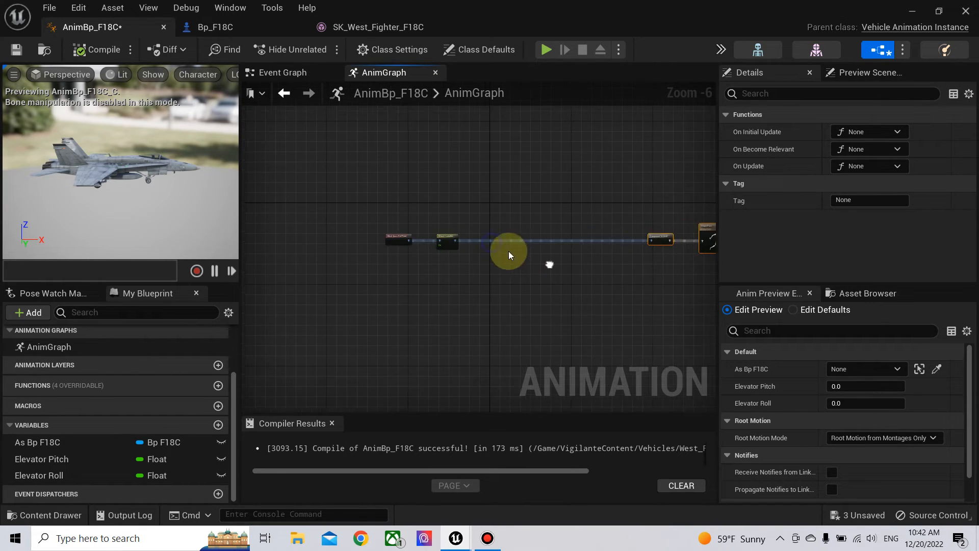
# Add a Transform (Modify) Bone node between the Wheel Controller and Component To Local.
pyautogui.scroll(3, 509, 251)
pyautogui.rightClick(492, 200)
pyautogui.write('mod')
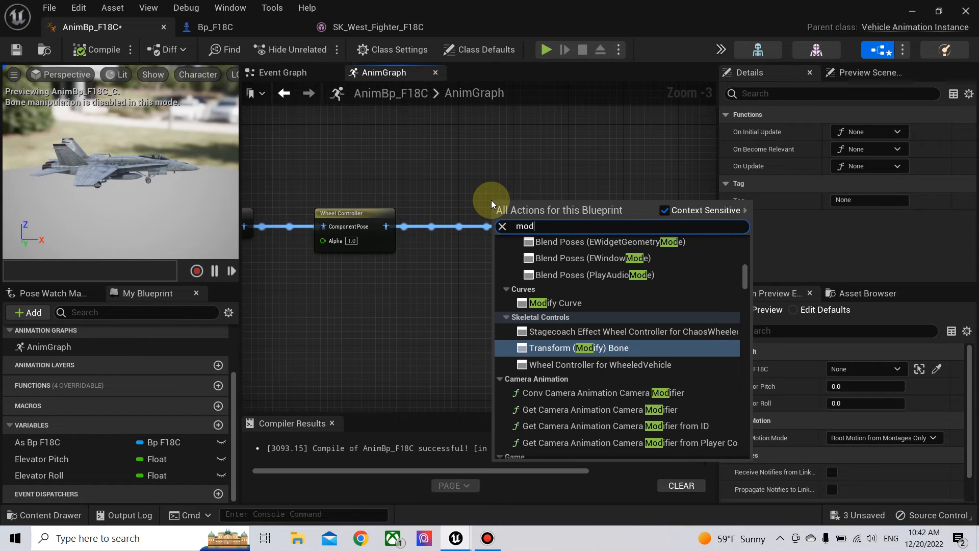
pyautogui.write('if')
pyautogui.click(597, 342)
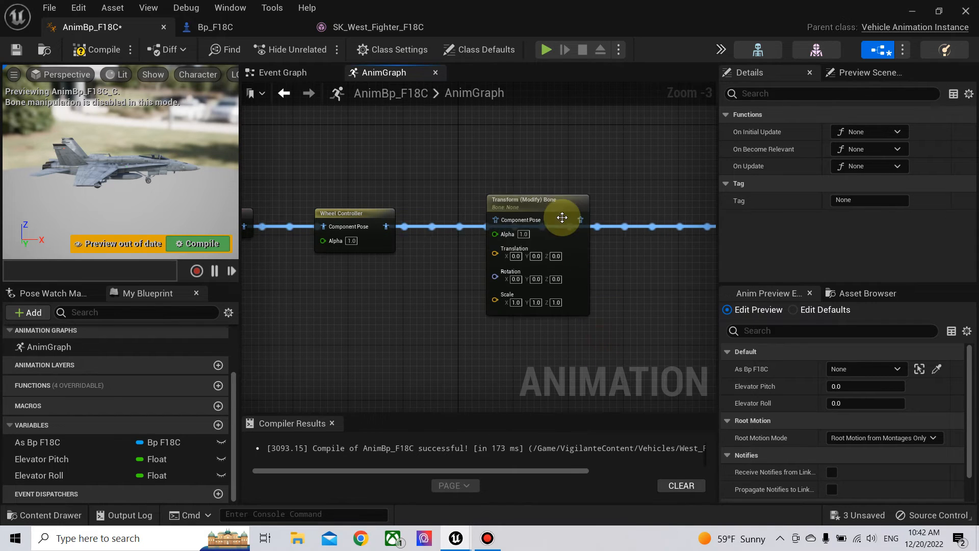
pyautogui.moveTo(557, 212); pyautogui.dragTo(542, 219)
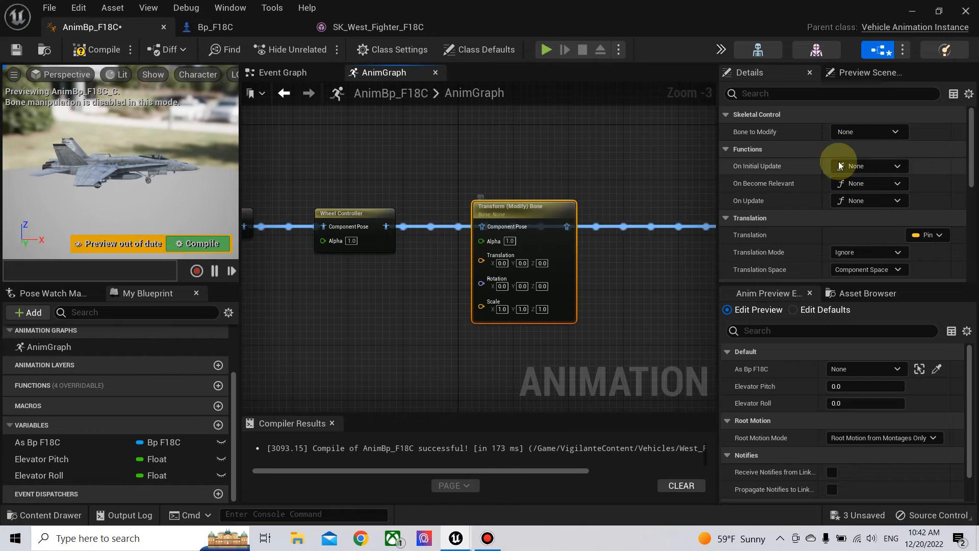
# Set the Transform (Modify) Bone node's bone to lf_elevator_jnt and stop exposing its Translation as a pin.
pyautogui.click(855, 128)
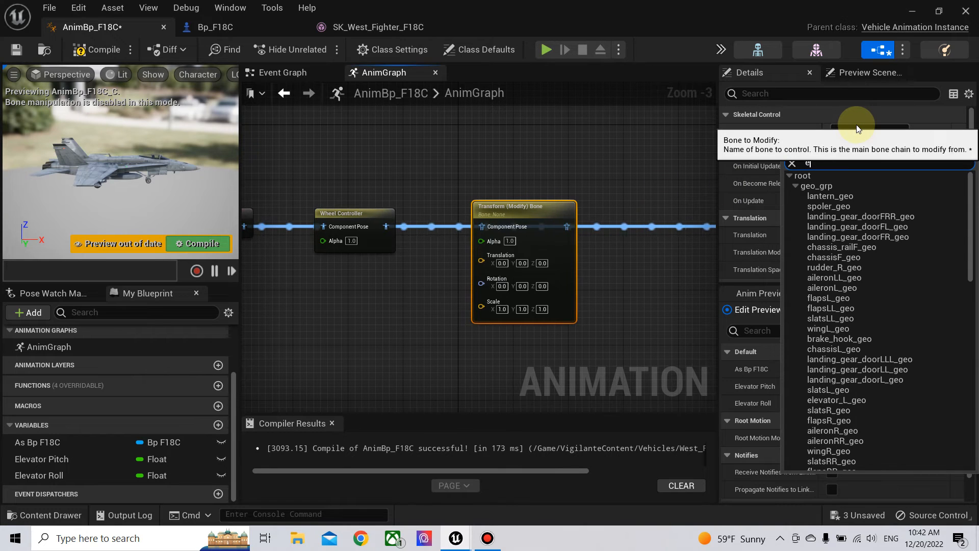
pyautogui.write('ele')
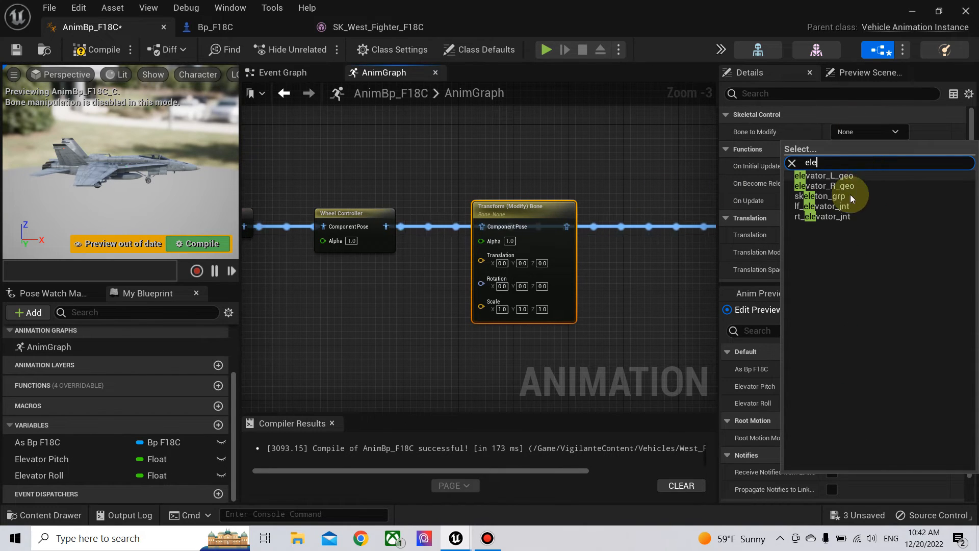
pyautogui.click(839, 206)
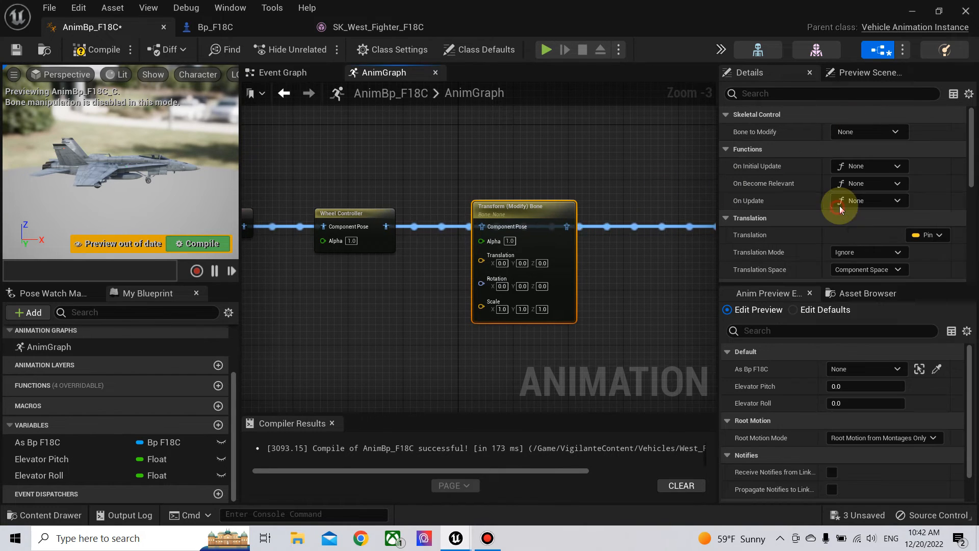
pyautogui.click(933, 234)
pyautogui.click(901, 267)
pyautogui.scroll(-3, 850, 225)
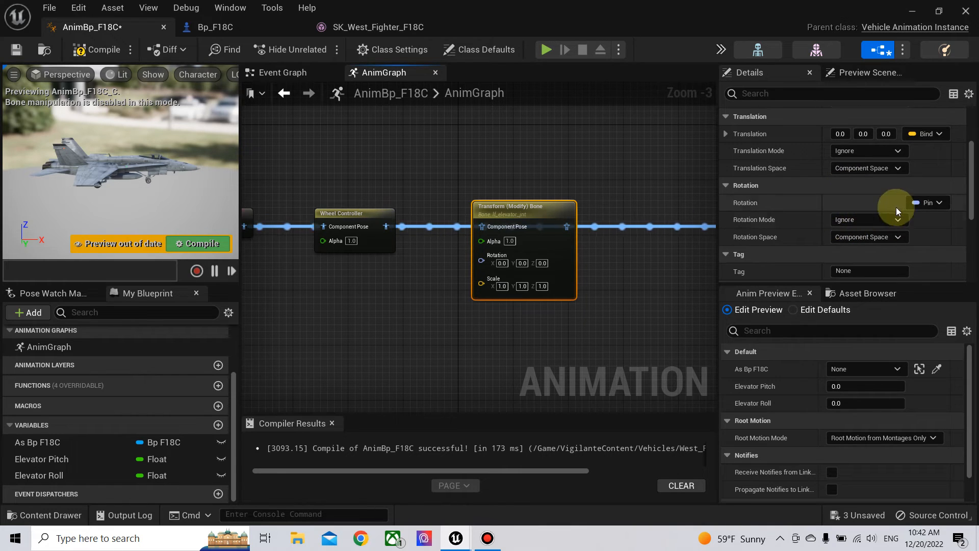
# Set the lf_elevator_jnt node's Rotation Mode to Add to Existing and Rotation Space to Parent Bone Space.
pyautogui.click(873, 221)
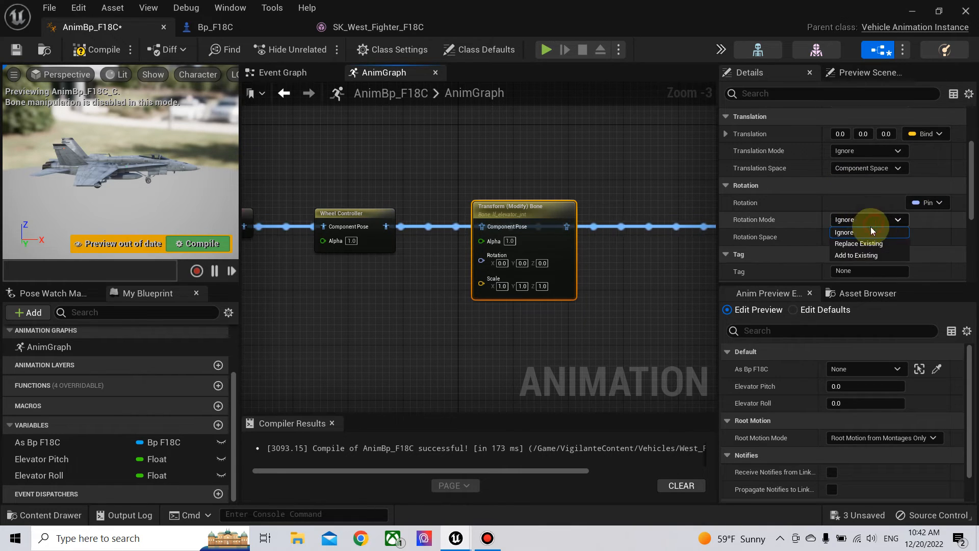
pyautogui.click(859, 255)
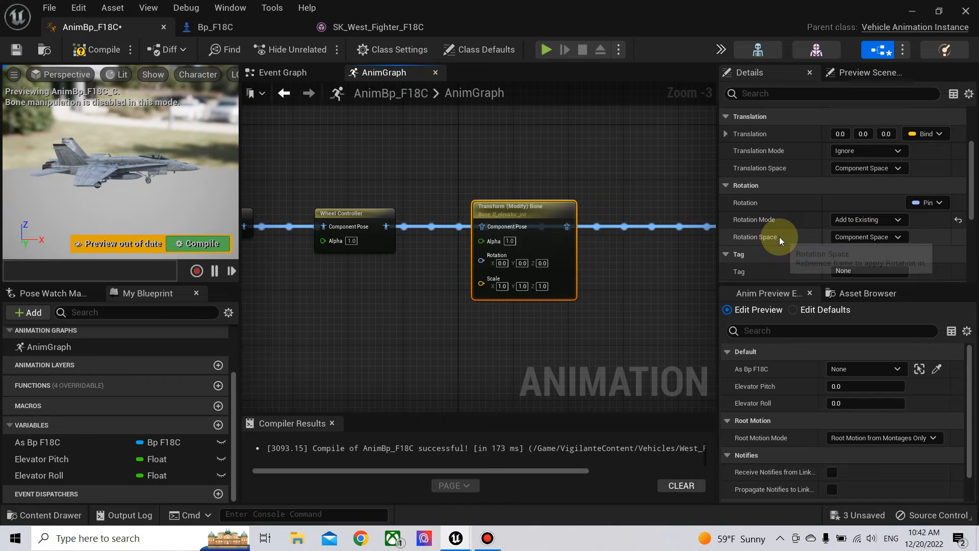
pyautogui.click(870, 237)
pyautogui.click(853, 271)
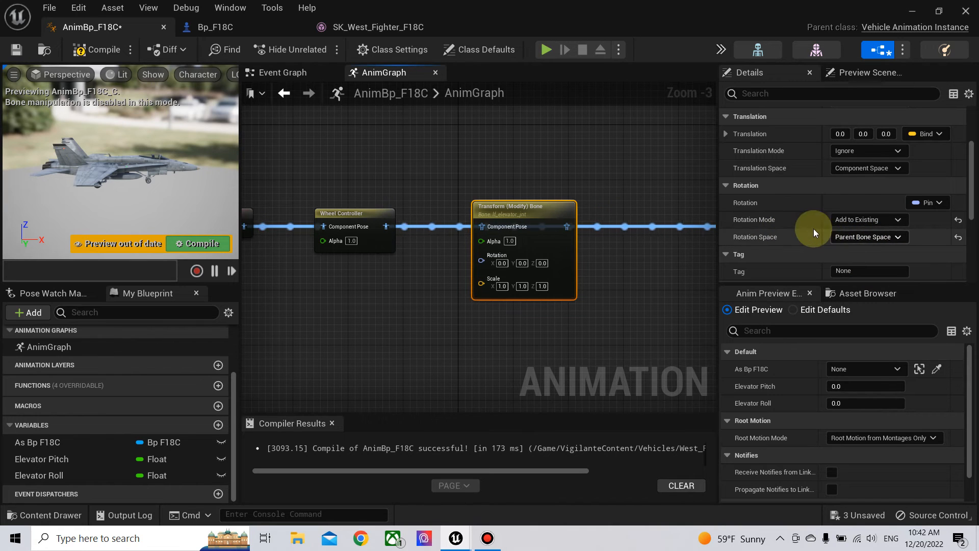
# Stop exposing the lf_elevator_jnt node's Scale as a pin and compile.
pyautogui.scroll(-2, 806, 226)
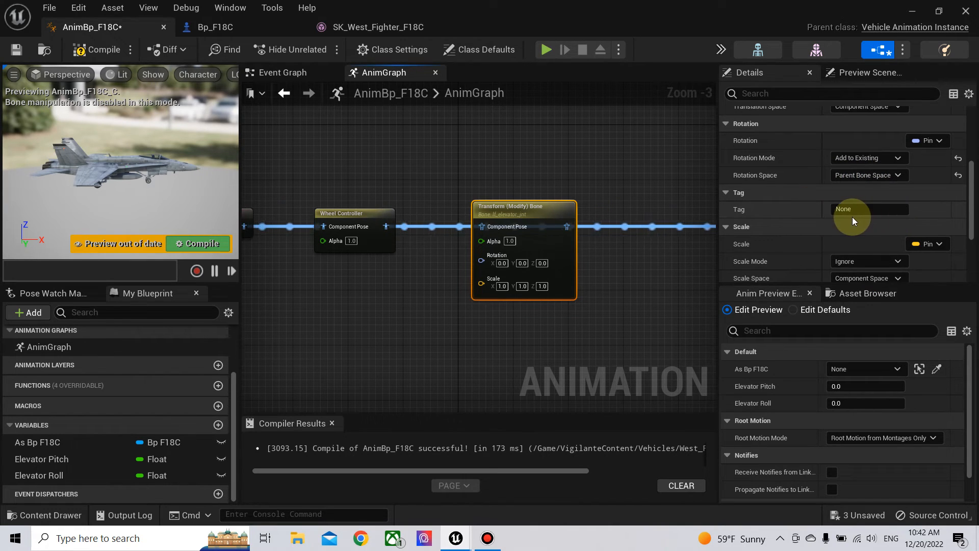
pyautogui.scroll(-1, 851, 217)
pyautogui.click(935, 224)
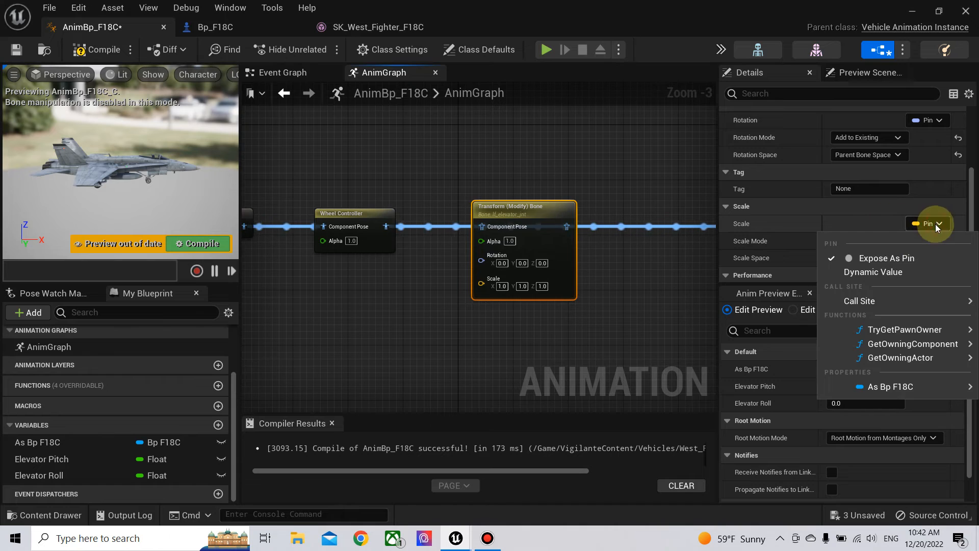
pyautogui.click(890, 257)
pyautogui.moveTo(607, 308); pyautogui.dragTo(607, 312, button='right')
pyautogui.click(199, 248)
# Connect the Wheel Controller's pose output to the lf_elevator_jnt Transform (Modify) Bone node.
pyautogui.moveTo(453, 226); pyautogui.dragTo(553, 227)
pyautogui.rightClick(671, 233)
pyautogui.moveTo(623, 167); pyautogui.dragTo(507, 171, button='right')
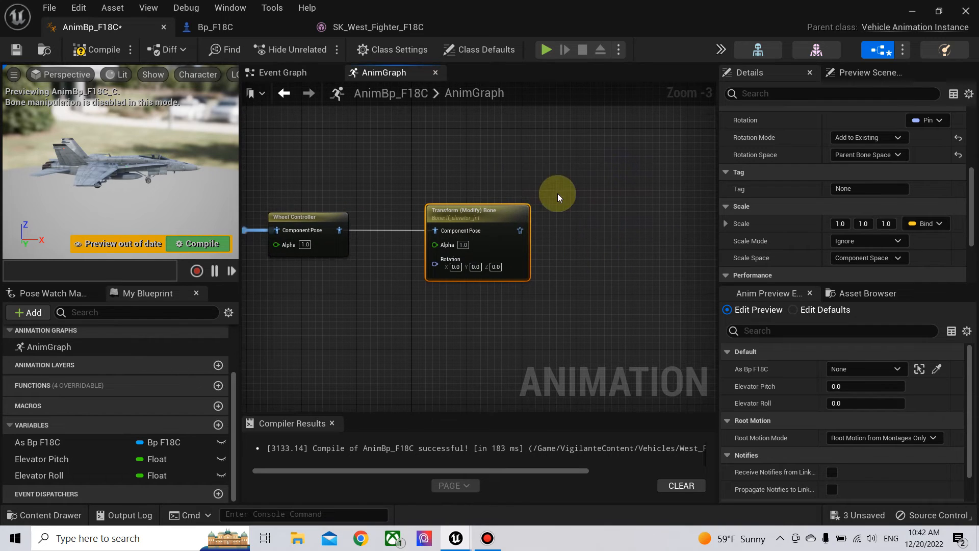
# Duplicate the lf_elevator_jnt bone node, place the copy after it, and set the copy's bone to rt_elevator_jnt.
pyautogui.rightClick(478, 216)
pyautogui.click(521, 269)
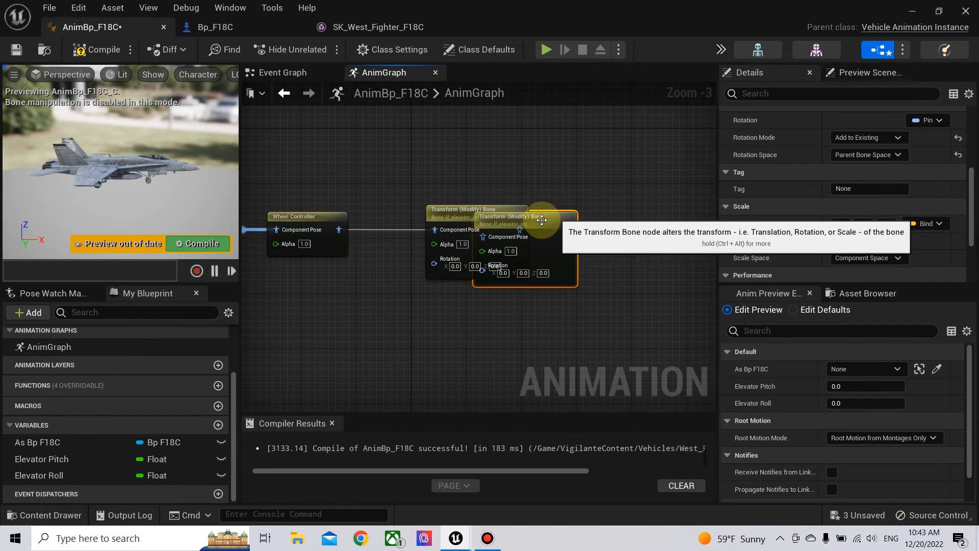
pyautogui.moveTo(541, 220); pyautogui.dragTo(666, 217)
pyautogui.scroll(6, 811, 148)
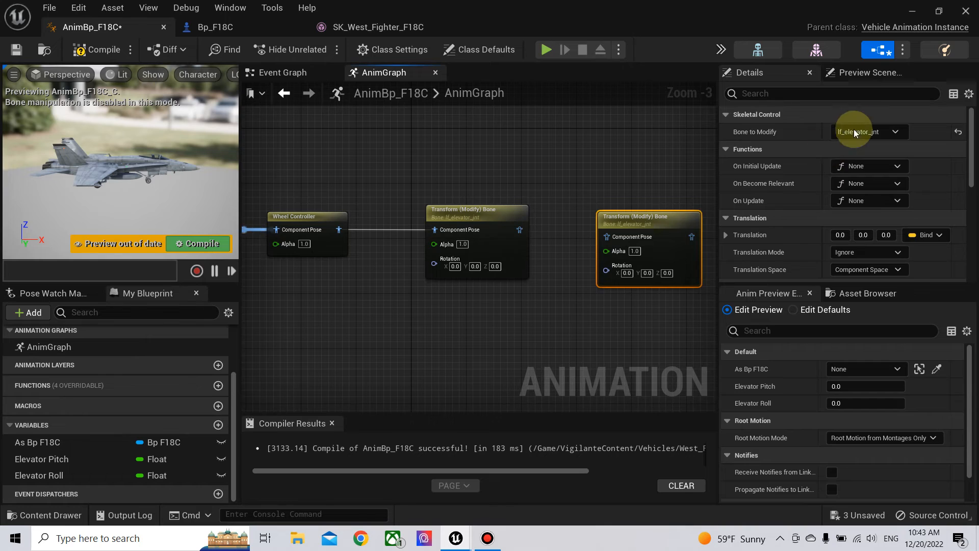
pyautogui.click(862, 132)
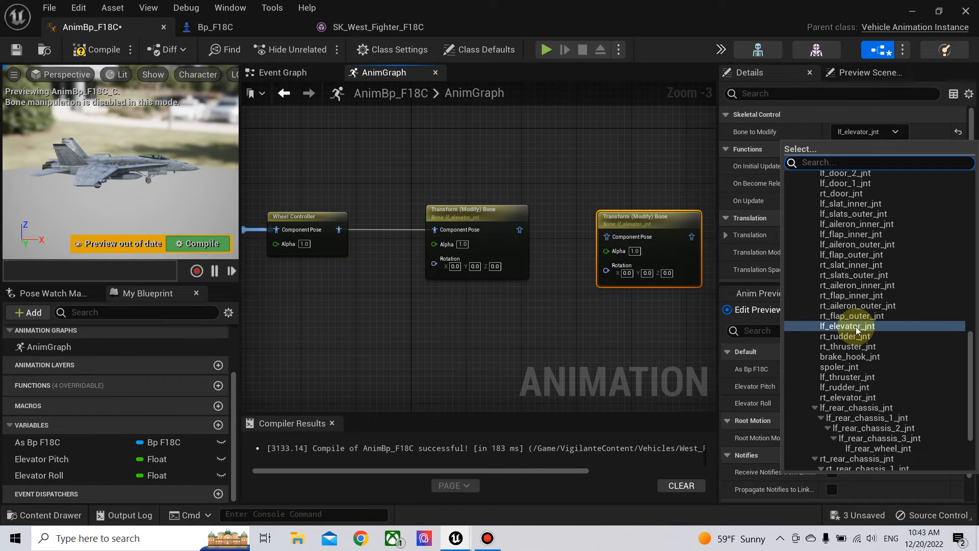
pyautogui.write('elev')
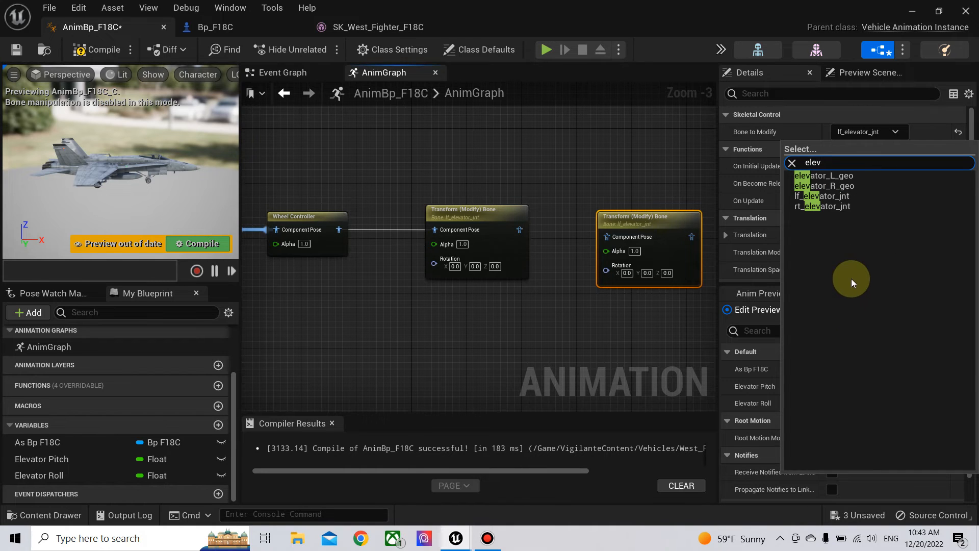
pyautogui.click(824, 206)
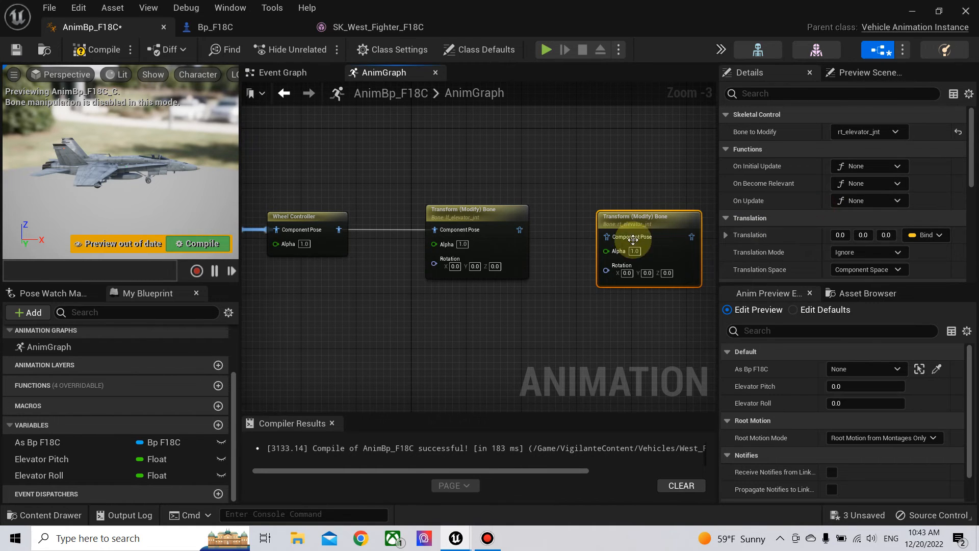
# Wire the lf_elevator_jnt node through the rt_elevator_jnt node into Component To Local and compile.
pyautogui.moveTo(520, 226); pyautogui.dragTo(637, 220)
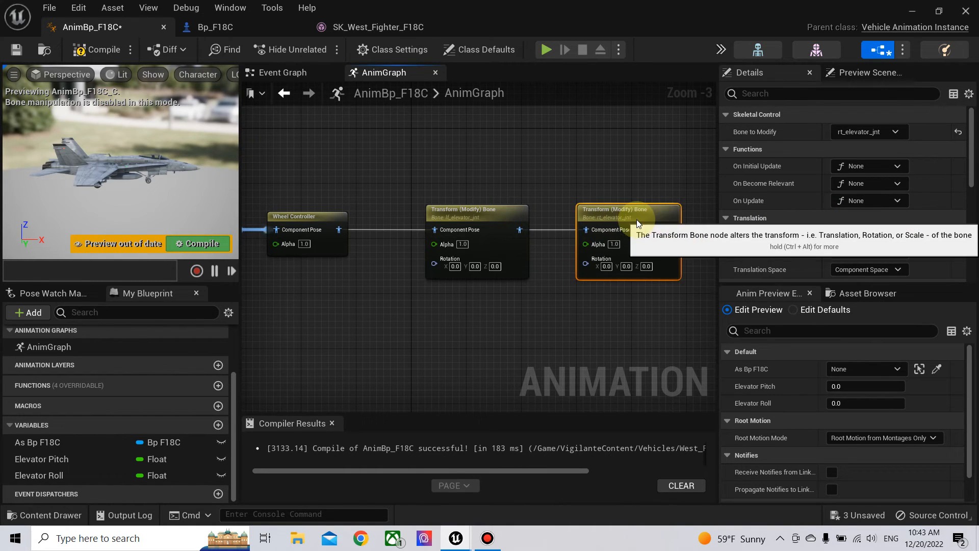
pyautogui.moveTo(672, 184); pyautogui.dragTo(455, 196, button='right')
pyautogui.moveTo(529, 245); pyautogui.dragTo(632, 244)
pyautogui.moveTo(550, 273); pyautogui.dragTo(702, 245, button='right')
pyautogui.click(219, 240)
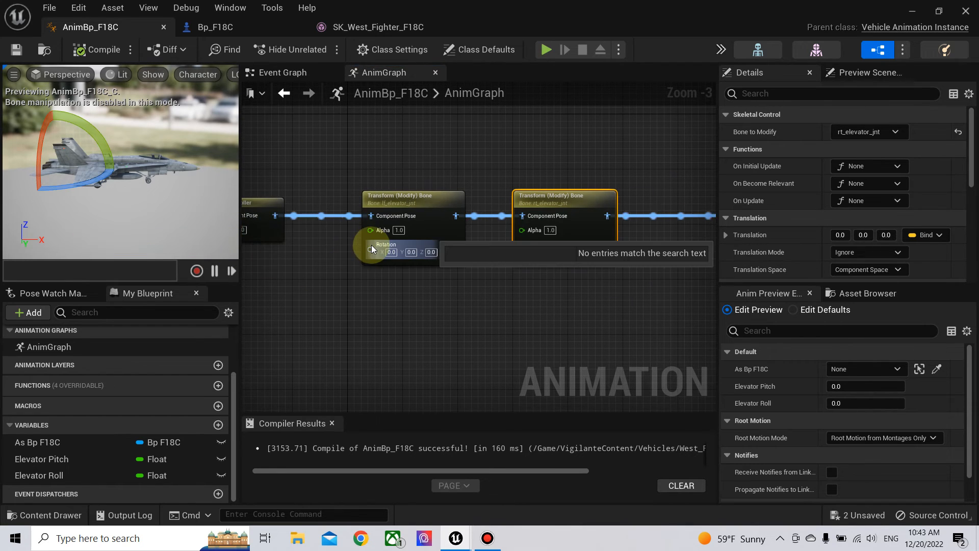
# Split the Rotation struct pins of both elevator bone nodes into Roll, Pitch and Yaw.
pyautogui.rightClick(370, 249)
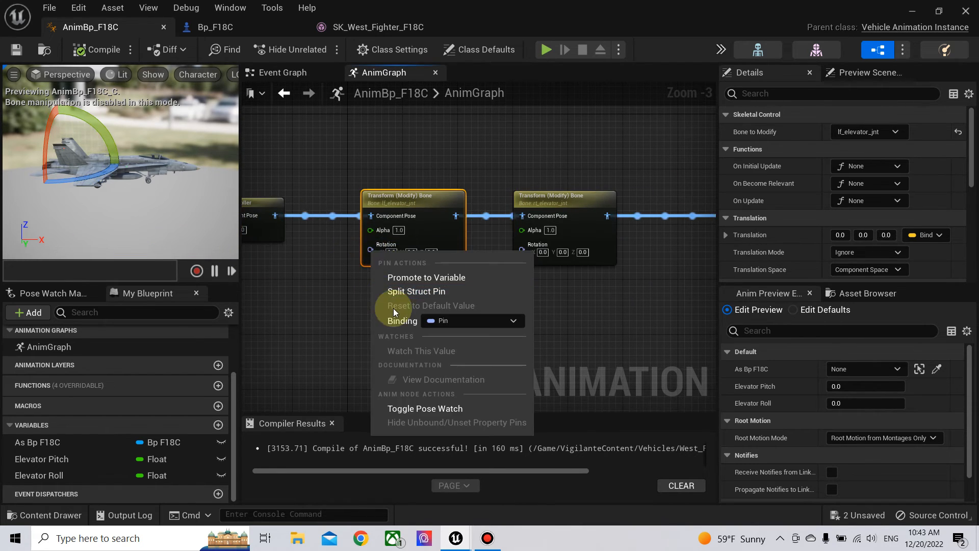
pyautogui.click(415, 294)
pyautogui.rightClick(521, 250)
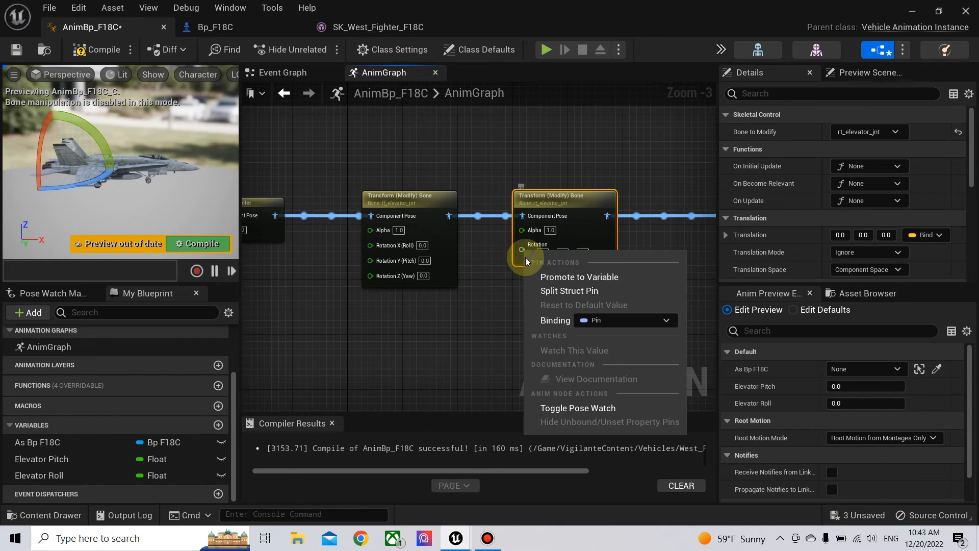
pyautogui.click(554, 293)
# Move the Component To Local and Output Pose nodes farther away to make room for more bone nodes.
pyautogui.moveTo(553, 310); pyautogui.dragTo(439, 281, button='right')
pyautogui.scroll(-2, 438, 281)
pyautogui.moveTo(553, 275); pyautogui.dragTo(432, 260, button='right')
pyautogui.moveTo(419, 186); pyautogui.dragTo(536, 211)
# Copy and paste both elevator bone nodes and connect the original rt_elevator_jnt node's output to the first copy.
pyautogui.moveTo(467, 236); pyautogui.dragTo(665, 236, button='right')
pyautogui.moveTo(559, 279); pyautogui.dragTo(690, 207)
pyautogui.hotkey('ctrl', 'c')
pyautogui.hotkey('ctrl', 'v')
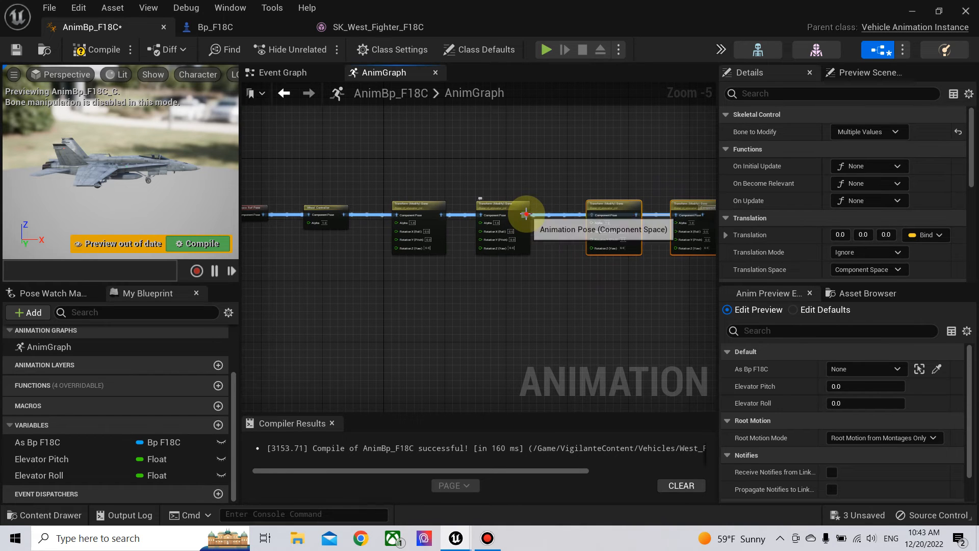
pyautogui.moveTo(527, 215); pyautogui.dragTo(586, 216)
# Shift Component To Local and Output Pose clear of the copied bone nodes, complete the pose chain, and compile.
pyautogui.moveTo(577, 280); pyautogui.dragTo(461, 262, button='right')
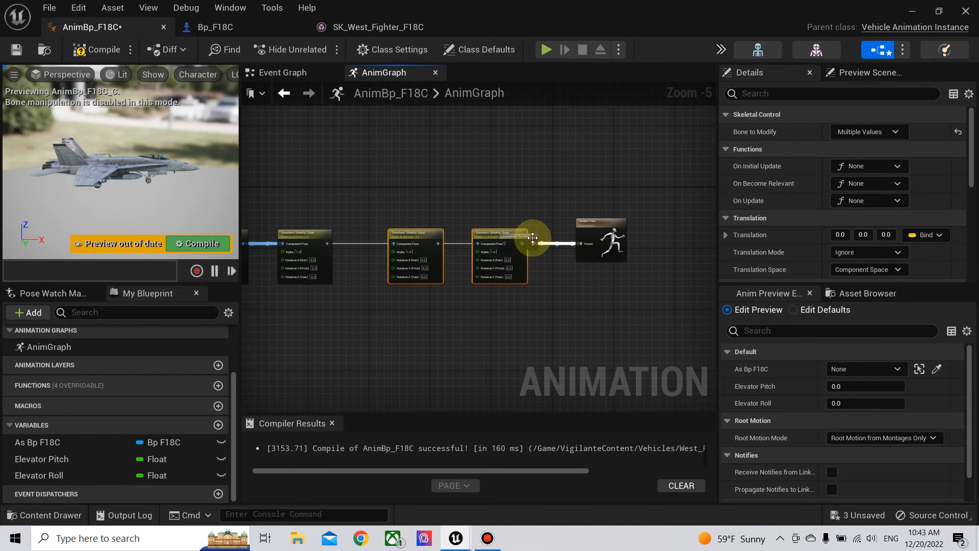
pyautogui.moveTo(567, 243); pyautogui.dragTo(666, 229)
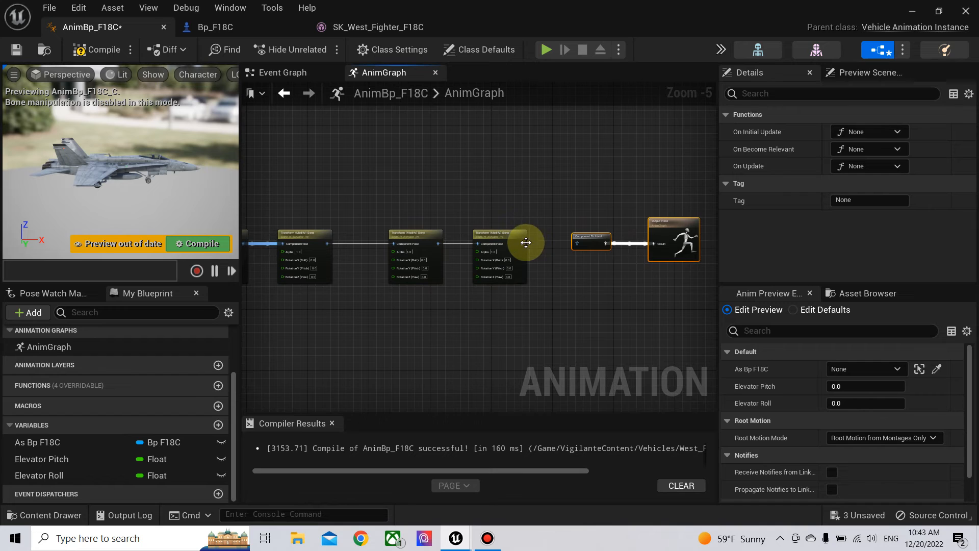
pyautogui.moveTo(411, 311); pyautogui.dragTo(597, 290, button='right')
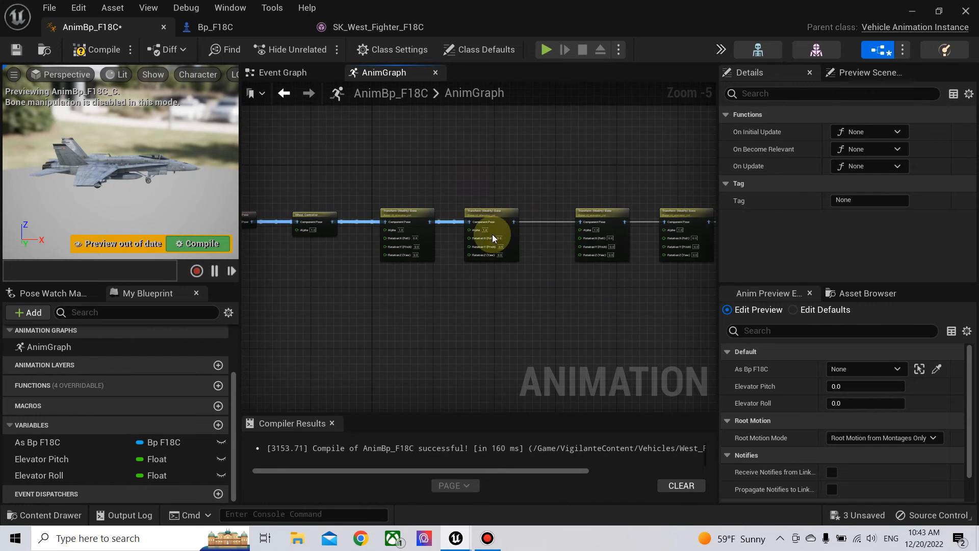
pyautogui.click(197, 245)
pyautogui.moveTo(420, 186); pyautogui.dragTo(533, 204, button='right')
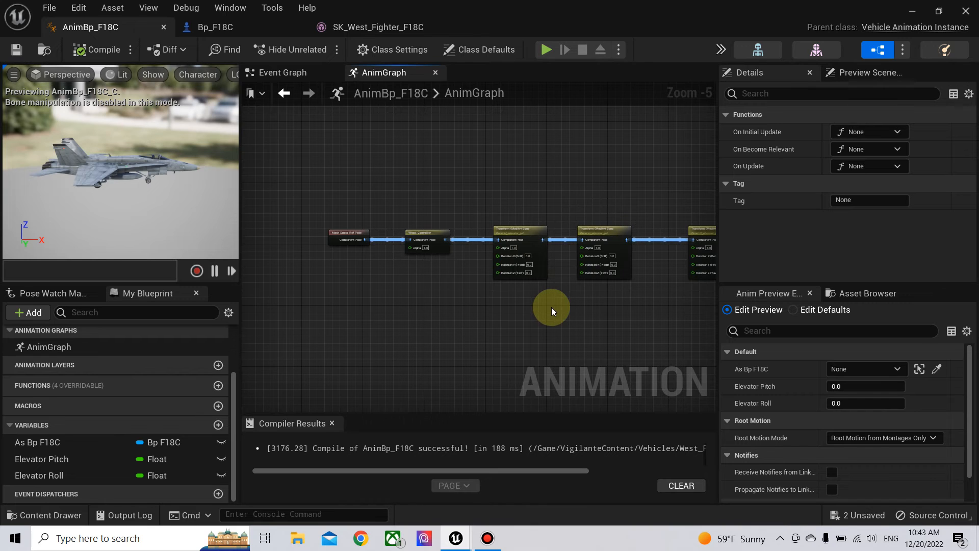
# Add an Elevator Pitch getter with a connected Multiply node below the Wheel Controller and place them before the first elevator bone node.
pyautogui.moveTo(168, 457); pyautogui.dragTo(421, 278)
pyautogui.click(471, 307)
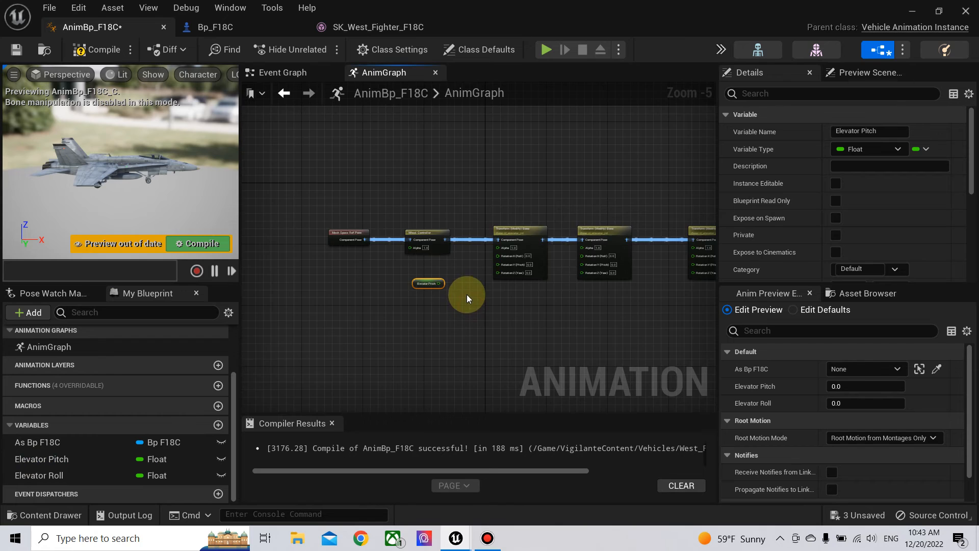
pyautogui.scroll(3, 467, 295)
pyautogui.moveTo(429, 291); pyautogui.dragTo(500, 299)
pyautogui.write('*')
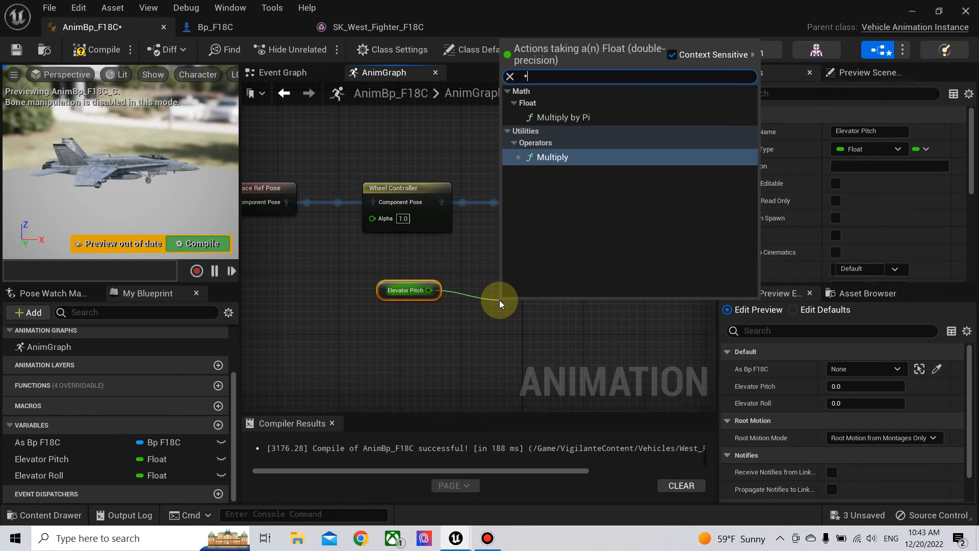
pyautogui.click(559, 160)
pyautogui.moveTo(541, 313); pyautogui.dragTo(495, 297)
pyautogui.moveTo(352, 253); pyautogui.dragTo(458, 292)
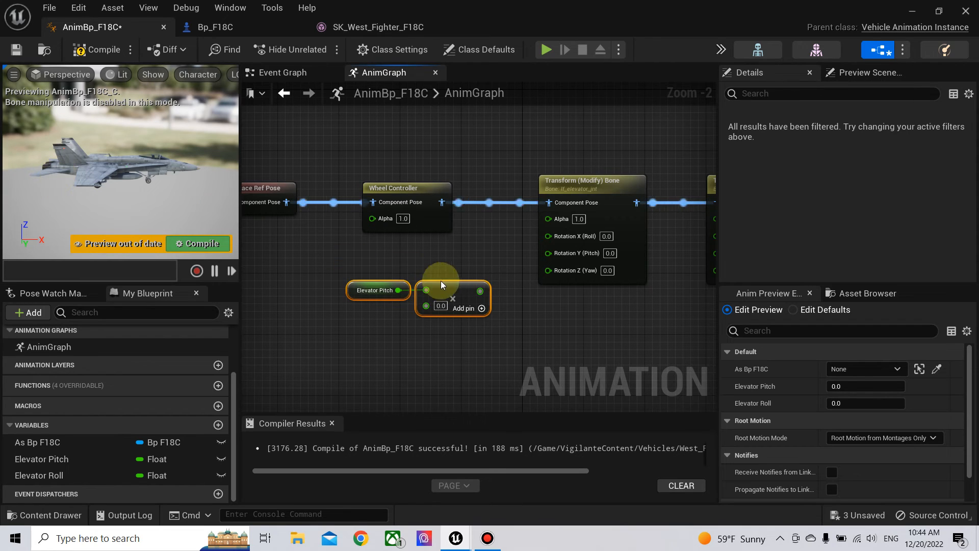
# Feed the multiplied Elevator Pitch into Rotation Y (Pitch) of both original elevator bone nodes, set the multiplier to 35, and compile.
pyautogui.moveTo(480, 291); pyautogui.dragTo(550, 252)
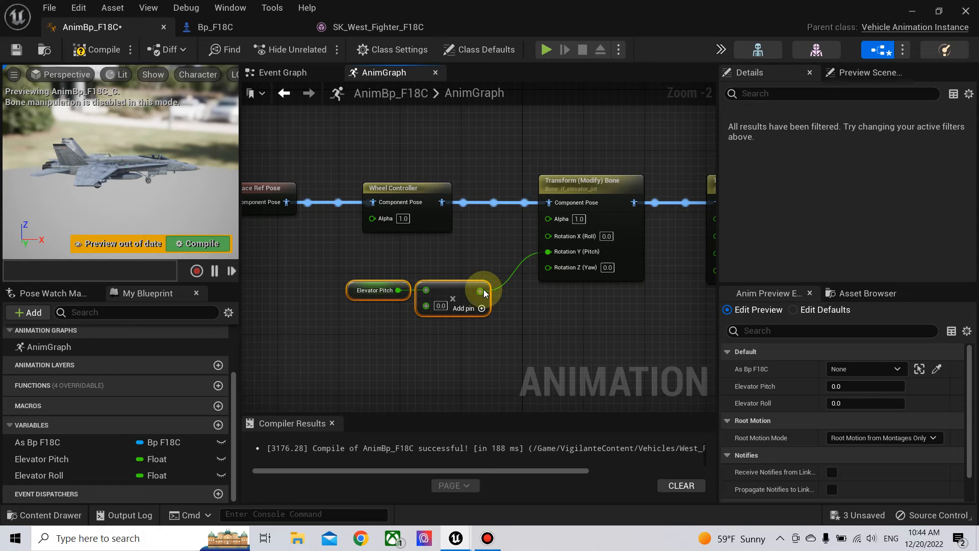
pyautogui.moveTo(480, 292); pyautogui.dragTo(644, 251)
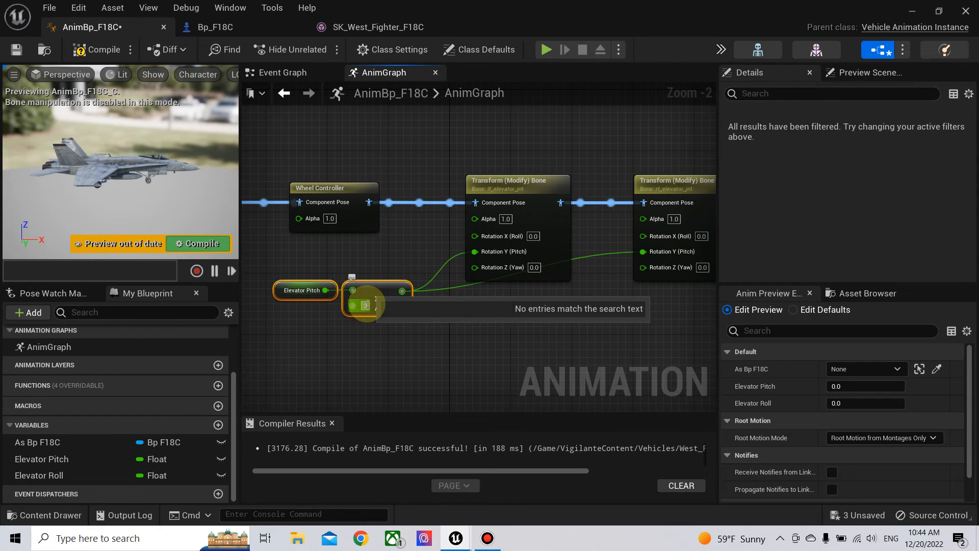
pyautogui.click(365, 305)
pyautogui.write('35')
pyautogui.click(271, 250)
pyautogui.click(227, 245)
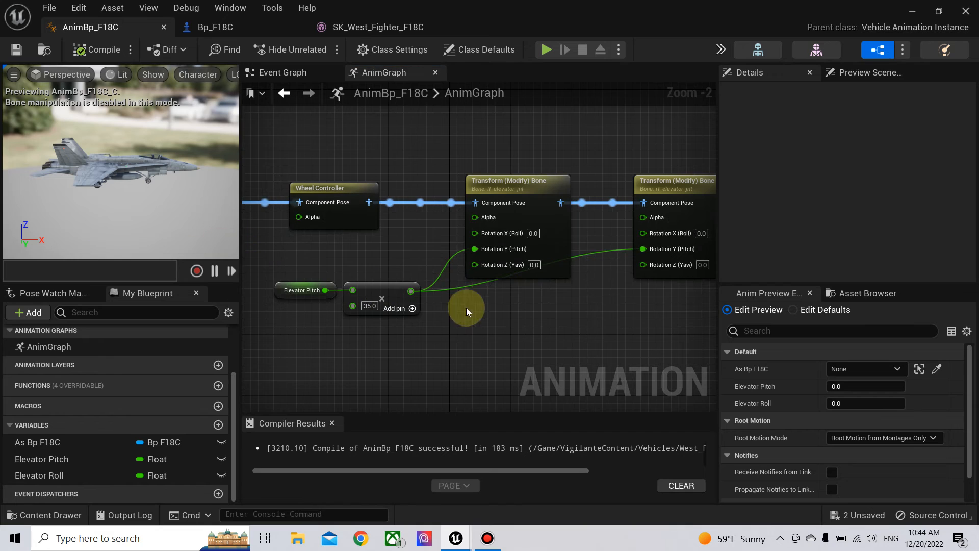
# Add an Elevator Roll getter and place it below the original and copied elevator bone nodes.
pyautogui.moveTo(443, 298); pyautogui.dragTo(319, 308, button='right')
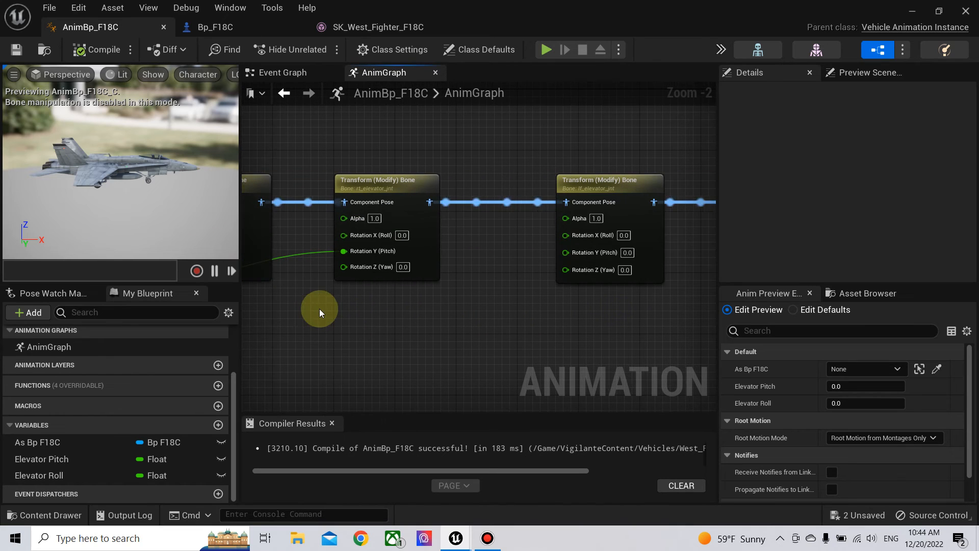
pyautogui.click(38, 476)
pyautogui.moveTo(120, 474); pyautogui.dragTo(334, 332)
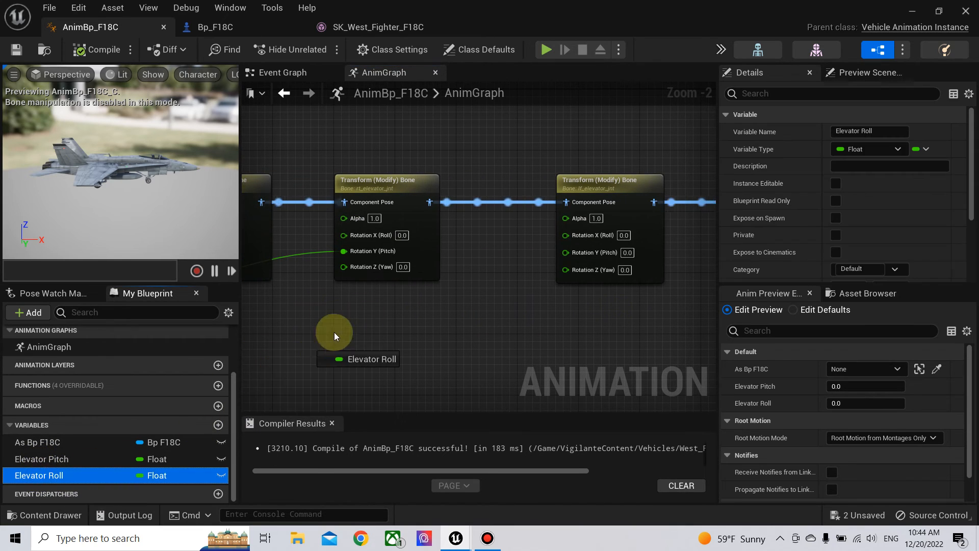
pyautogui.moveTo(390, 317); pyautogui.dragTo(394, 320)
pyautogui.click(415, 343)
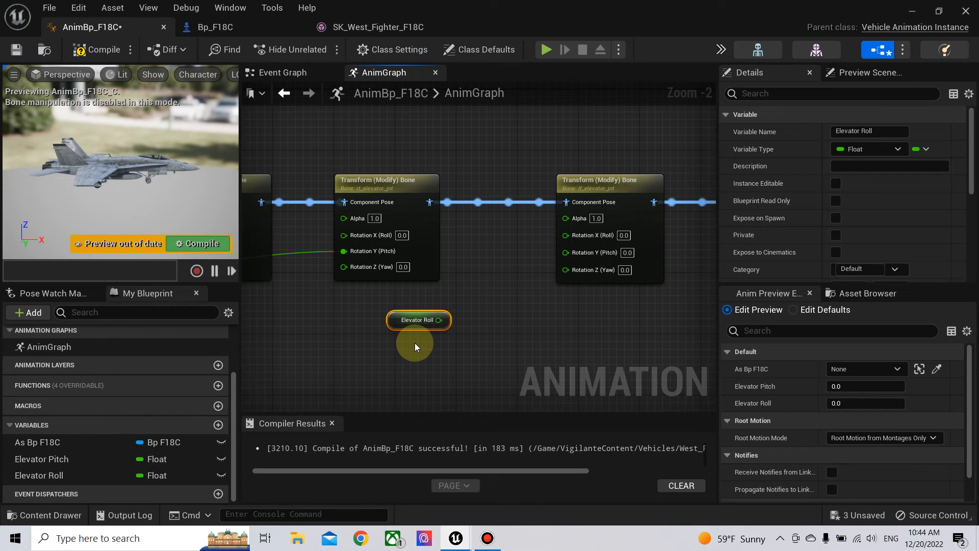
pyautogui.moveTo(409, 342); pyautogui.dragTo(360, 359, button='right')
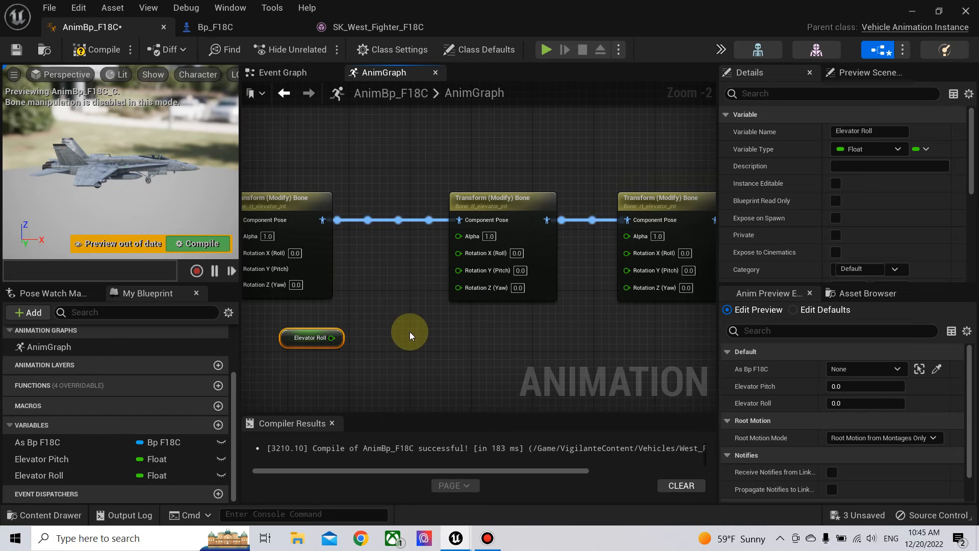
pyautogui.moveTo(317, 337); pyautogui.dragTo(653, 306)
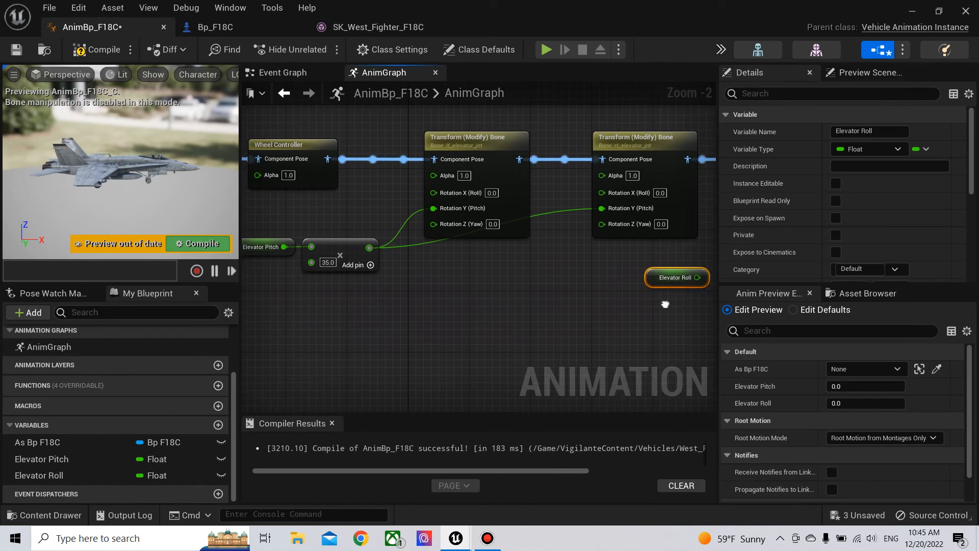
# Duplicate the 35 Multiply node and use it to connect Elevator Roll to Rotation Y (Pitch) of the first copied bone node.
pyautogui.click(336, 251)
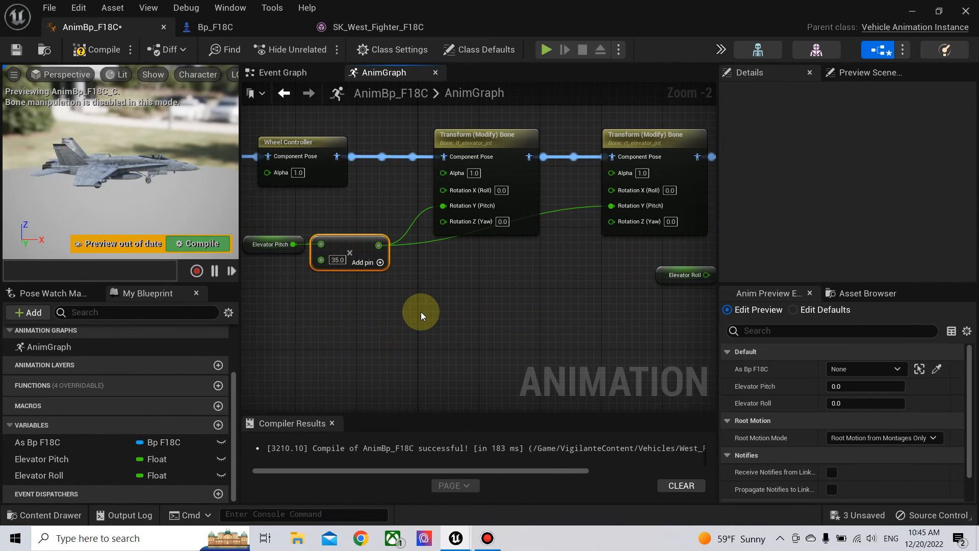
pyautogui.hotkey('ctrl', 'v')
pyautogui.moveTo(469, 312); pyautogui.dragTo(599, 272)
pyautogui.moveTo(600, 272); pyautogui.dragTo(535, 271, button='right')
pyautogui.hotkey('ctrl', 'v')
pyautogui.moveTo(544, 271); pyautogui.dragTo(471, 260)
pyautogui.moveTo(403, 275); pyautogui.dragTo(529, 206)
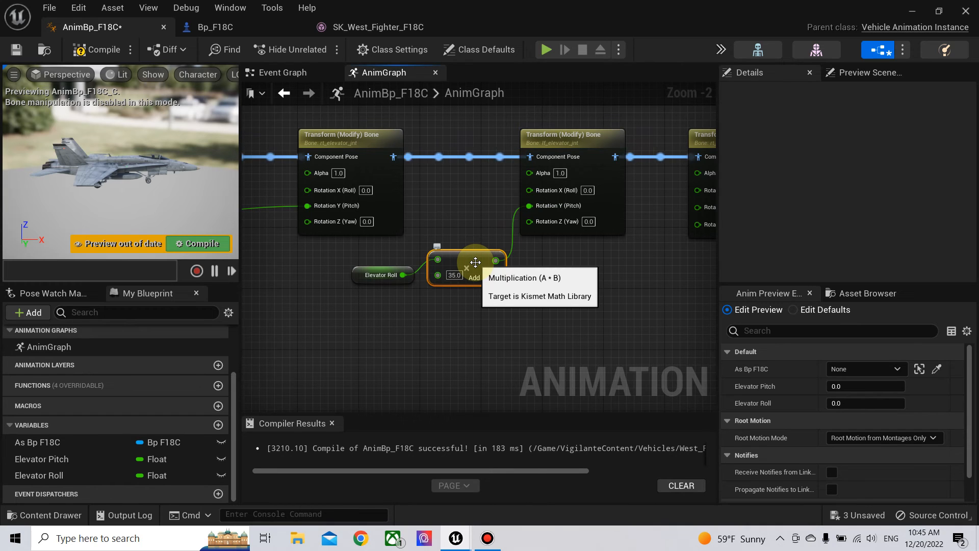
# Paste another Multiply node set to -35, connect Elevator Roll through it to the second copied bone's Rotation Y (Pitch), and compile.
pyautogui.hotkey('ctrl', 'v')
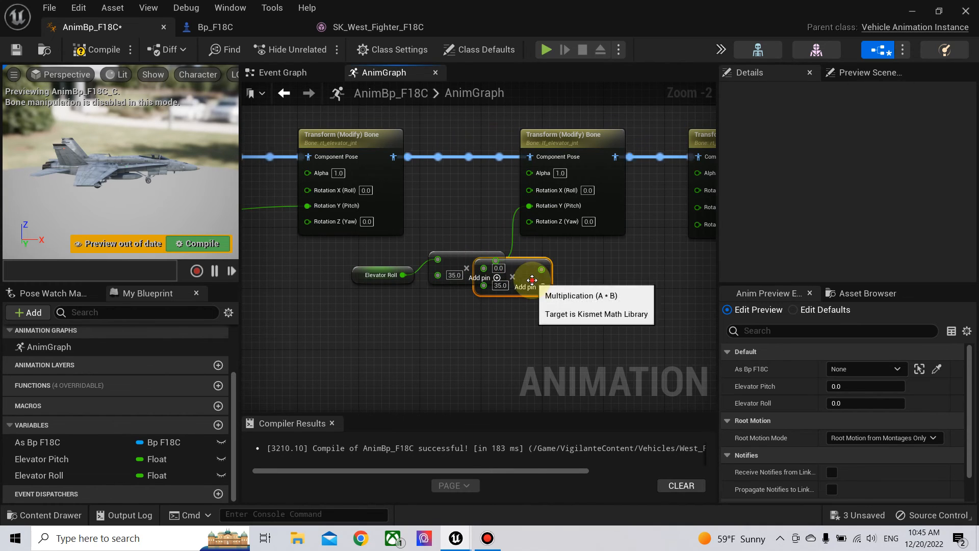
pyautogui.moveTo(525, 281); pyautogui.dragTo(628, 285)
pyautogui.click(607, 285)
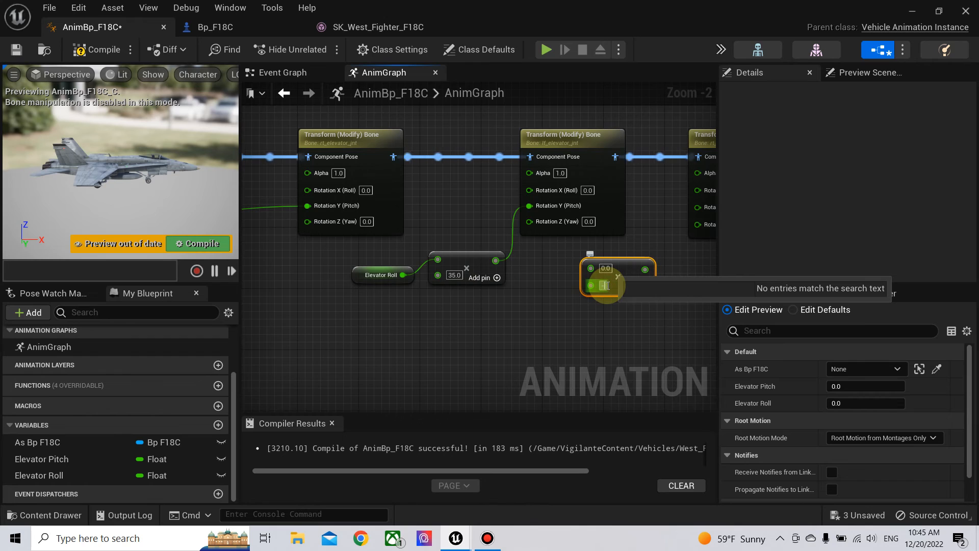
pyautogui.write('-35')
pyautogui.press('Return')
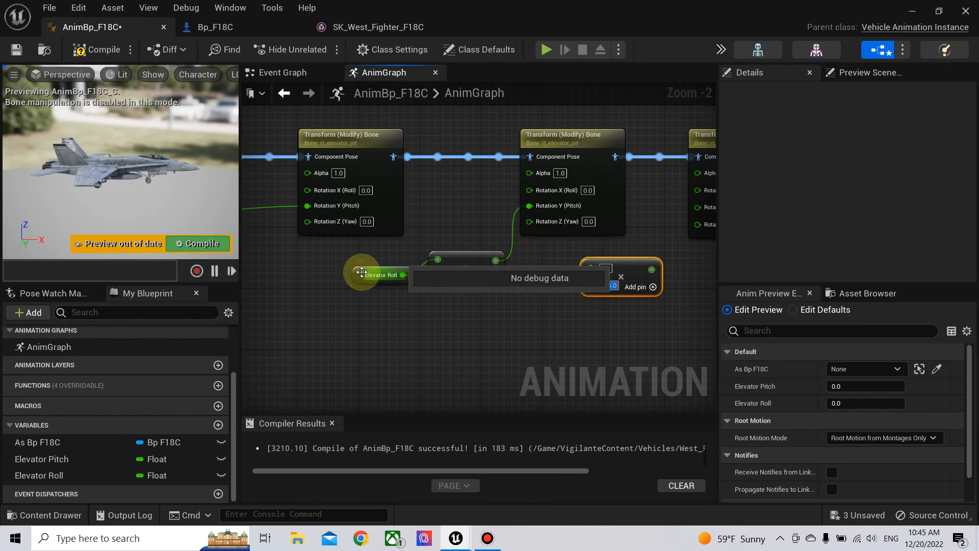
pyautogui.moveTo(359, 278); pyautogui.dragTo(591, 267)
pyautogui.moveTo(652, 268); pyautogui.dragTo(671, 206)
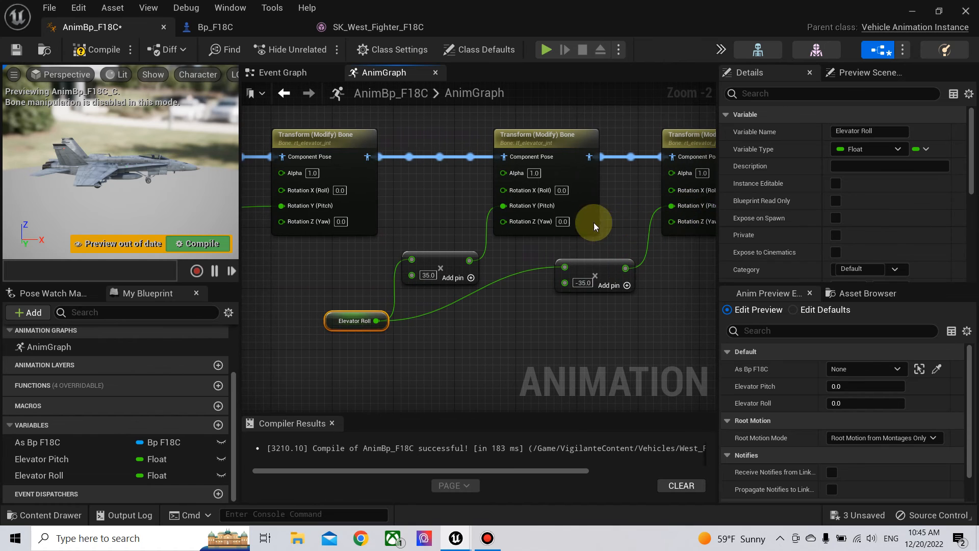
pyautogui.click(201, 245)
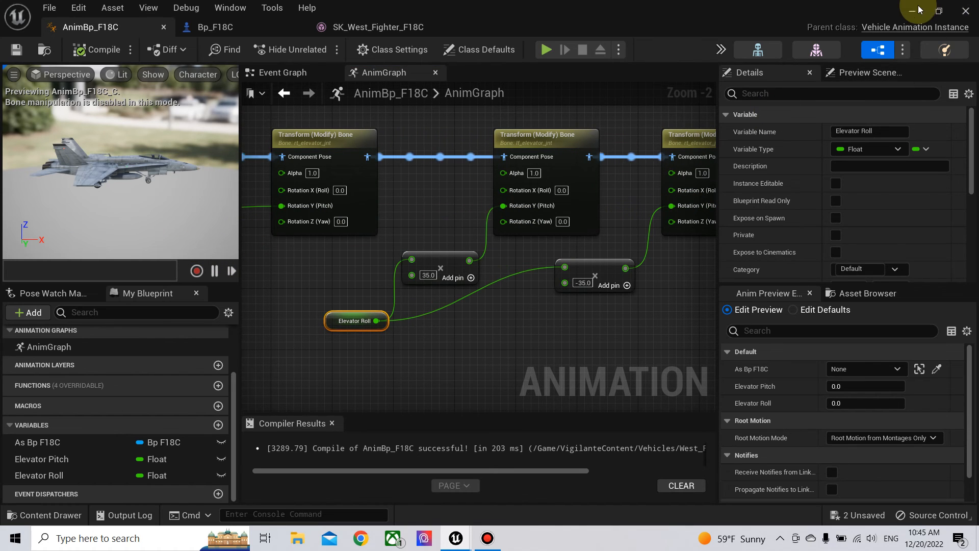
# Play the level to check the jet's elevators under pitch and roll input, then end the session and leave immersive view.
pyautogui.click(919, 9)
pyautogui.click(560, 384)
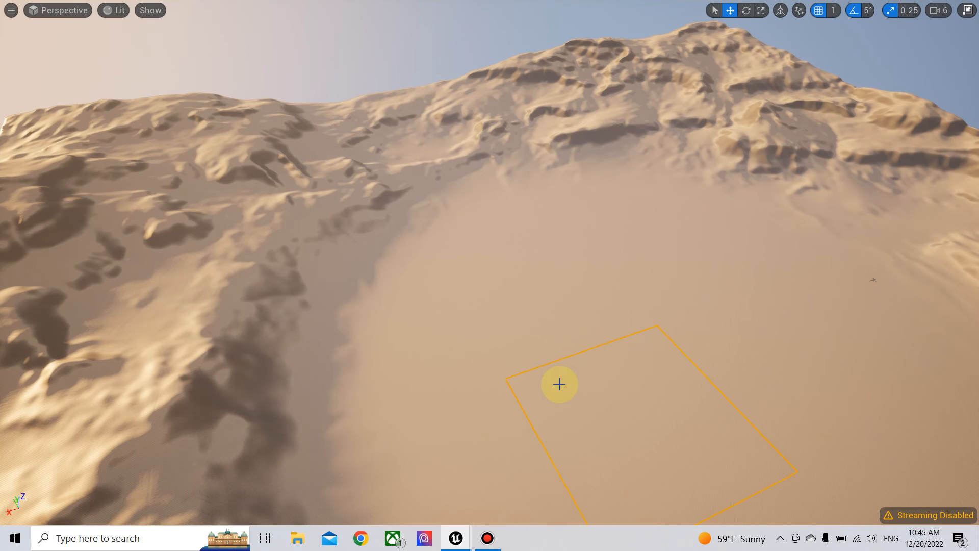
pyautogui.hotkey('alt', 'p')
pyautogui.click(559, 384)
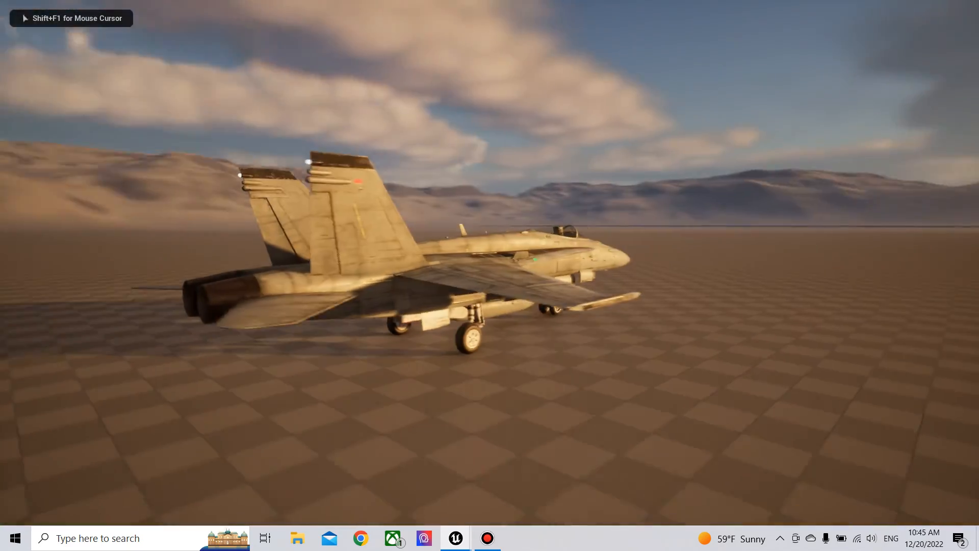
pyautogui.press('s')
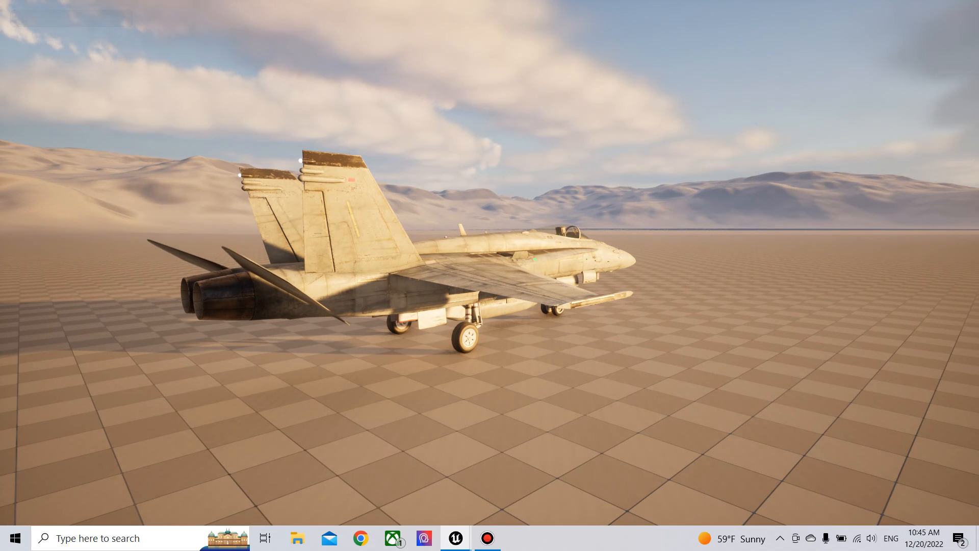
pyautogui.press('w')
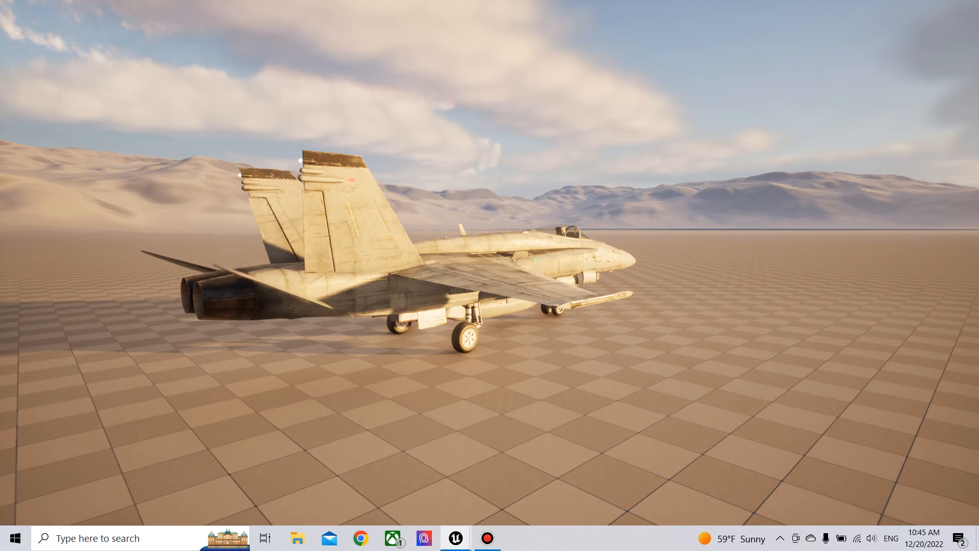
pyautogui.press('s')
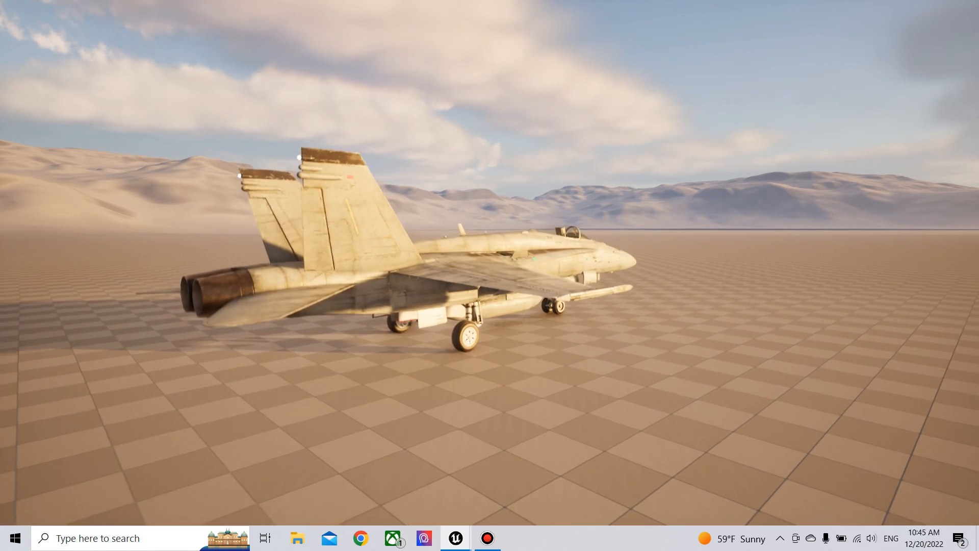
pyautogui.press('d')
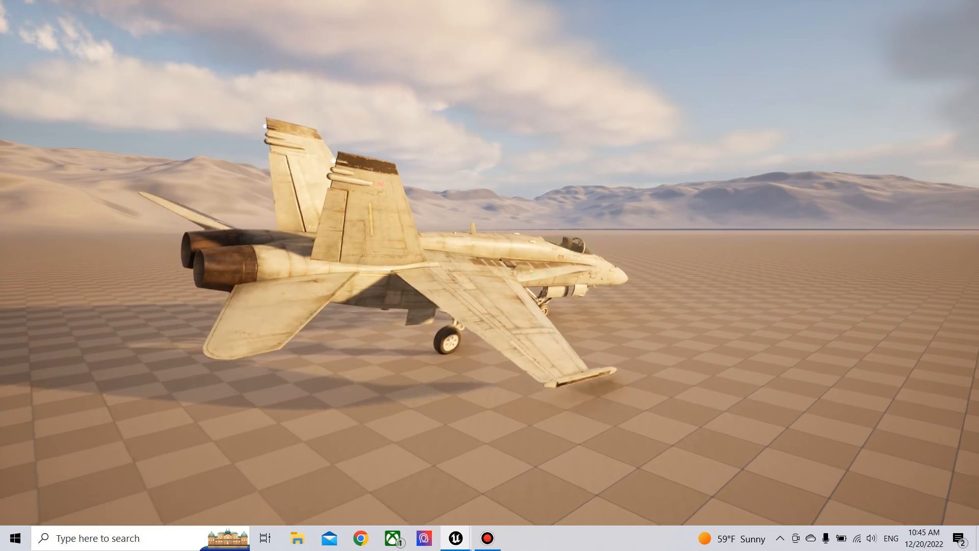
pyautogui.press('a')
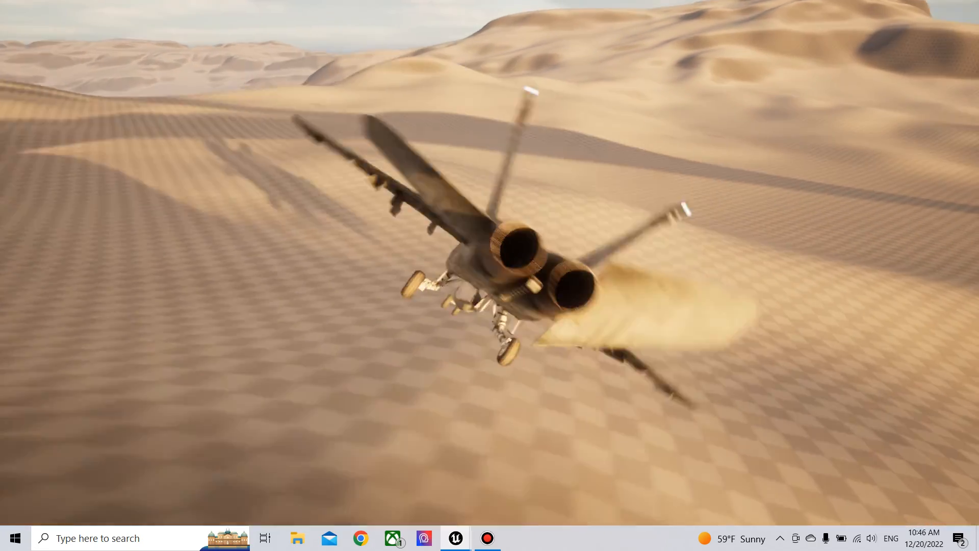
pyautogui.press('Escape')
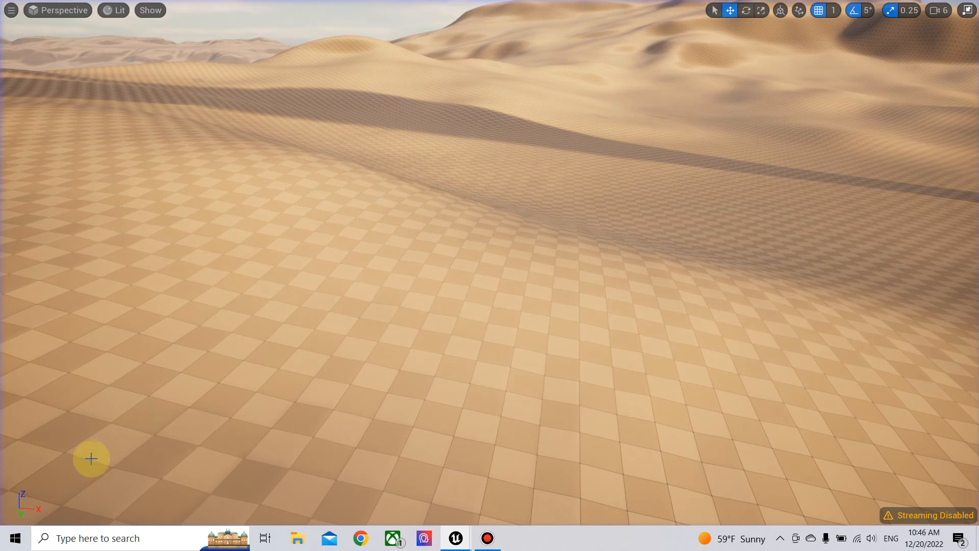
pyautogui.press('F11')
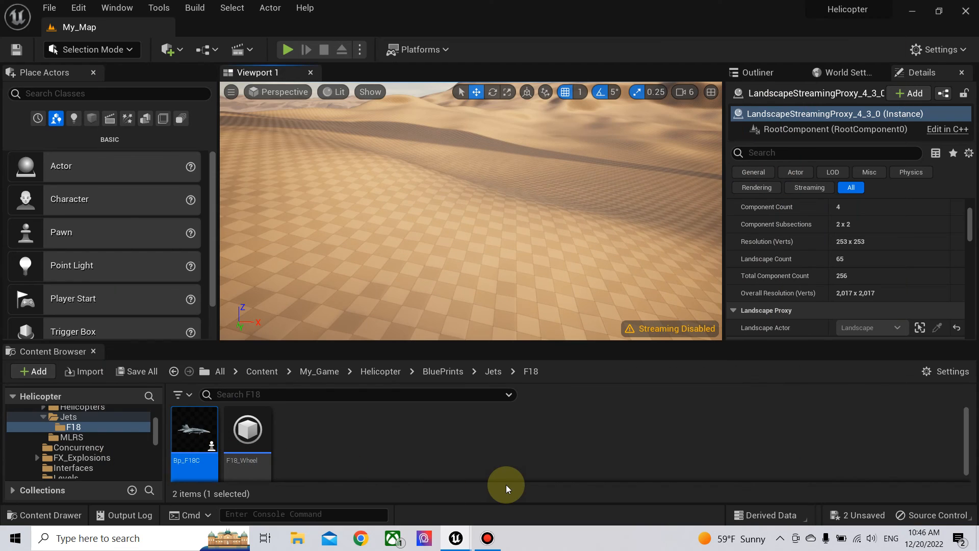